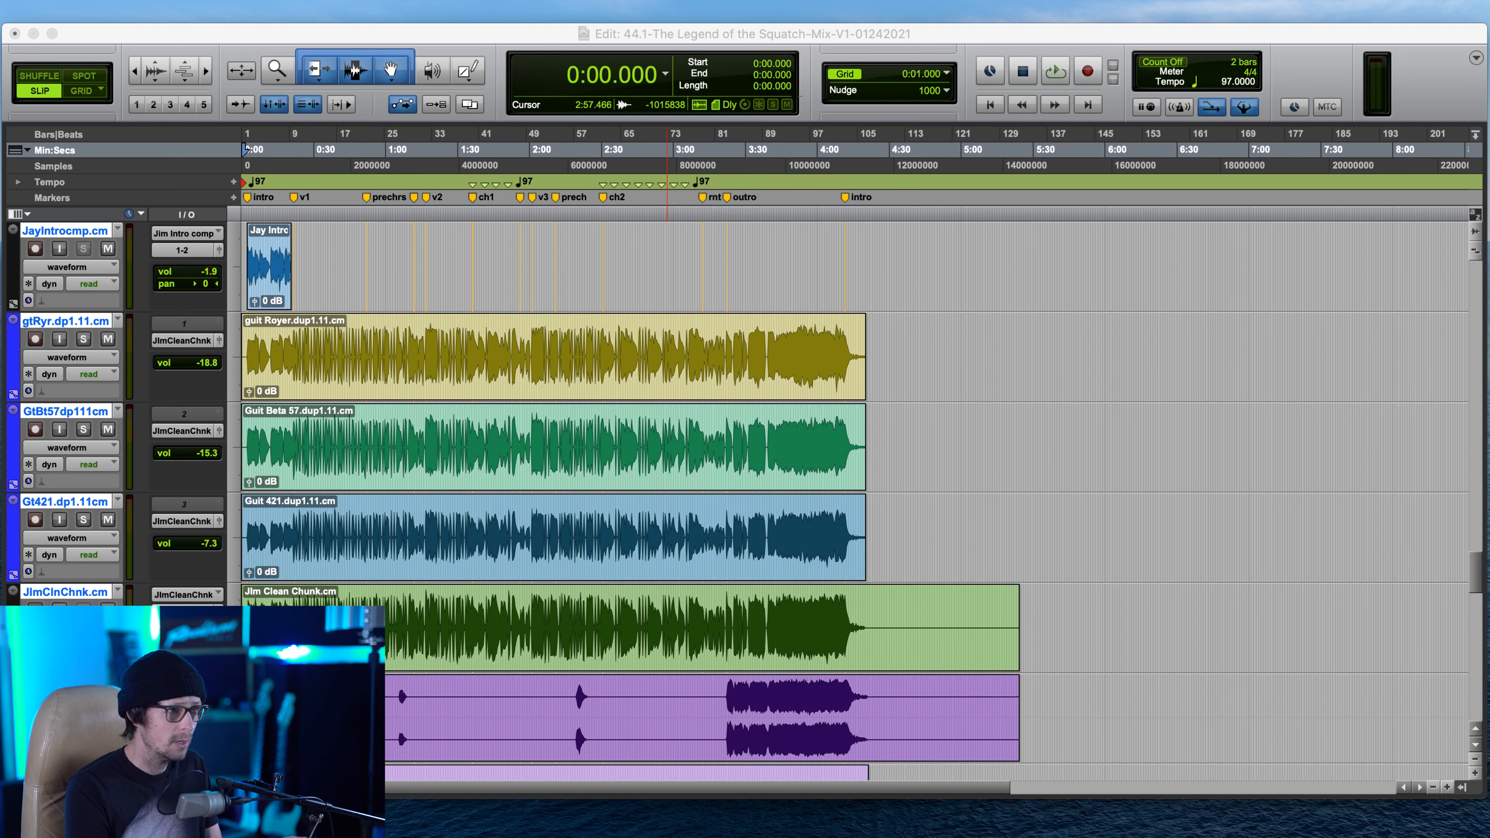
- Look through the session's tracks from the guitars and vocals up to the bass and drums
{"action": "left_click", "coordinate": [1330, 36]}
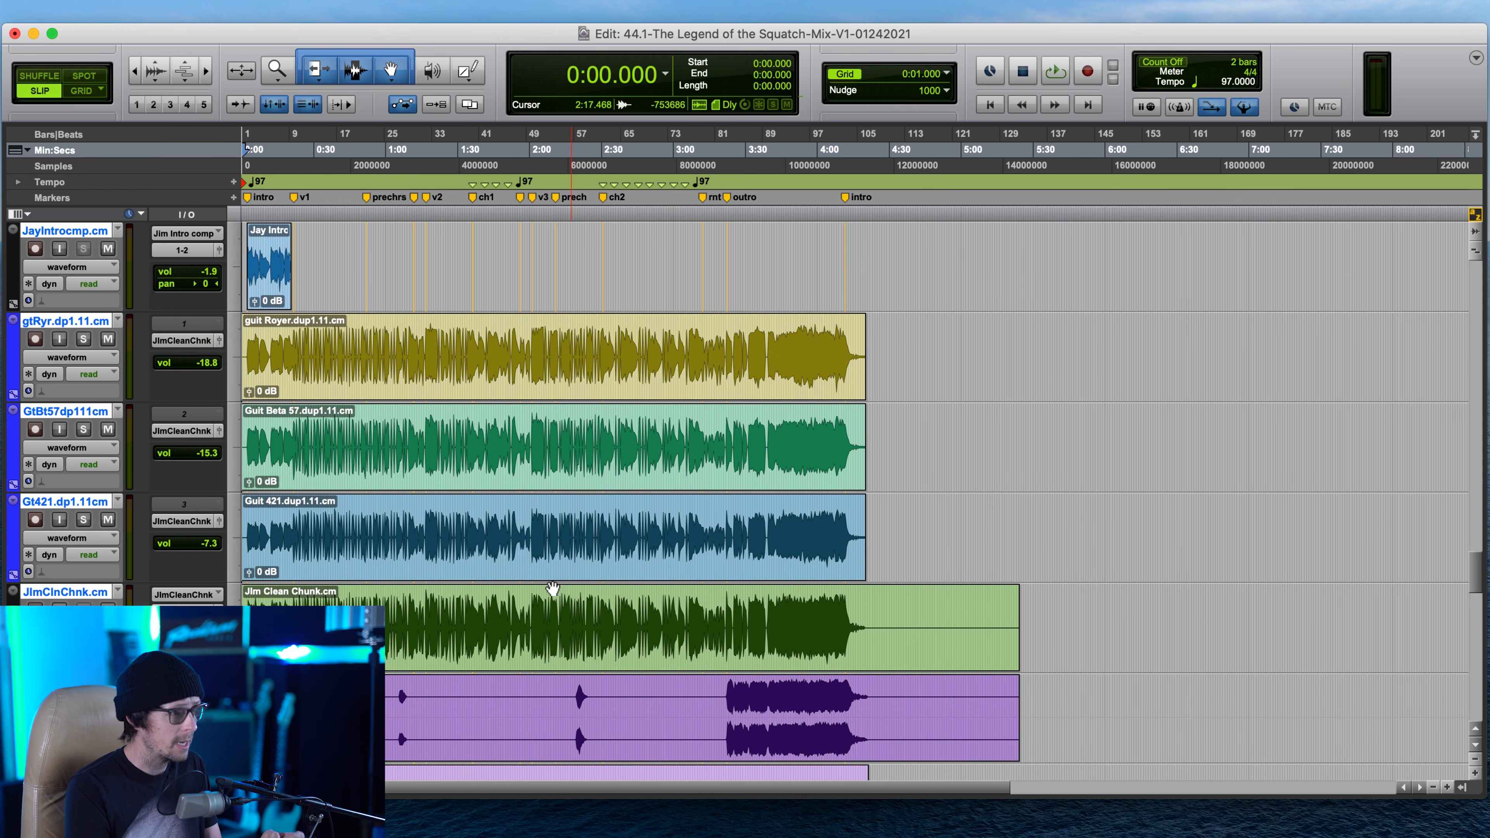
{"action": "scroll", "coordinate": [360, 369], "scroll_direction": "down", "scroll_amount": 10}
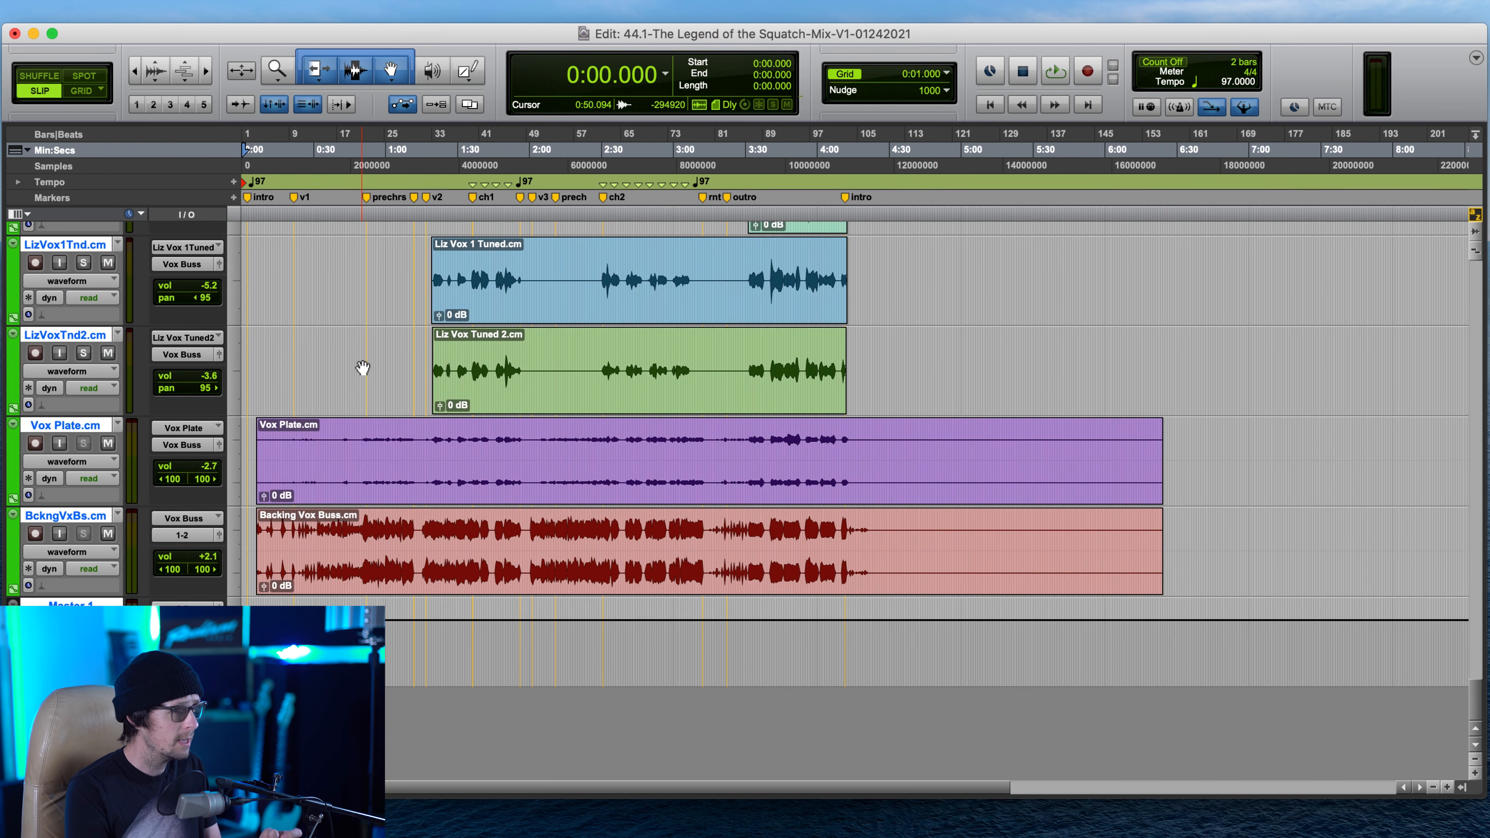
{"action": "scroll", "coordinate": [376, 376], "scroll_direction": "up", "scroll_amount": 6}
{"action": "scroll", "coordinate": [381, 377], "scroll_direction": "down", "scroll_amount": 8}
{"action": "scroll", "coordinate": [382, 373], "scroll_direction": "up", "scroll_amount": 6}
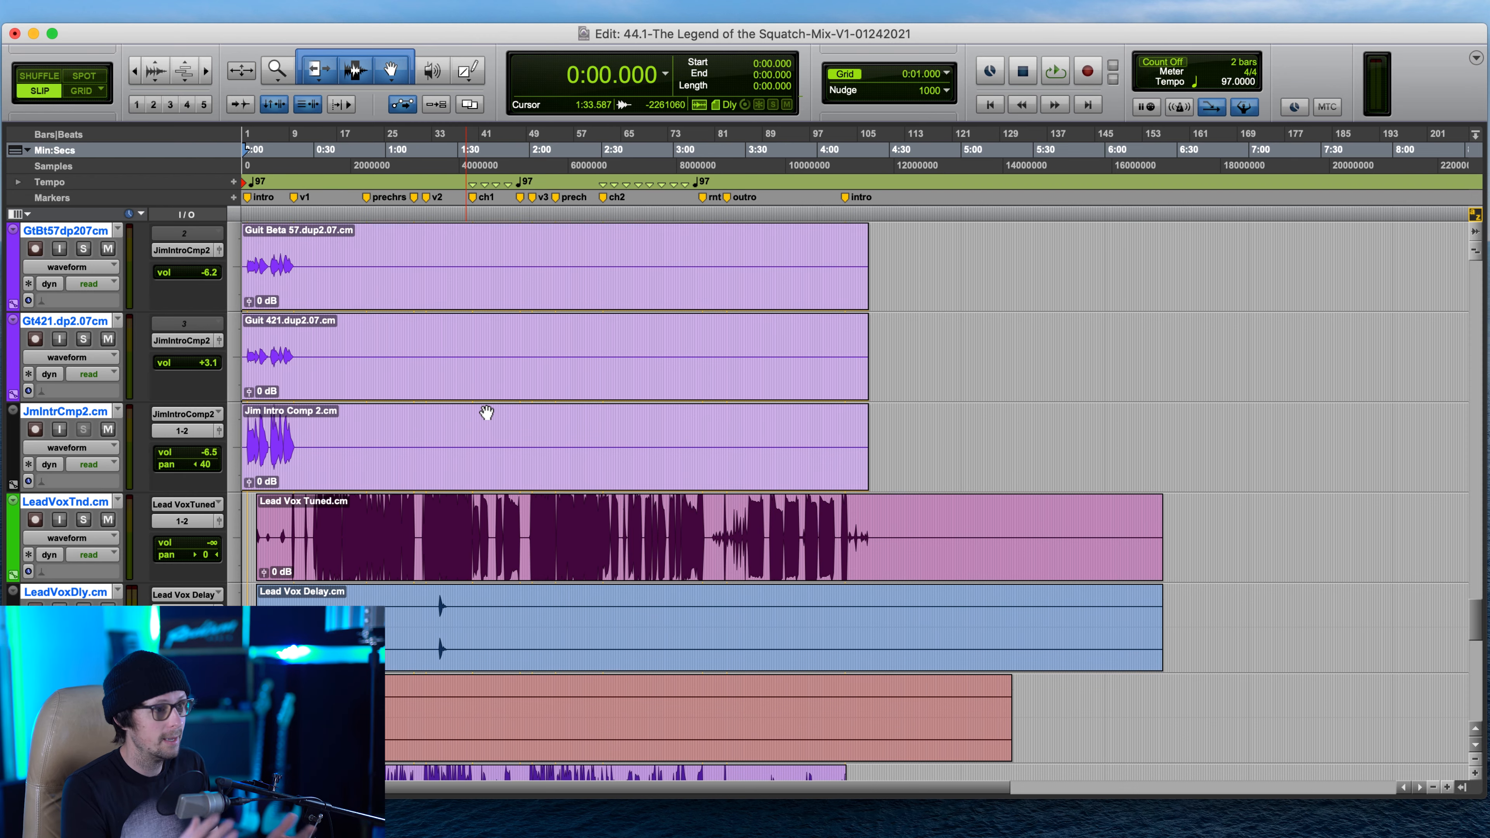
{"action": "scroll", "coordinate": [486, 412], "scroll_direction": "up", "scroll_amount": 20}
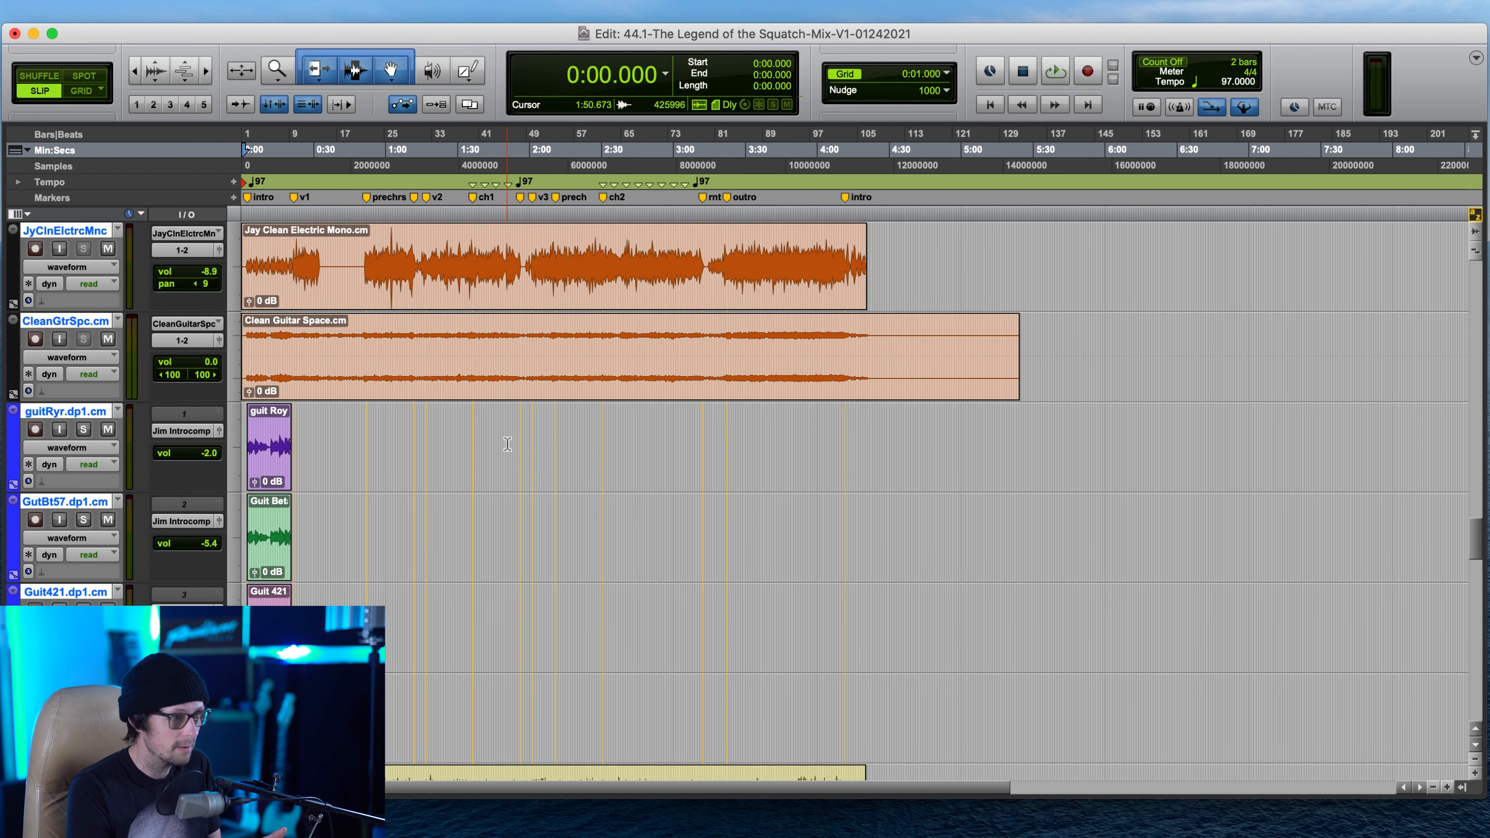
{"action": "scroll", "coordinate": [507, 444], "scroll_direction": "up", "scroll_amount": 15}
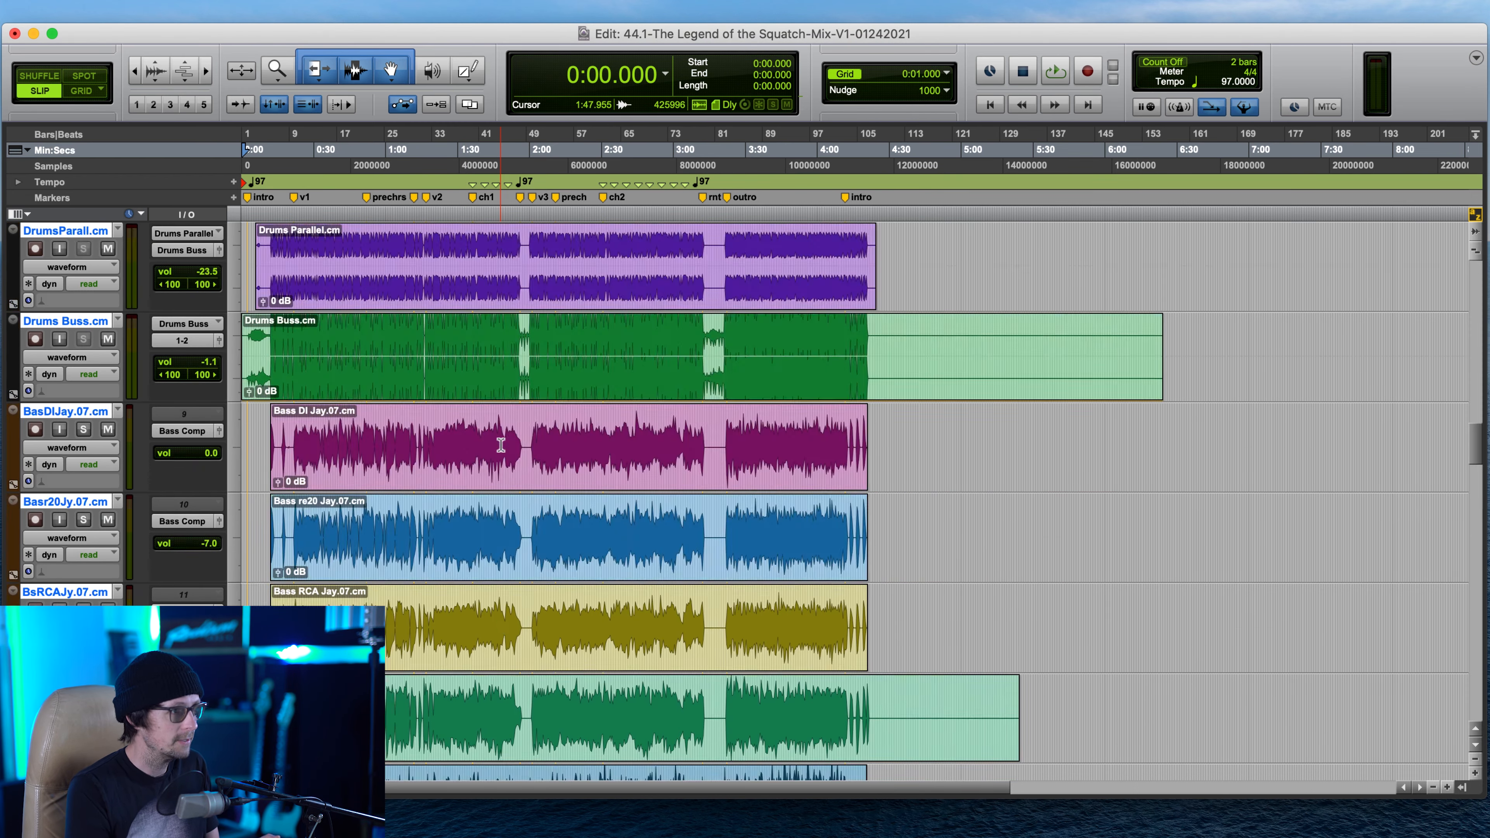
{"action": "scroll", "coordinate": [501, 444], "scroll_direction": "up", "scroll_amount": 15}
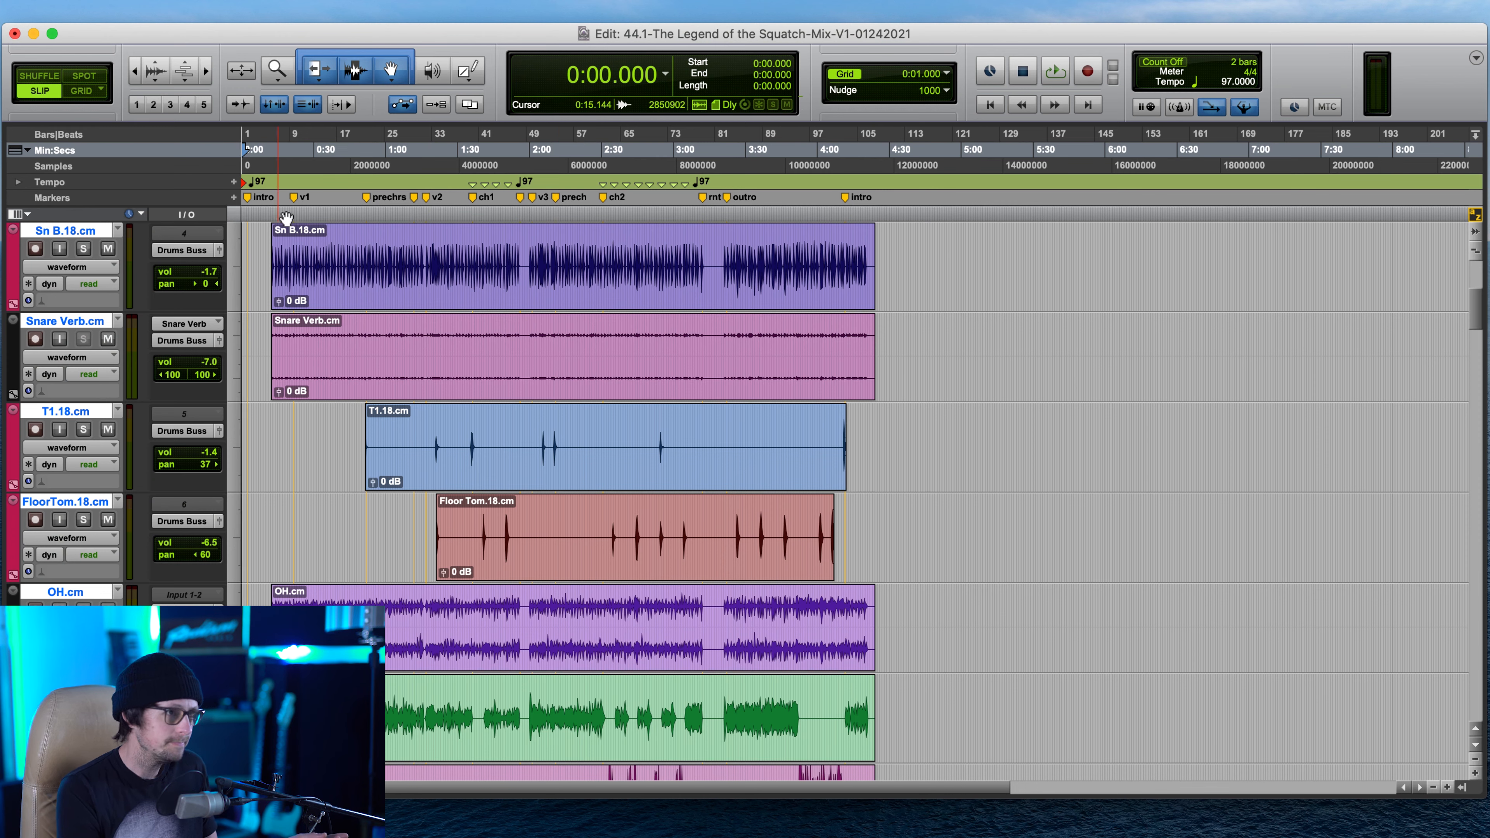
- Show the Inserts A-E, Inserts F-J and Sends A-E columns beside the tracks
{"action": "right_click", "coordinate": [193, 220]}
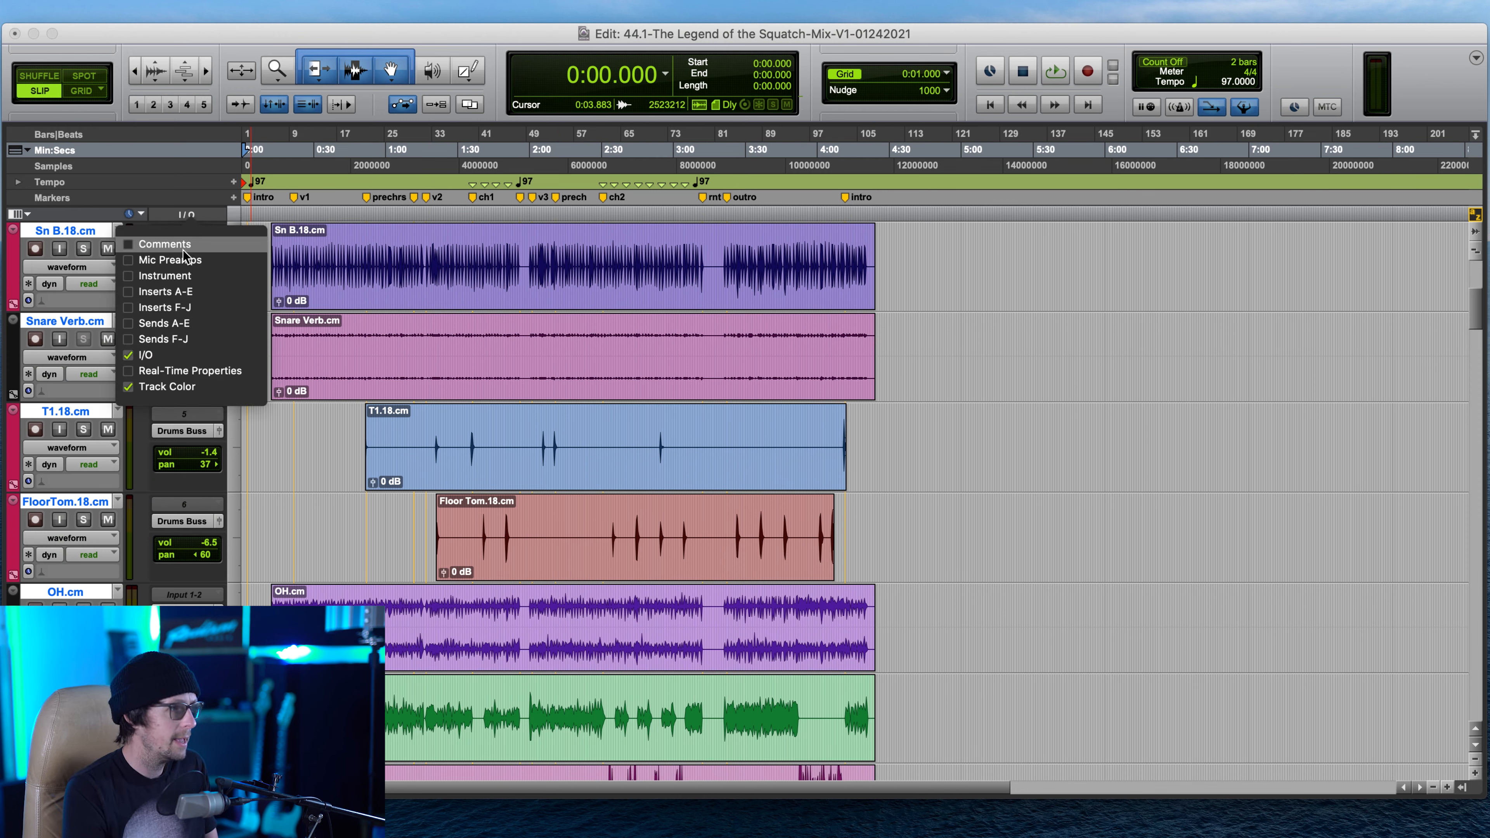
{"action": "left_click", "coordinate": [129, 292]}
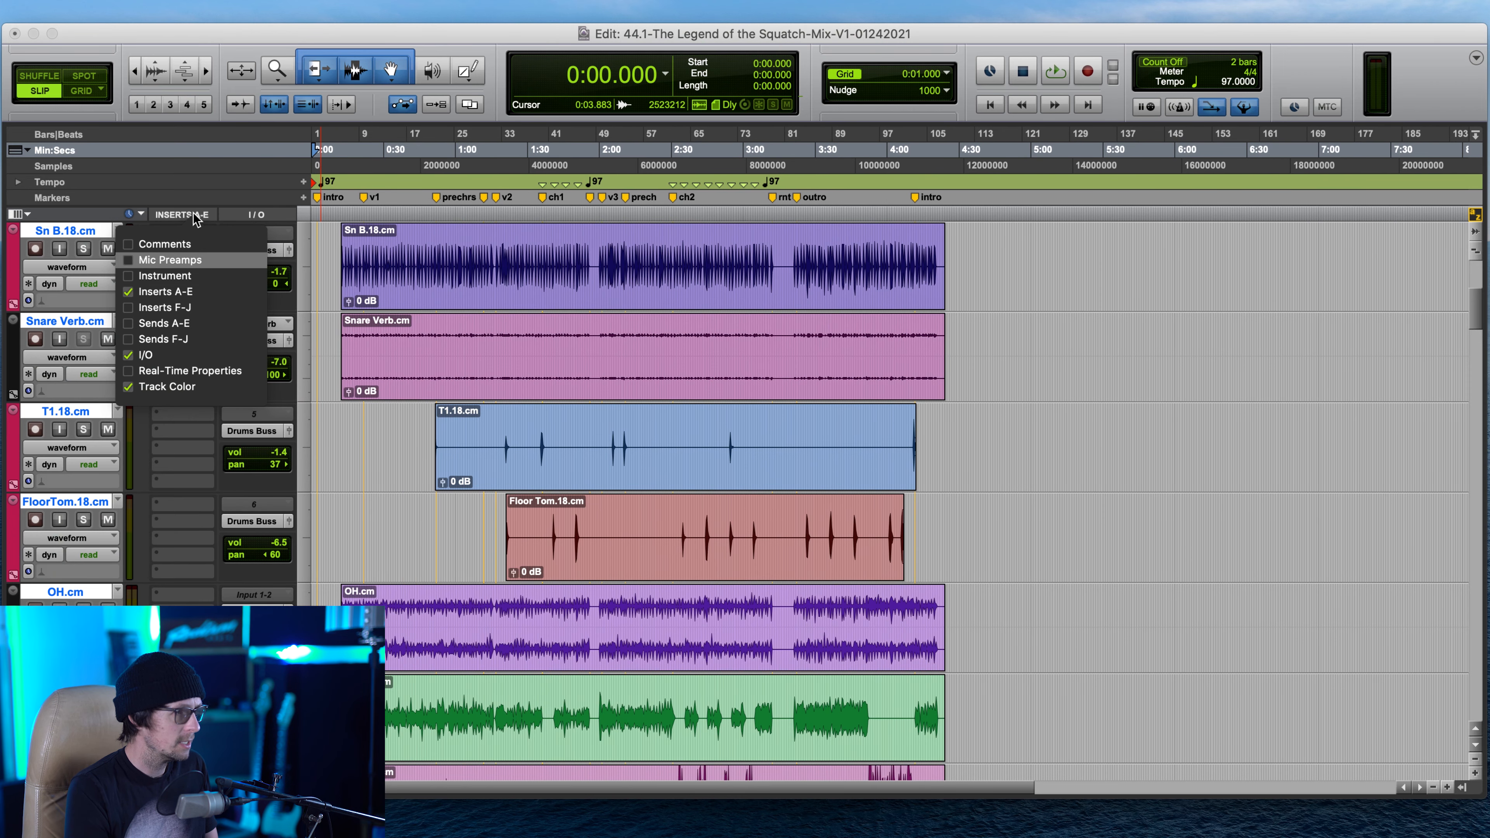
{"action": "left_click", "coordinate": [130, 307]}
{"action": "left_click", "coordinate": [133, 323]}
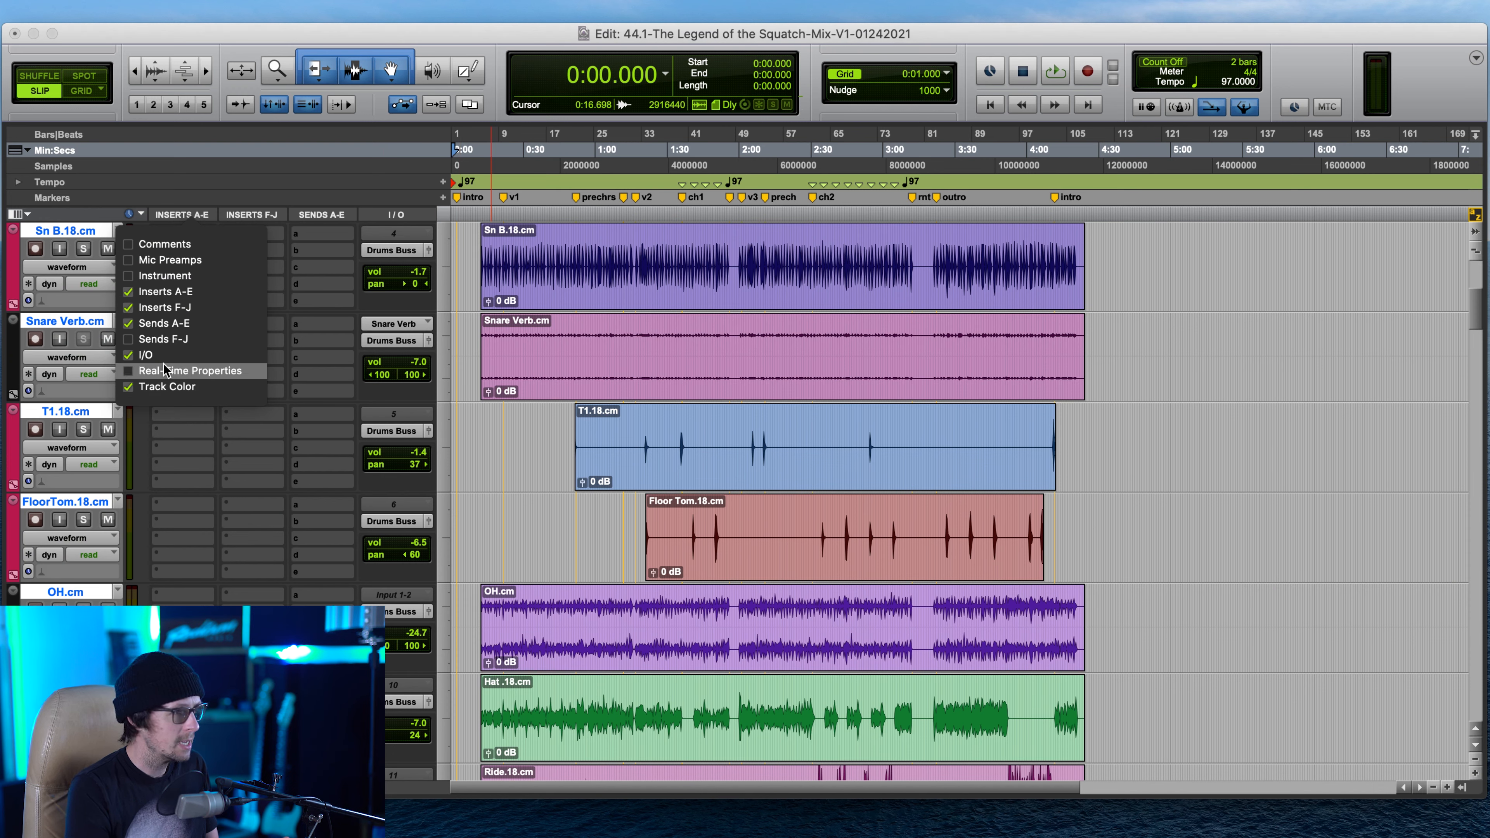
- Show the Comments and Instrument columns one at a time and hide each again
{"action": "left_click", "coordinate": [133, 246]}
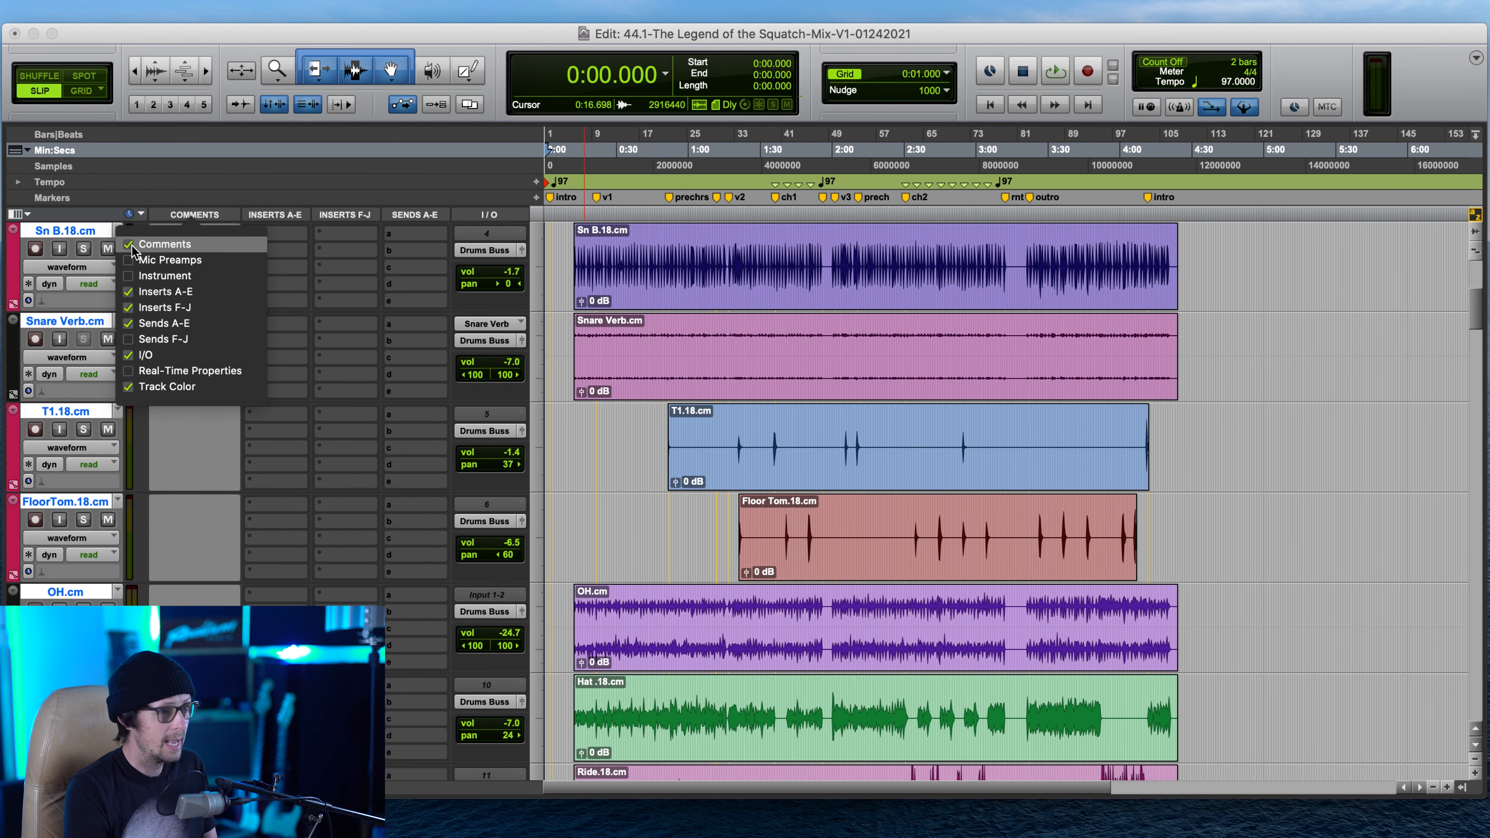
{"action": "left_click", "coordinate": [133, 246]}
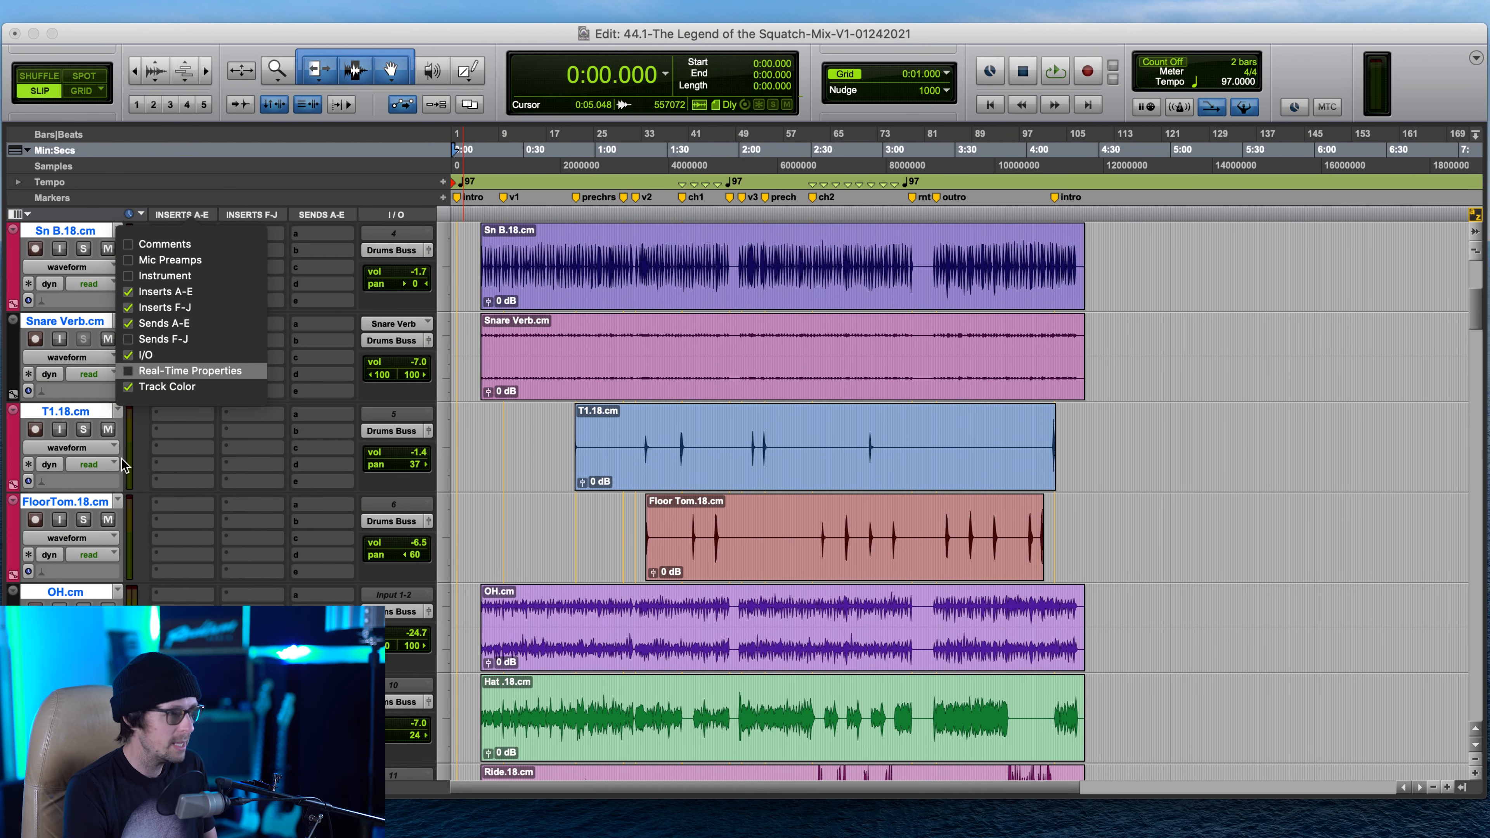
{"action": "left_click", "coordinate": [136, 277]}
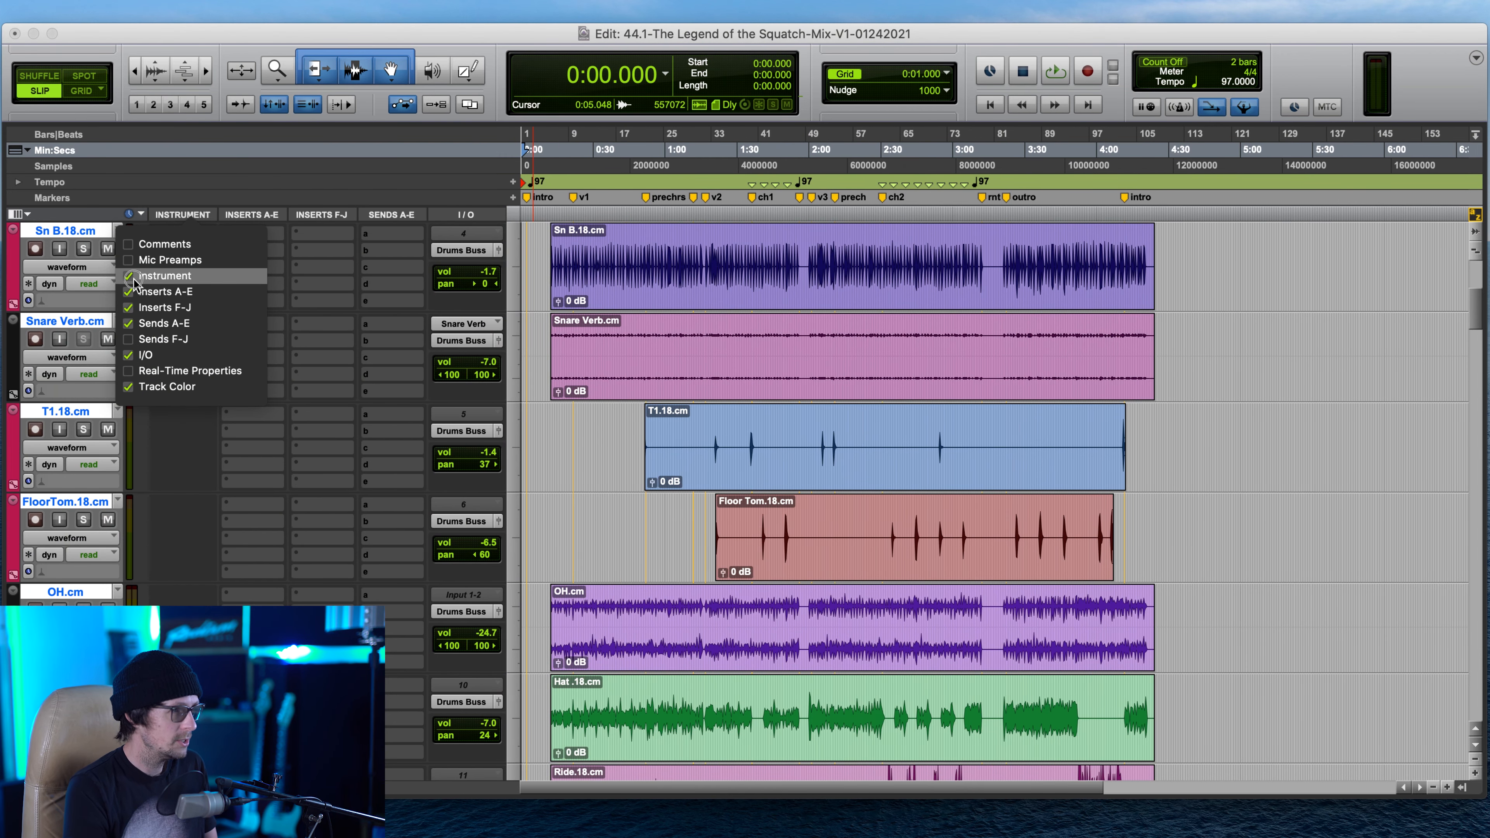
{"action": "left_click", "coordinate": [136, 277]}
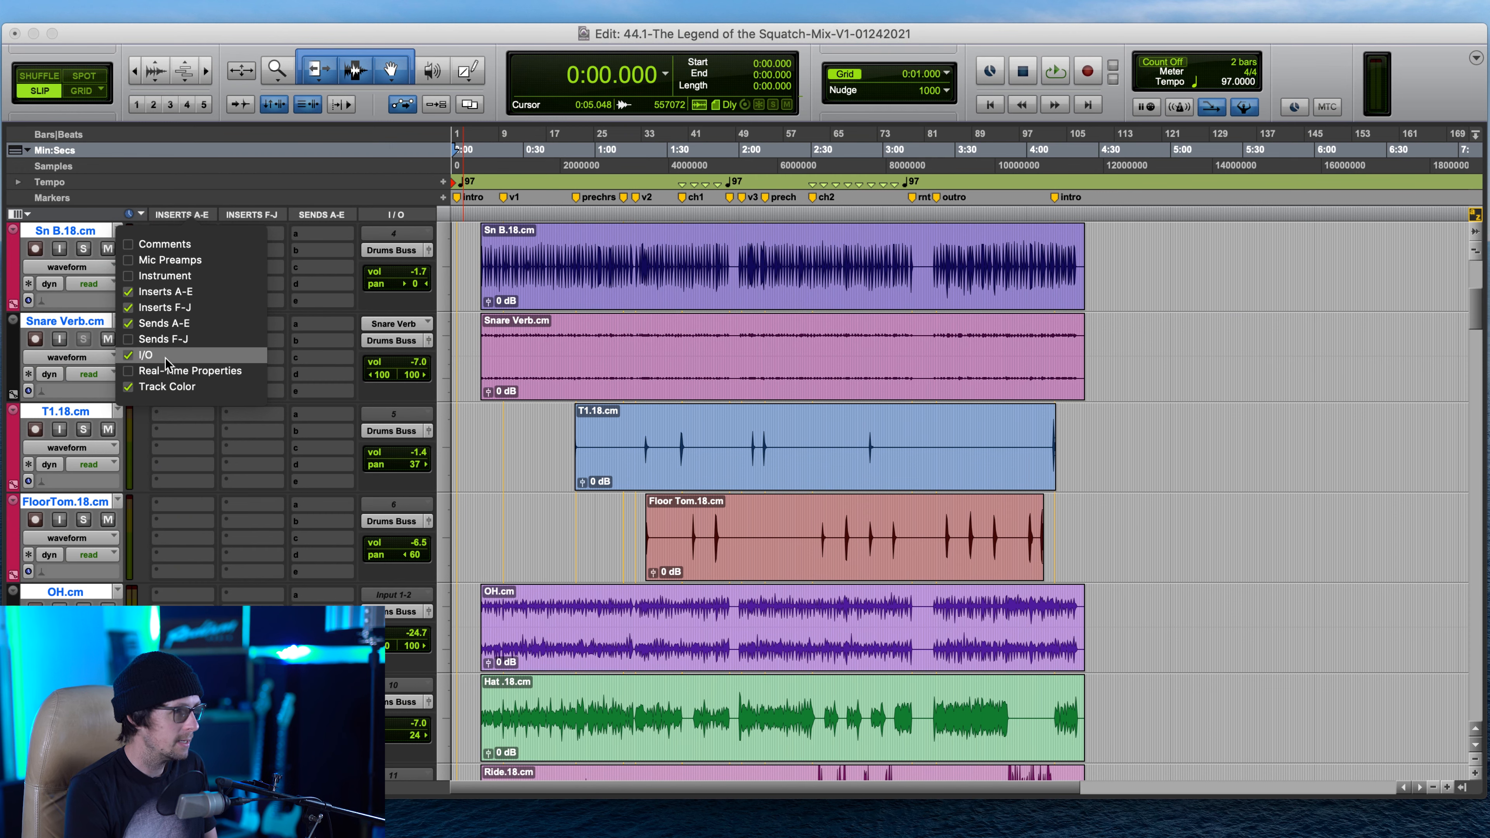
{"action": "left_click", "coordinate": [234, 496]}
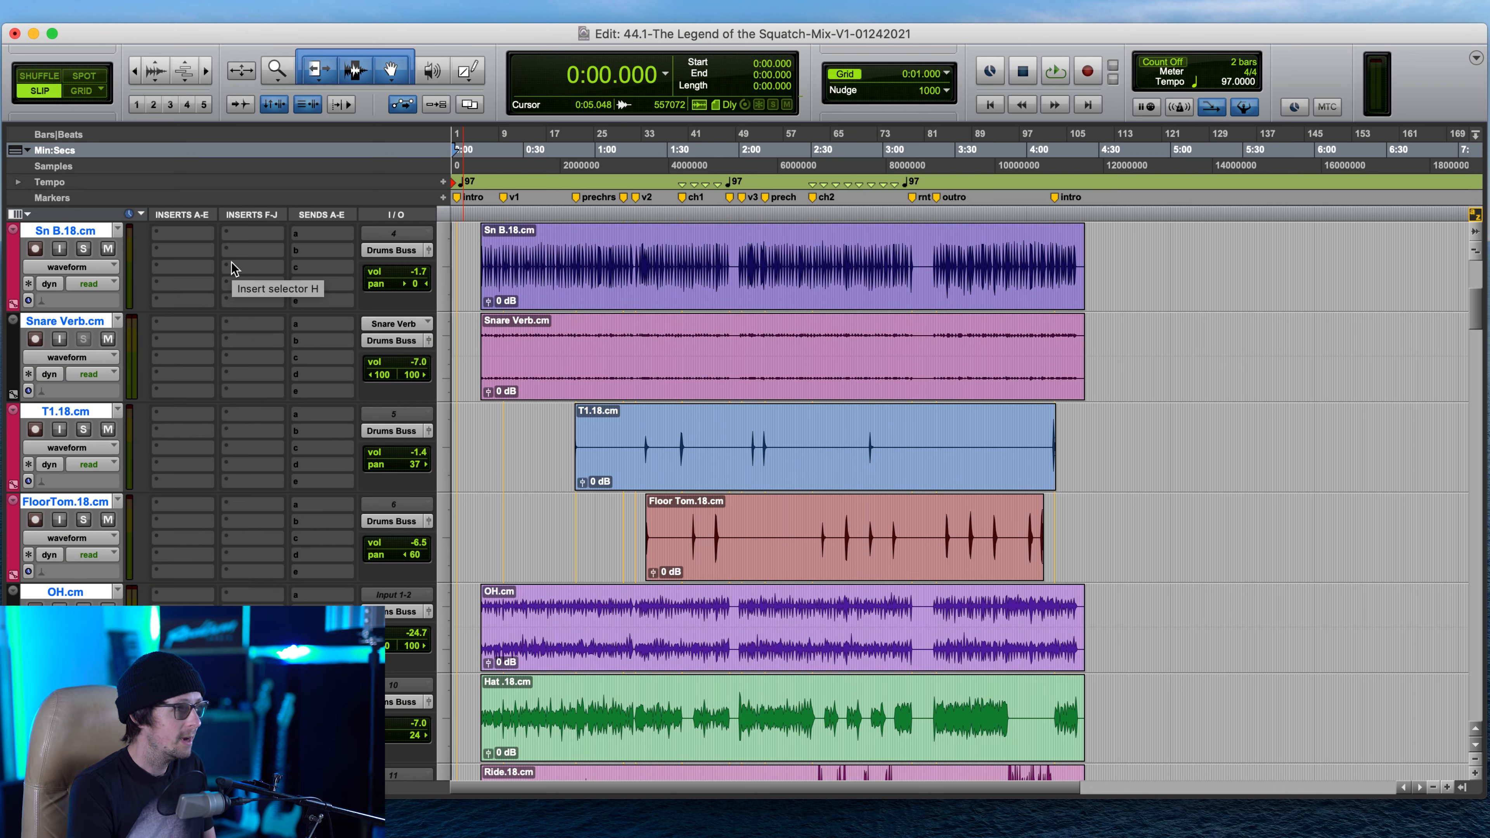
- Inspect the SSL G Bus compressor and the Ampex ATR-102 plug-in inserted on the Master 1 track
{"action": "scroll", "coordinate": [239, 360], "scroll_direction": "down", "scroll_amount": 10}
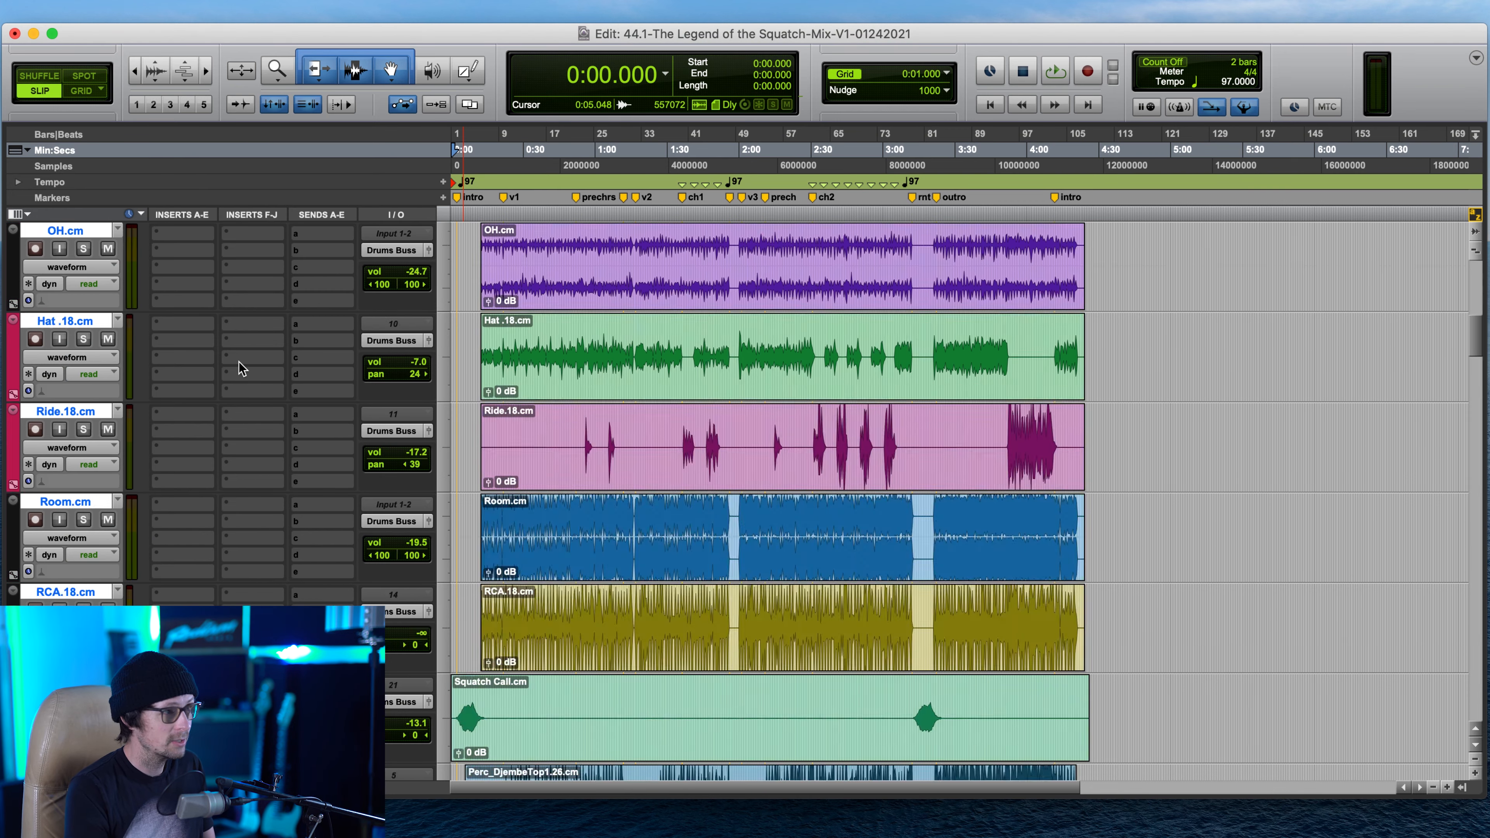
{"action": "scroll", "coordinate": [239, 360], "scroll_direction": "down", "scroll_amount": 15}
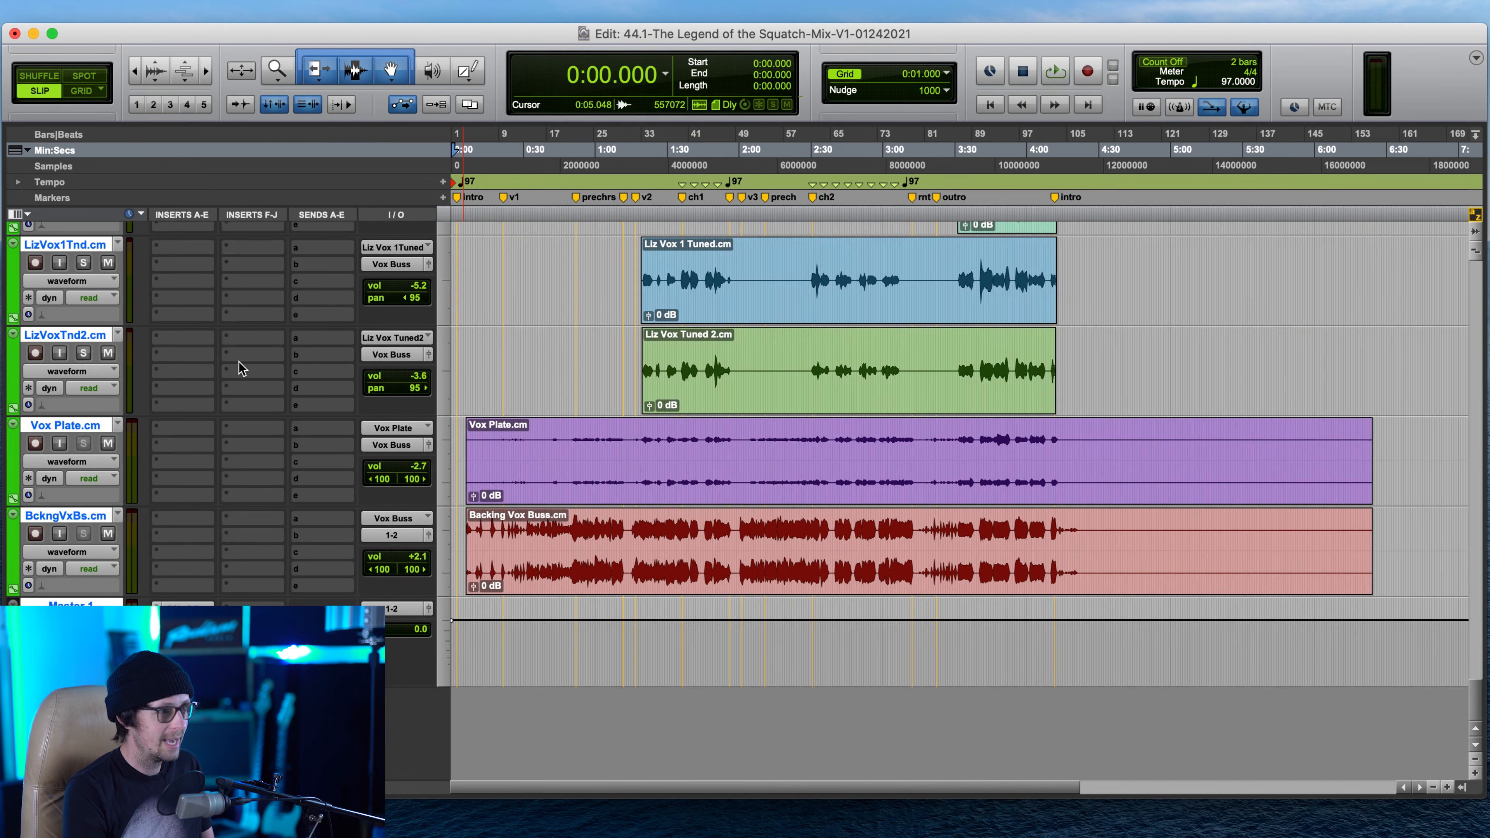
{"action": "scroll", "coordinate": [238, 362], "scroll_direction": "up", "scroll_amount": 5}
{"action": "scroll", "coordinate": [238, 361], "scroll_direction": "down", "scroll_amount": 5}
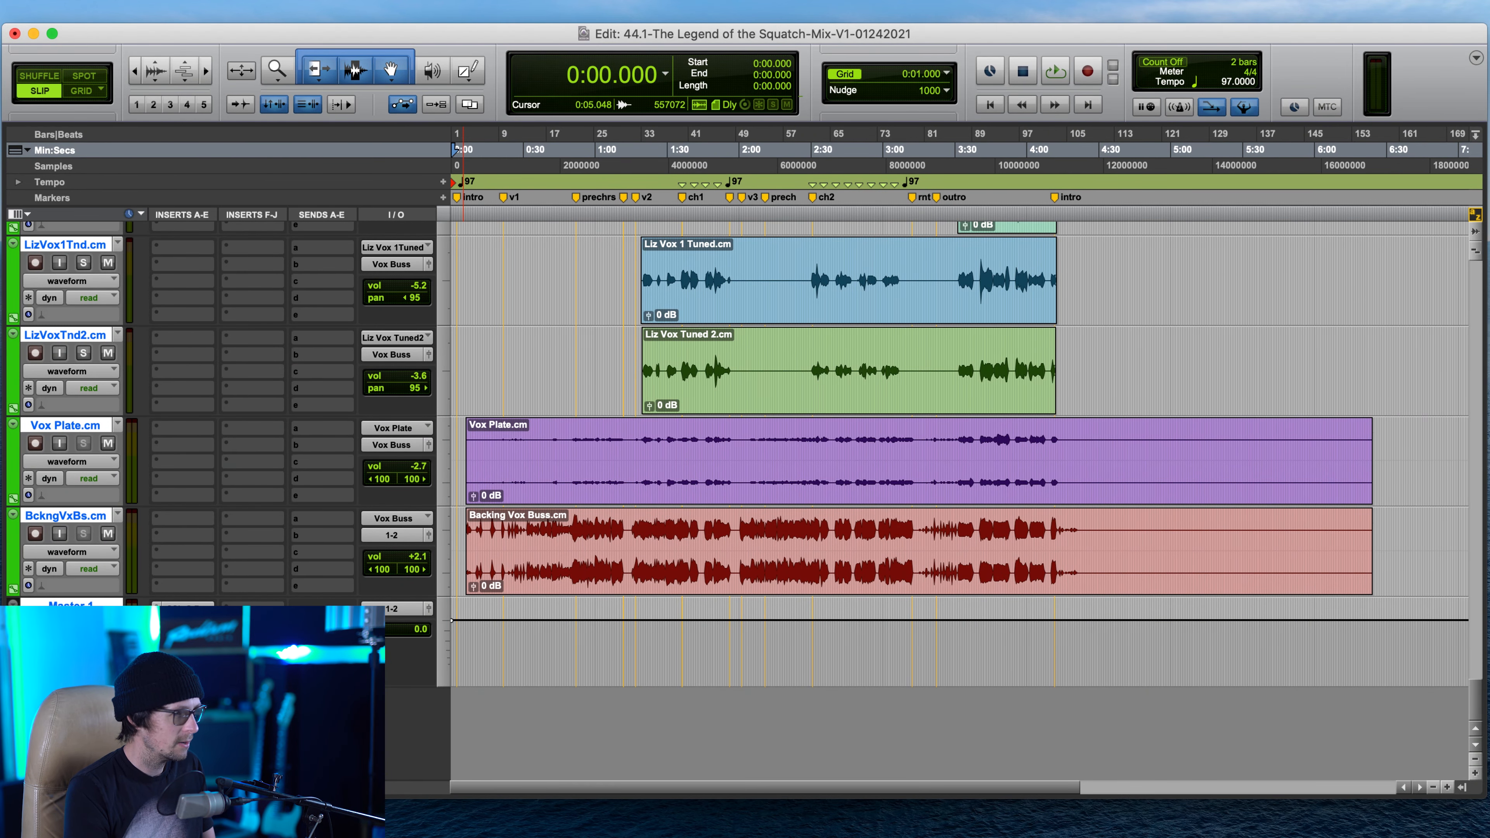
{"action": "left_click", "coordinate": [183, 608]}
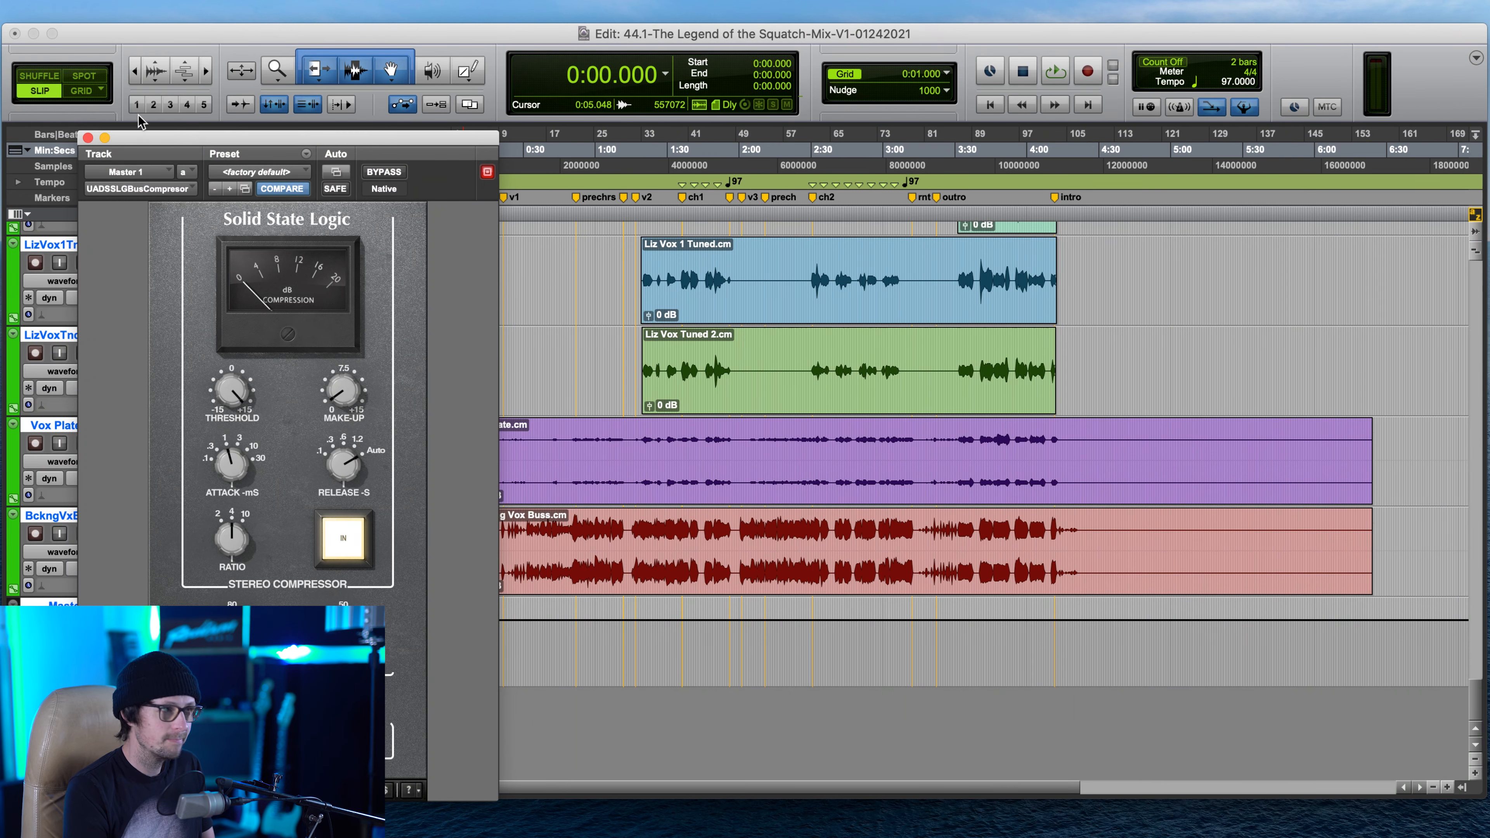
{"action": "left_click", "coordinate": [88, 138]}
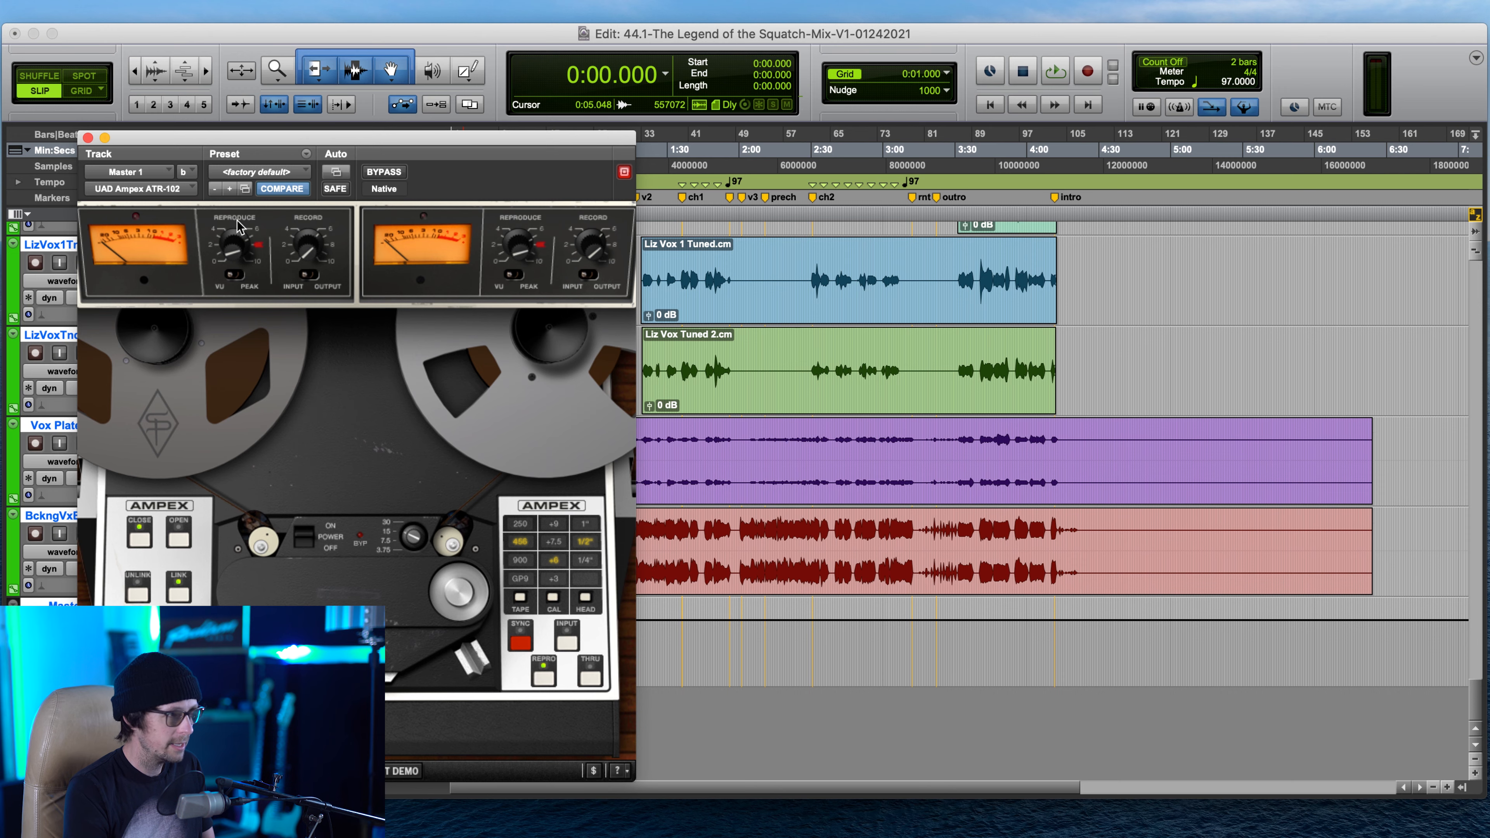
{"action": "left_click", "coordinate": [87, 138]}
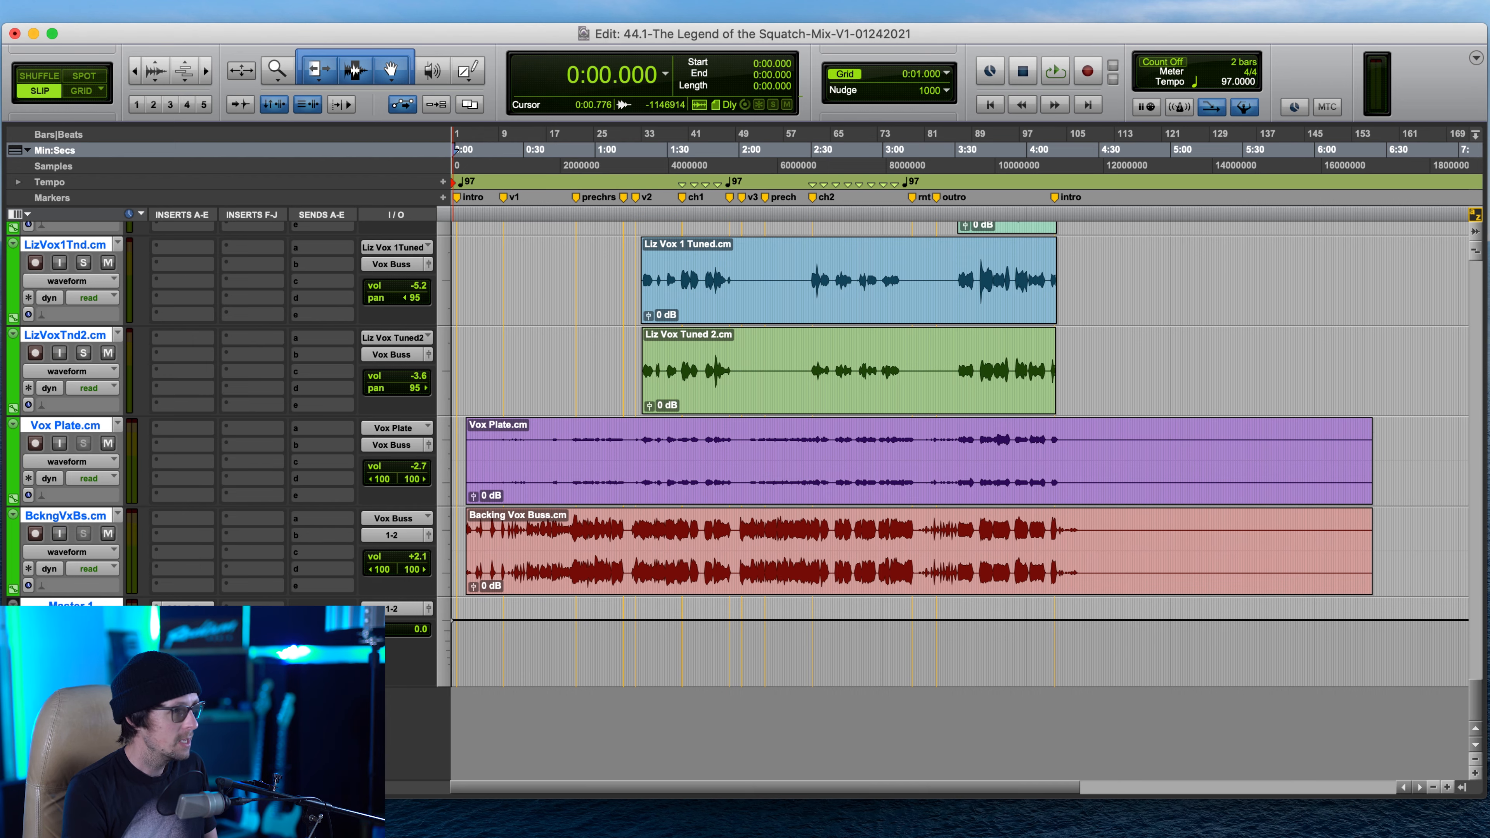
- Select only the Master 1 track and move it above the Kick in track at the start of the session
{"action": "left_click", "coordinate": [80, 603], "text": "alt"}
{"action": "left_click_drag", "start_coordinate": [85, 602], "coordinate": [86, 155]}
{"action": "left_click_drag", "start_coordinate": [152, 251], "coordinate": [152, 252]}
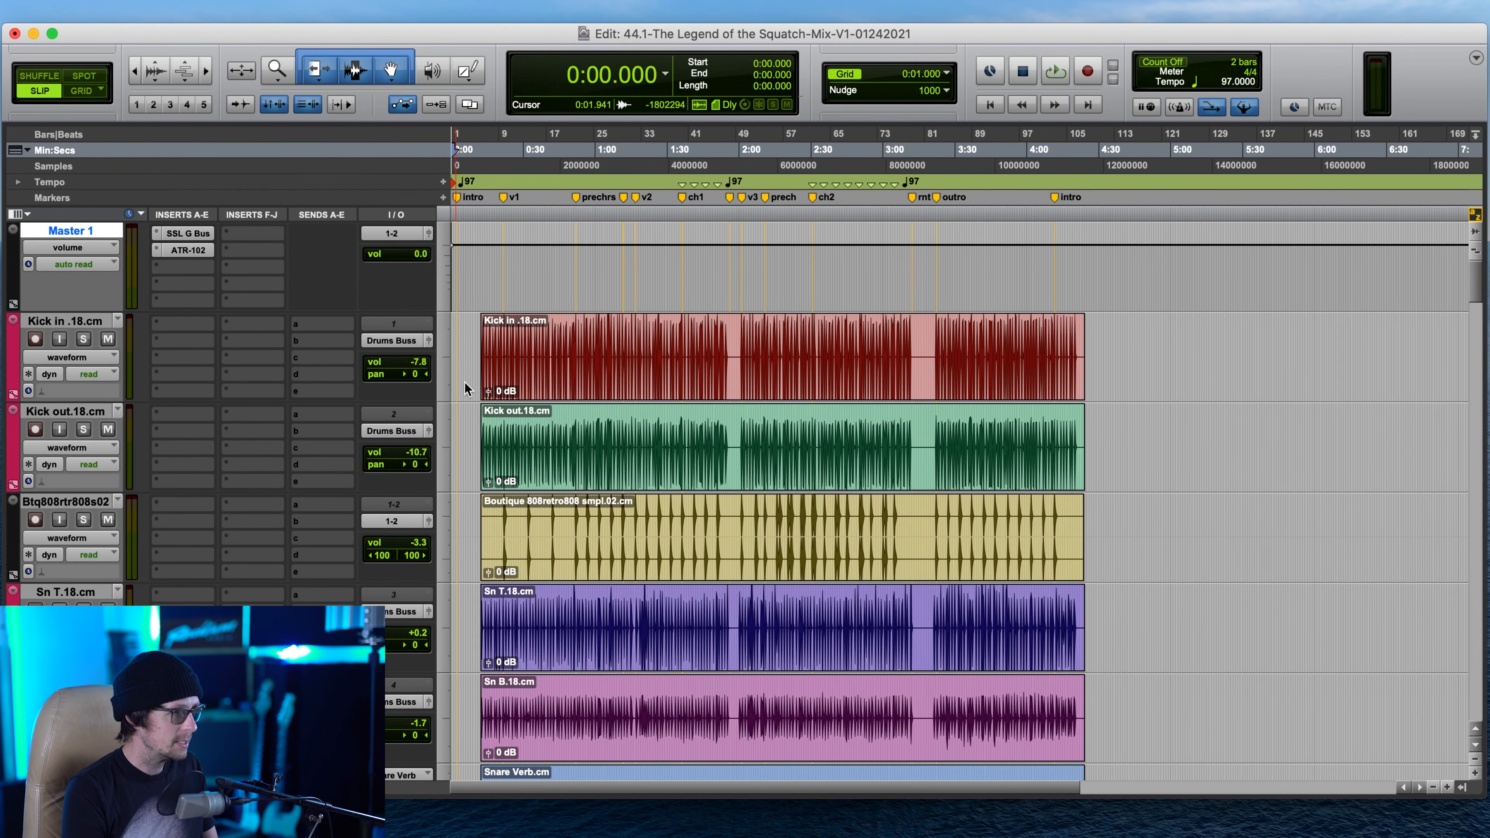
- Remove the SSL G Bus and ATR-102 plug-ins from the Master 1 track's inserts
{"action": "left_click", "coordinate": [160, 240]}
{"action": "left_click", "coordinate": [188, 126]}
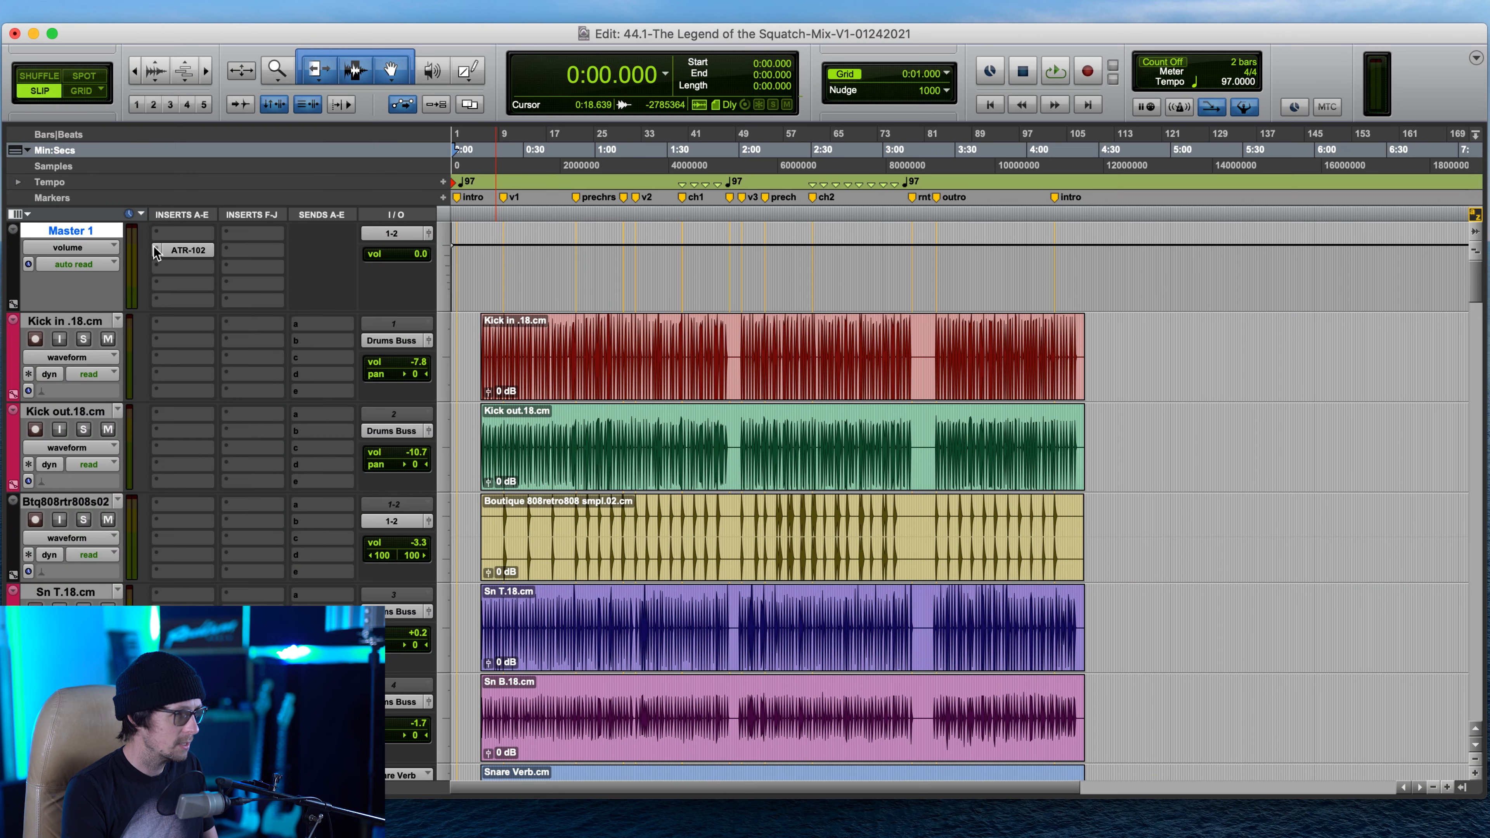
{"action": "left_click", "coordinate": [155, 251]}
{"action": "left_click", "coordinate": [187, 142]}
{"action": "scroll", "coordinate": [623, 420], "scroll_direction": "down", "scroll_amount": 1}
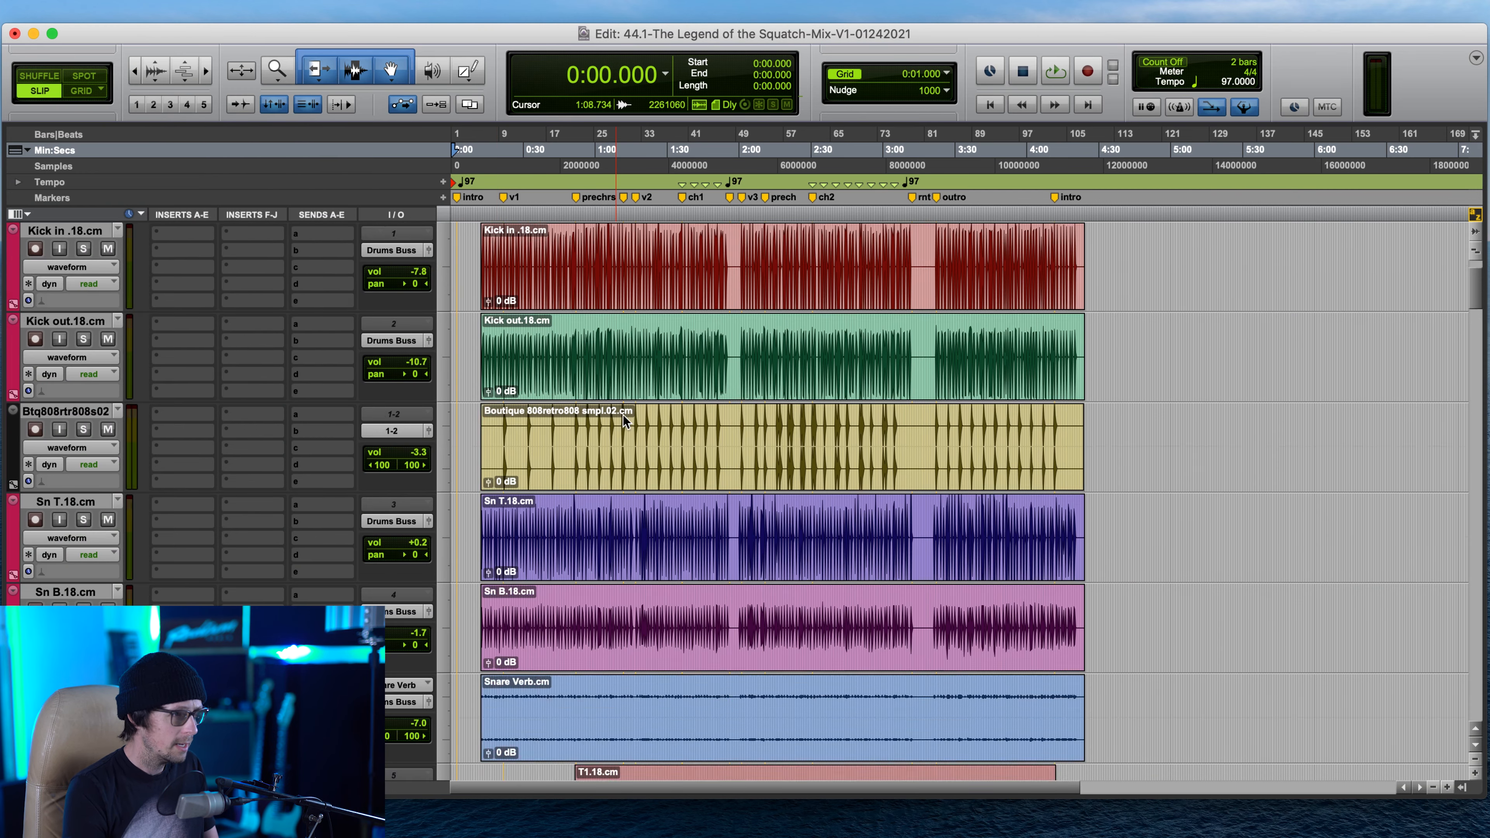
{"action": "scroll", "coordinate": [623, 419], "scroll_direction": "down", "scroll_amount": 15}
{"action": "scroll", "coordinate": [623, 419], "scroll_direction": "up", "scroll_amount": 16}
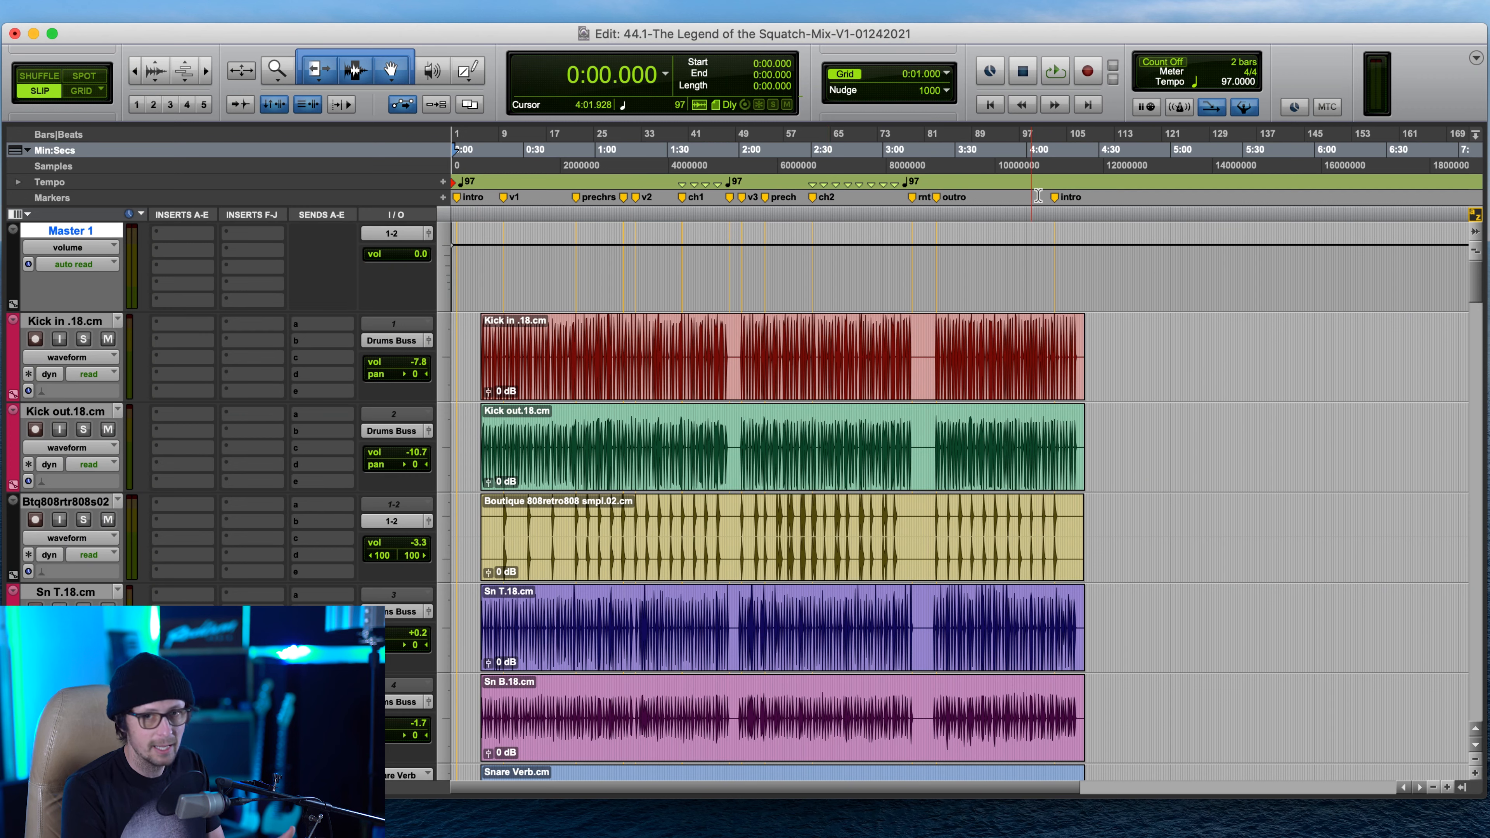
- Review the playback device and hardware buffer size choices in the Playback Engine settings, keeping Ecamm Live App Audio and 1024 Samples
{"action": "left_click", "coordinate": [557, 10]}
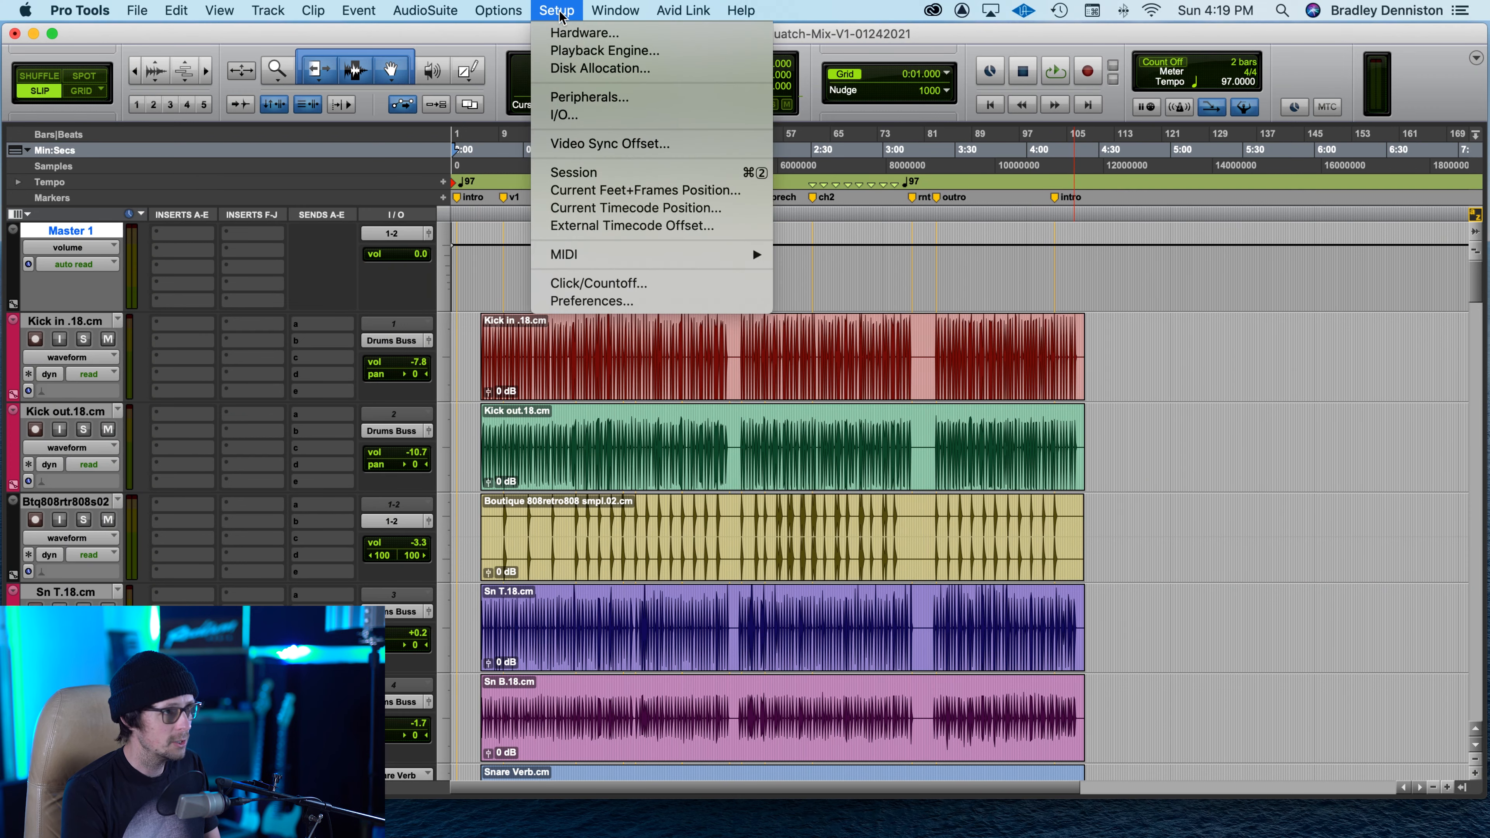
{"action": "left_click", "coordinate": [583, 51]}
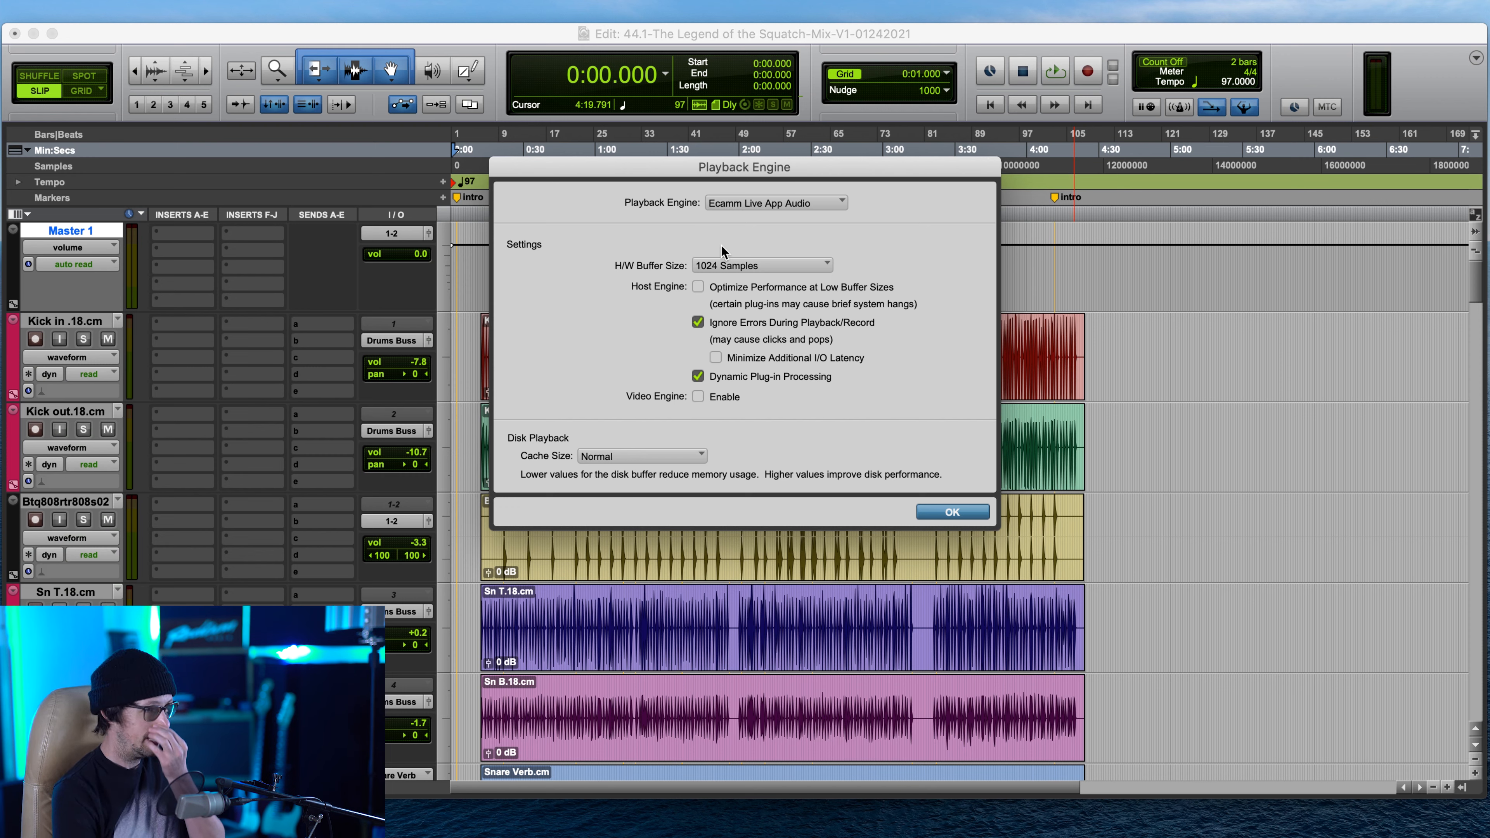
{"action": "left_click", "coordinate": [760, 268]}
{"action": "left_click", "coordinate": [862, 223]}
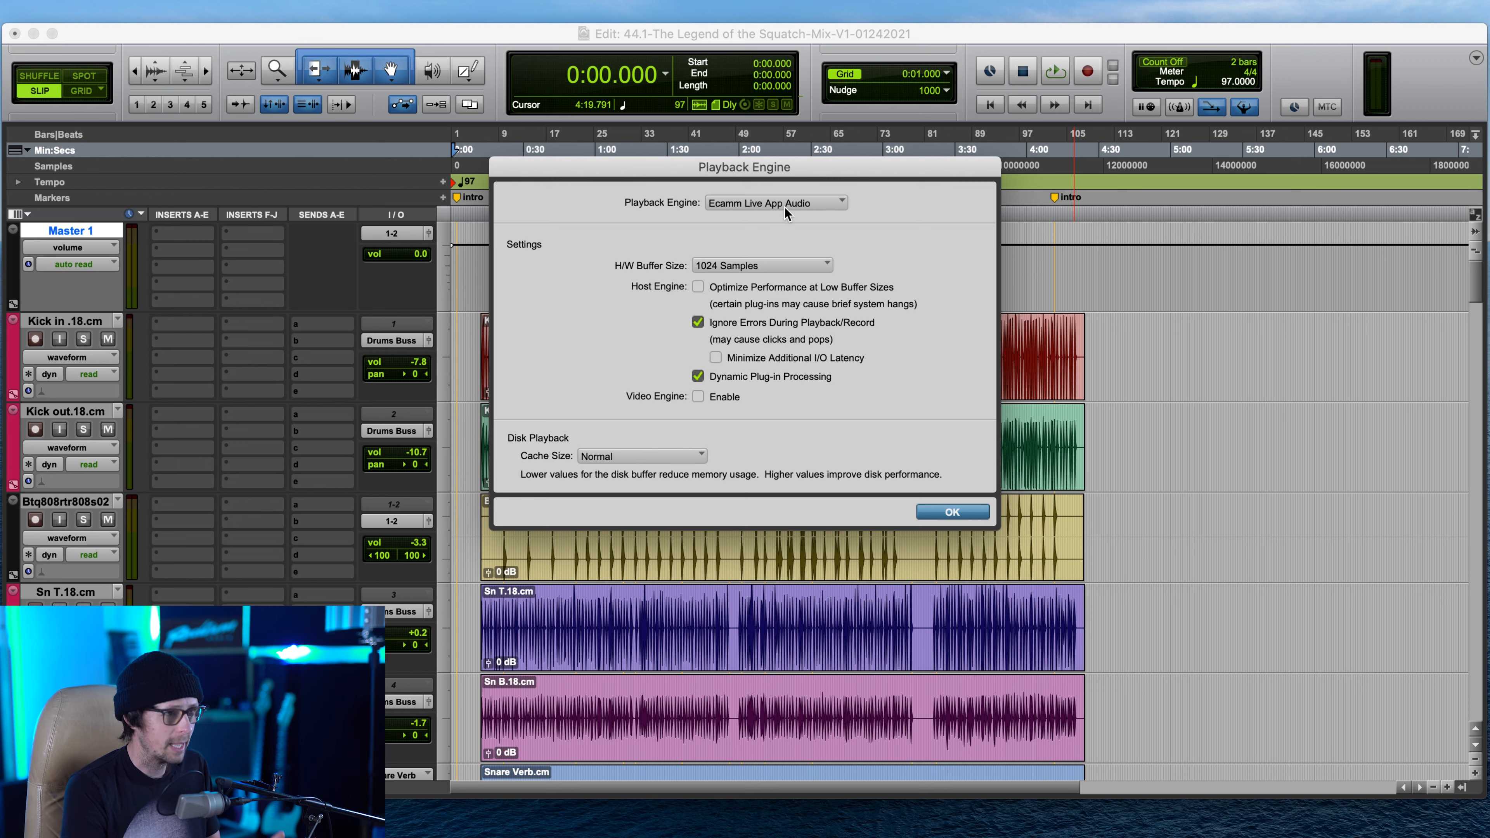
{"action": "left_click", "coordinate": [794, 202]}
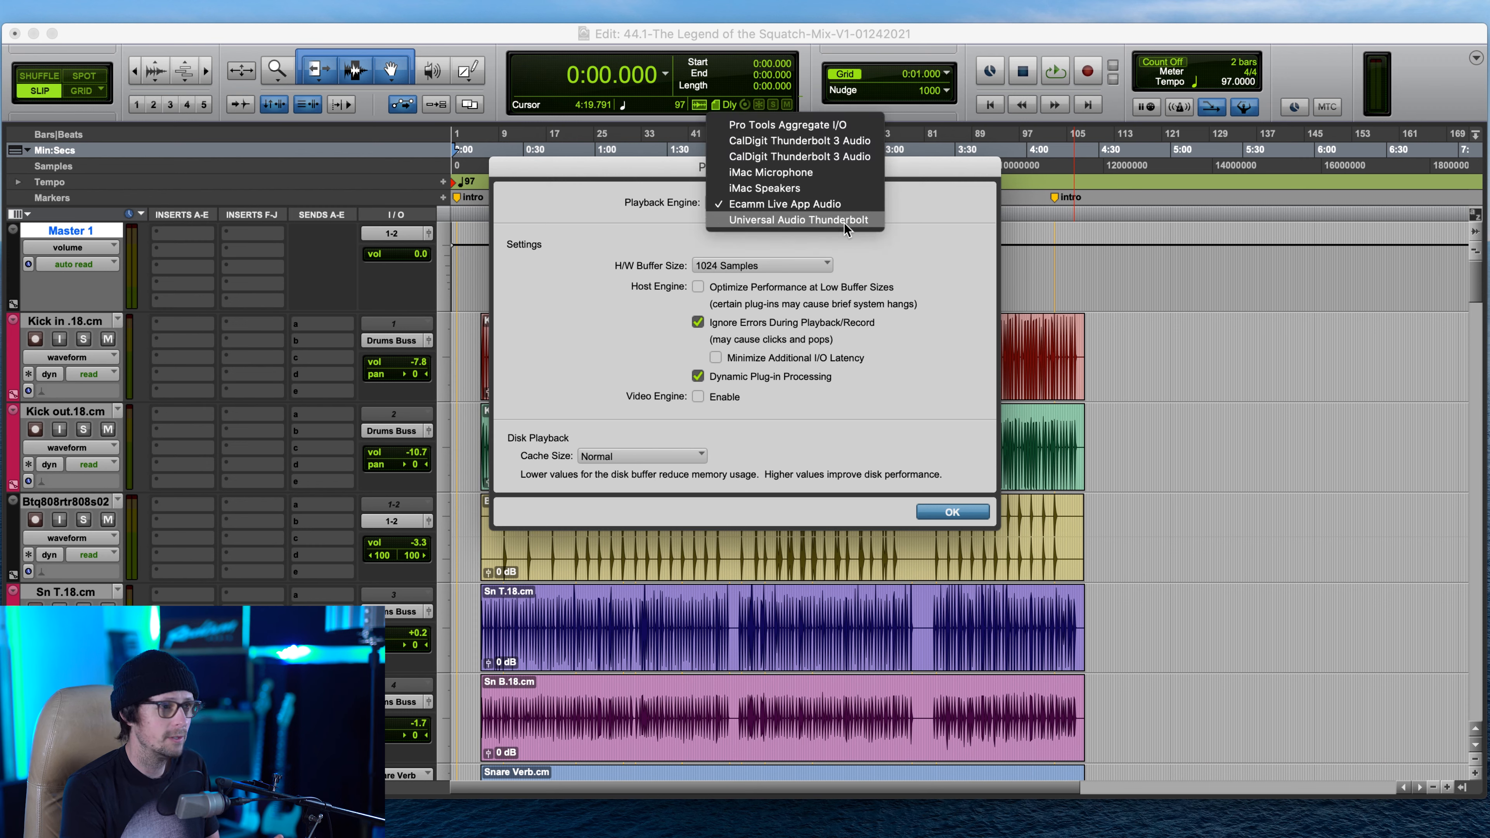
{"action": "left_click", "coordinate": [613, 233]}
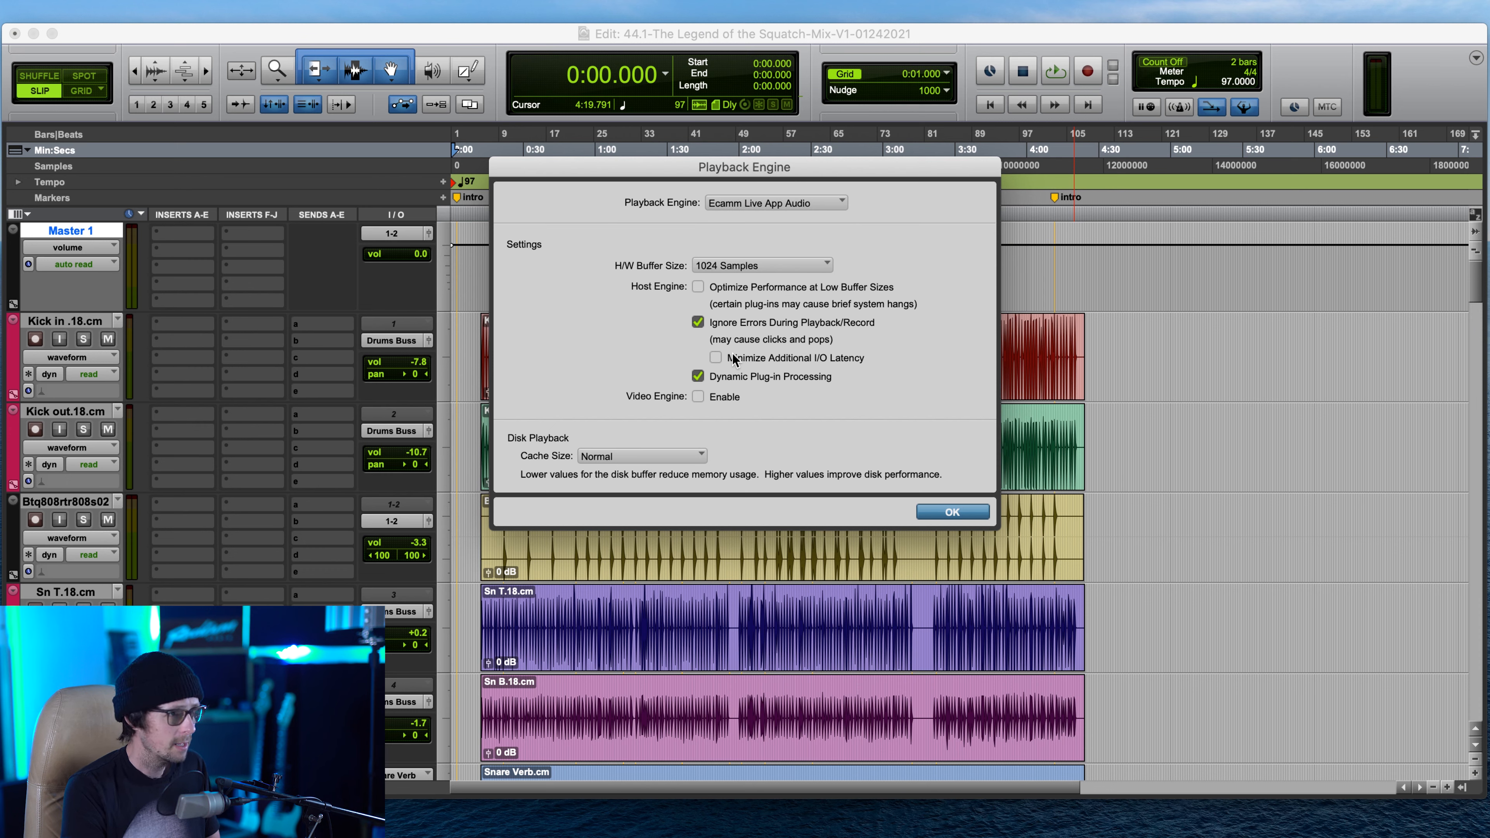
{"action": "left_click", "coordinate": [776, 265]}
{"action": "left_click", "coordinate": [776, 265]}
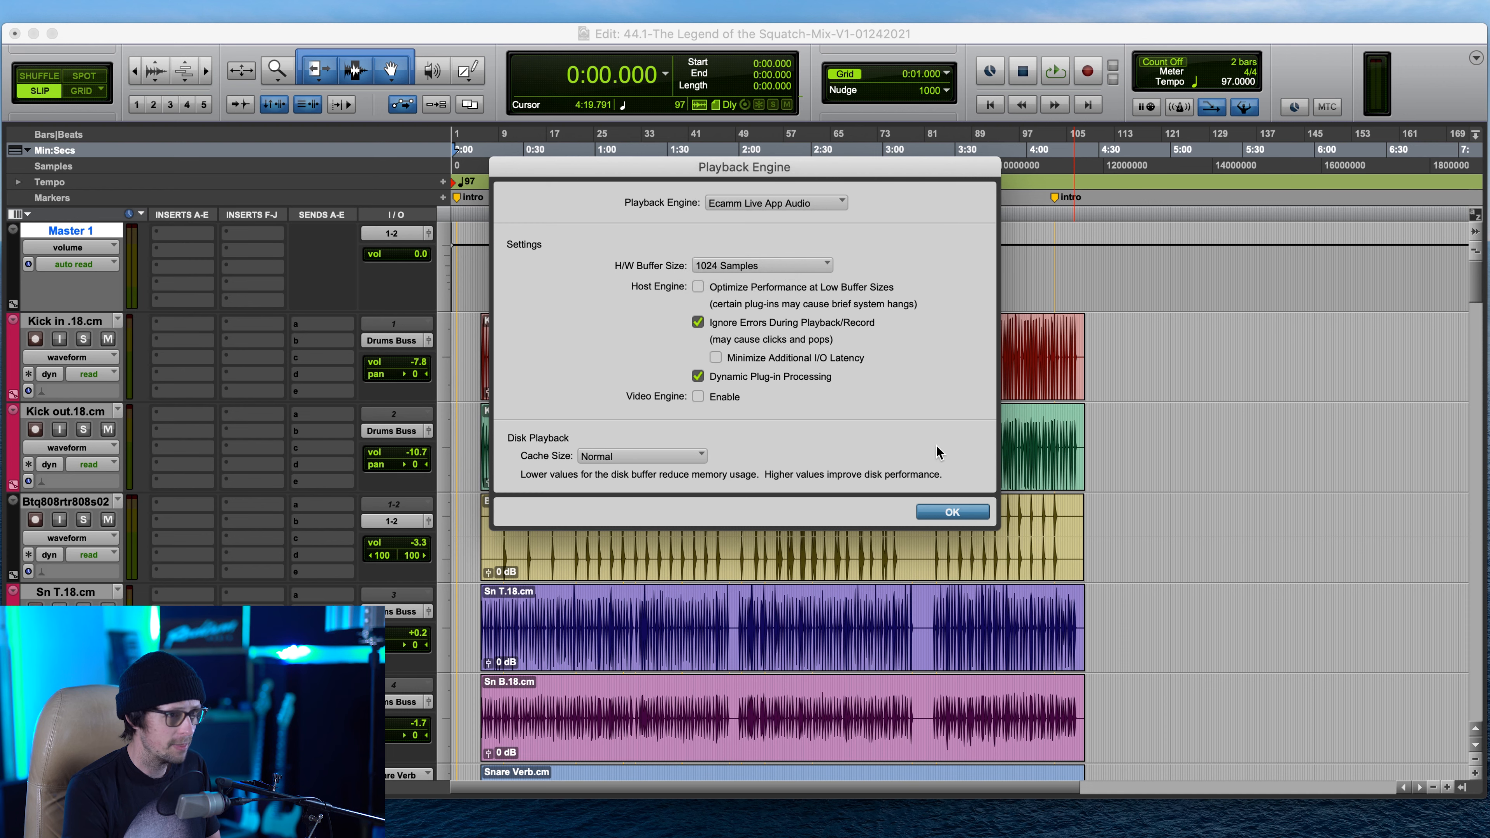
{"action": "left_click", "coordinate": [942, 514]}
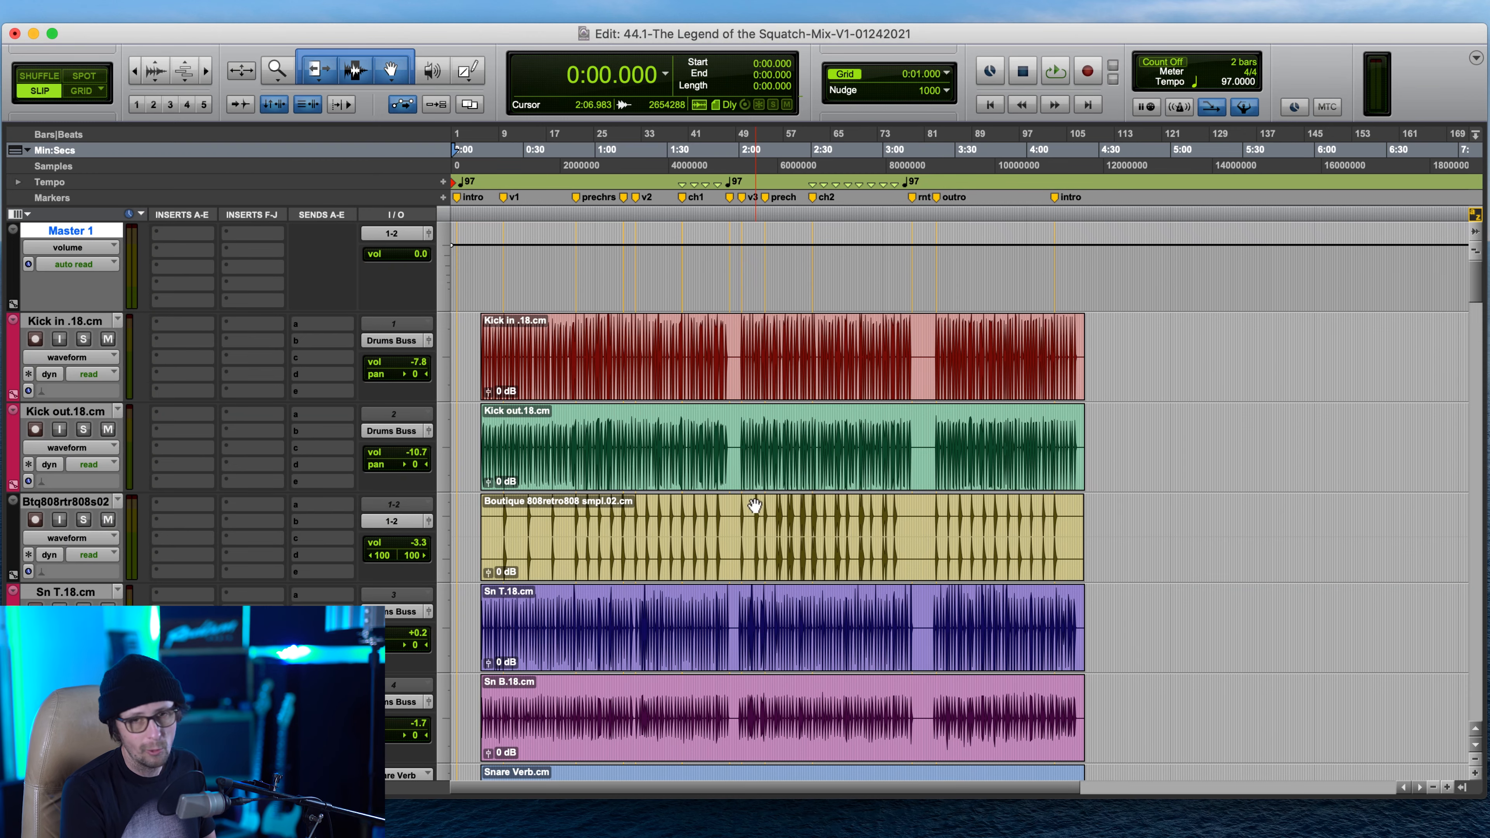
{"action": "scroll", "coordinate": [670, 389], "scroll_direction": "down", "scroll_amount": 5}
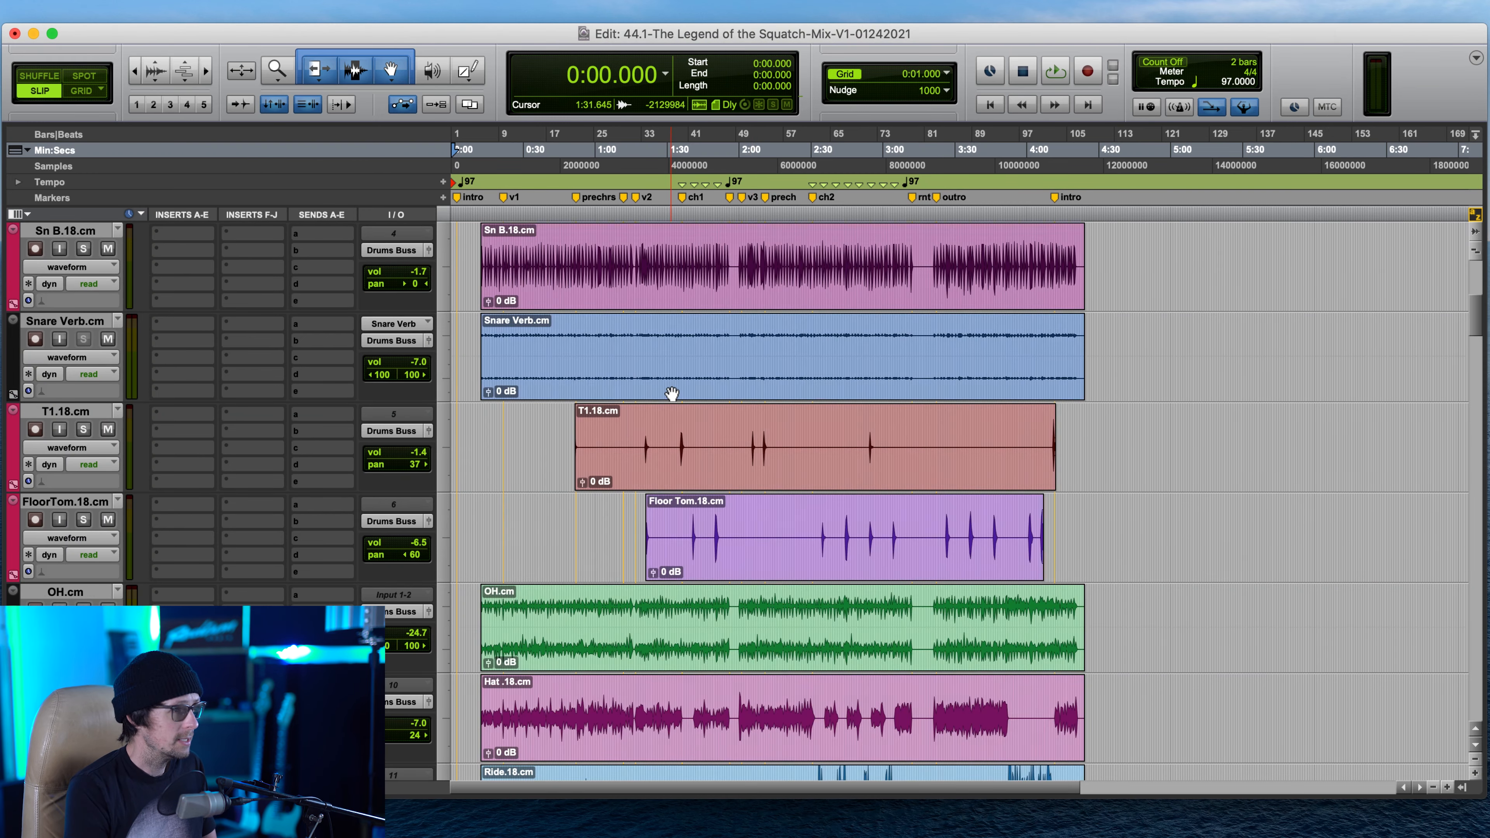
{"action": "scroll", "coordinate": [671, 392], "scroll_direction": "down", "scroll_amount": 3}
{"action": "scroll", "coordinate": [670, 391], "scroll_direction": "up", "scroll_amount": 3}
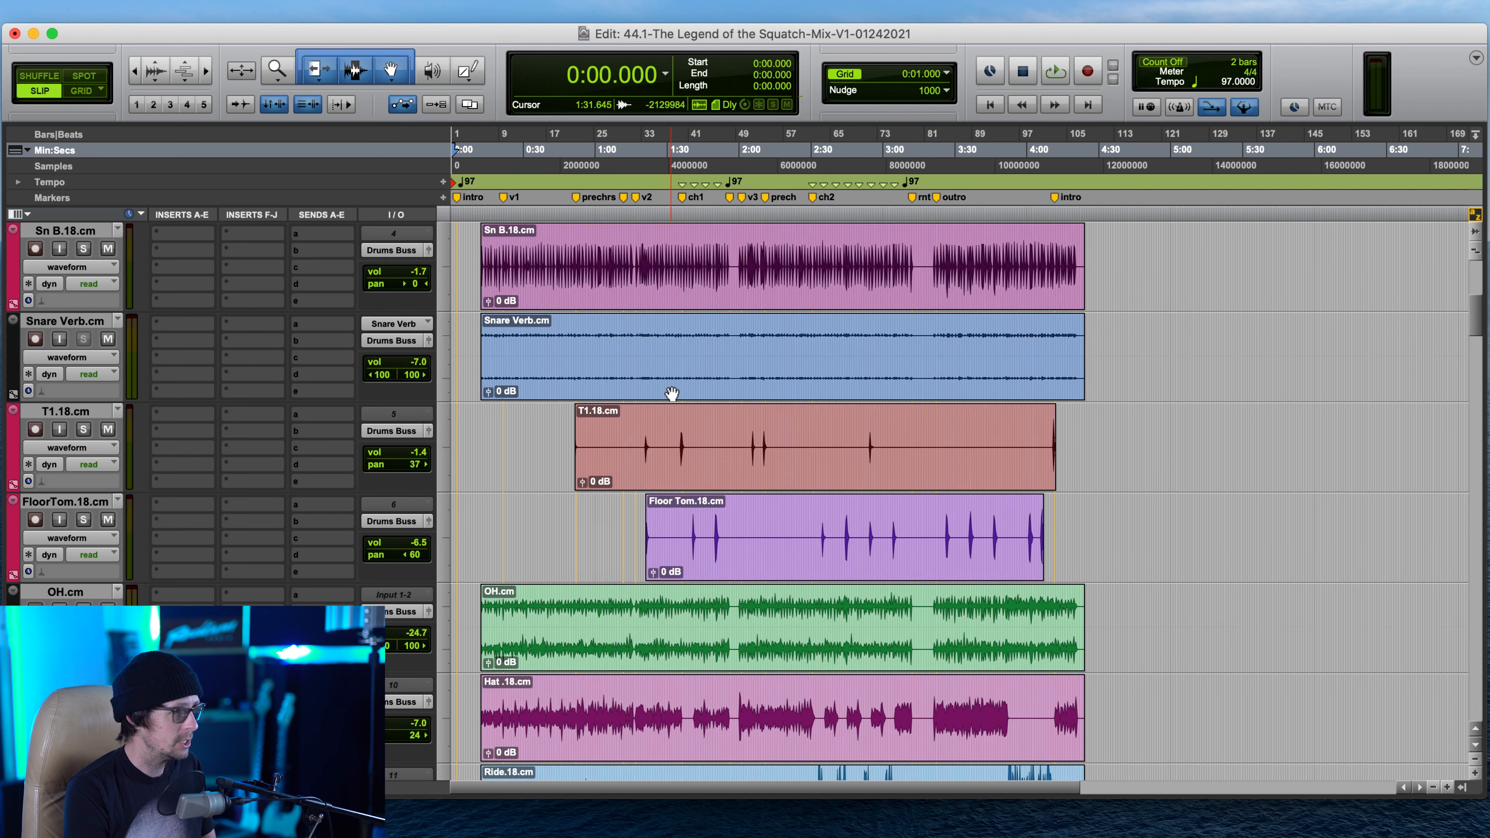
{"action": "scroll", "coordinate": [671, 393], "scroll_direction": "up", "scroll_amount": 5}
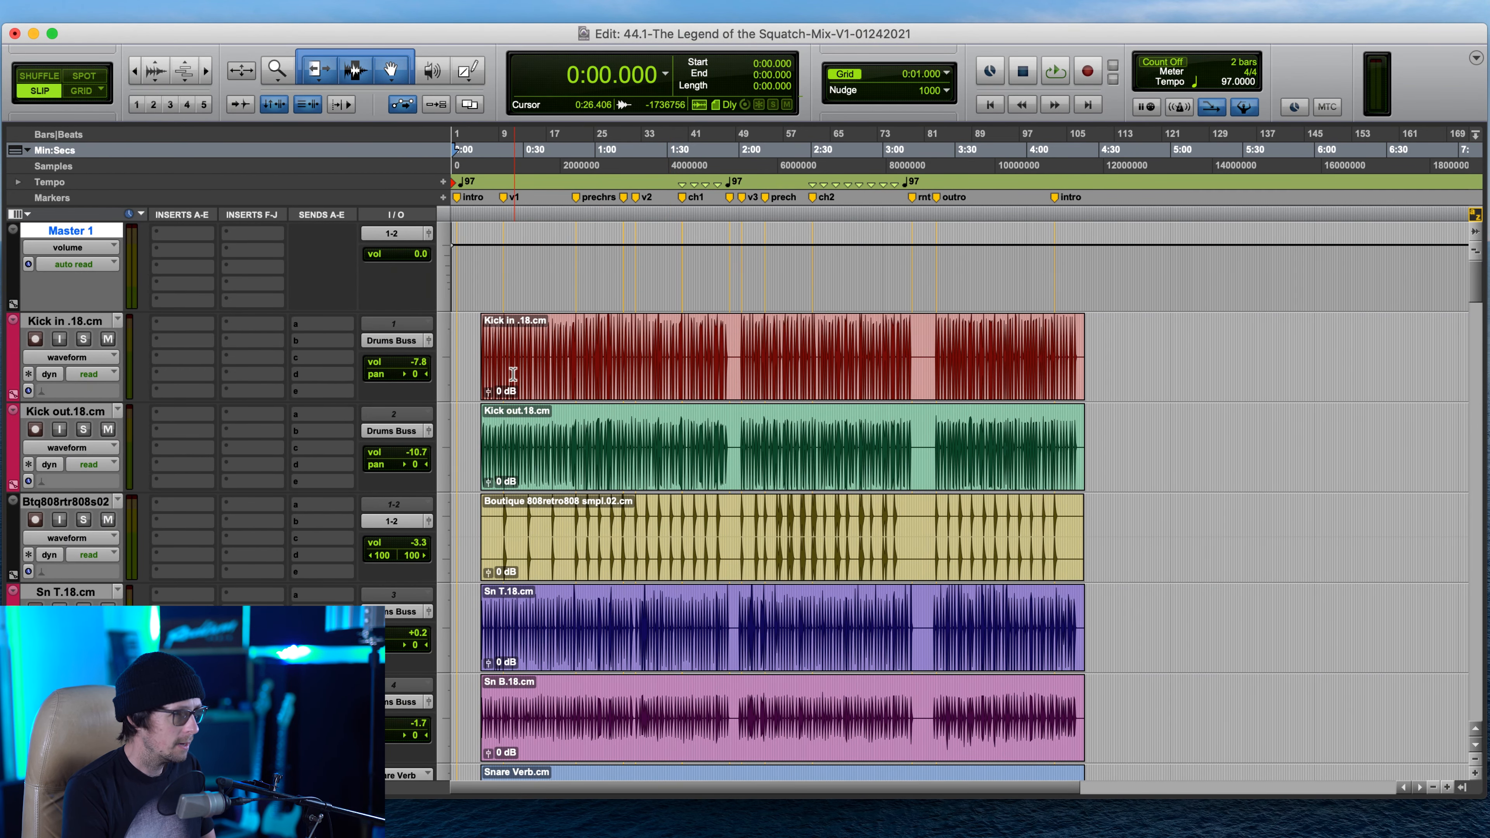
{"action": "scroll", "coordinate": [1140, 508], "scroll_direction": "down", "scroll_amount": 3}
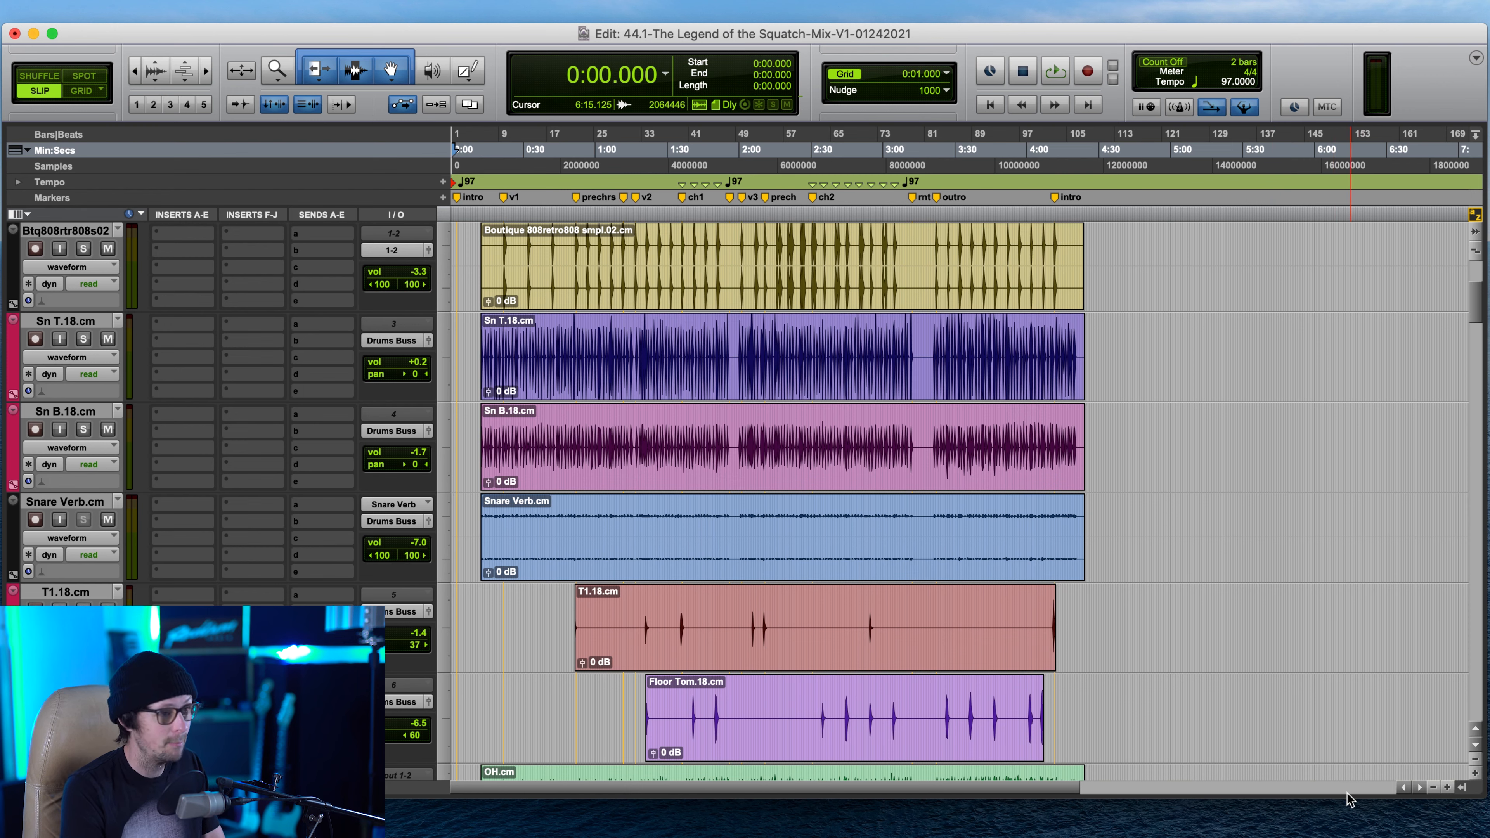
- Play the song from the start, review the guitar tracks and place the edit cursor in the outro of the Backwards Delay clip
{"action": "key", "text": "space"}
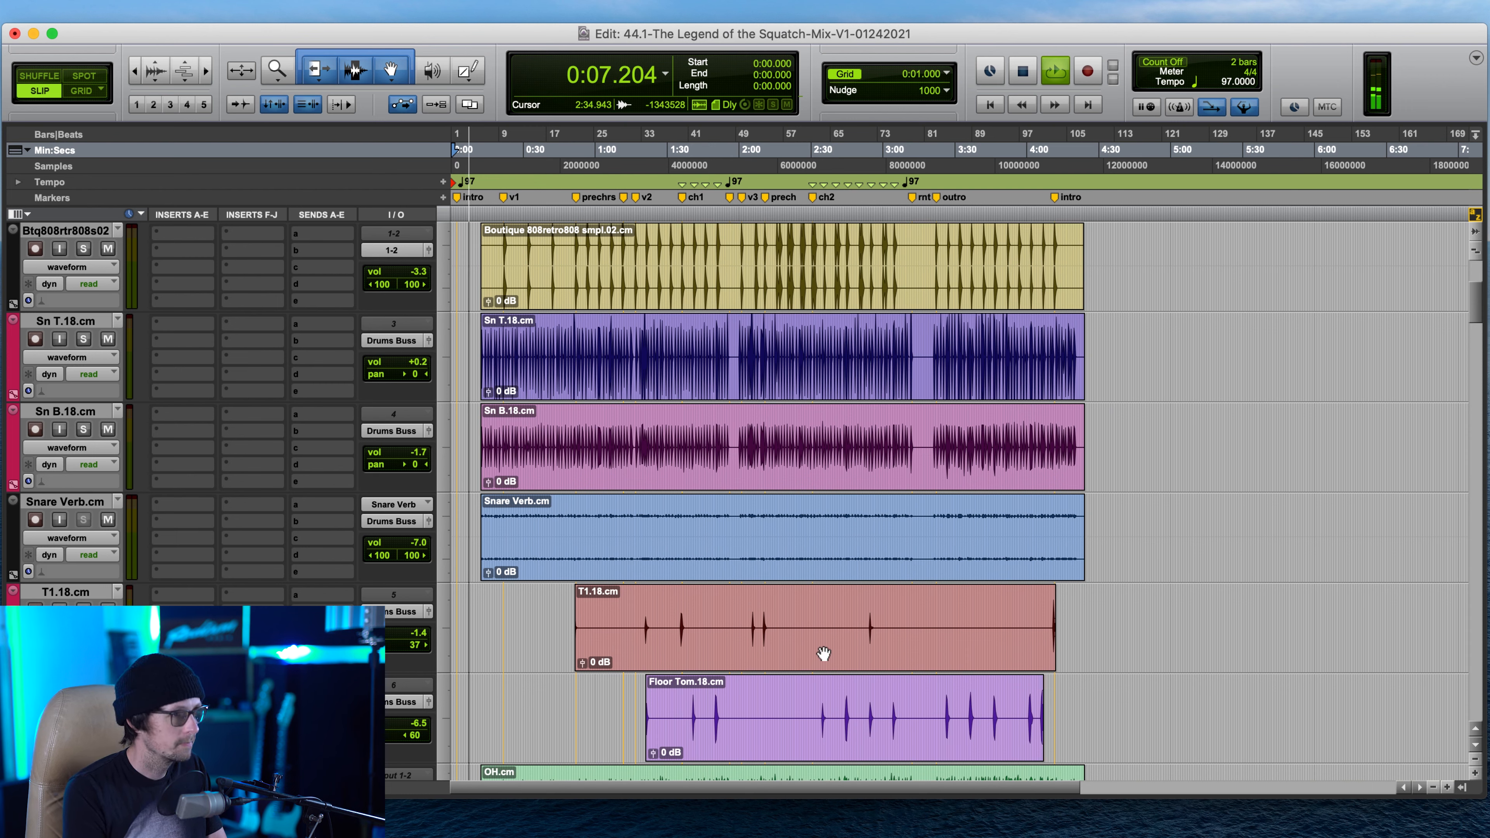
{"action": "key", "text": "super+equal"}
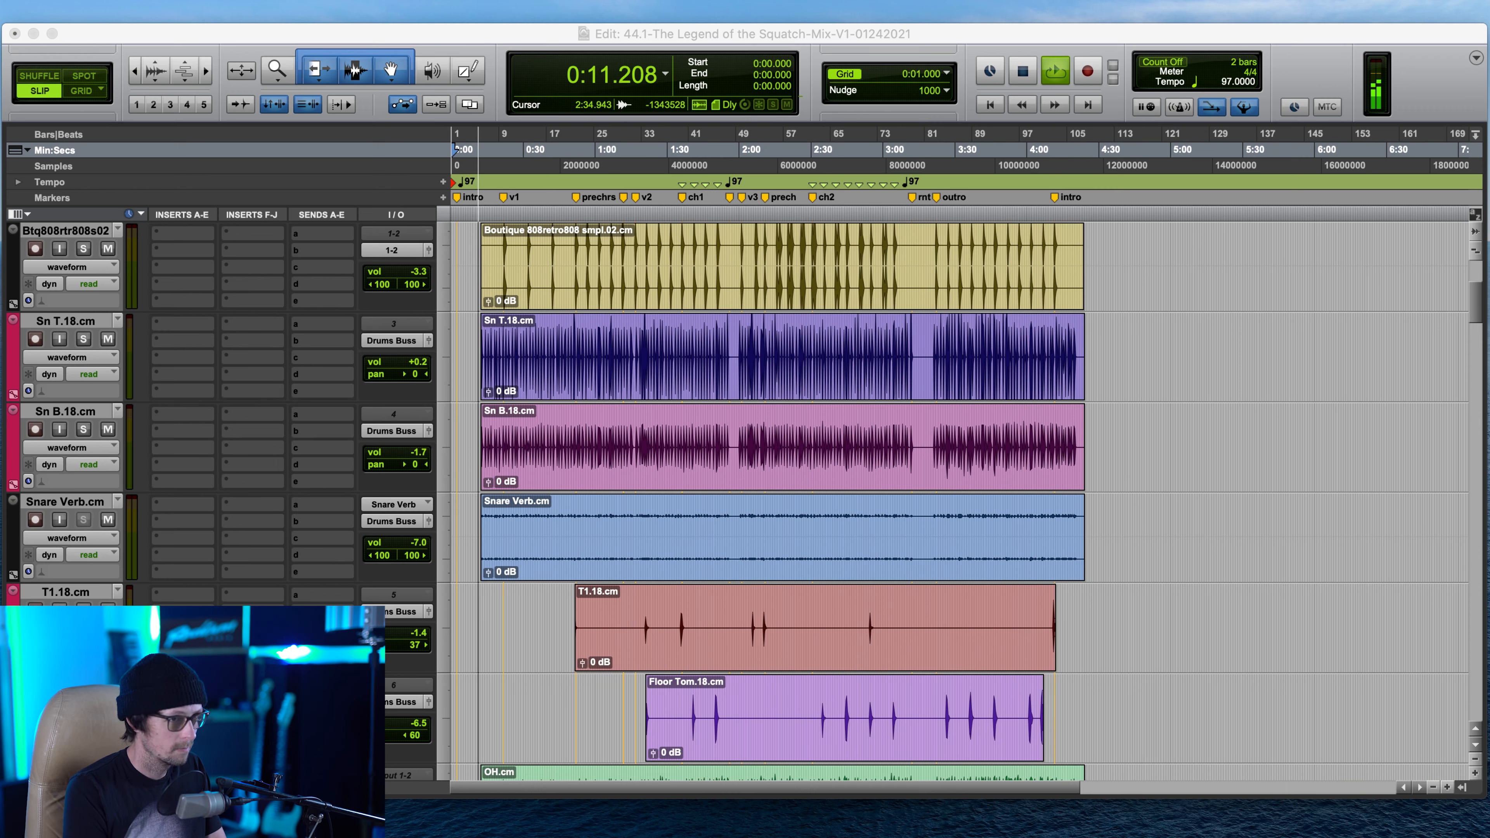
{"action": "left_click", "coordinate": [1419, 410]}
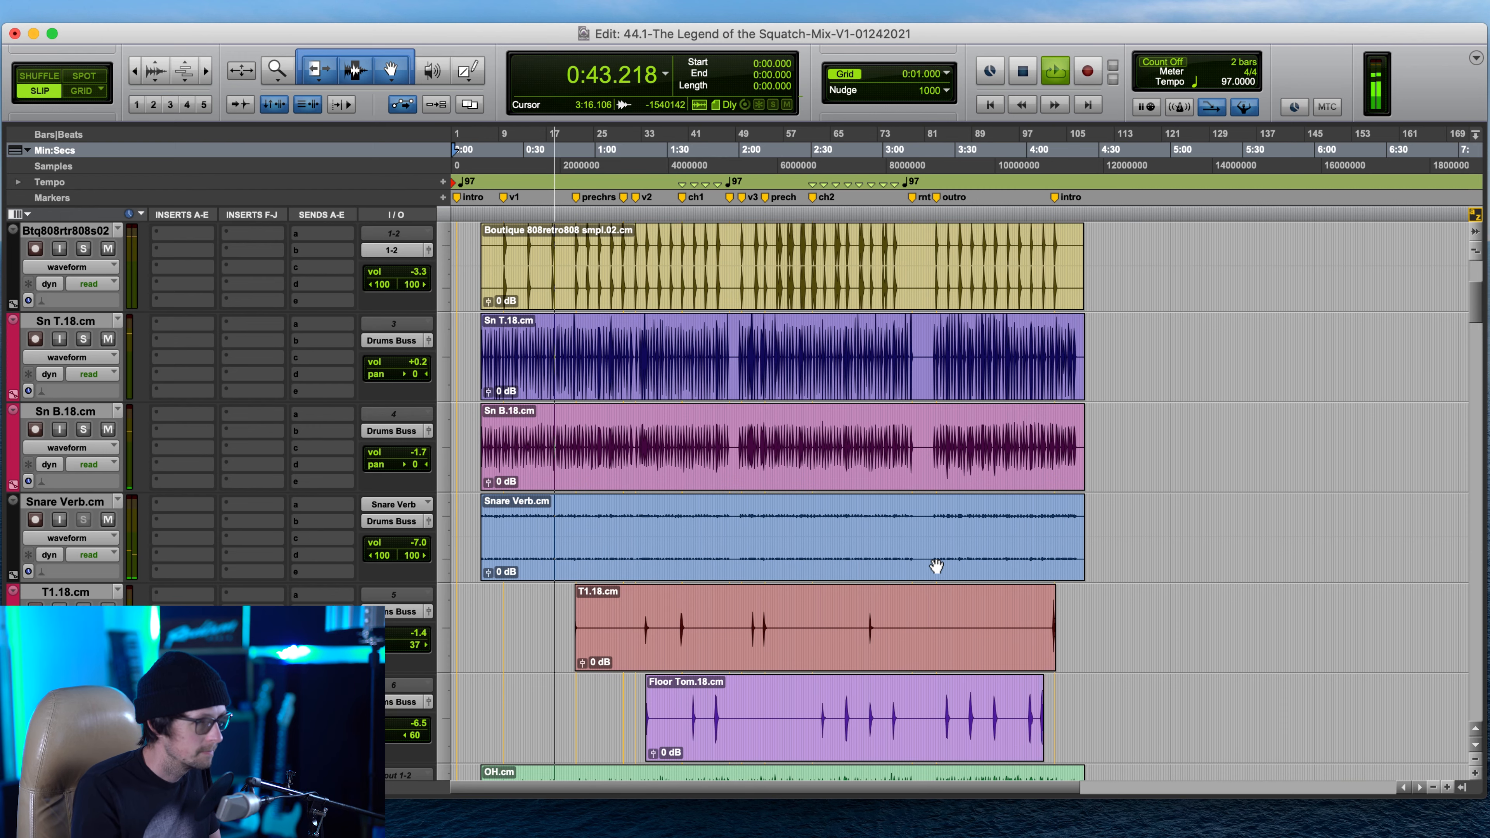
{"action": "scroll", "coordinate": [1007, 595], "scroll_direction": "down", "scroll_amount": 10}
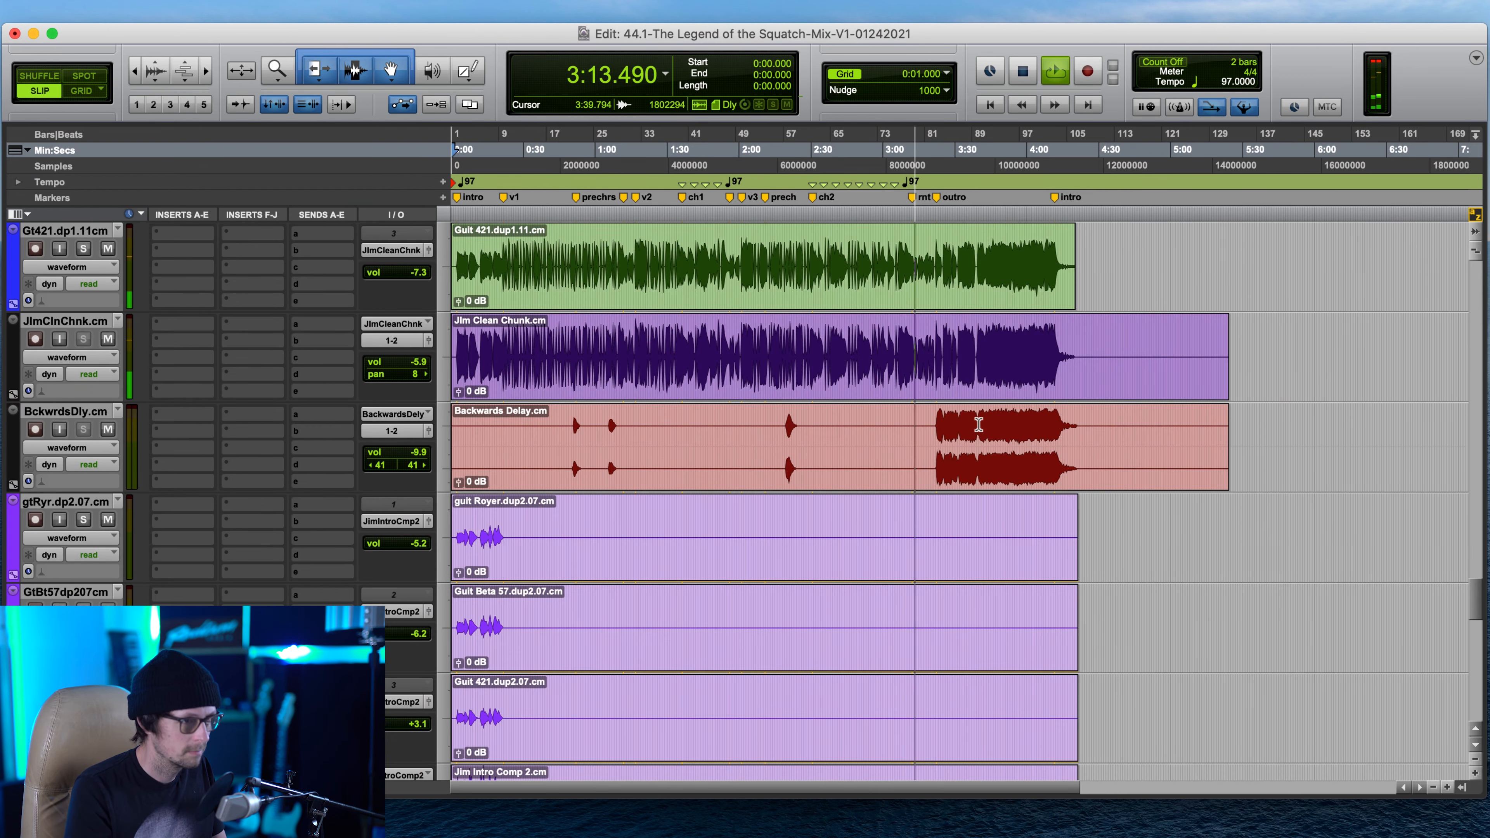
{"action": "left_click", "coordinate": [979, 425]}
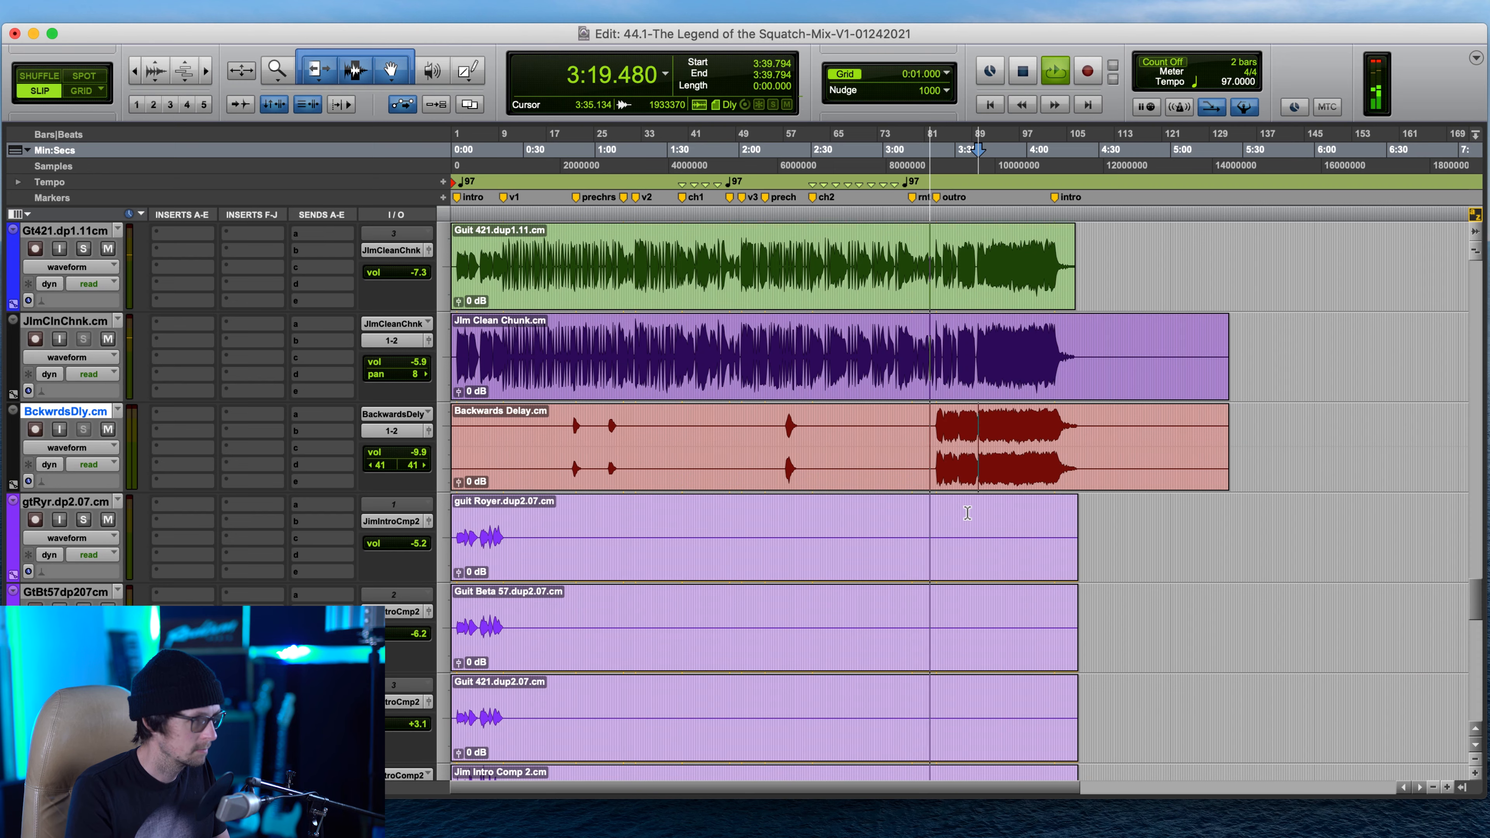
{"action": "scroll", "coordinate": [777, 487], "scroll_direction": "down", "scroll_amount": 10}
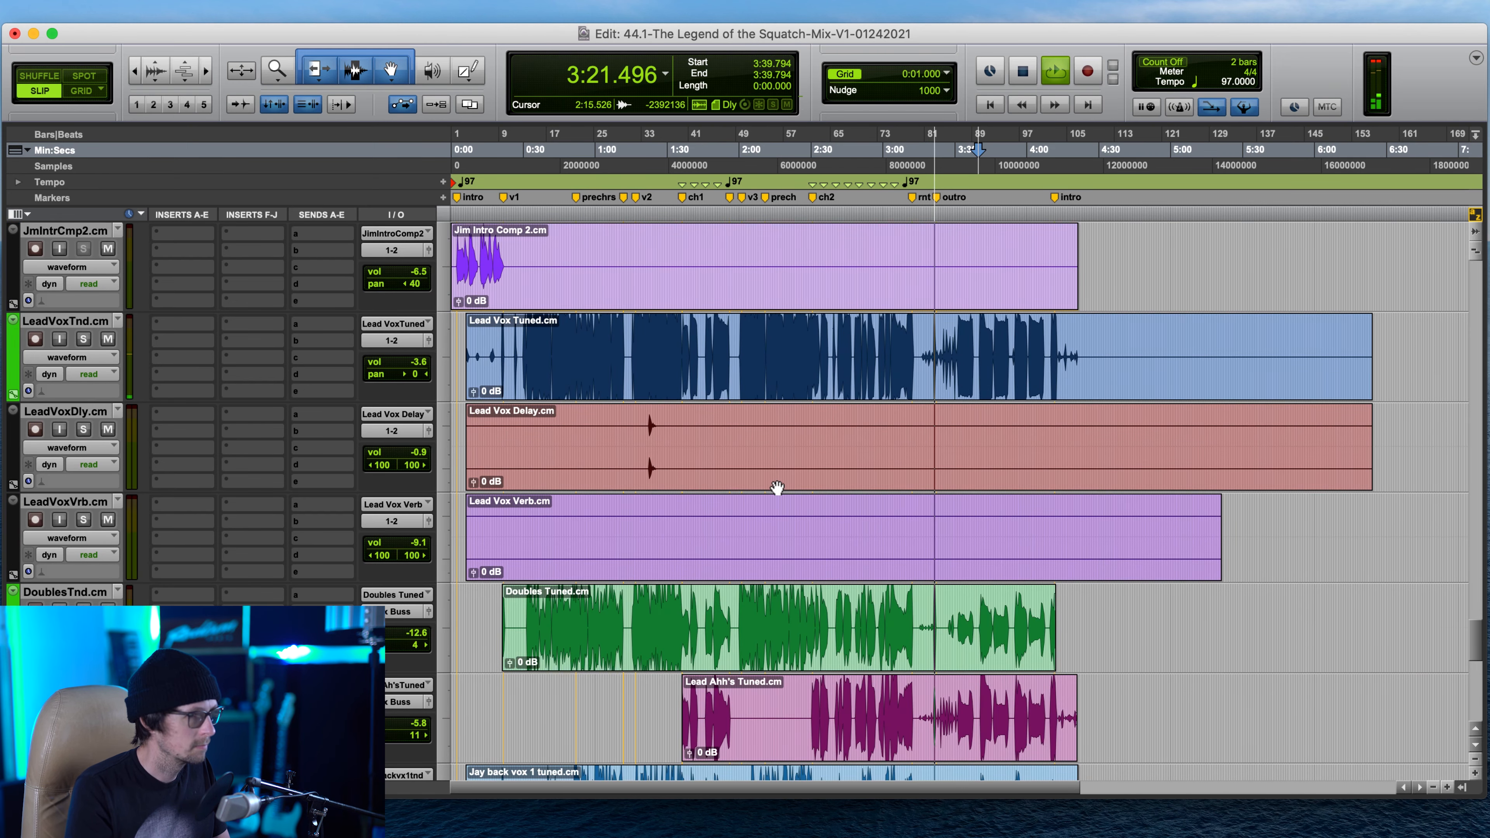
- Review the track levels and clips from the lead vocals back up to the Master 1 track during playback, and stop playback
{"action": "scroll", "coordinate": [971, 501], "scroll_direction": "up", "scroll_amount": 8}
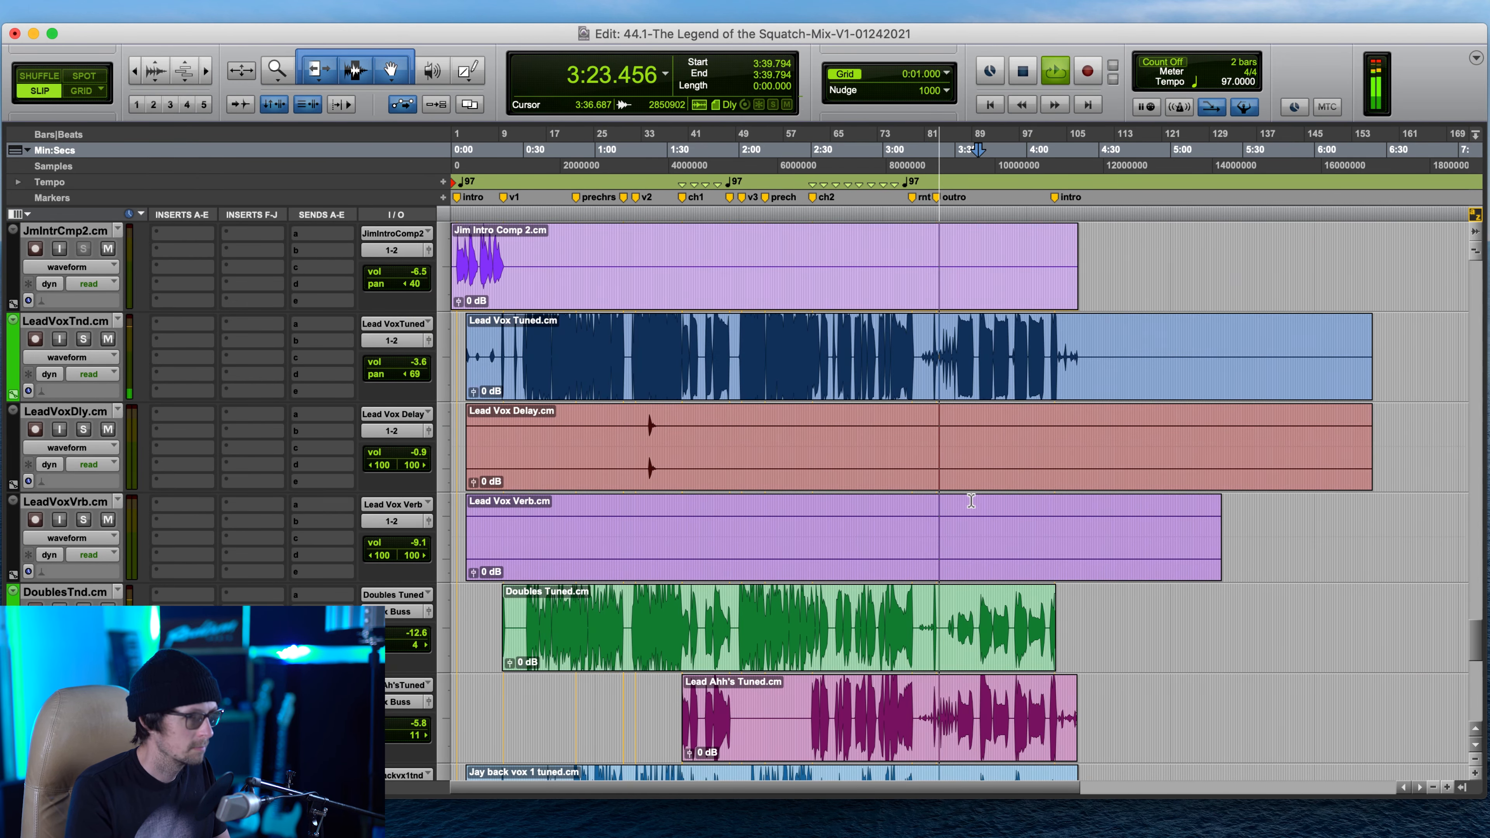
{"action": "scroll", "coordinate": [971, 502], "scroll_direction": "up", "scroll_amount": 8}
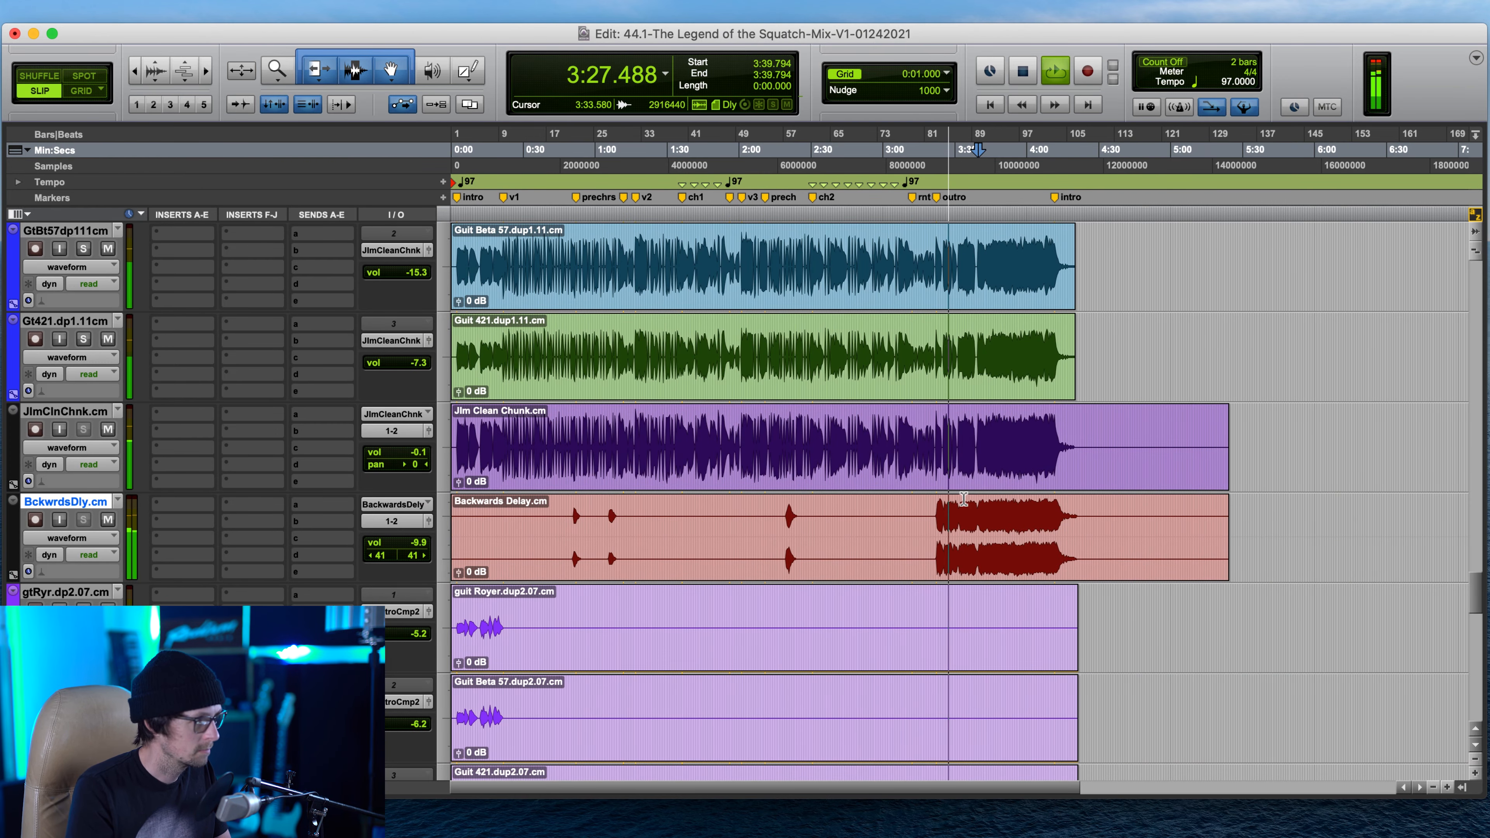
{"action": "scroll", "coordinate": [963, 498], "scroll_direction": "up", "scroll_amount": 5}
{"action": "scroll", "coordinate": [964, 499], "scroll_direction": "up", "scroll_amount": 12}
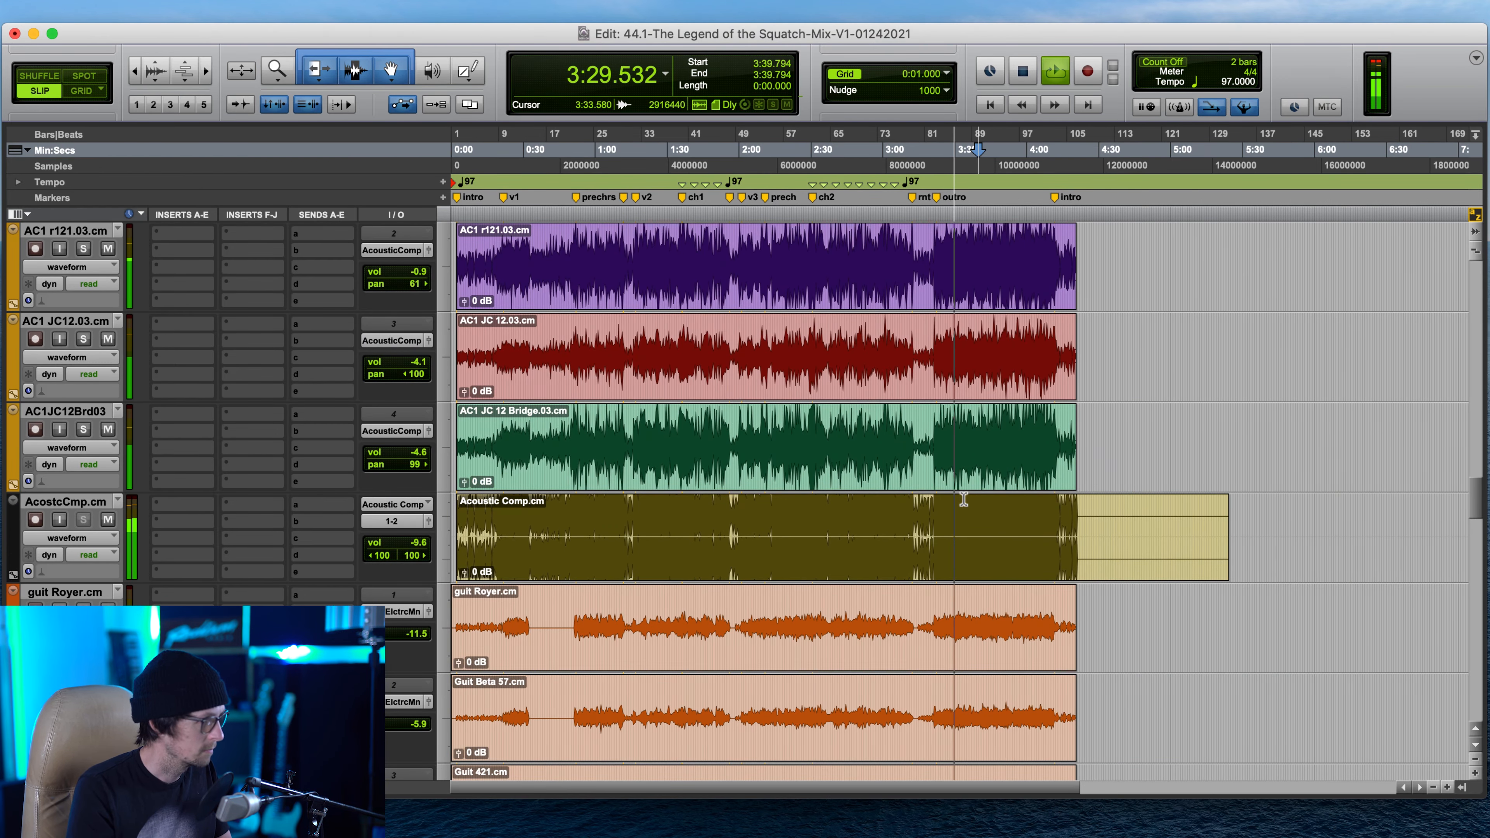
{"action": "scroll", "coordinate": [963, 497], "scroll_direction": "up", "scroll_amount": 10}
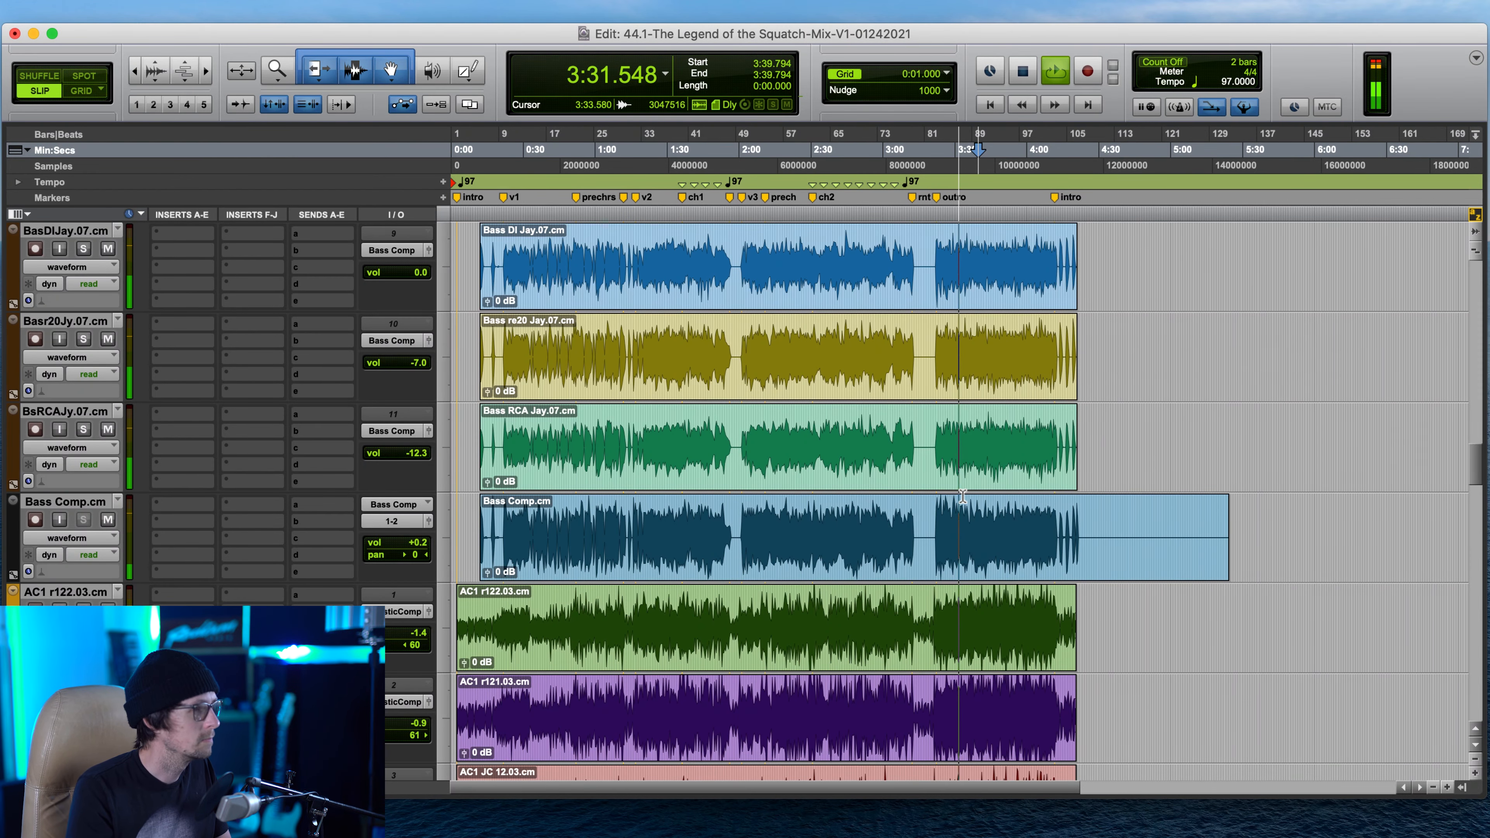
{"action": "scroll", "coordinate": [963, 497], "scroll_direction": "up", "scroll_amount": 5}
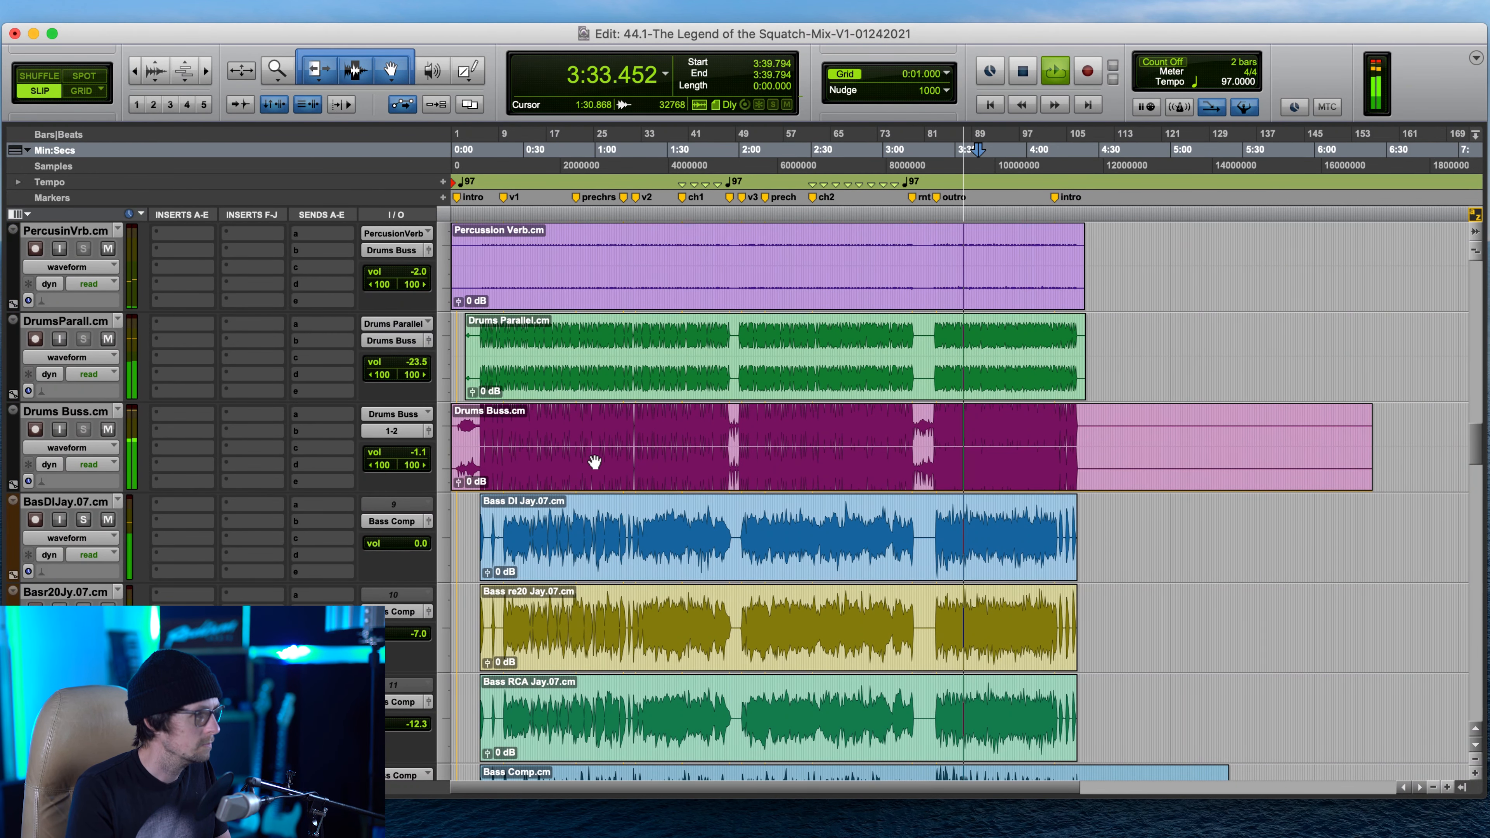
{"action": "scroll", "coordinate": [856, 428], "scroll_direction": "up", "scroll_amount": 3}
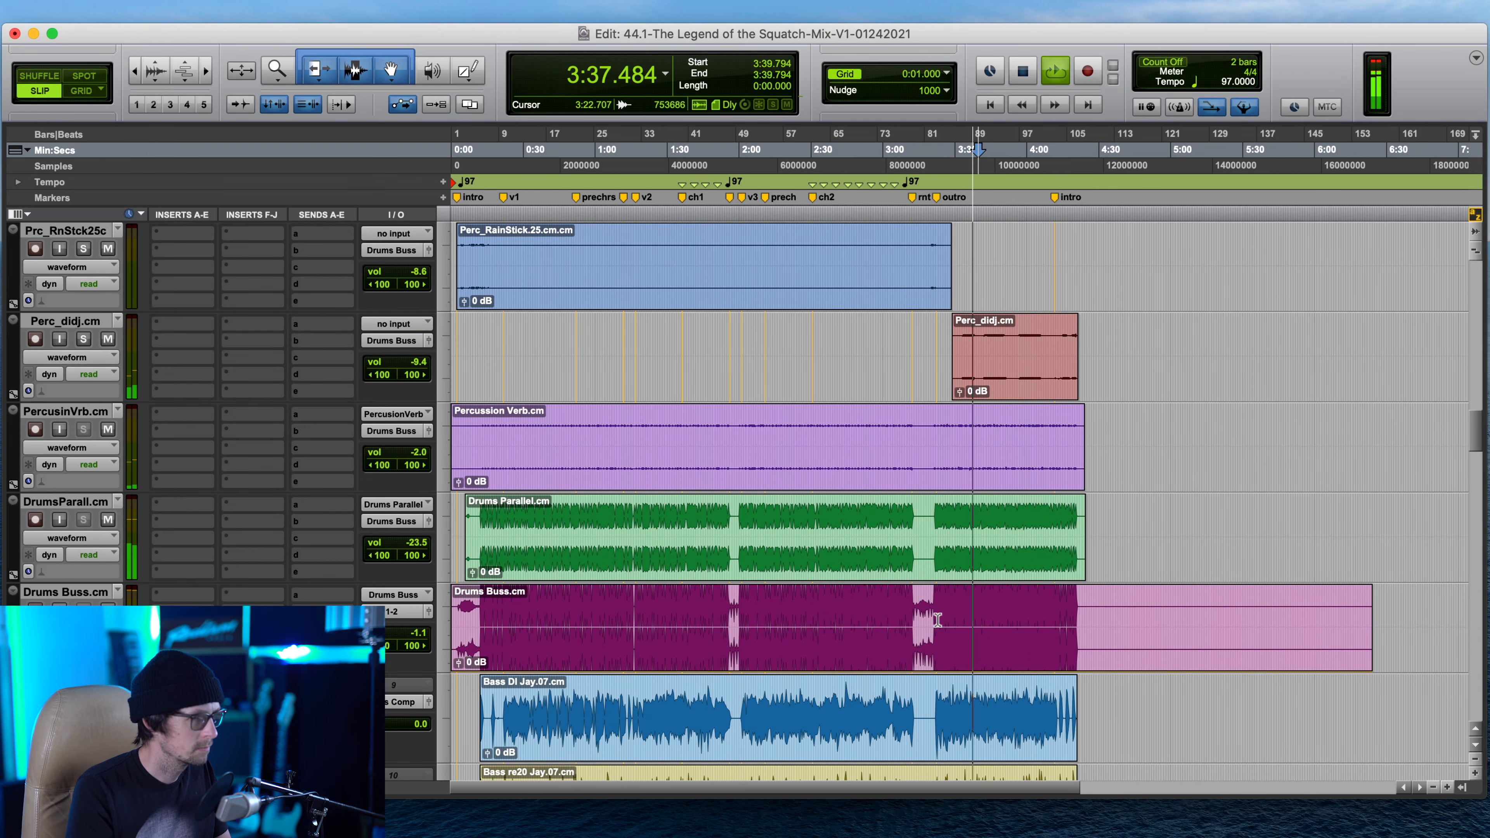
{"action": "scroll", "coordinate": [941, 611], "scroll_direction": "up", "scroll_amount": 3}
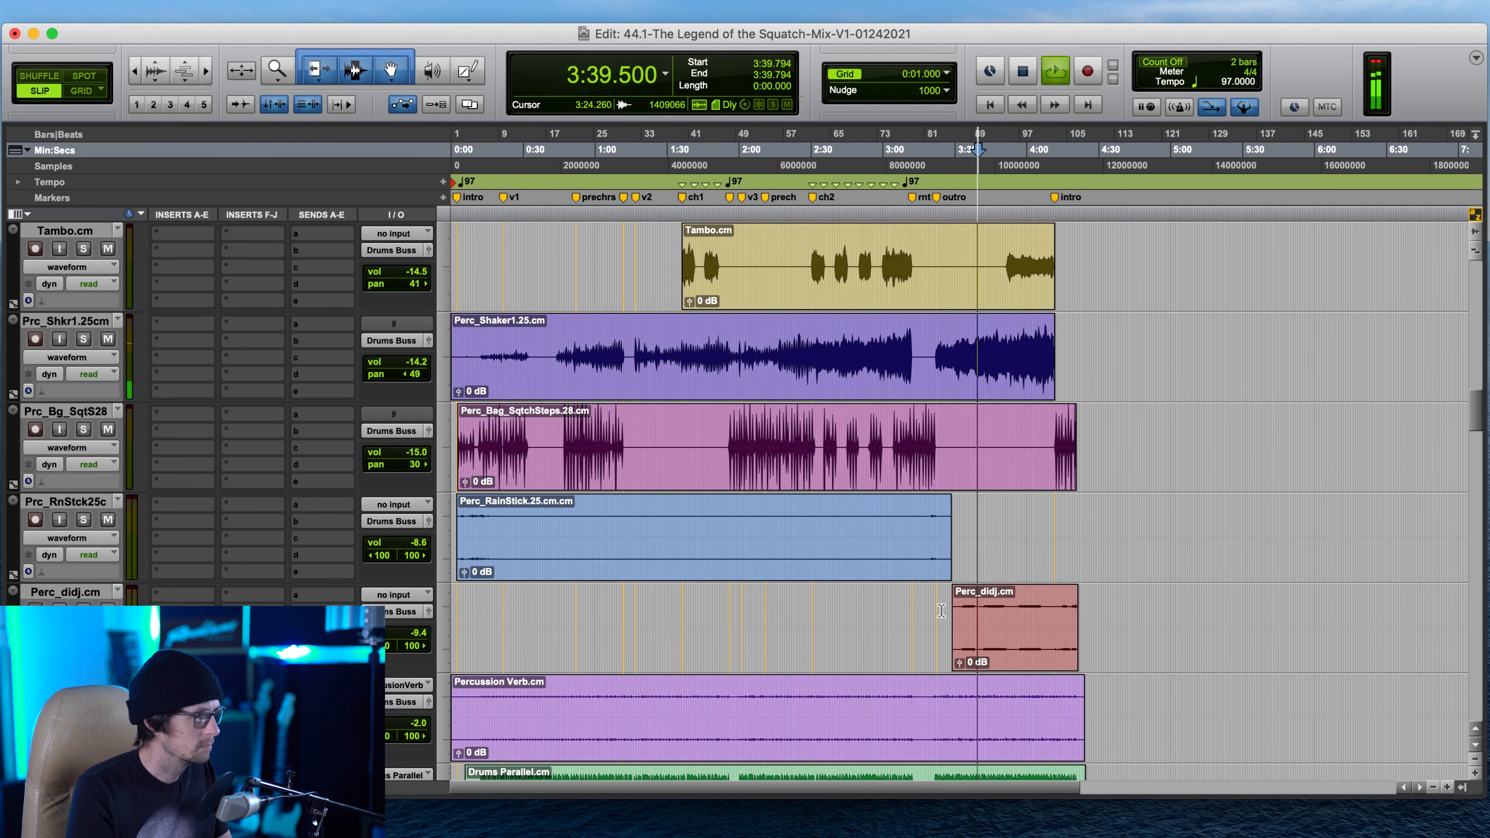
{"action": "scroll", "coordinate": [941, 611], "scroll_direction": "up", "scroll_amount": 5}
{"action": "scroll", "coordinate": [940, 611], "scroll_direction": "up", "scroll_amount": 2}
{"action": "scroll", "coordinate": [941, 611], "scroll_direction": "up", "scroll_amount": 3}
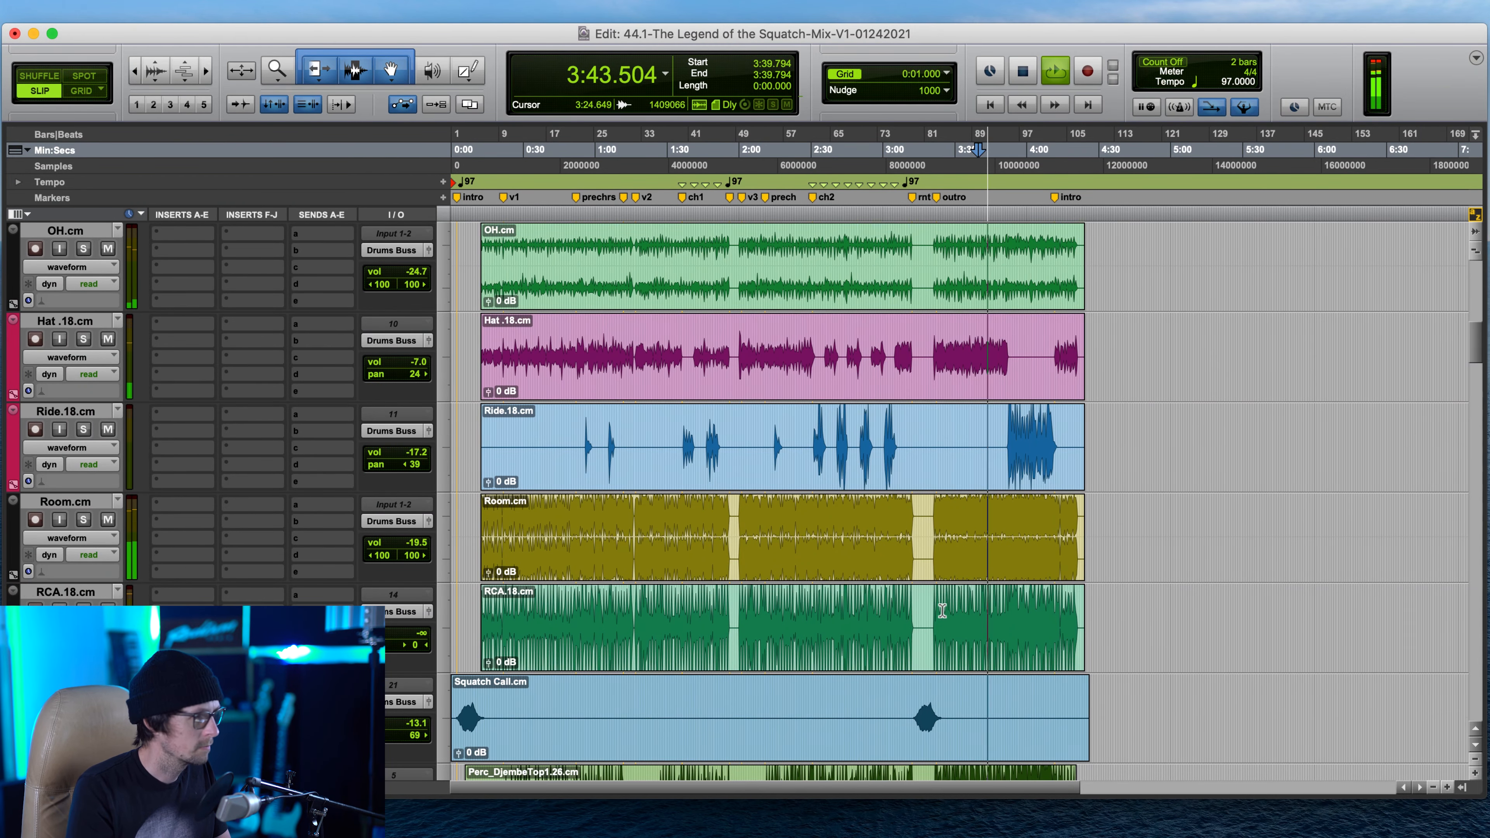
{"action": "scroll", "coordinate": [941, 610], "scroll_direction": "up", "scroll_amount": 9}
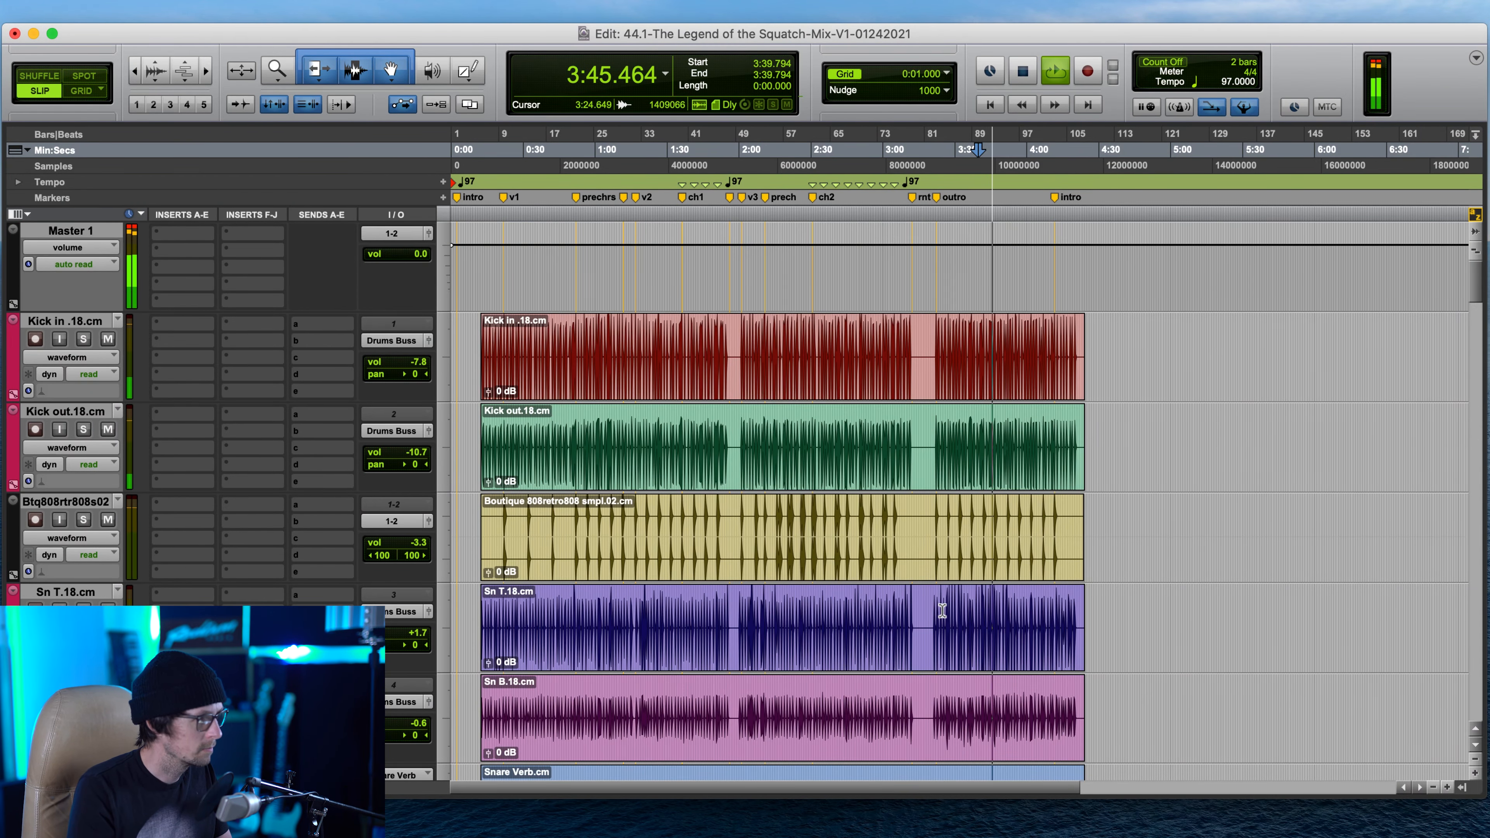
{"action": "key", "text": "space"}
- Examine the Drums Buss clip around the start of the outro and the output routing choices of the drum tracks feeding it
{"action": "scroll", "coordinate": [1283, 623], "scroll_direction": "down", "scroll_amount": 20}
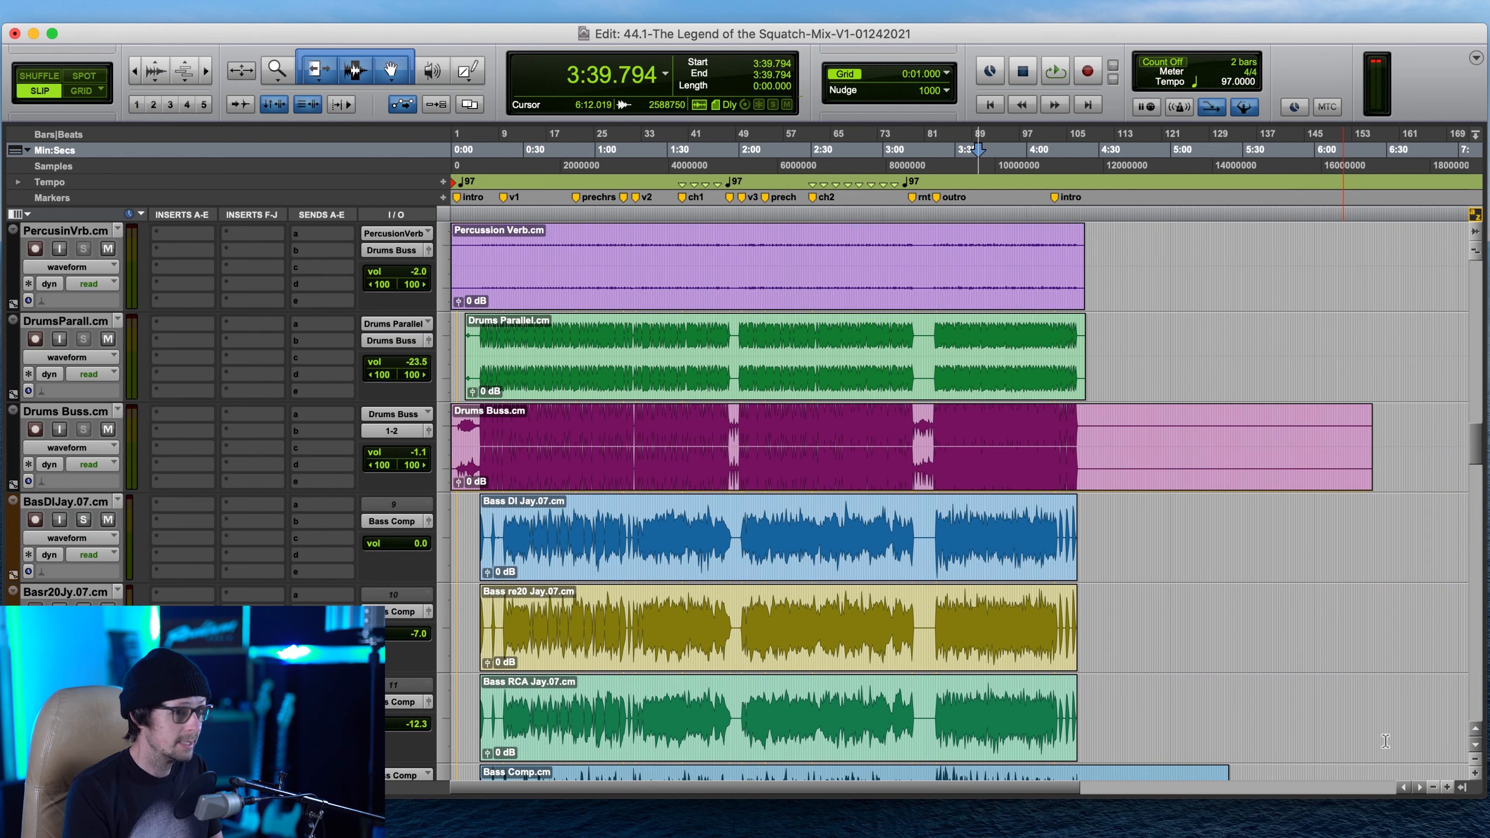
{"action": "key", "text": "super+shift+n"}
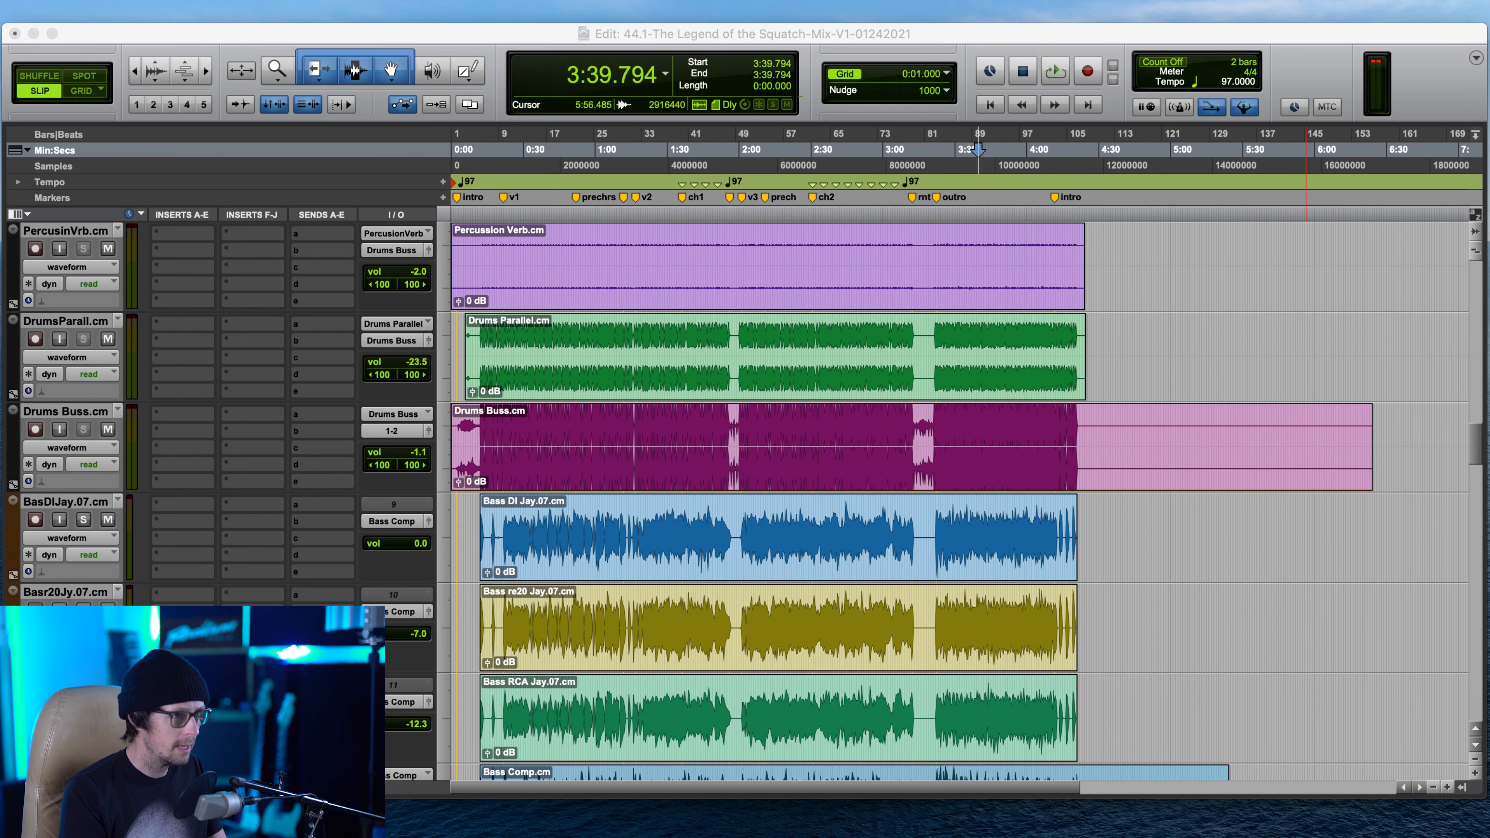
{"action": "left_click", "coordinate": [1446, 277]}
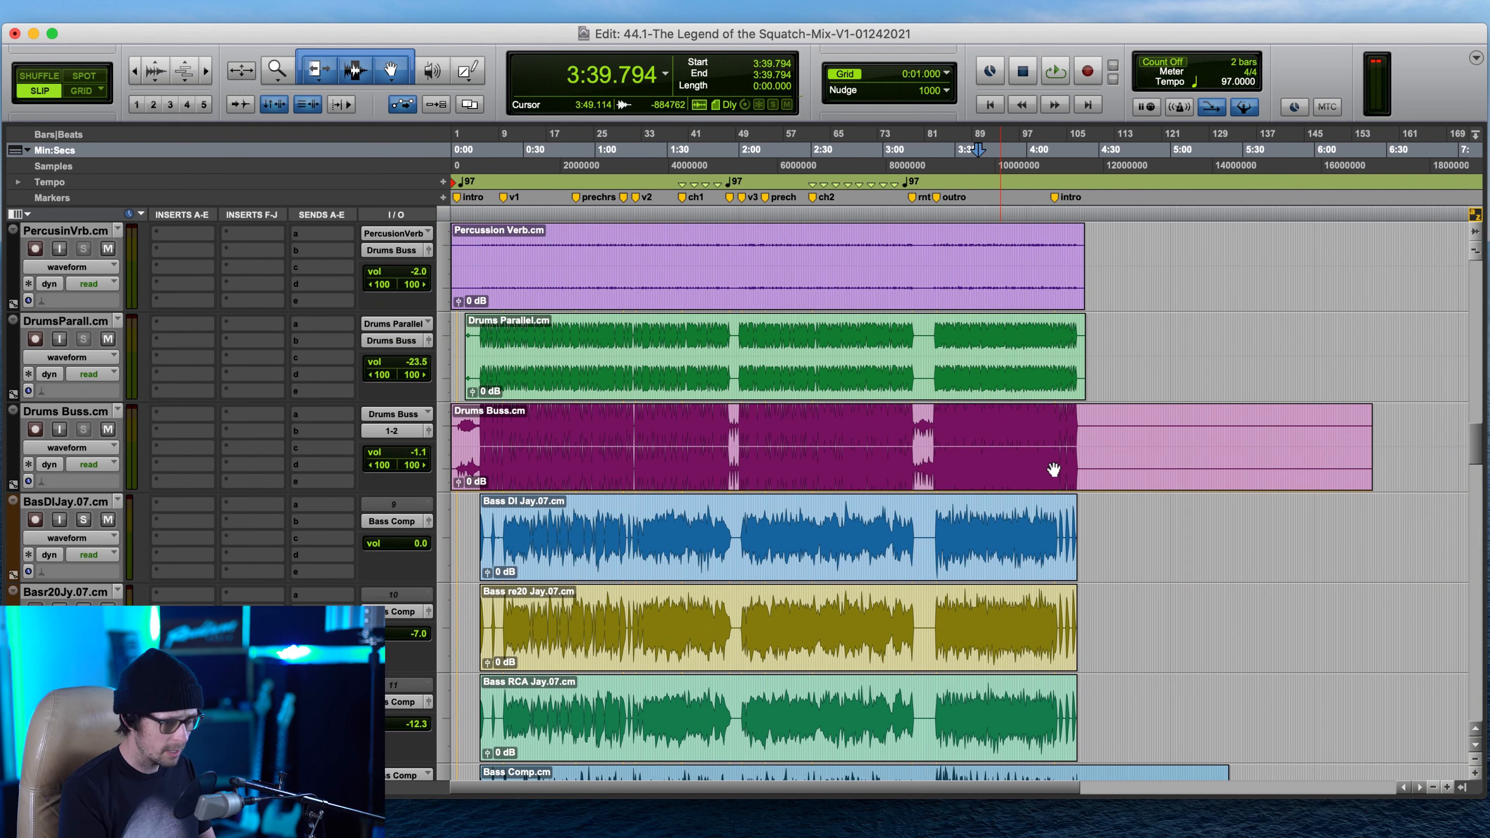
{"action": "left_click", "coordinate": [934, 420]}
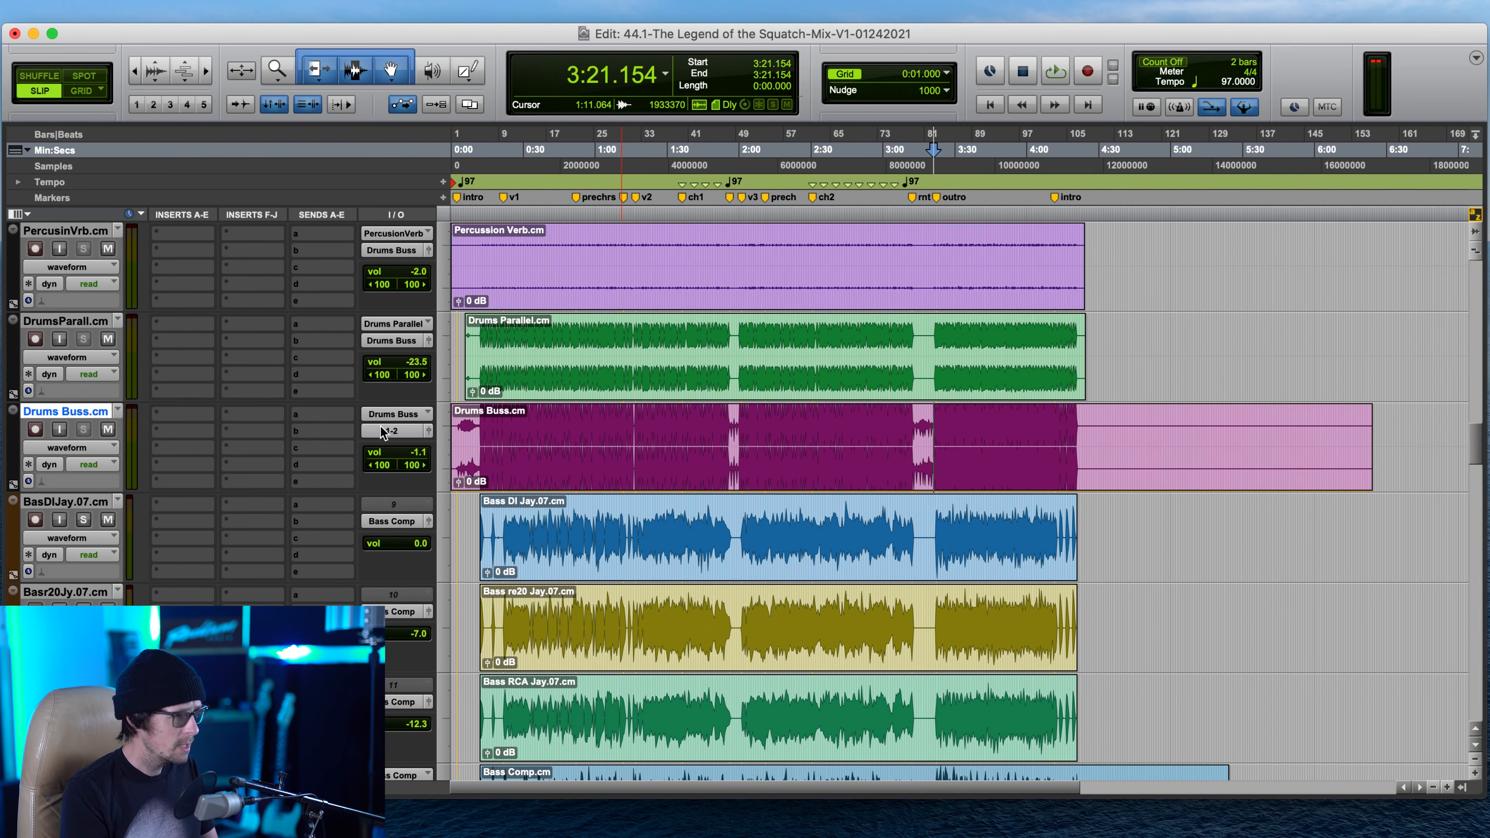
{"action": "left_click", "coordinate": [401, 340]}
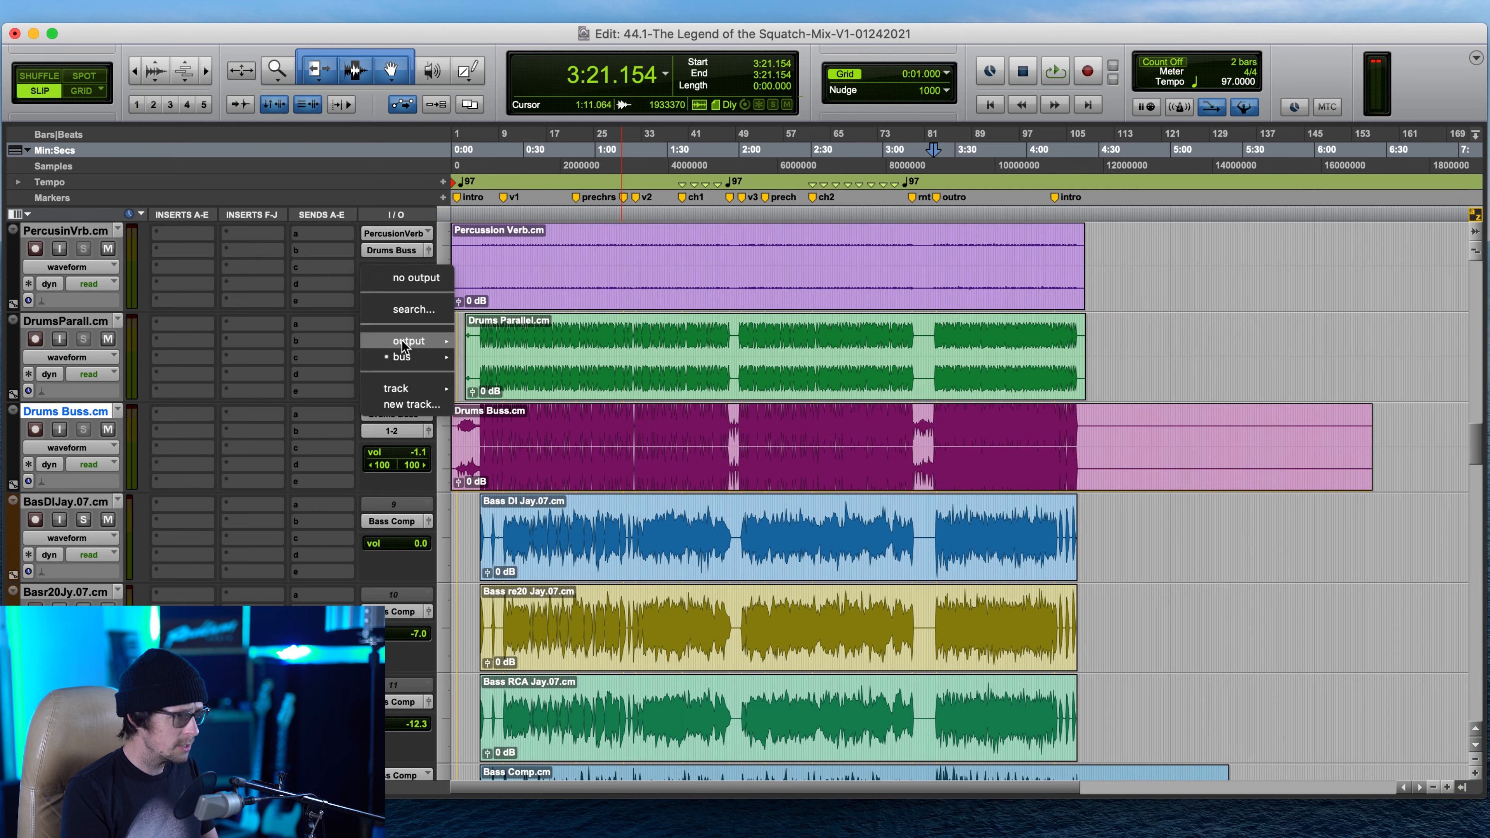
{"action": "left_click", "coordinate": [342, 341]}
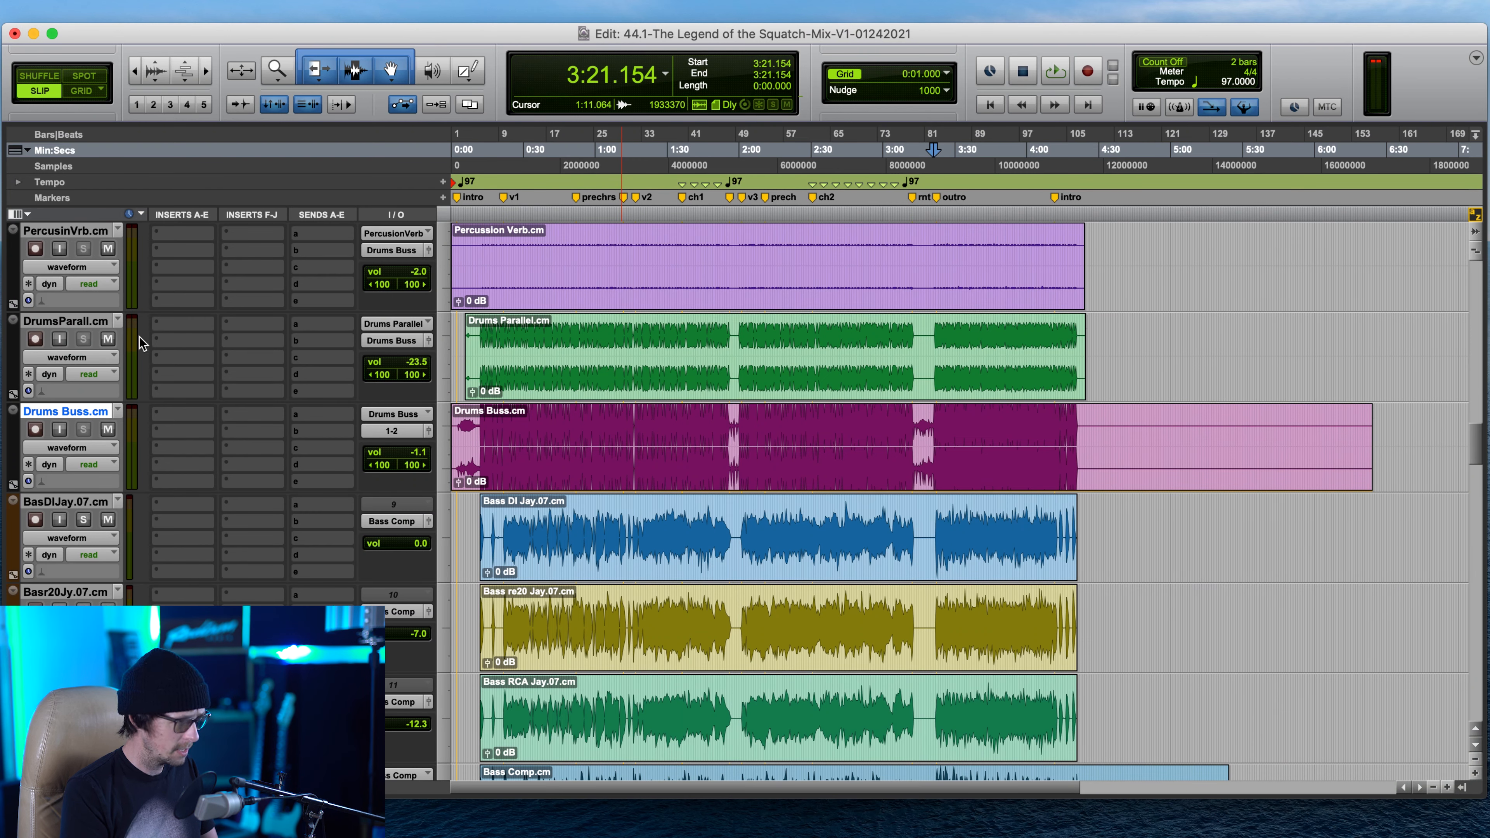
{"action": "left_click", "coordinate": [930, 425]}
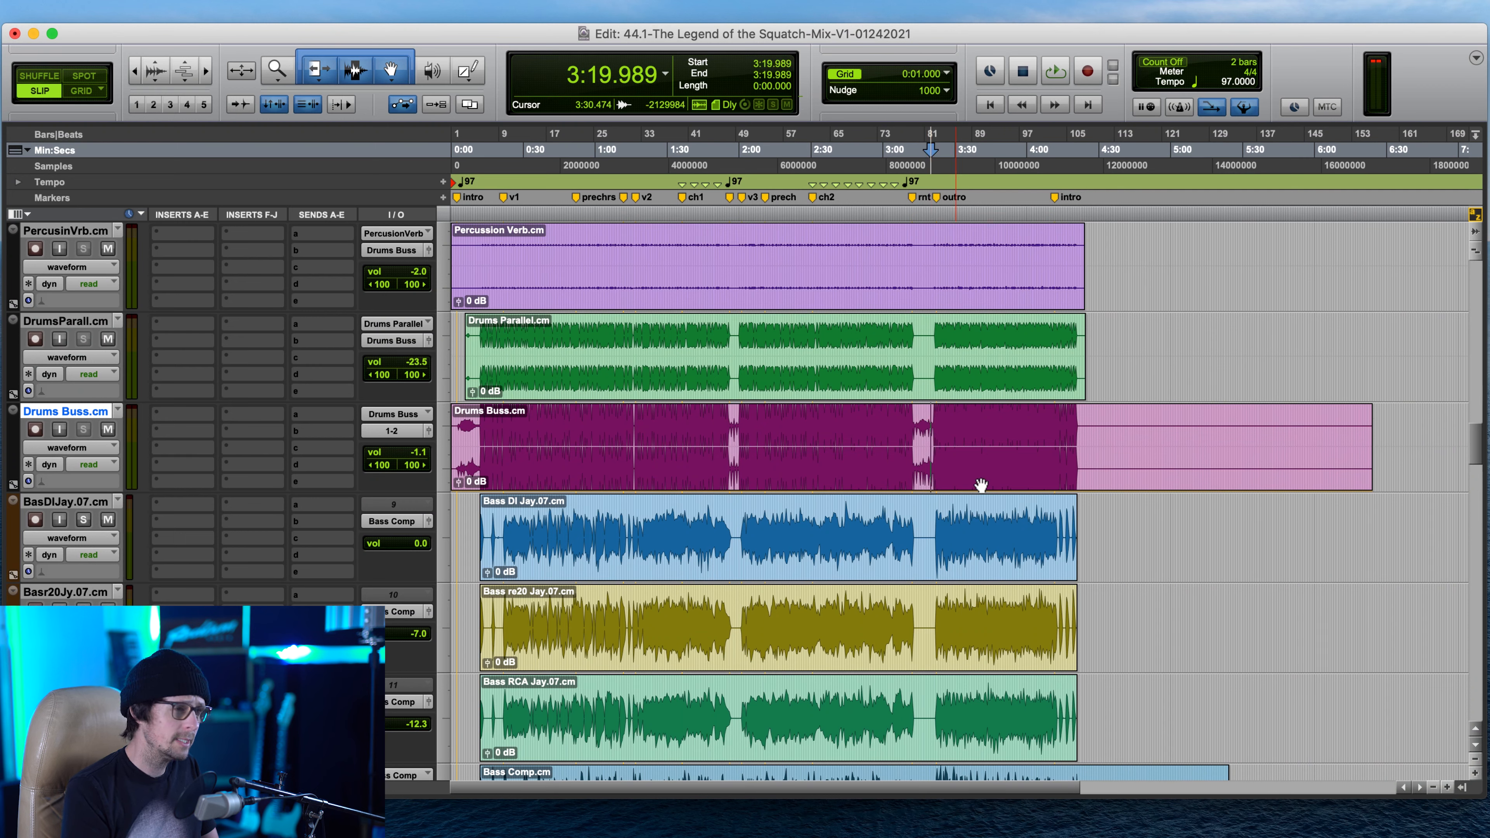
- Mute the whole Drums Buss clip and start playback from the outro at 3:21.154
{"action": "left_click", "coordinate": [1005, 485]}
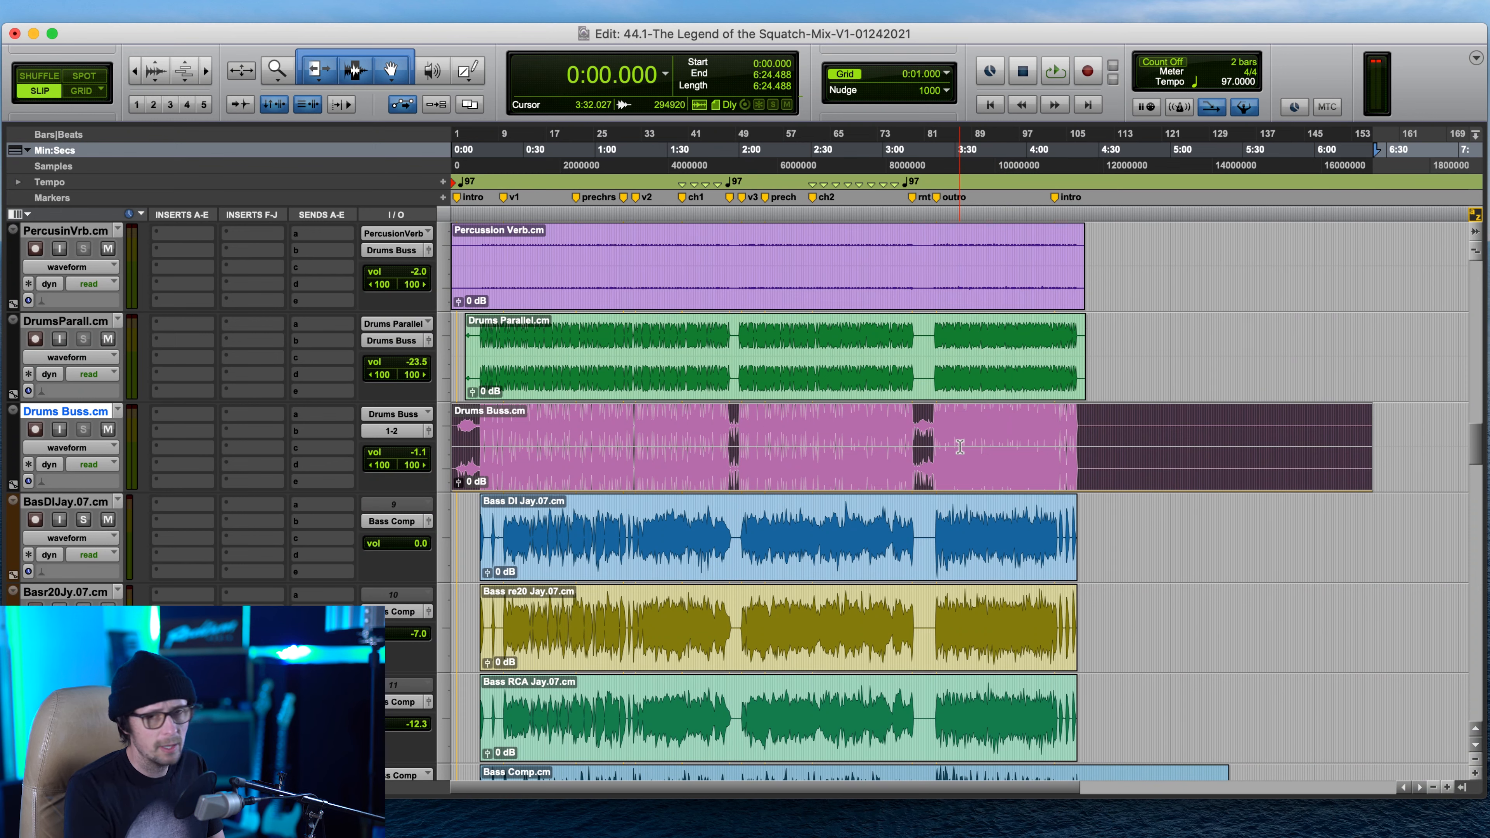
{"action": "key", "text": "super+m"}
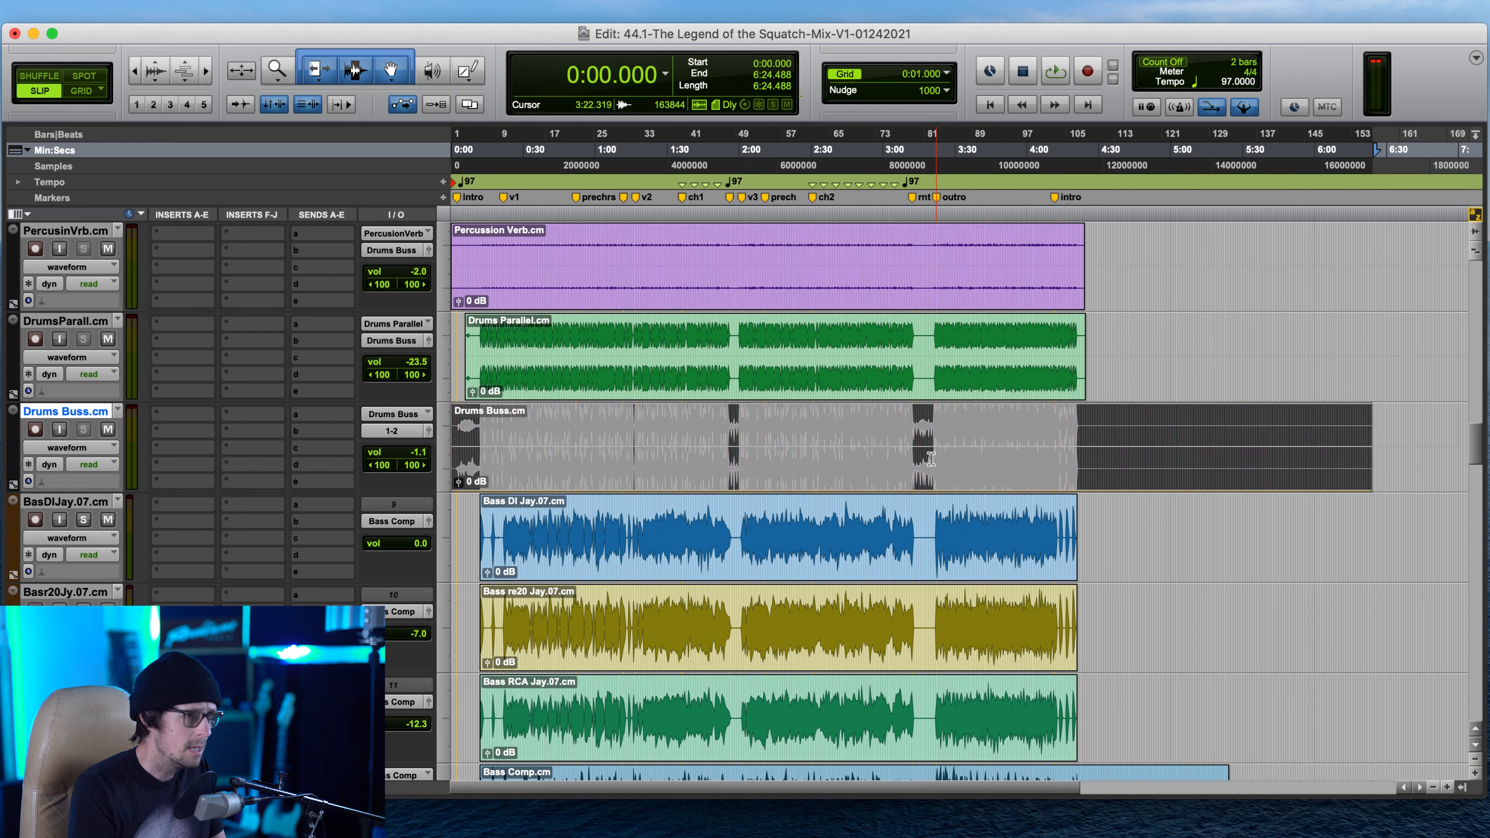
{"action": "left_click", "coordinate": [934, 448]}
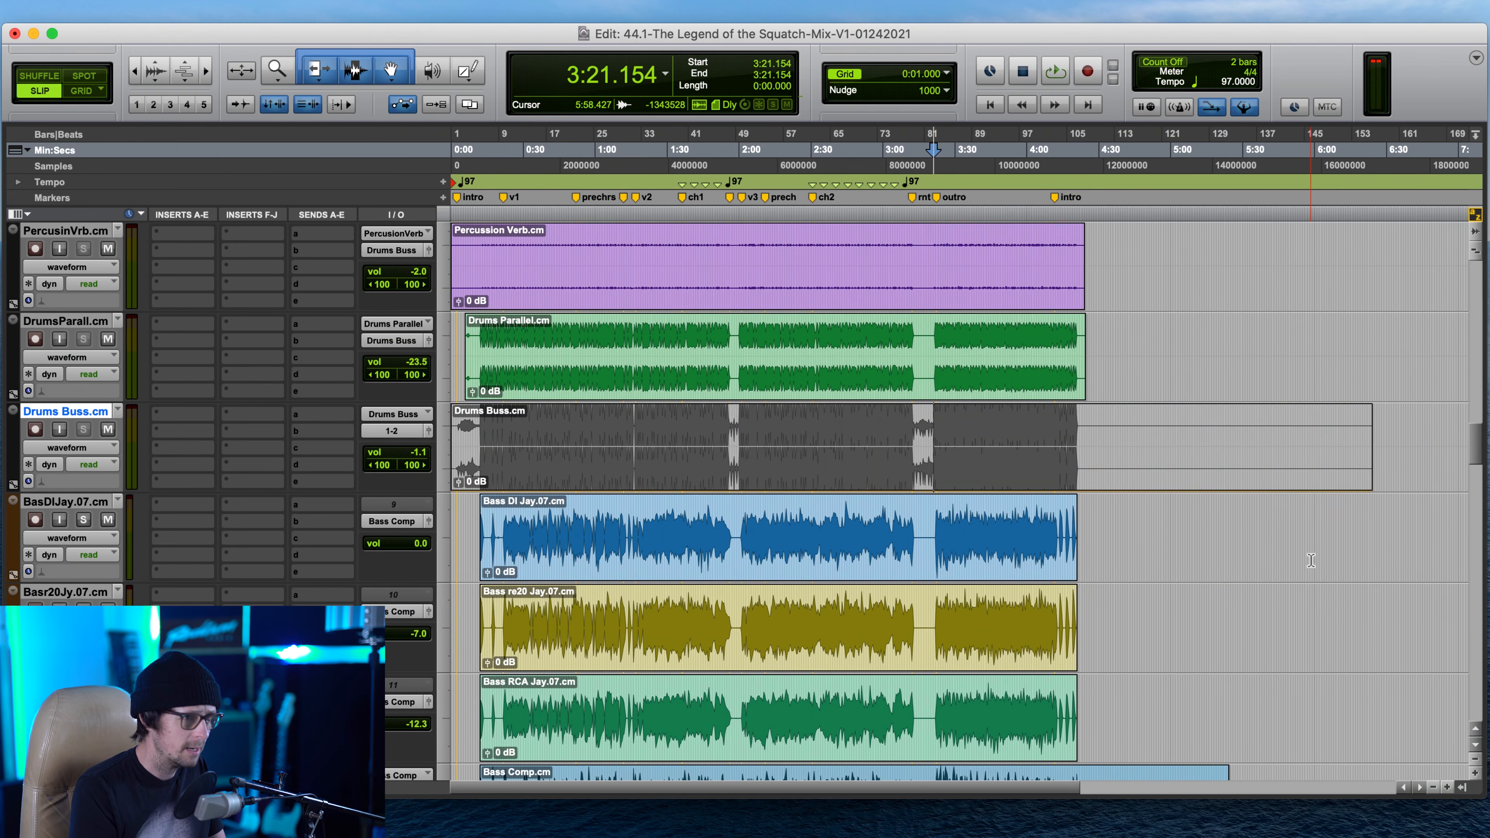
{"action": "key", "text": "space"}
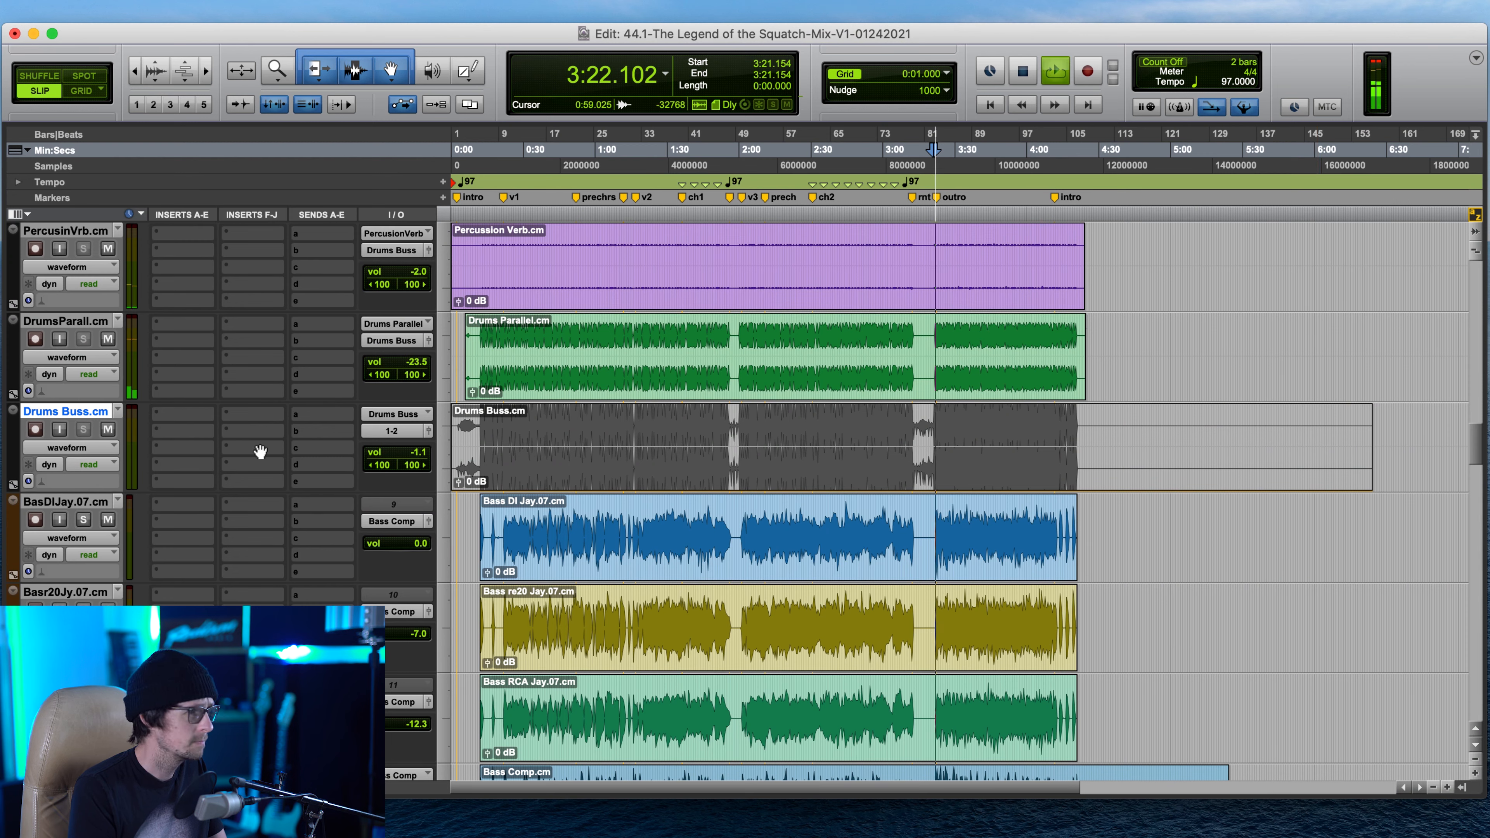
- Audition the drums through the Drums Buss track by switching its input monitoring on and off again, and stop playback
{"action": "left_click", "coordinate": [58, 429]}
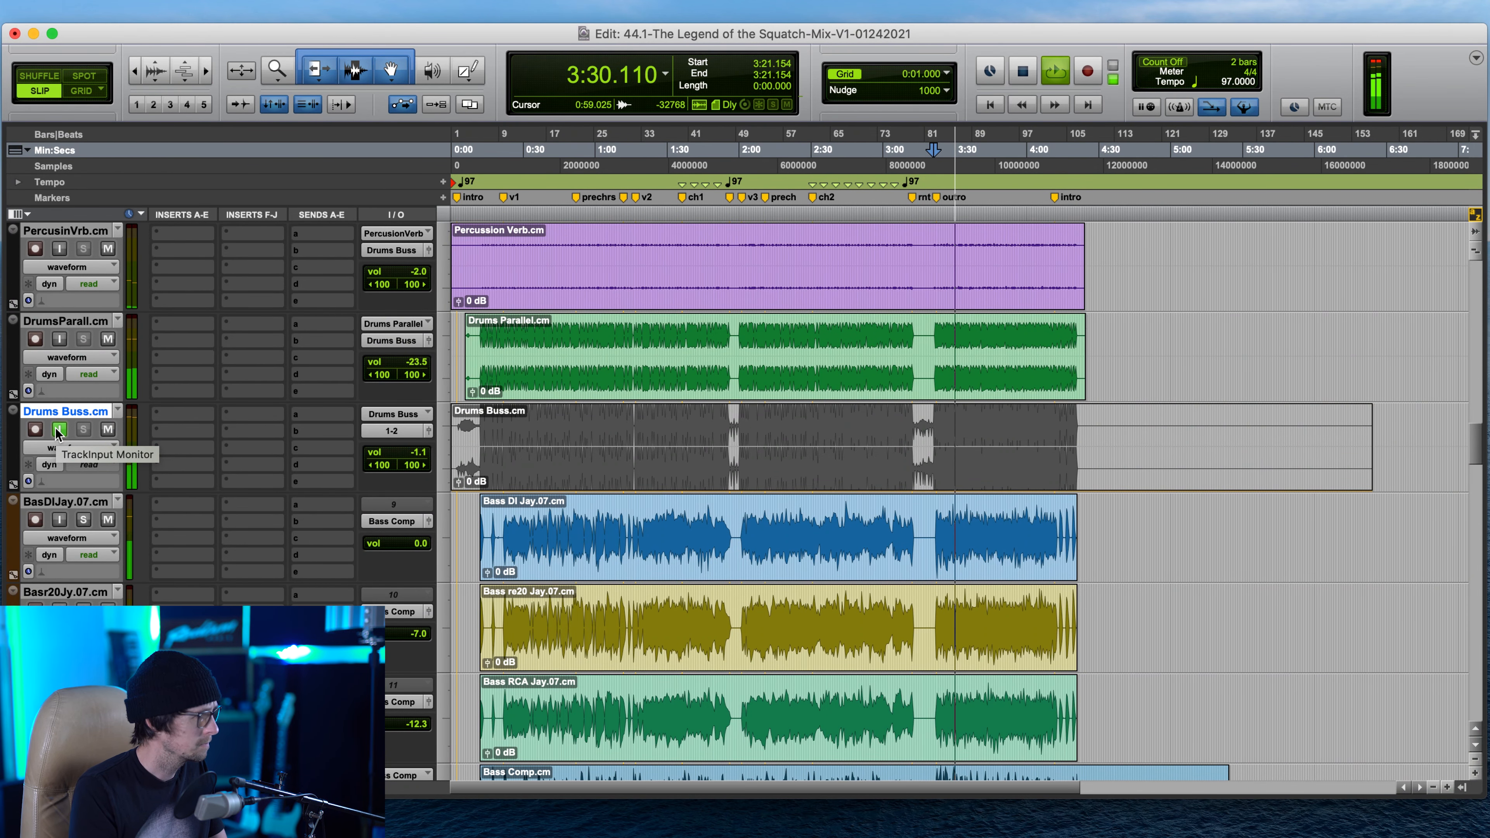
{"action": "left_click", "coordinate": [59, 429]}
{"action": "key", "text": "space"}
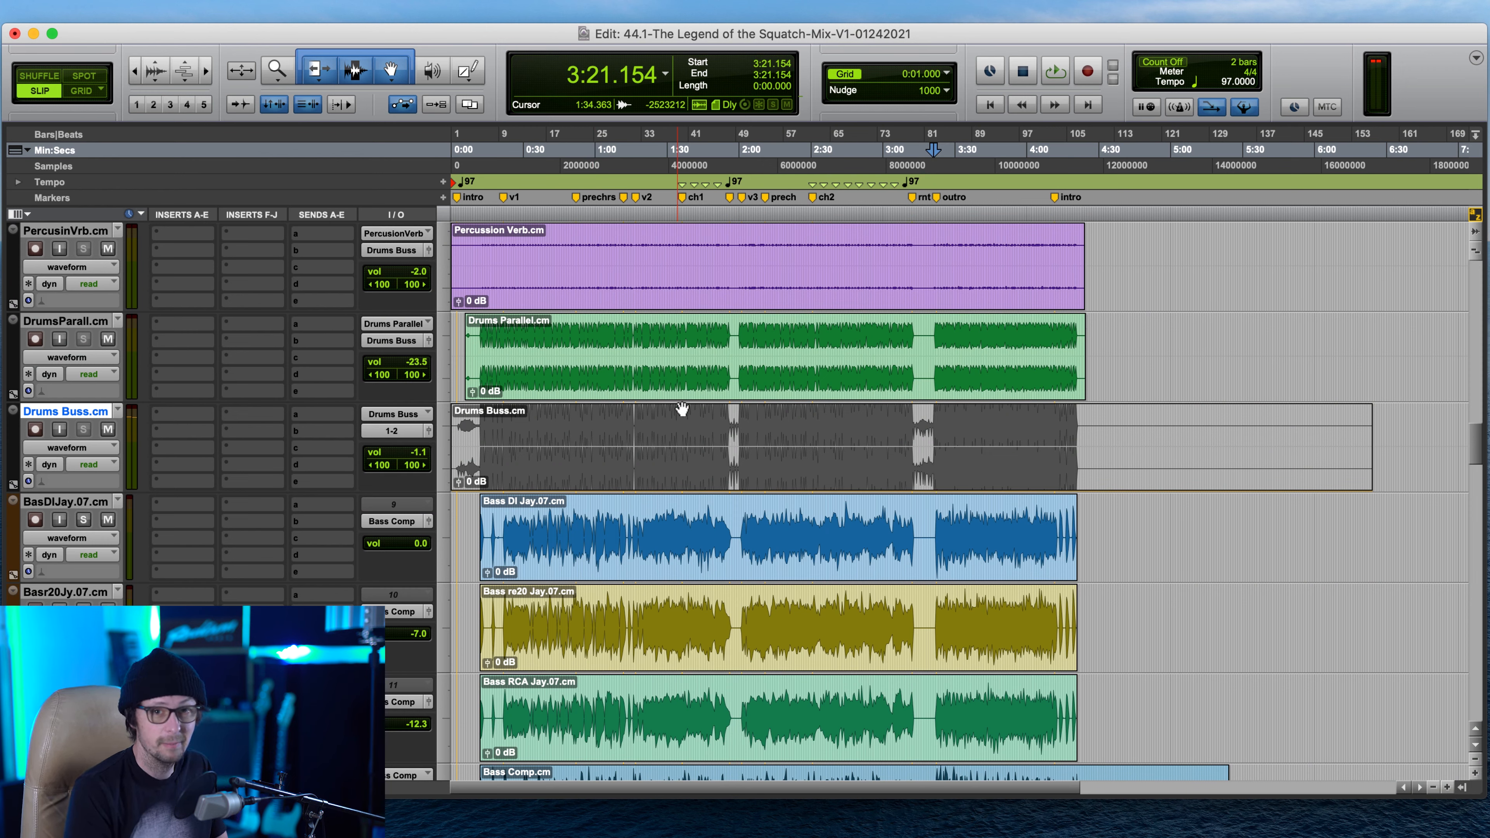
- Delete the muted Drums Buss clip from its track and undo the deletion
{"action": "left_click", "coordinate": [774, 456]}
{"action": "key", "text": "Delete"}
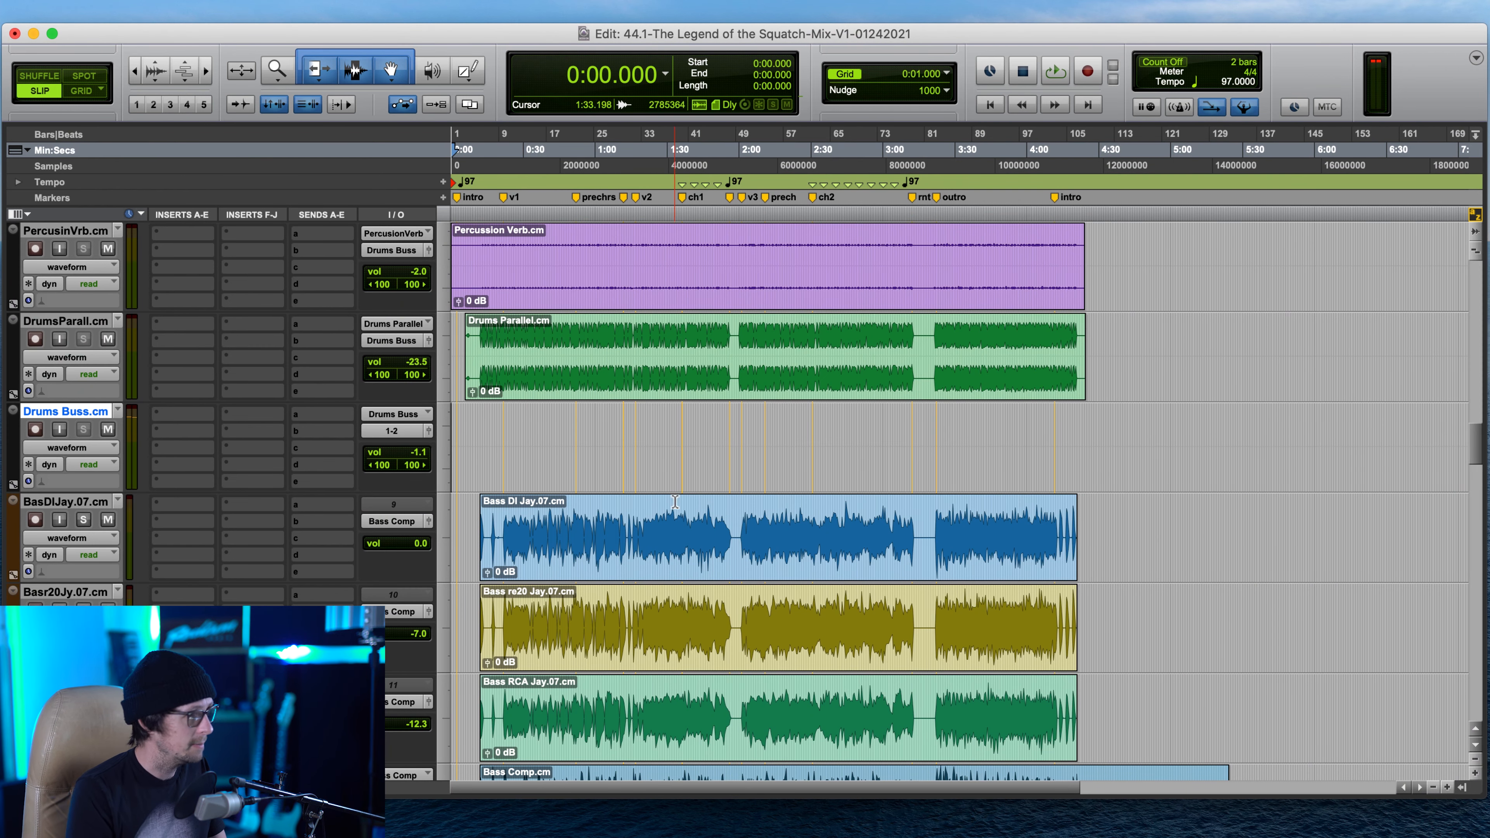
{"action": "right_click", "coordinate": [65, 412]}
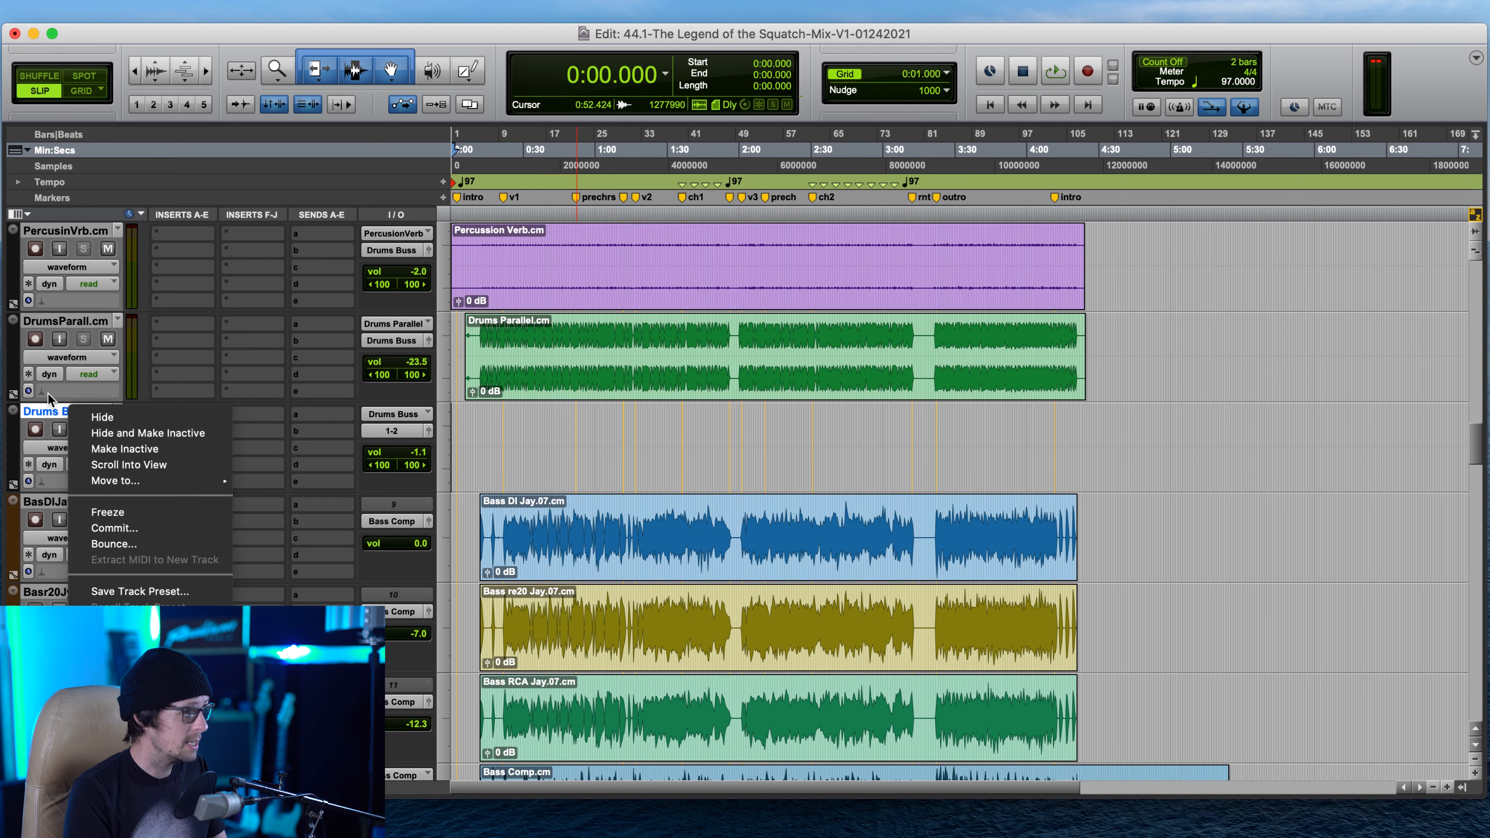
{"action": "left_click", "coordinate": [46, 409]}
{"action": "key", "text": "super+z"}
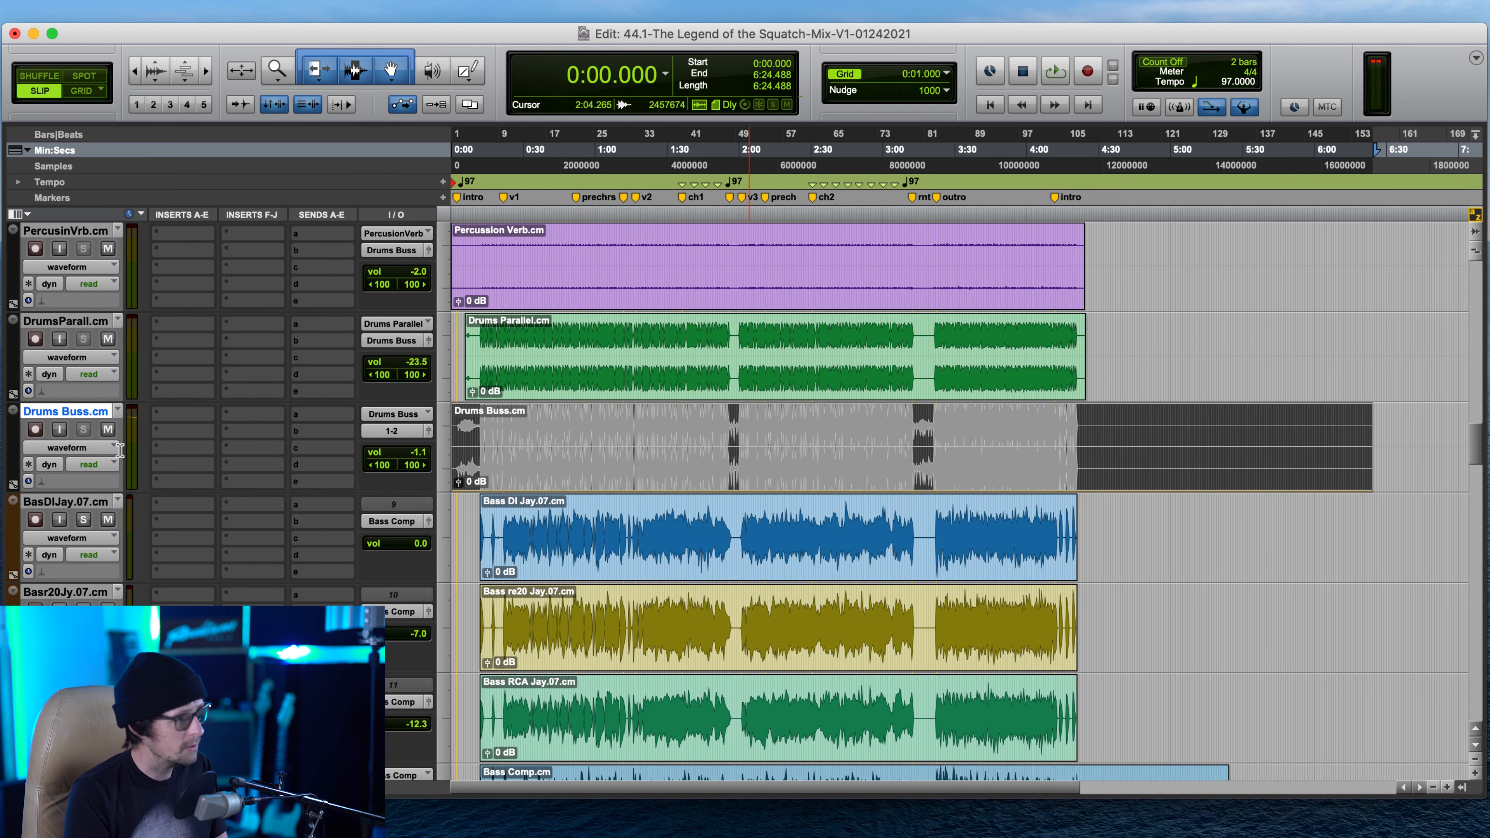
- Hide the Drums Buss track and make it inactive, and select the Drums Parallel track
{"action": "right_click", "coordinate": [65, 416]}
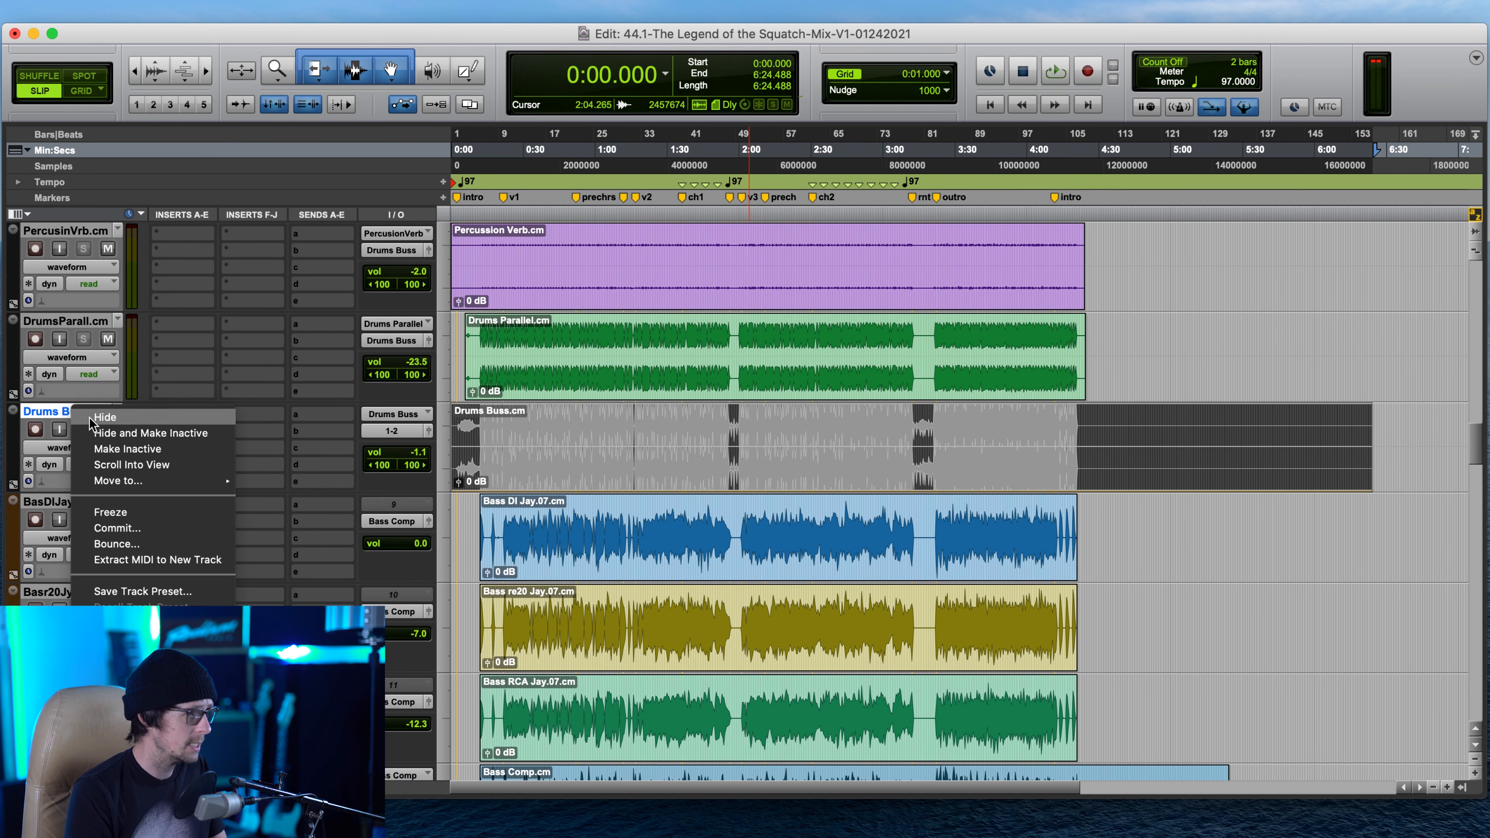
{"action": "left_click", "coordinate": [149, 435]}
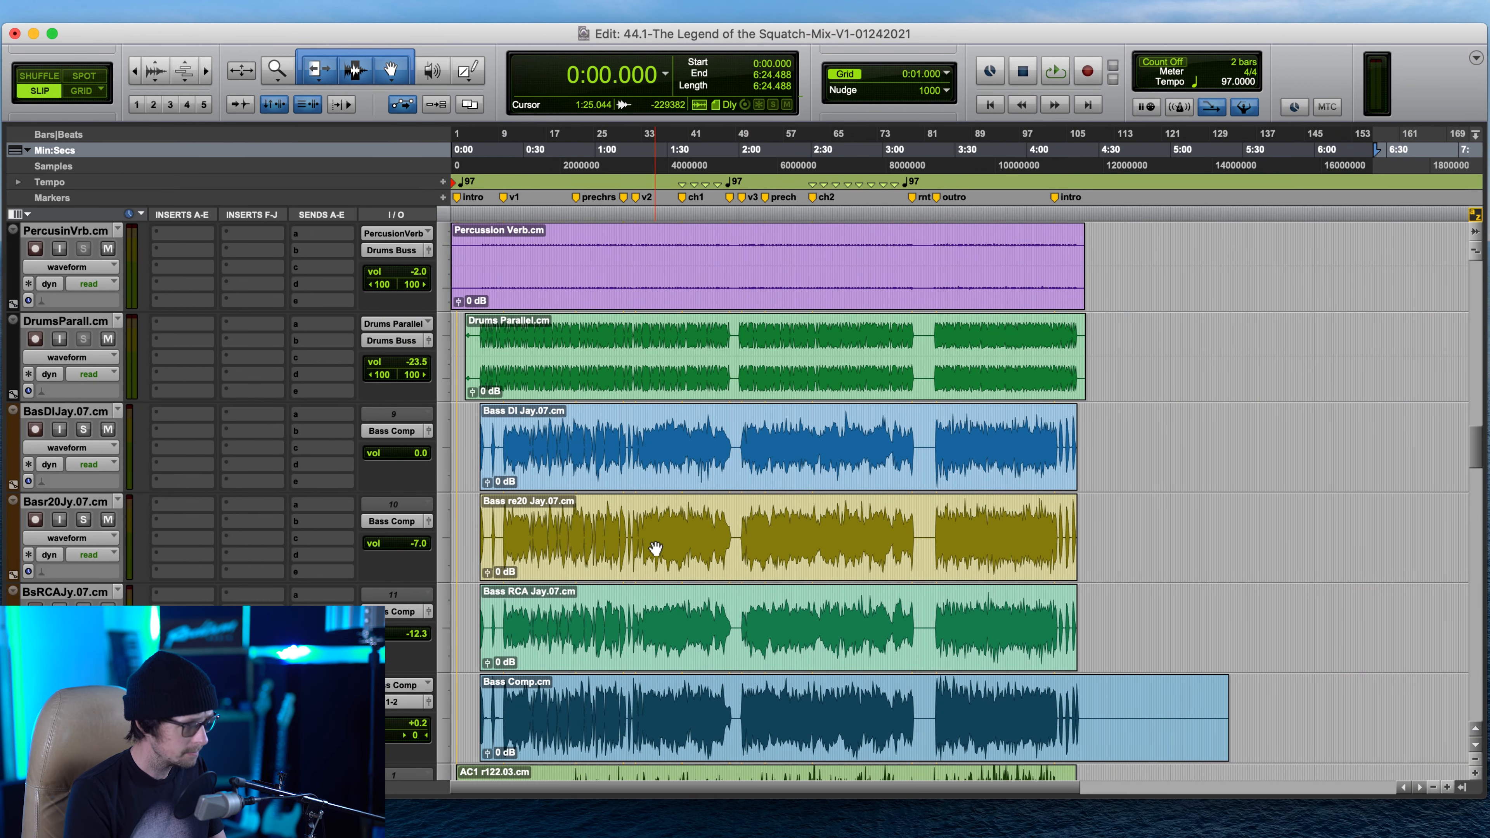
{"action": "left_click", "coordinate": [70, 320]}
{"action": "scroll", "coordinate": [70, 325], "scroll_direction": "up", "scroll_amount": 5}
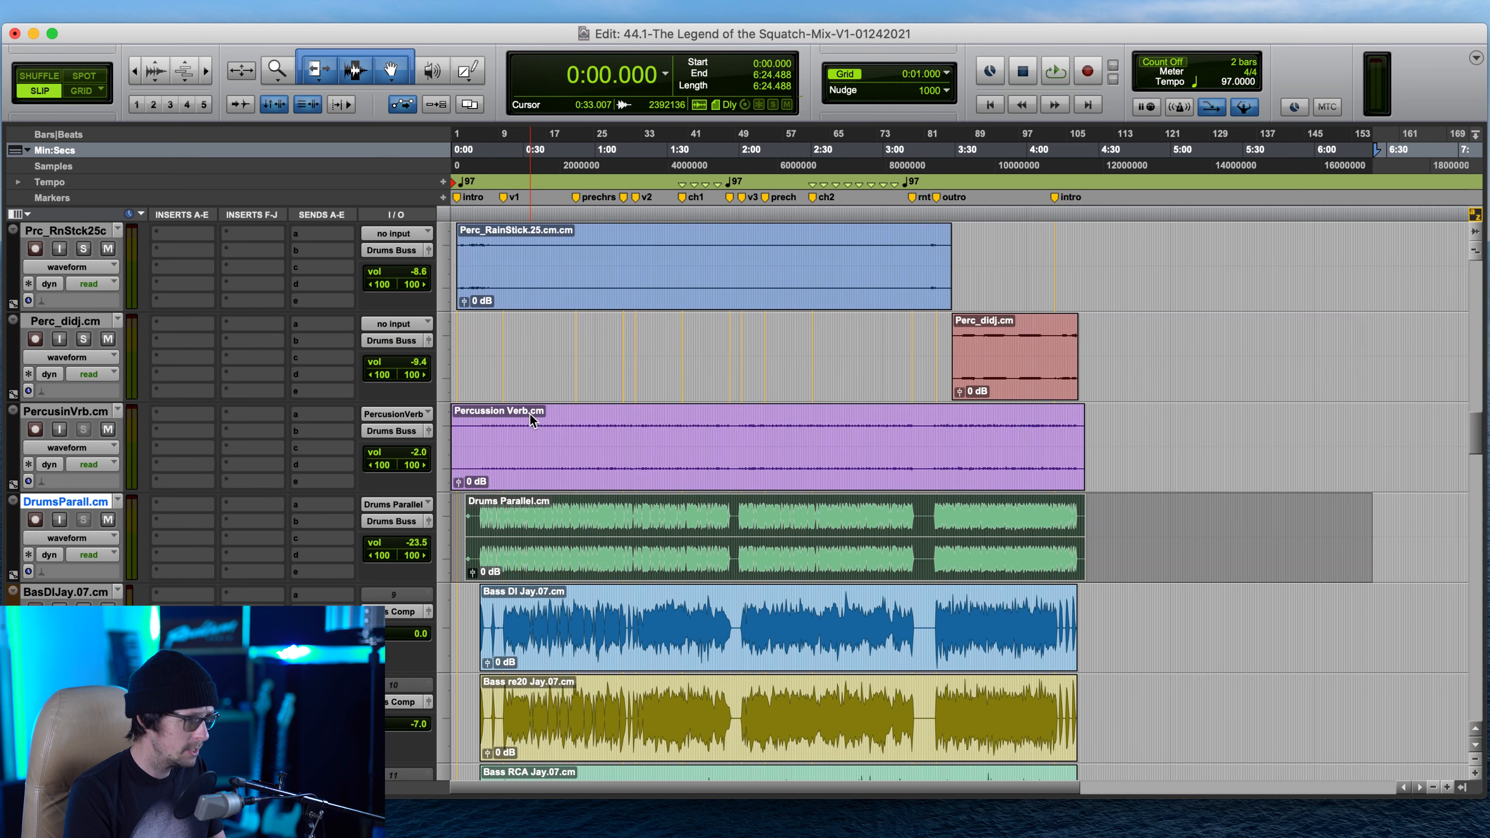
{"action": "scroll", "coordinate": [610, 492], "scroll_direction": "down", "scroll_amount": 2}
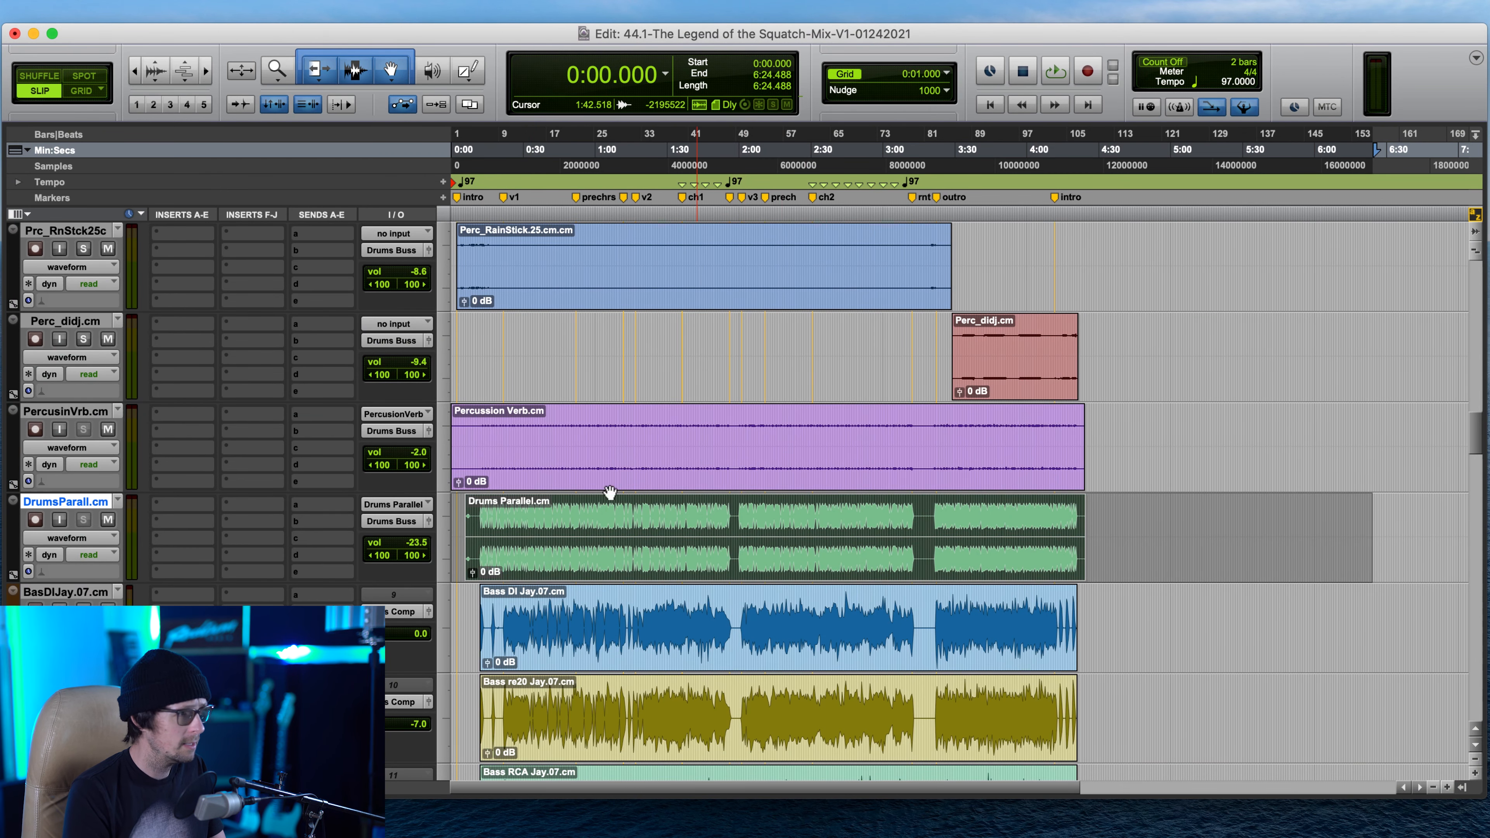
- Check the Drums Parallel track by soloing it and switching its solo off again
{"action": "right_click", "coordinate": [78, 504]}
{"action": "key", "text": "Escape"}
{"action": "left_click", "coordinate": [84, 519]}
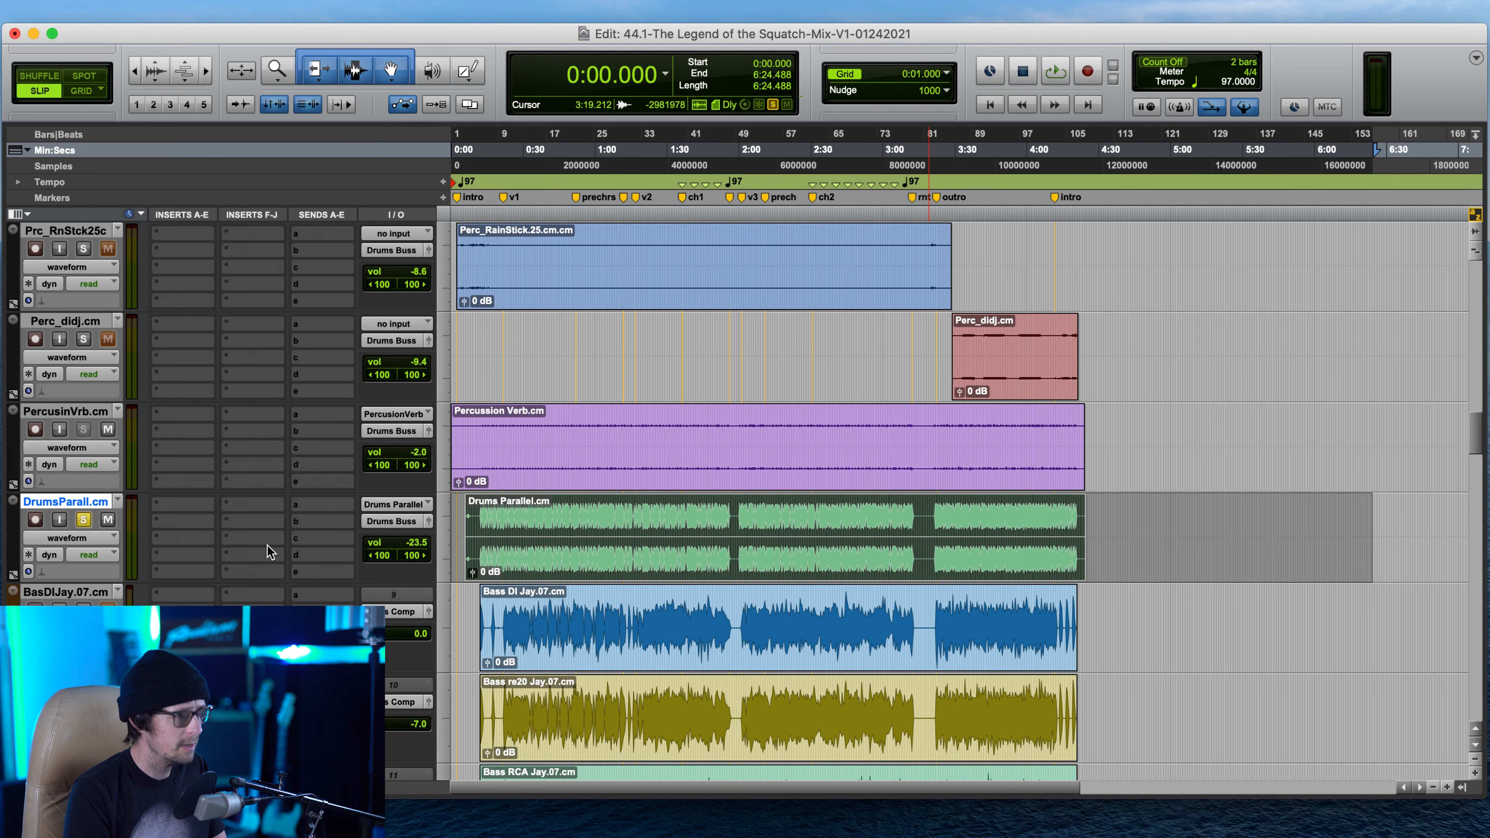
{"action": "left_click", "coordinate": [83, 519]}
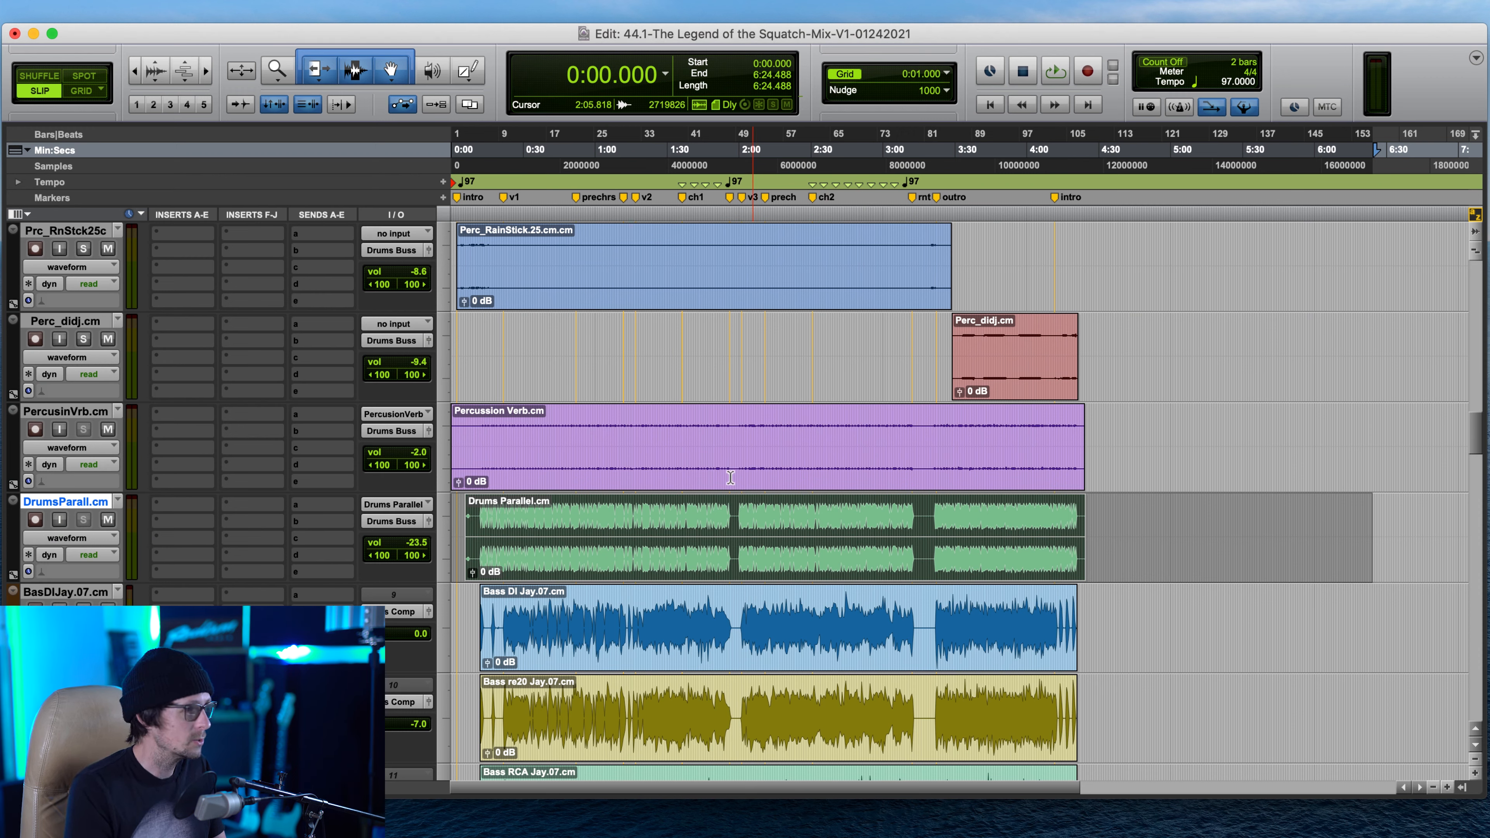
- Mute the Drums Parallel track, and hide it and make it inactive
{"action": "right_click", "coordinate": [48, 501]}
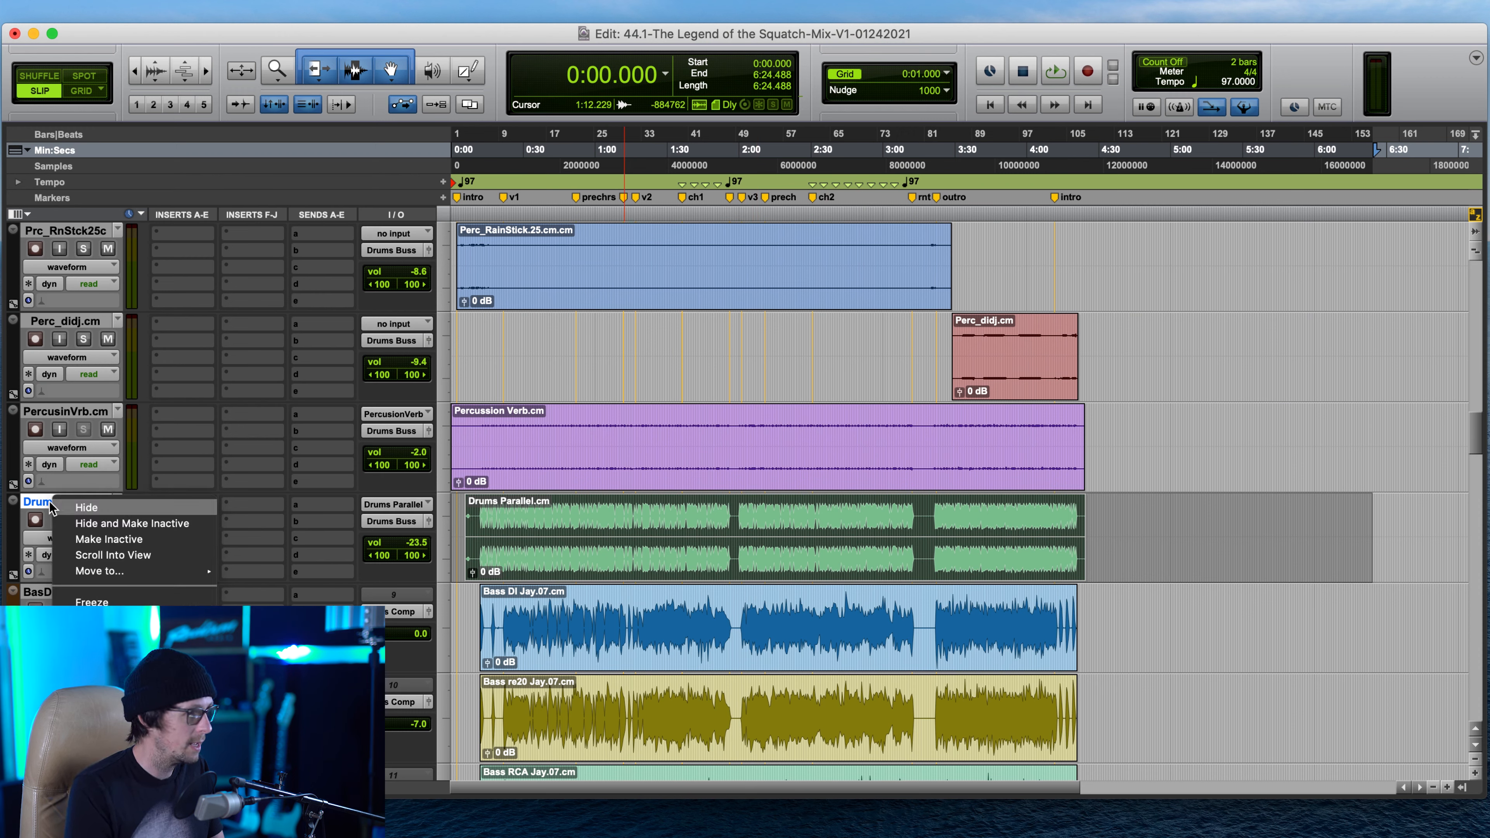
{"action": "left_click", "coordinate": [133, 525]}
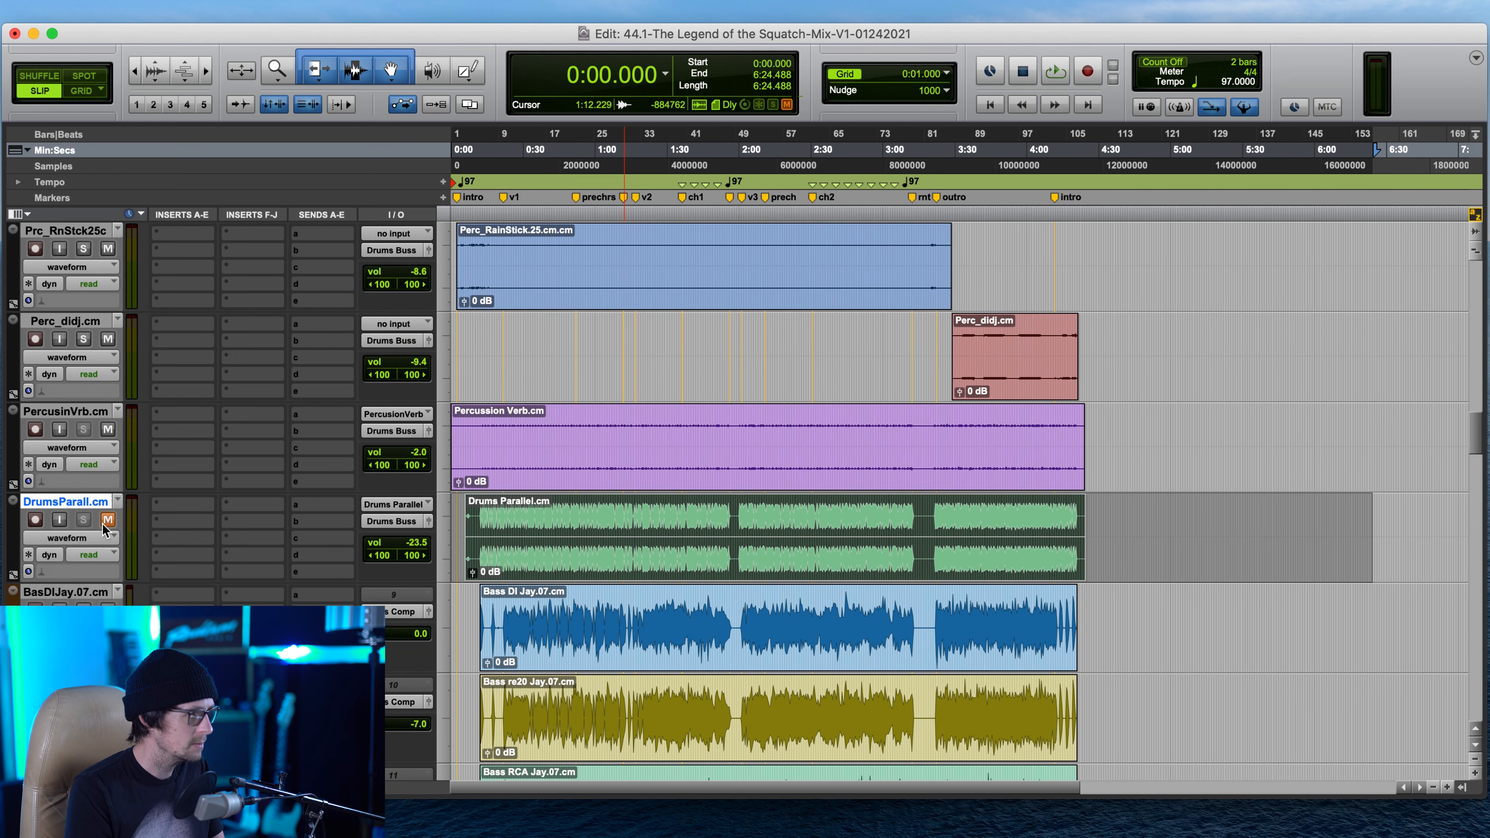
{"action": "right_click", "coordinate": [80, 501]}
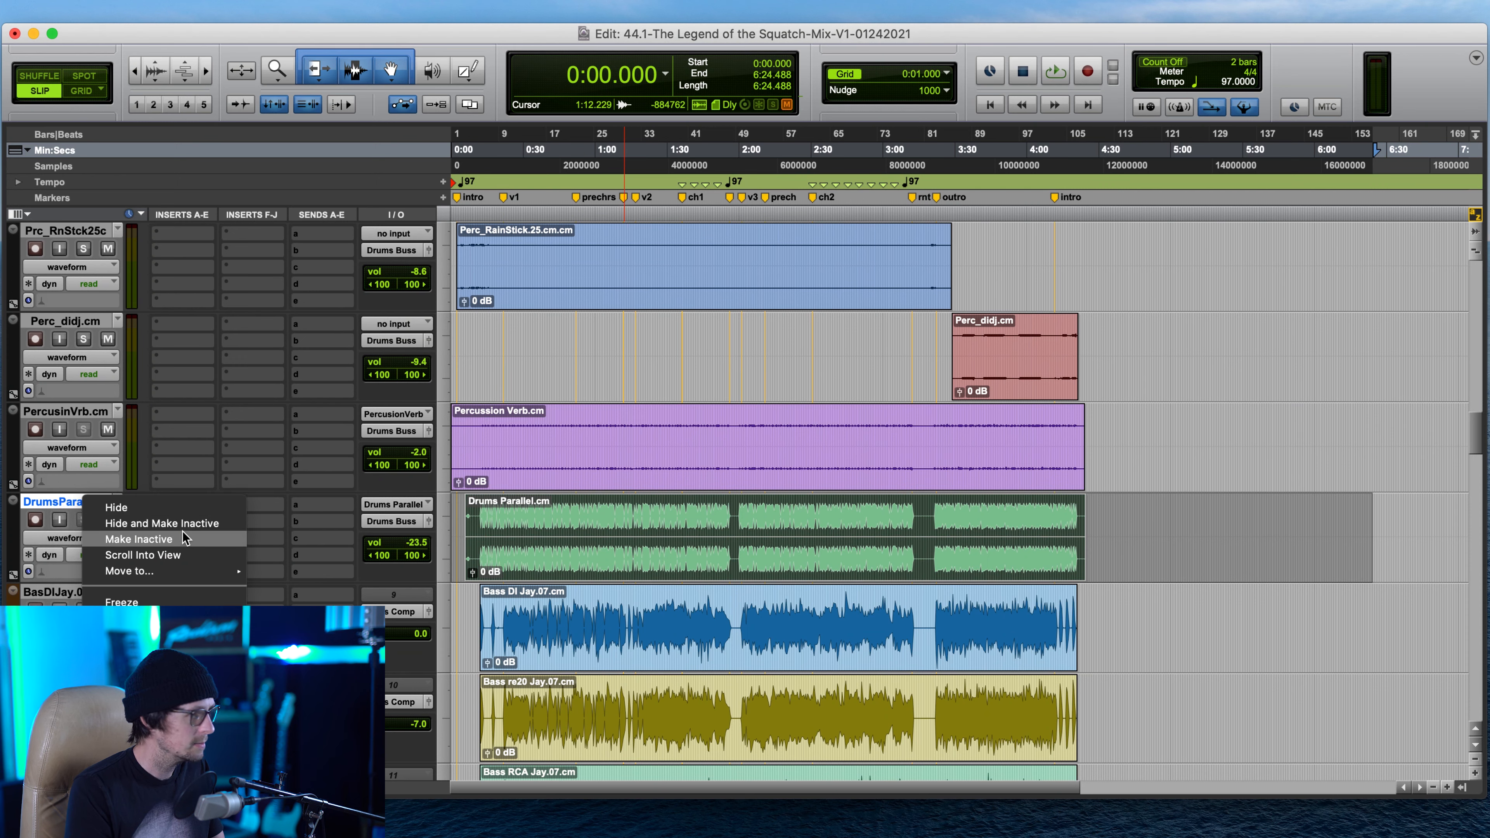
{"action": "left_click", "coordinate": [187, 527]}
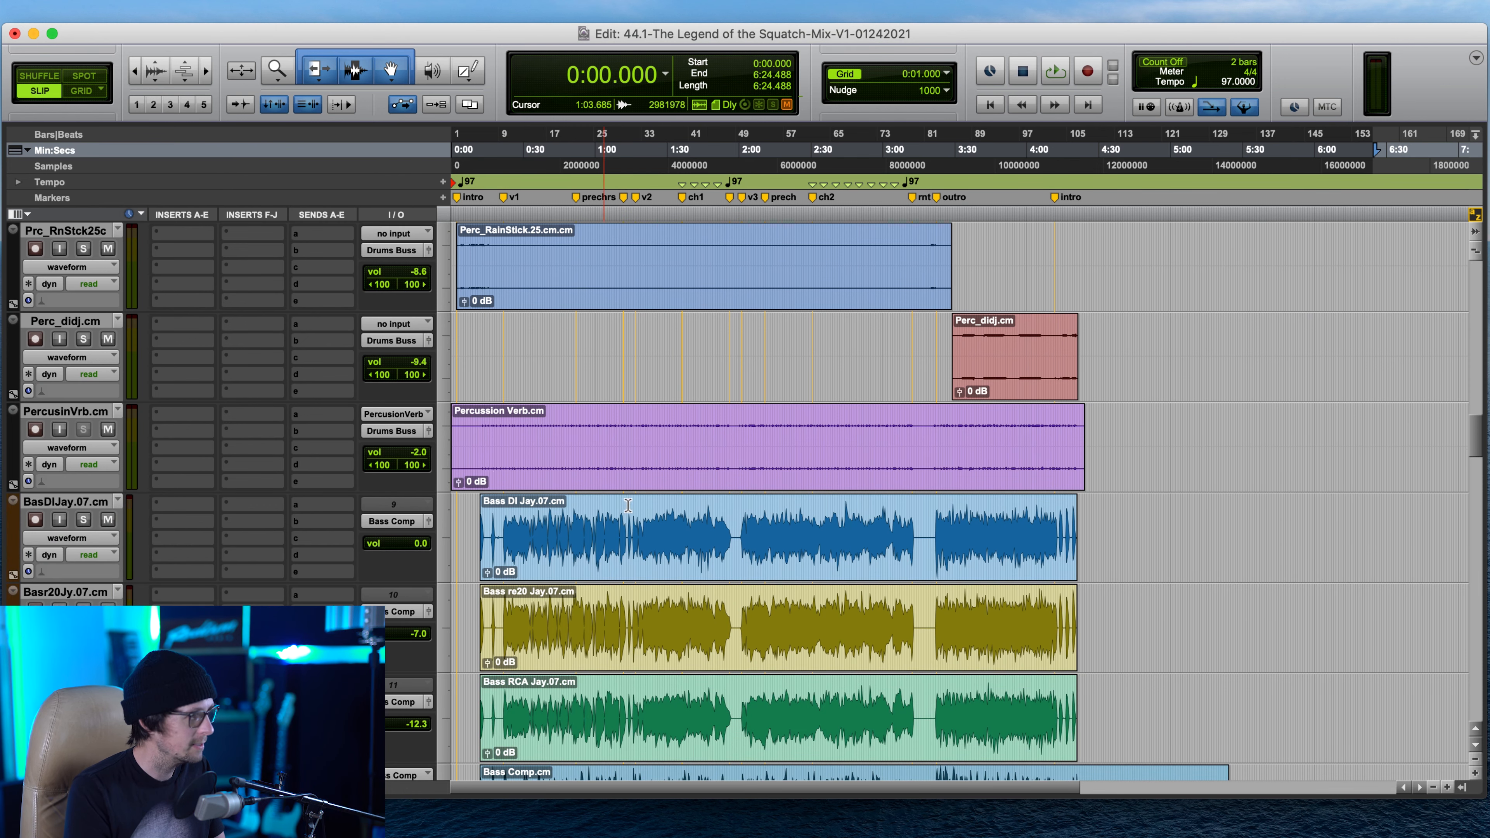
- Hide the Percussion Verb track and make it inactive
{"action": "scroll", "coordinate": [854, 545], "scroll_direction": "up", "scroll_amount": 2}
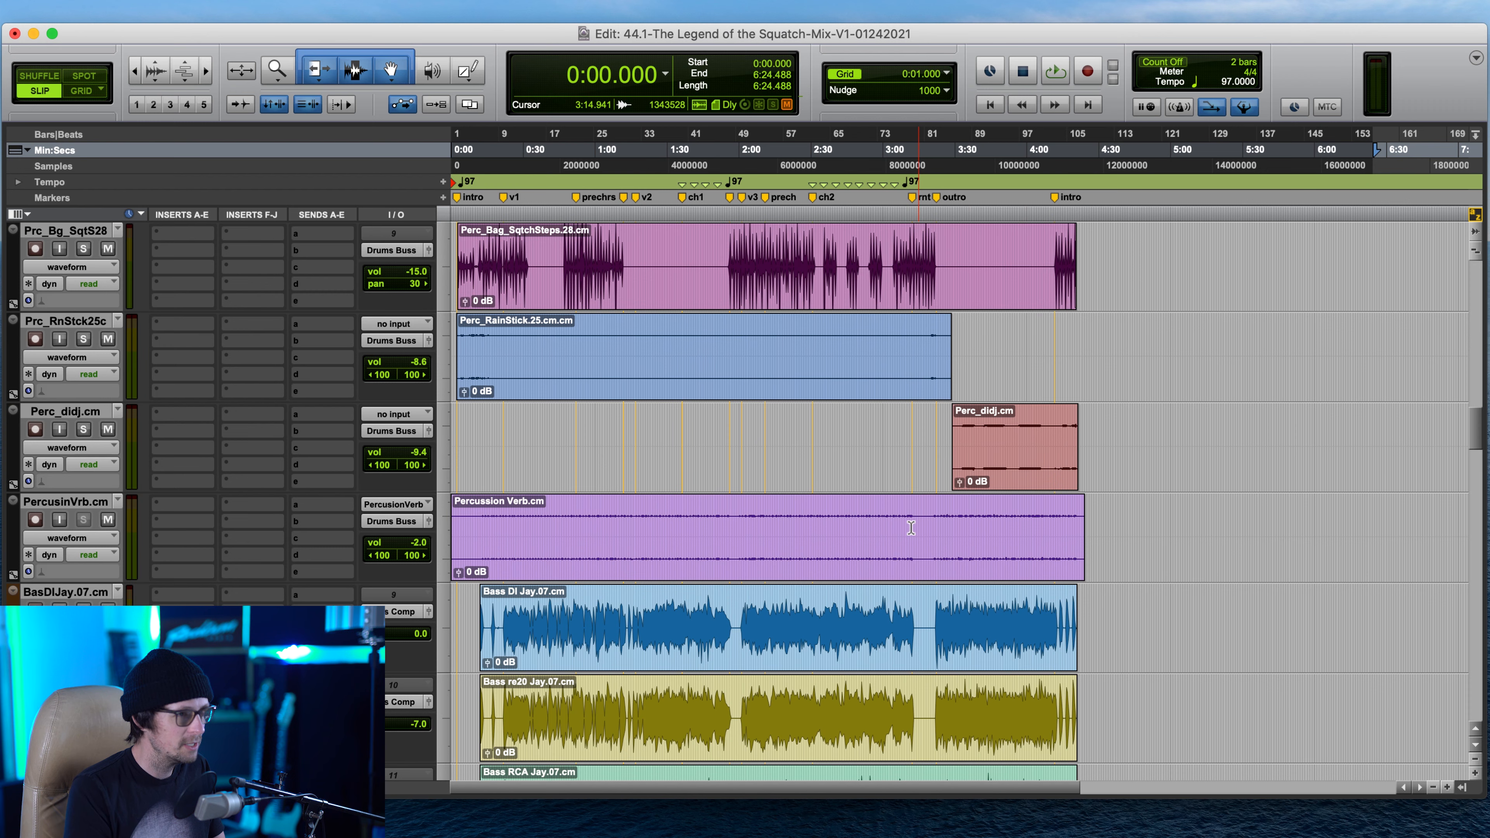
{"action": "left_click", "coordinate": [937, 527]}
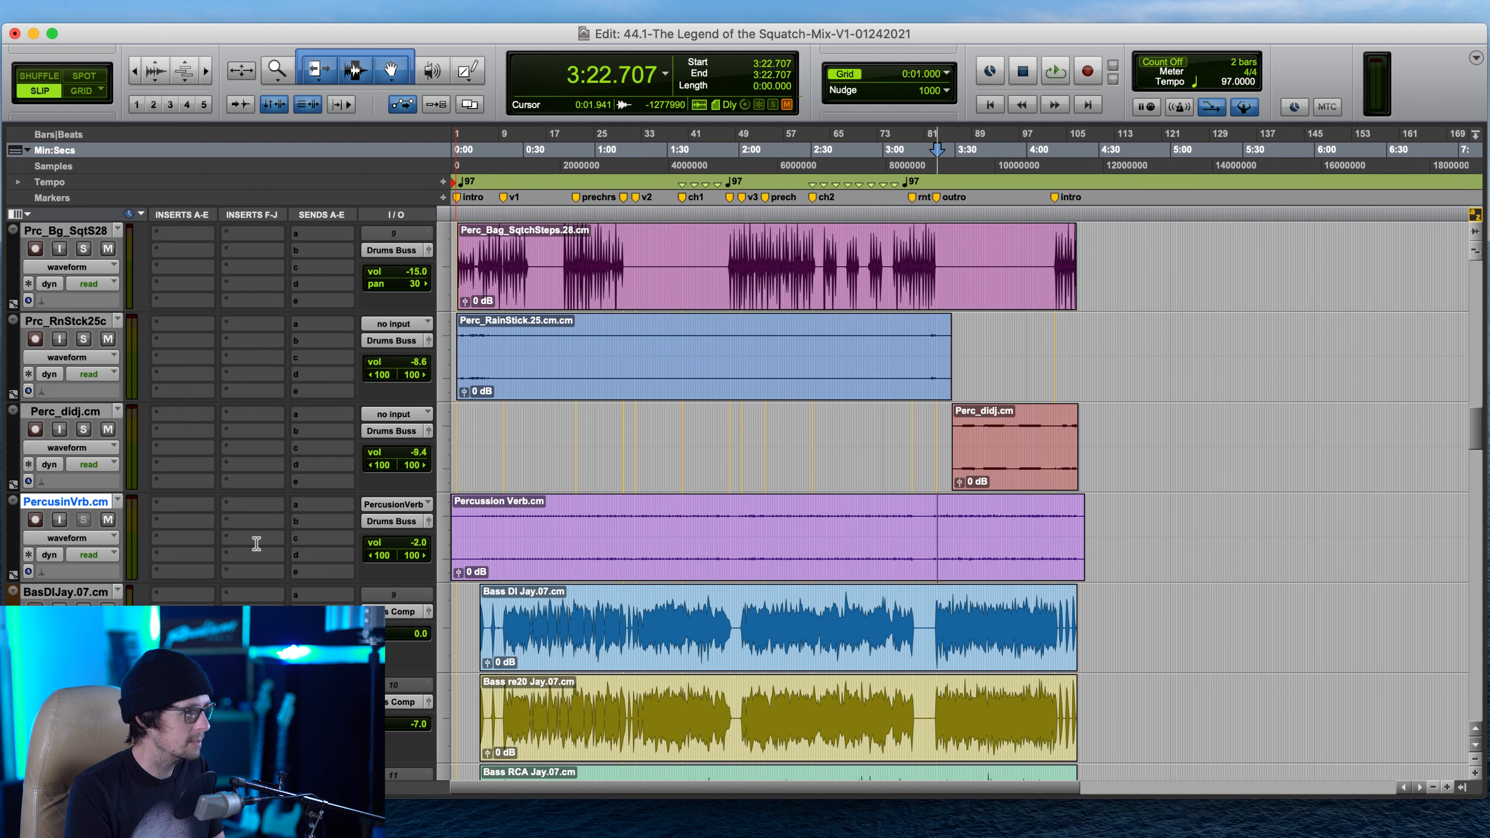
{"action": "right_click", "coordinate": [75, 505]}
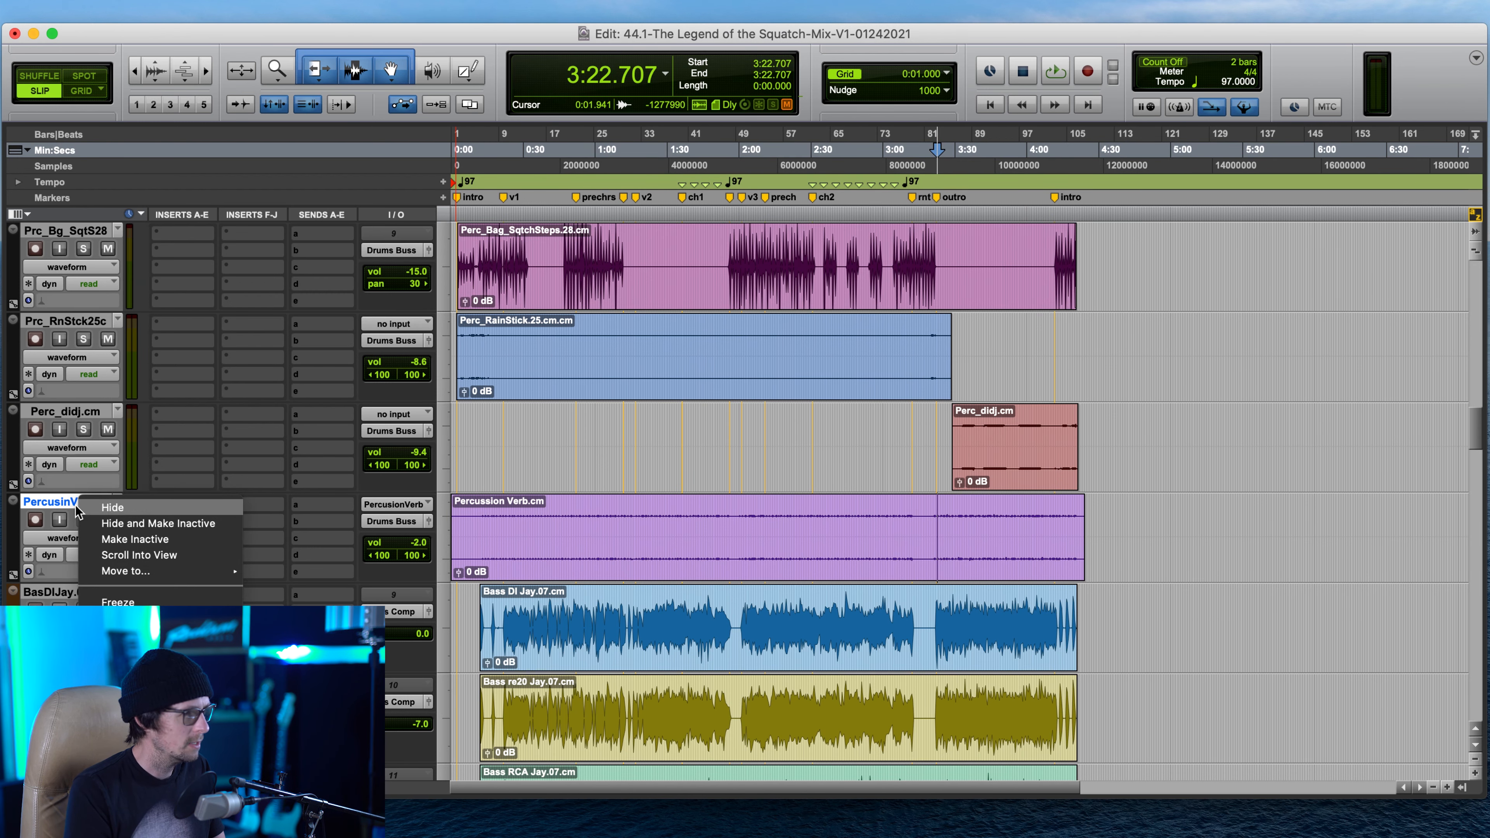
{"action": "left_click", "coordinate": [114, 523]}
- Place the edit cursor at 3:40.182 in the Perc_didj clip and look through the percussion and drum tracks up to the kicks
{"action": "left_click", "coordinate": [73, 414]}
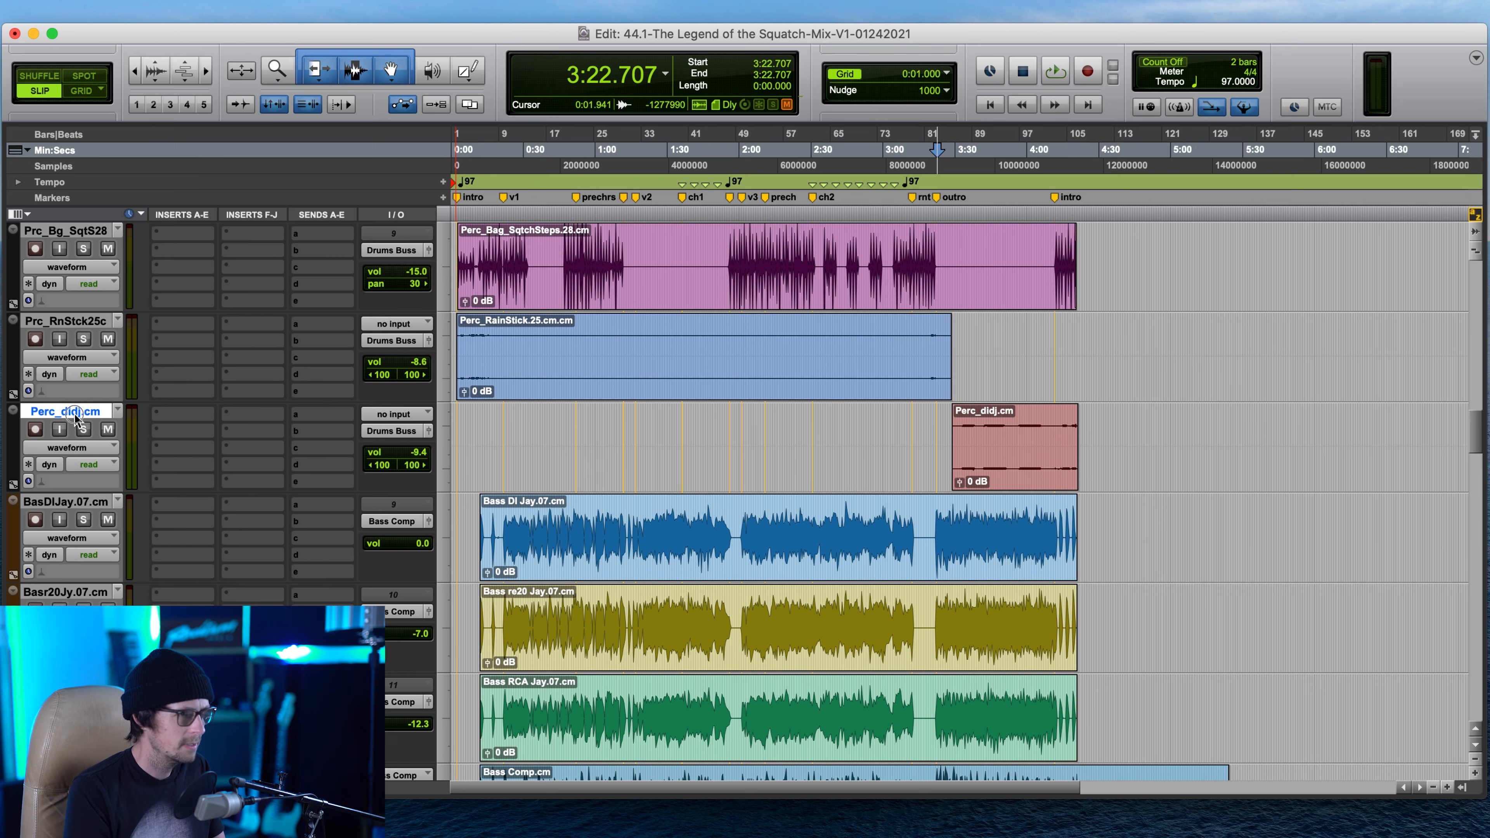
{"action": "left_click", "coordinate": [978, 422]}
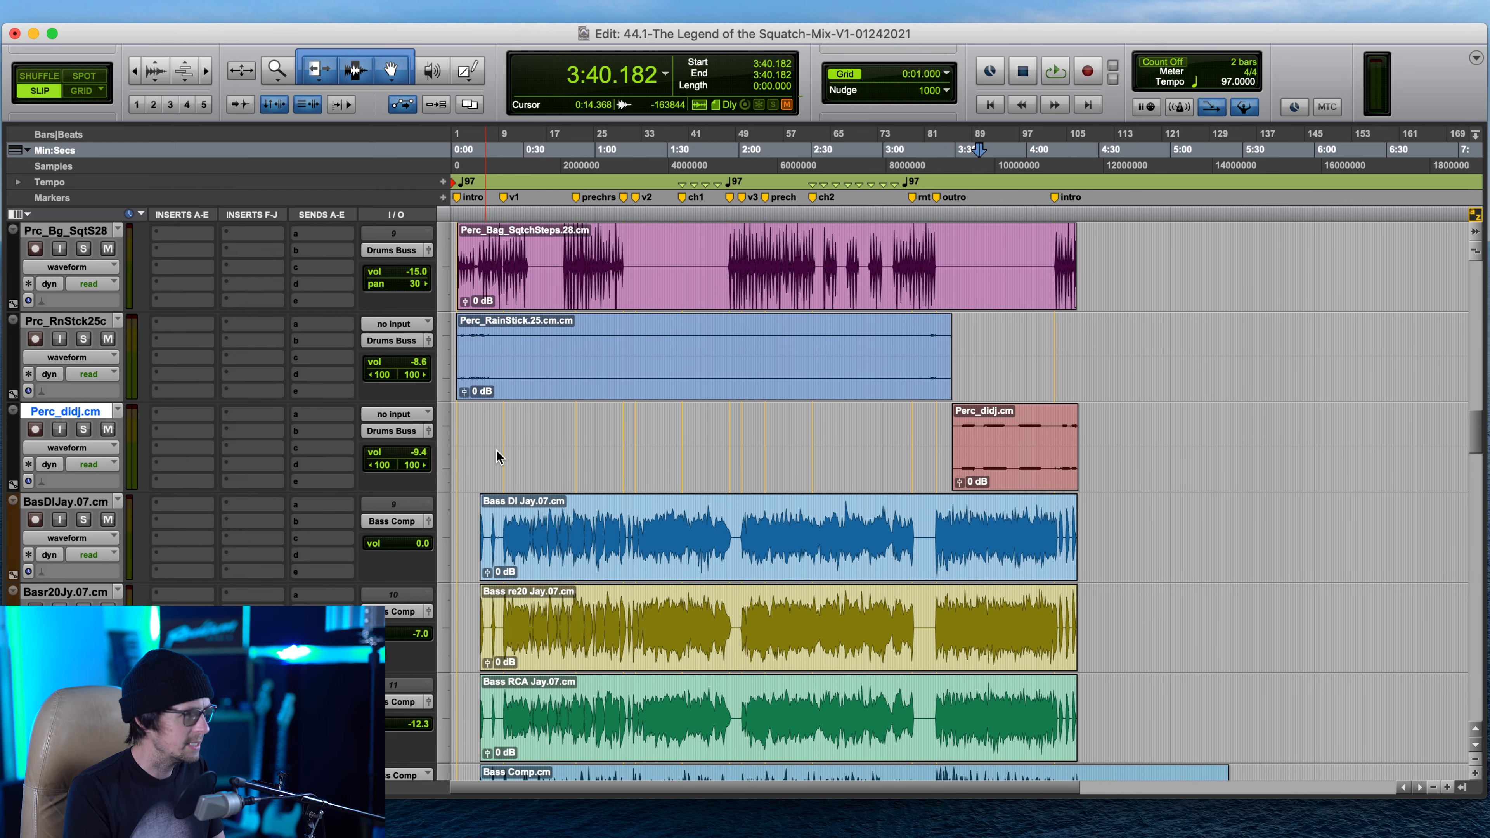
{"action": "scroll", "coordinate": [850, 466], "scroll_direction": "up", "scroll_amount": 6}
{"action": "scroll", "coordinate": [850, 467], "scroll_direction": "down", "scroll_amount": 7}
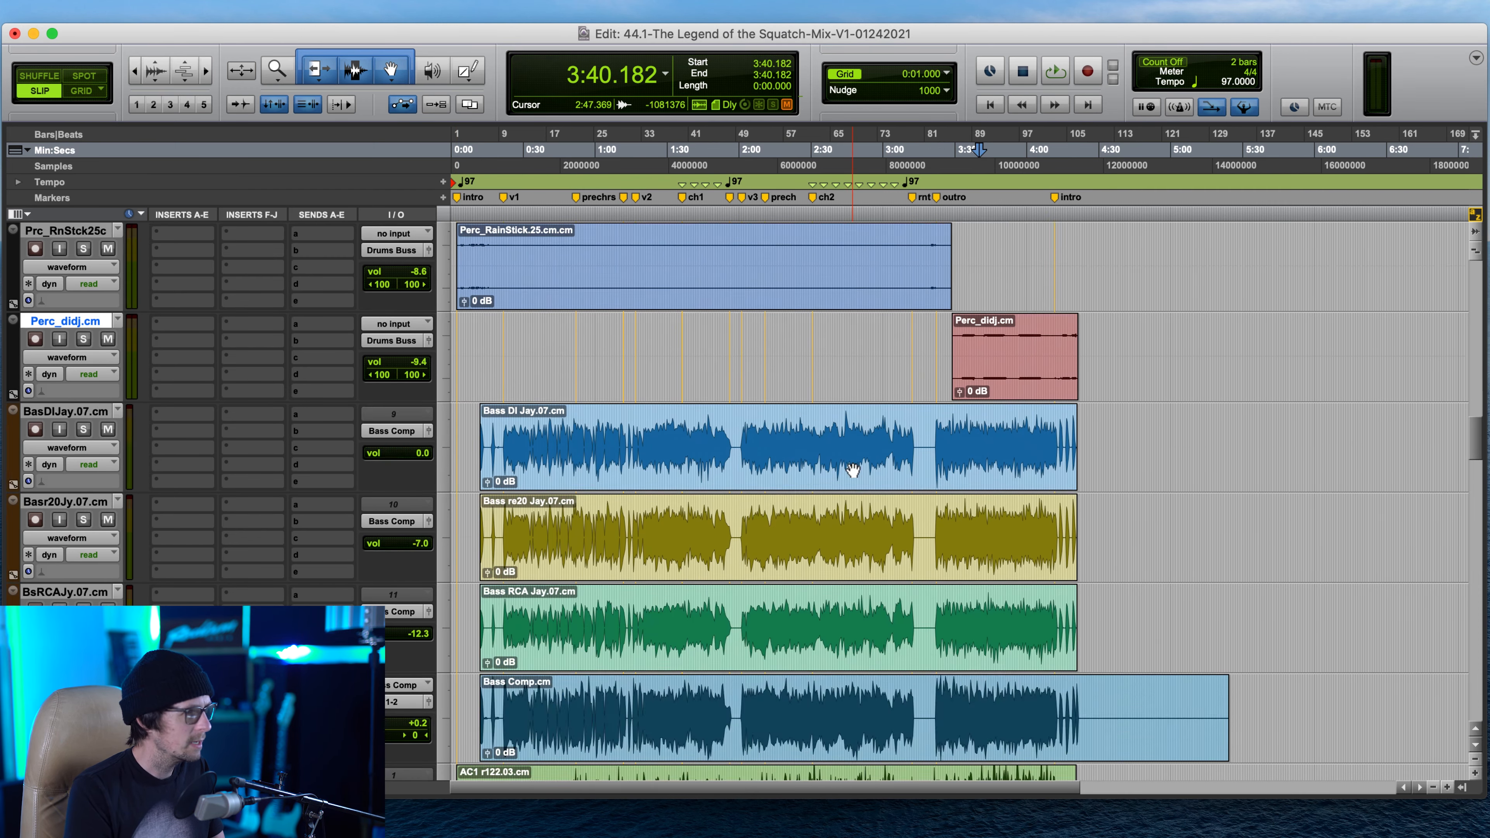
{"action": "scroll", "coordinate": [847, 468], "scroll_direction": "up", "scroll_amount": 5}
{"action": "scroll", "coordinate": [845, 469], "scroll_direction": "down", "scroll_amount": 3}
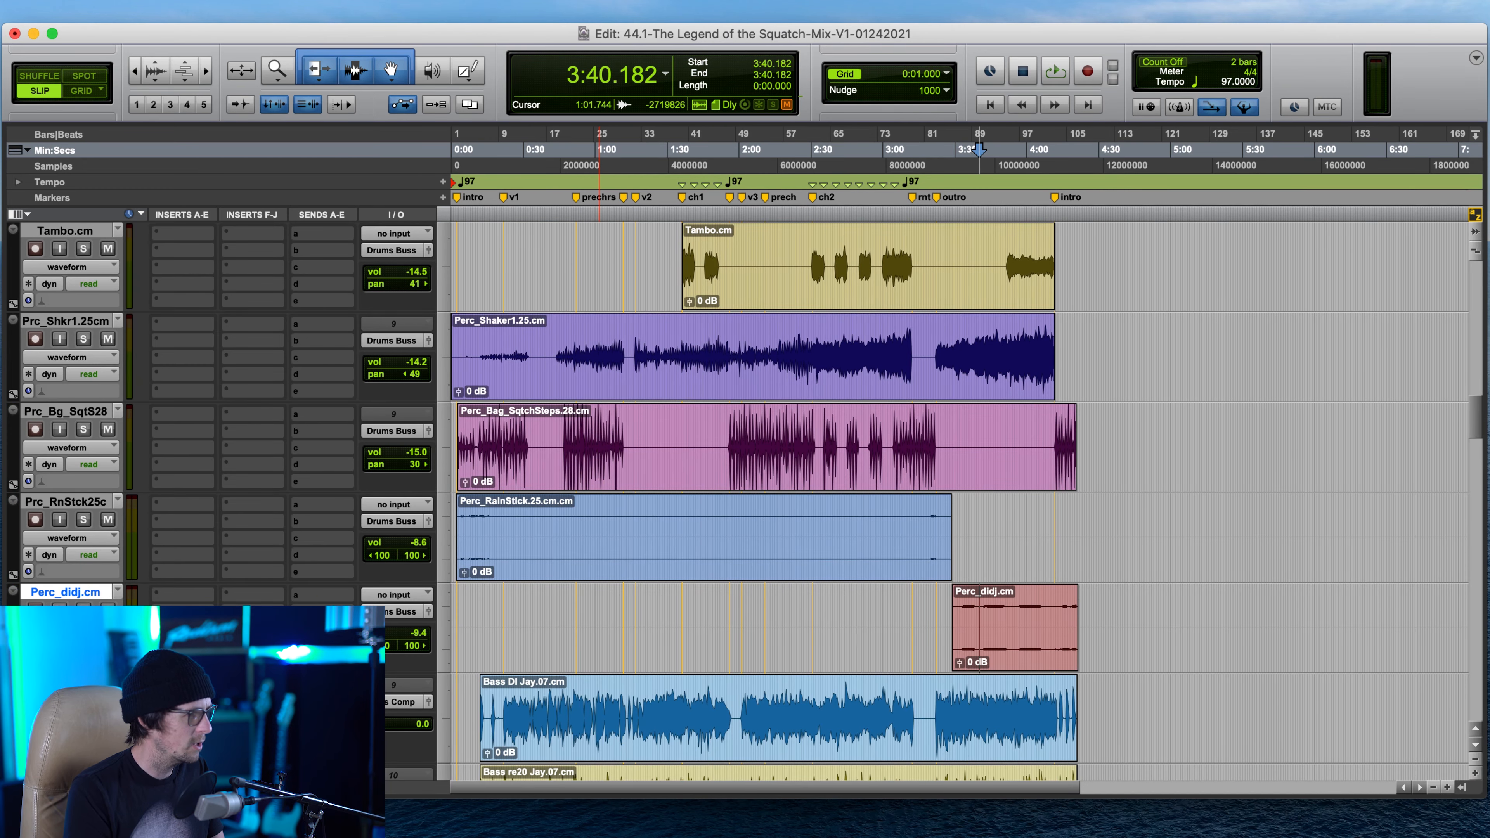
{"action": "scroll", "coordinate": [661, 435], "scroll_direction": "up", "scroll_amount": 15}
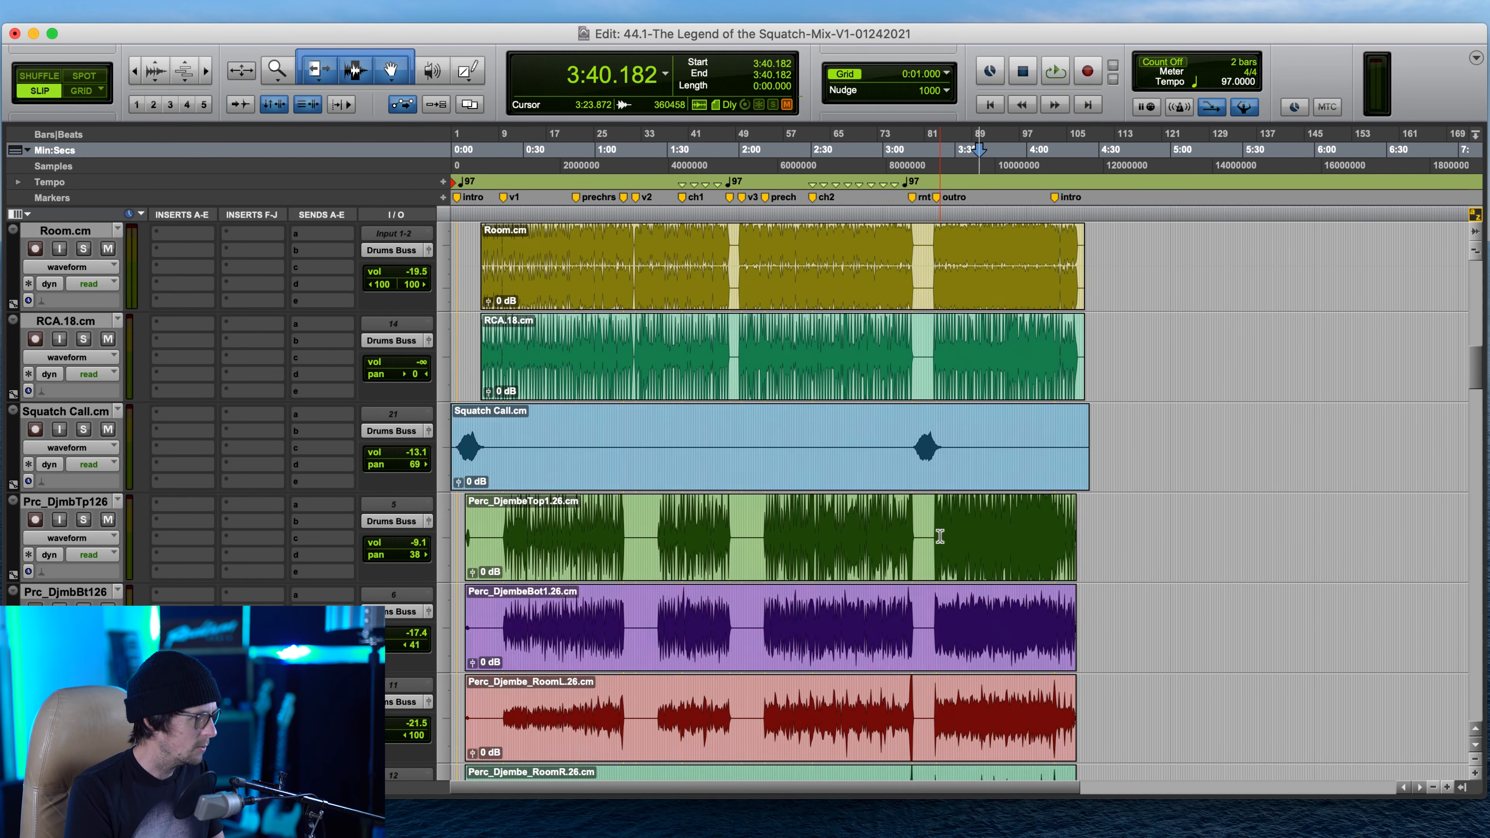
{"action": "scroll", "coordinate": [661, 435], "scroll_direction": "up", "scroll_amount": 10}
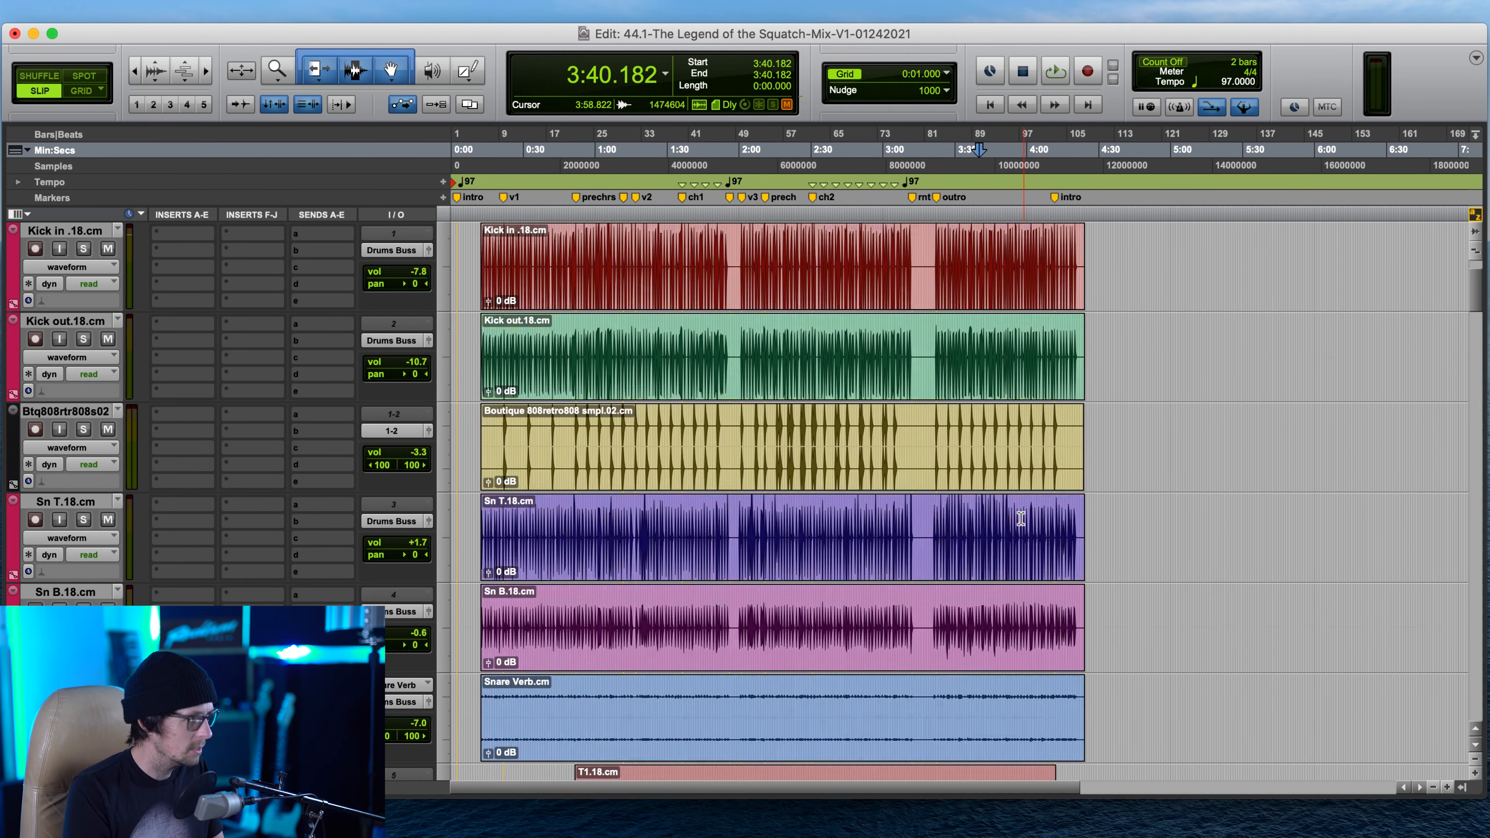
- Select all tracks in the session
{"action": "left_click", "coordinate": [80, 324], "text": "alt"}
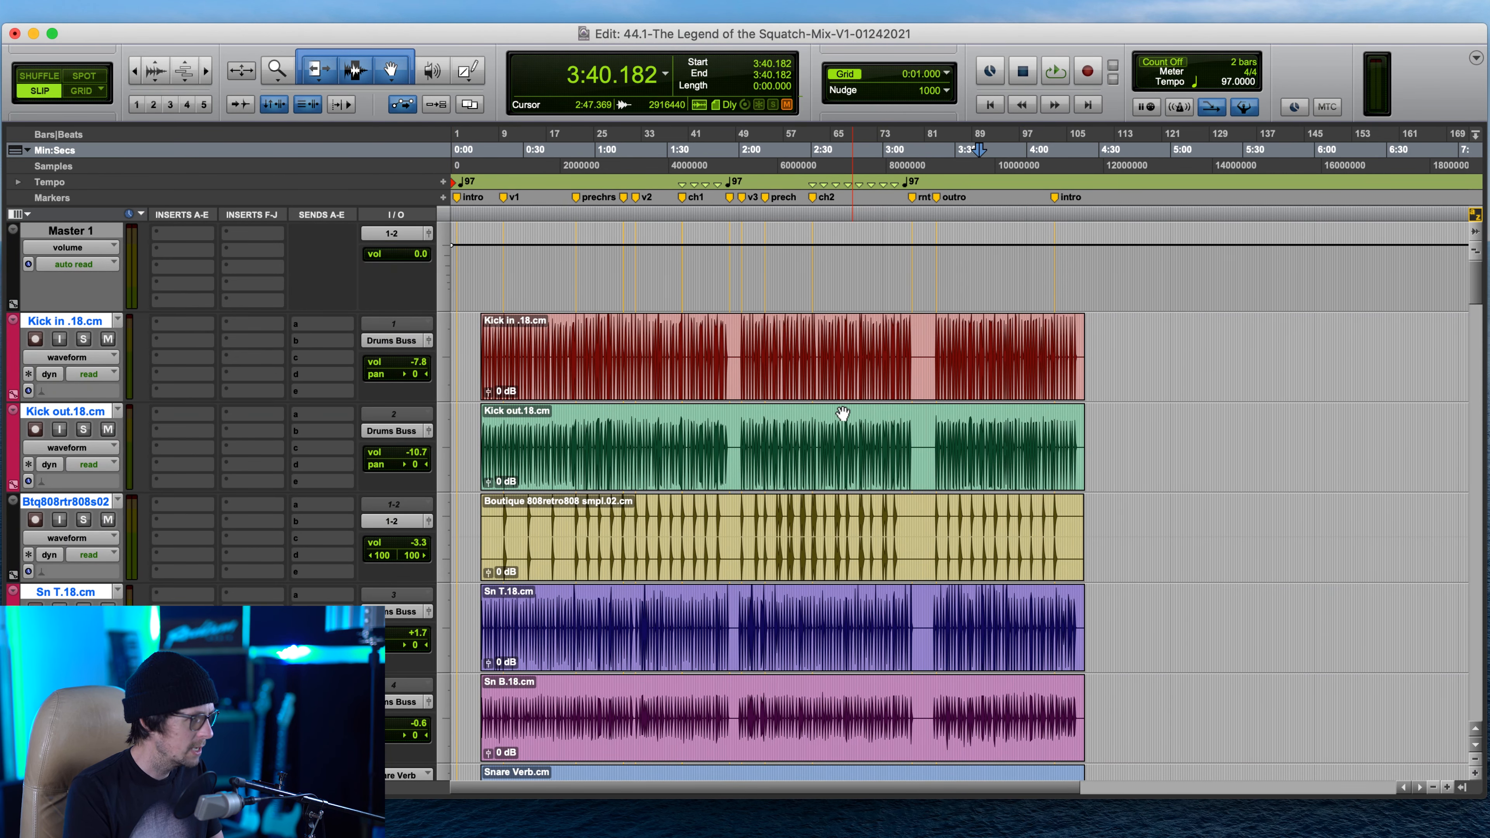
{"action": "scroll", "coordinate": [163, 435], "scroll_direction": "down", "scroll_amount": 3}
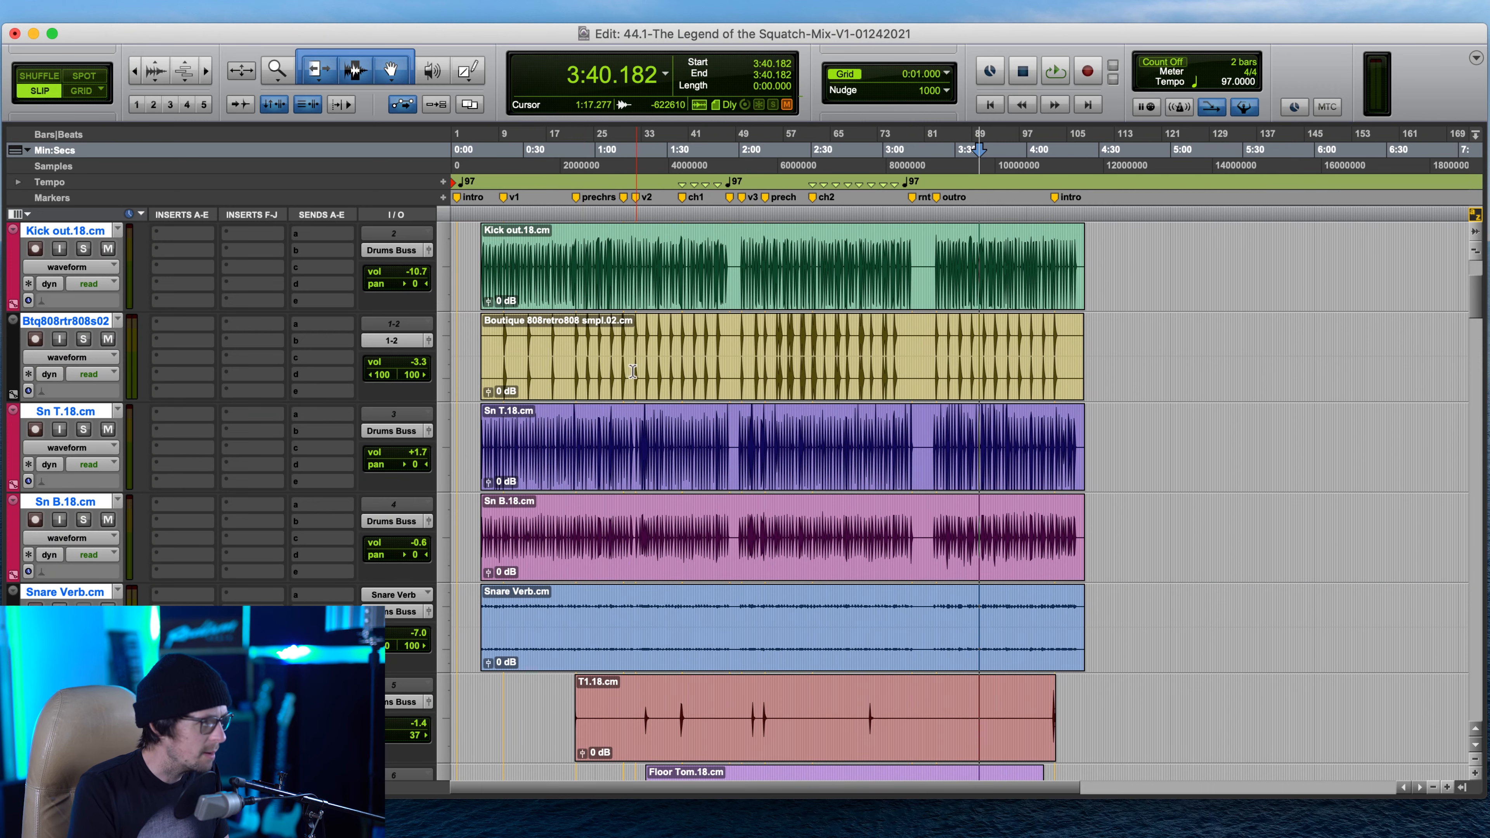
{"action": "scroll", "coordinate": [92, 505], "scroll_direction": "down", "scroll_amount": 2}
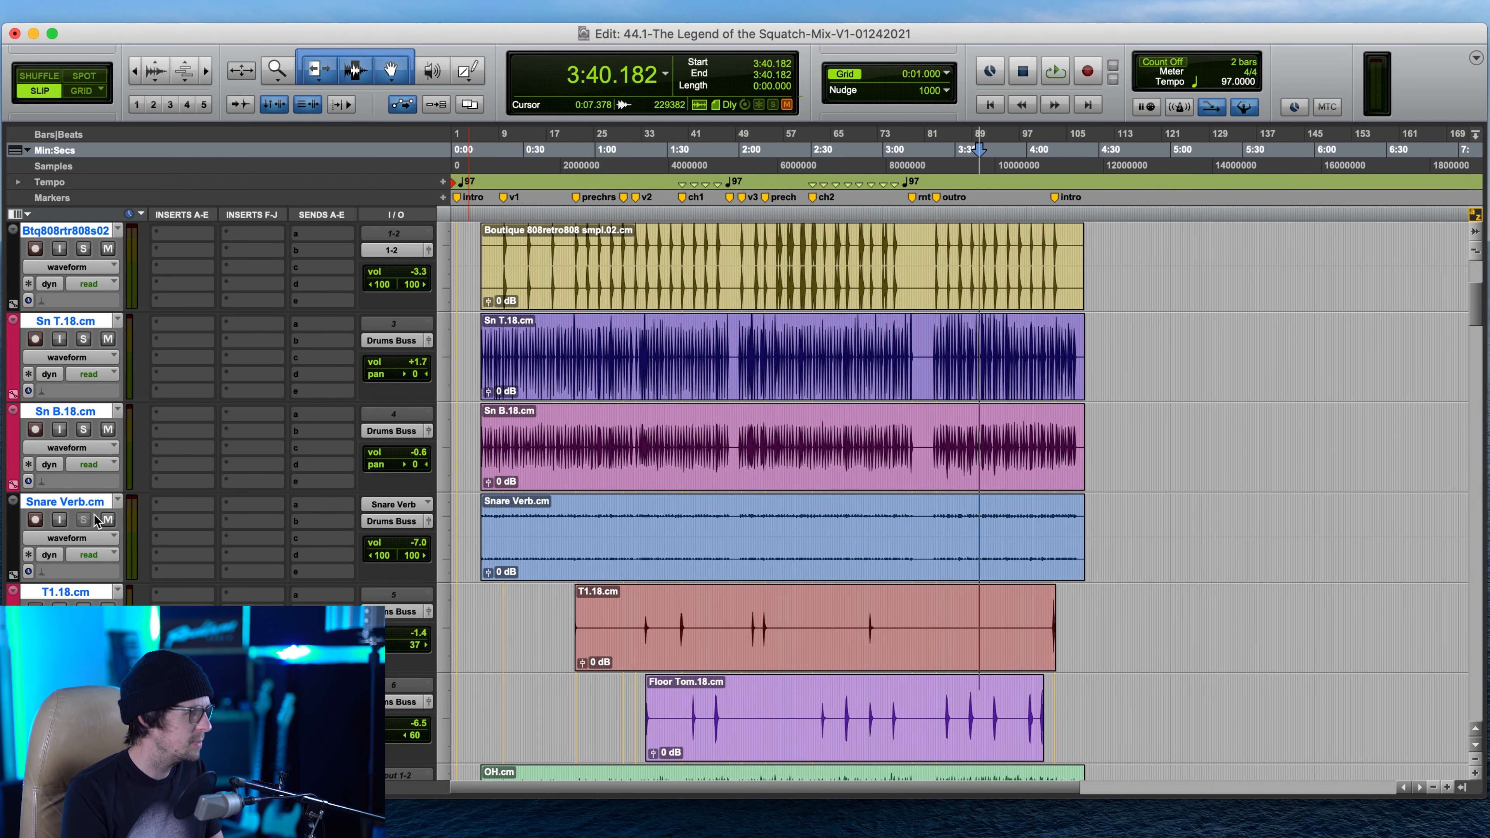
- Check the Snare Verb clip by soloing and unsoloing its track, and hide the track and make it inactive
{"action": "left_click", "coordinate": [492, 522]}
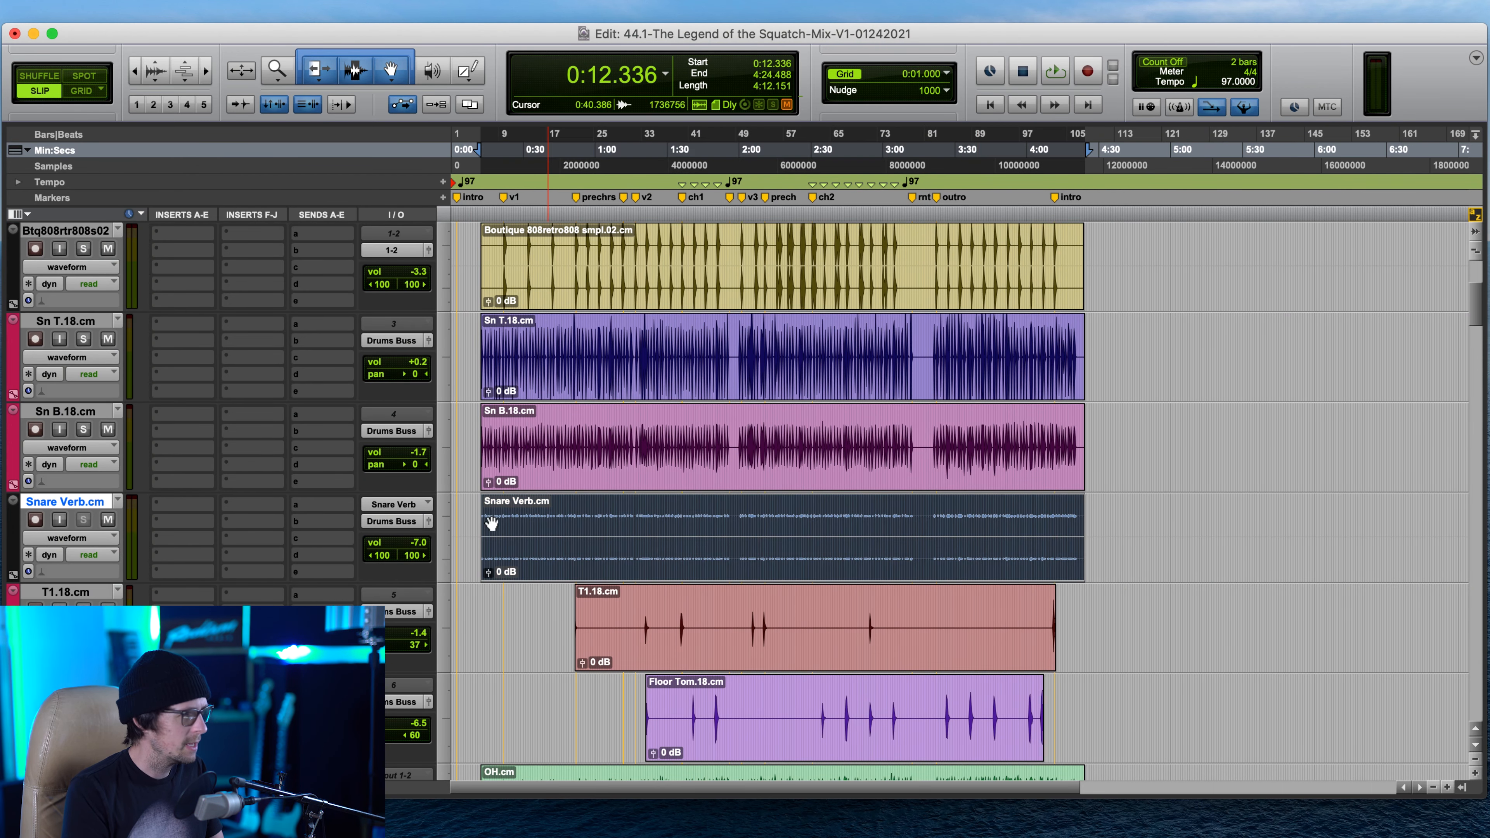
{"action": "left_click", "coordinate": [83, 519]}
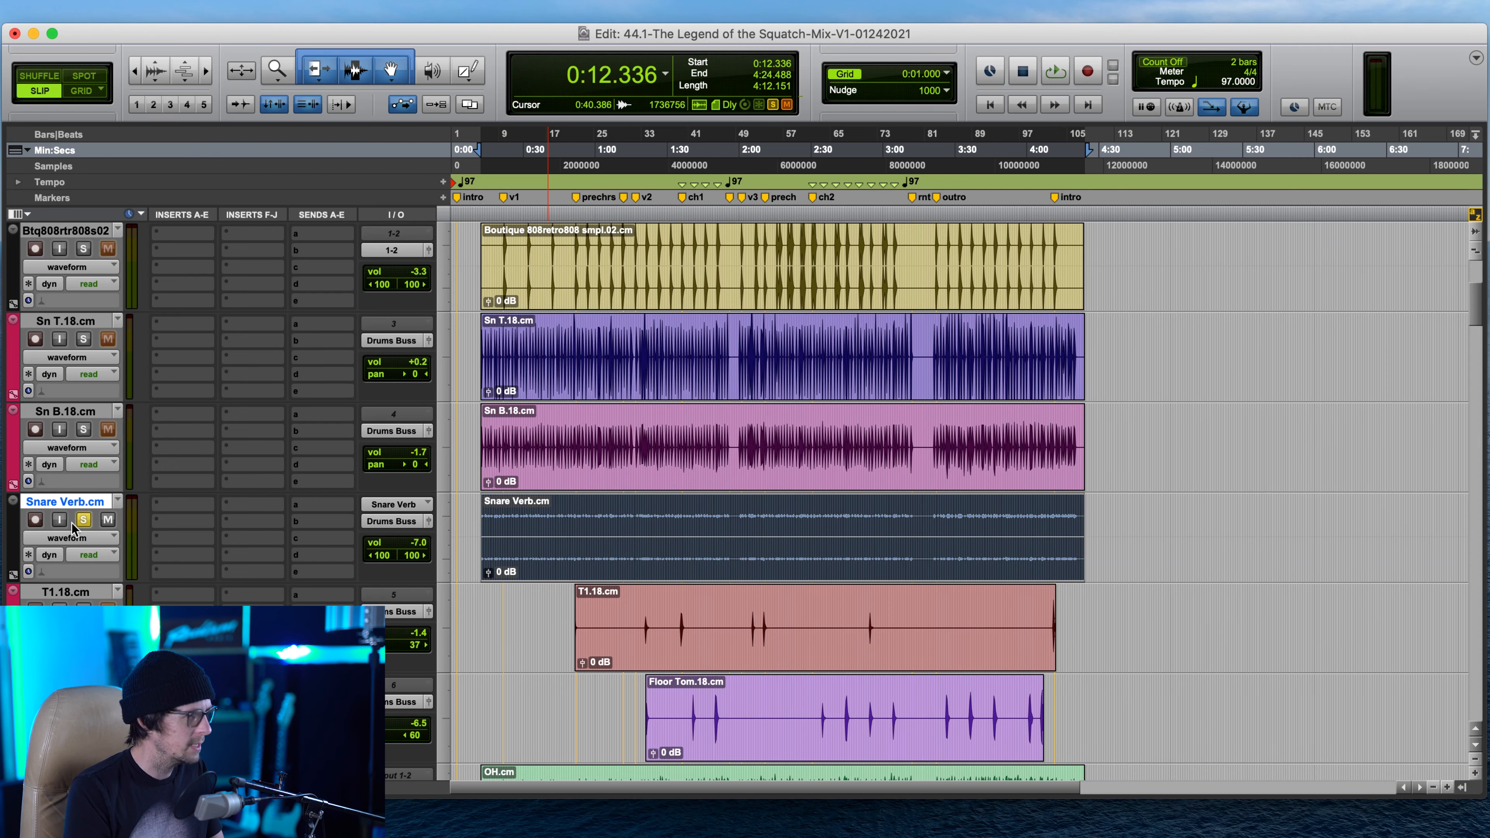
{"action": "left_click", "coordinate": [83, 519]}
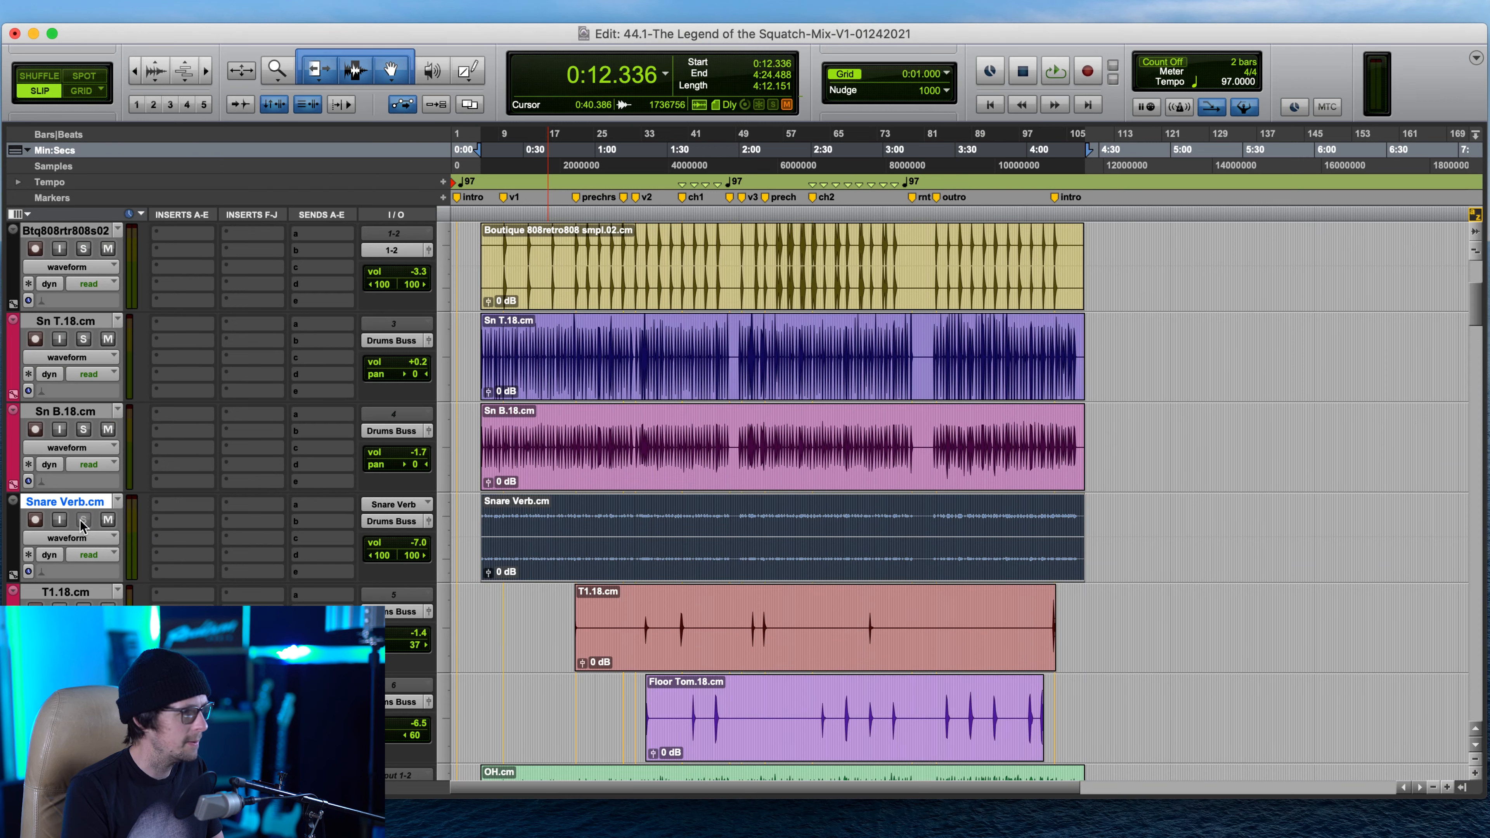
{"action": "right_click", "coordinate": [88, 500]}
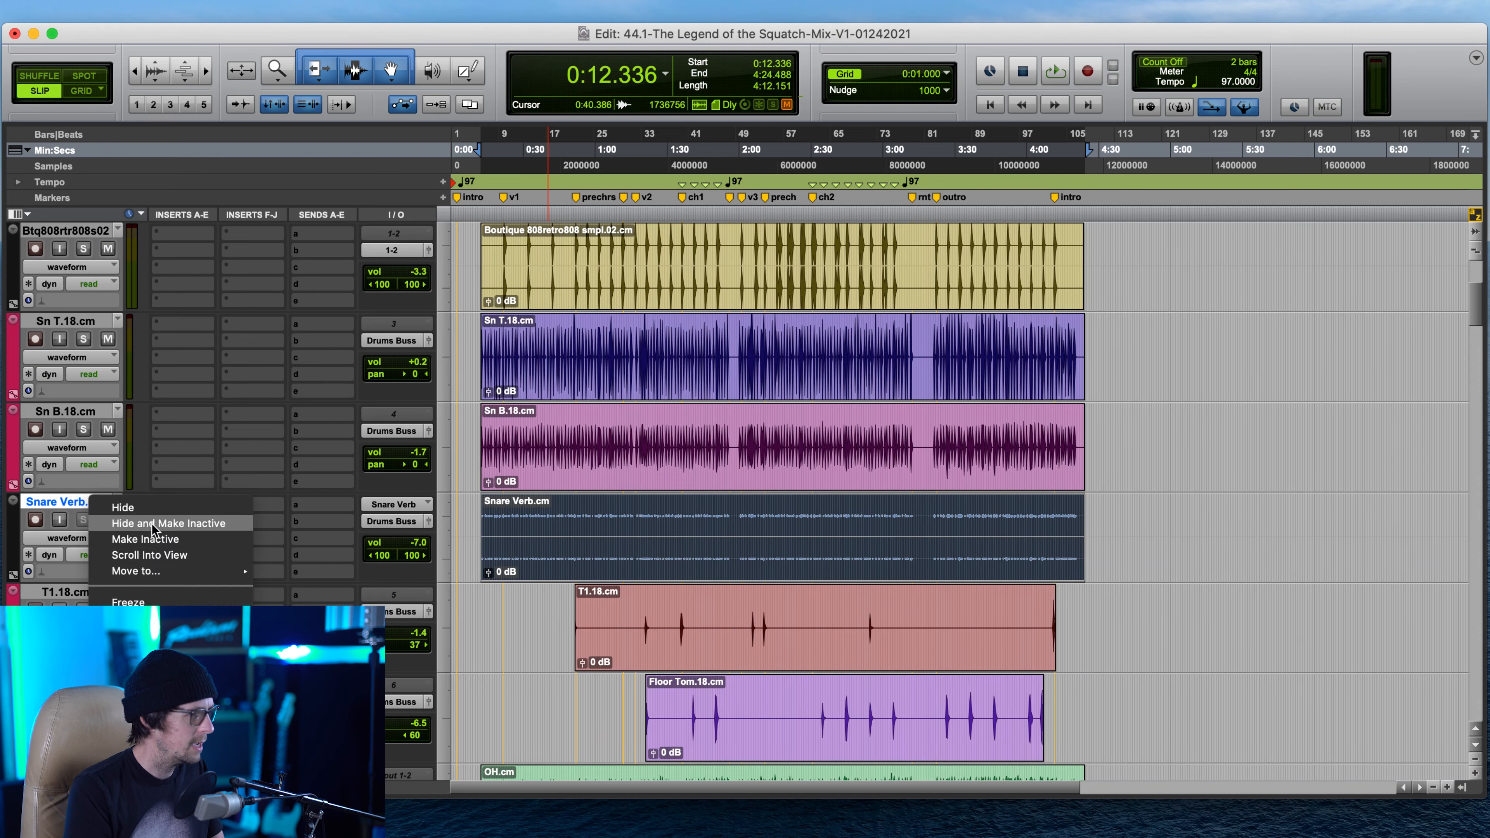
{"action": "left_click", "coordinate": [152, 528]}
- Select the Room track and move the selection up and down through the neighbouring drum tracks
{"action": "scroll", "coordinate": [176, 569], "scroll_direction": "down", "scroll_amount": 2}
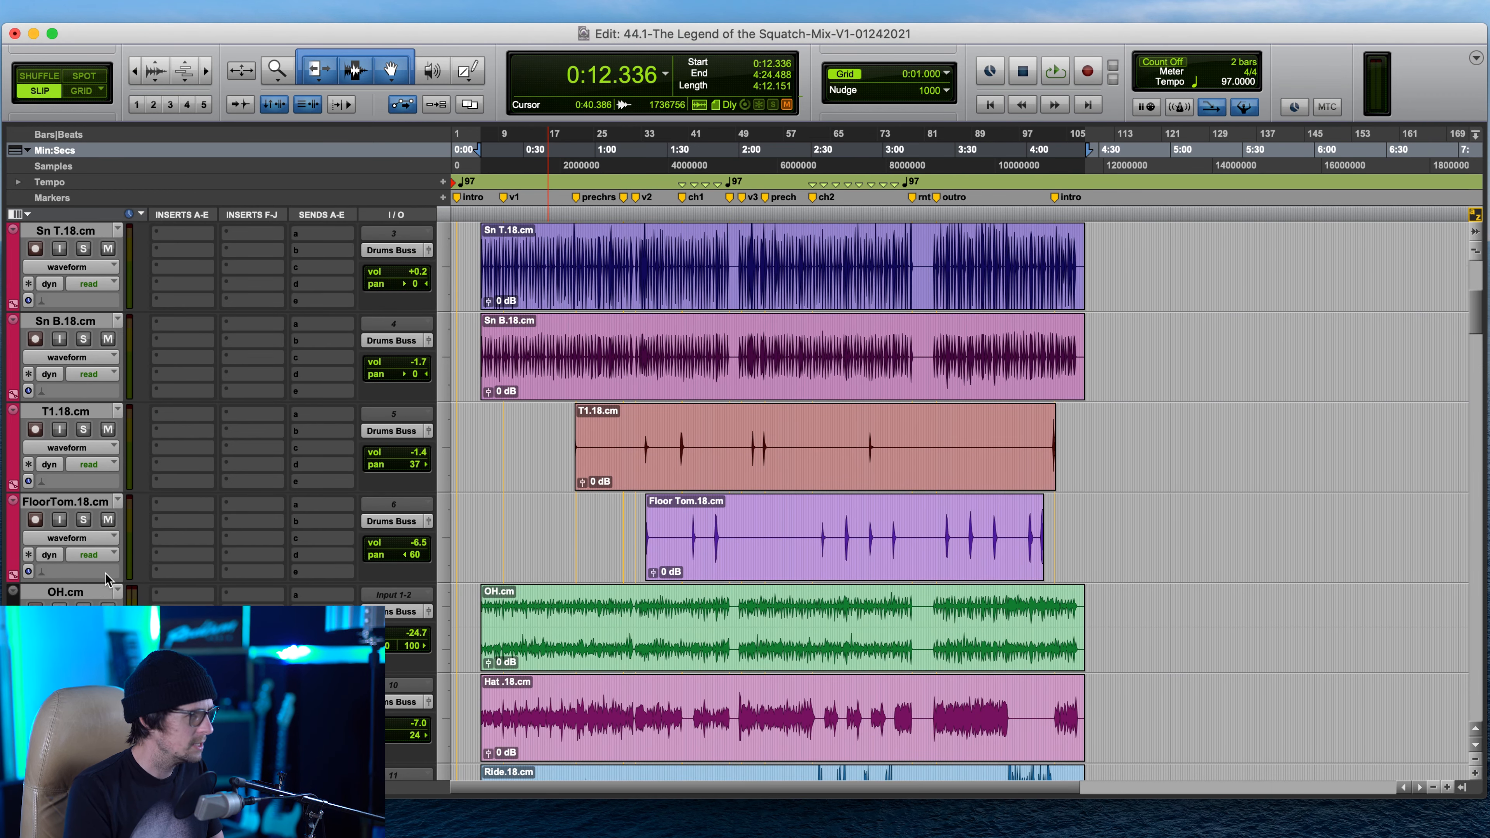
{"action": "scroll", "coordinate": [253, 563], "scroll_direction": "down", "scroll_amount": 1}
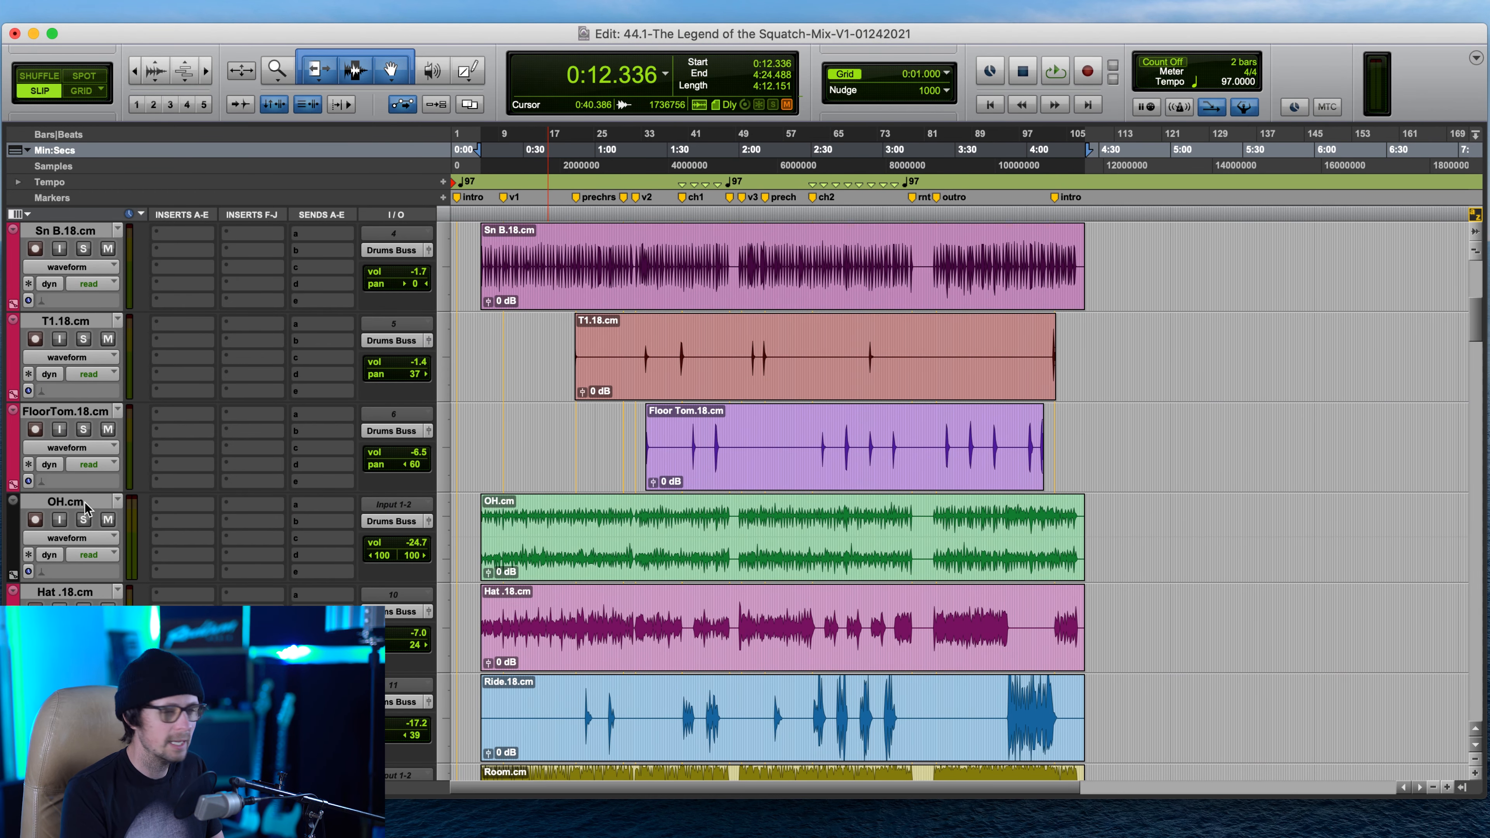
{"action": "scroll", "coordinate": [97, 521], "scroll_direction": "down", "scroll_amount": 1}
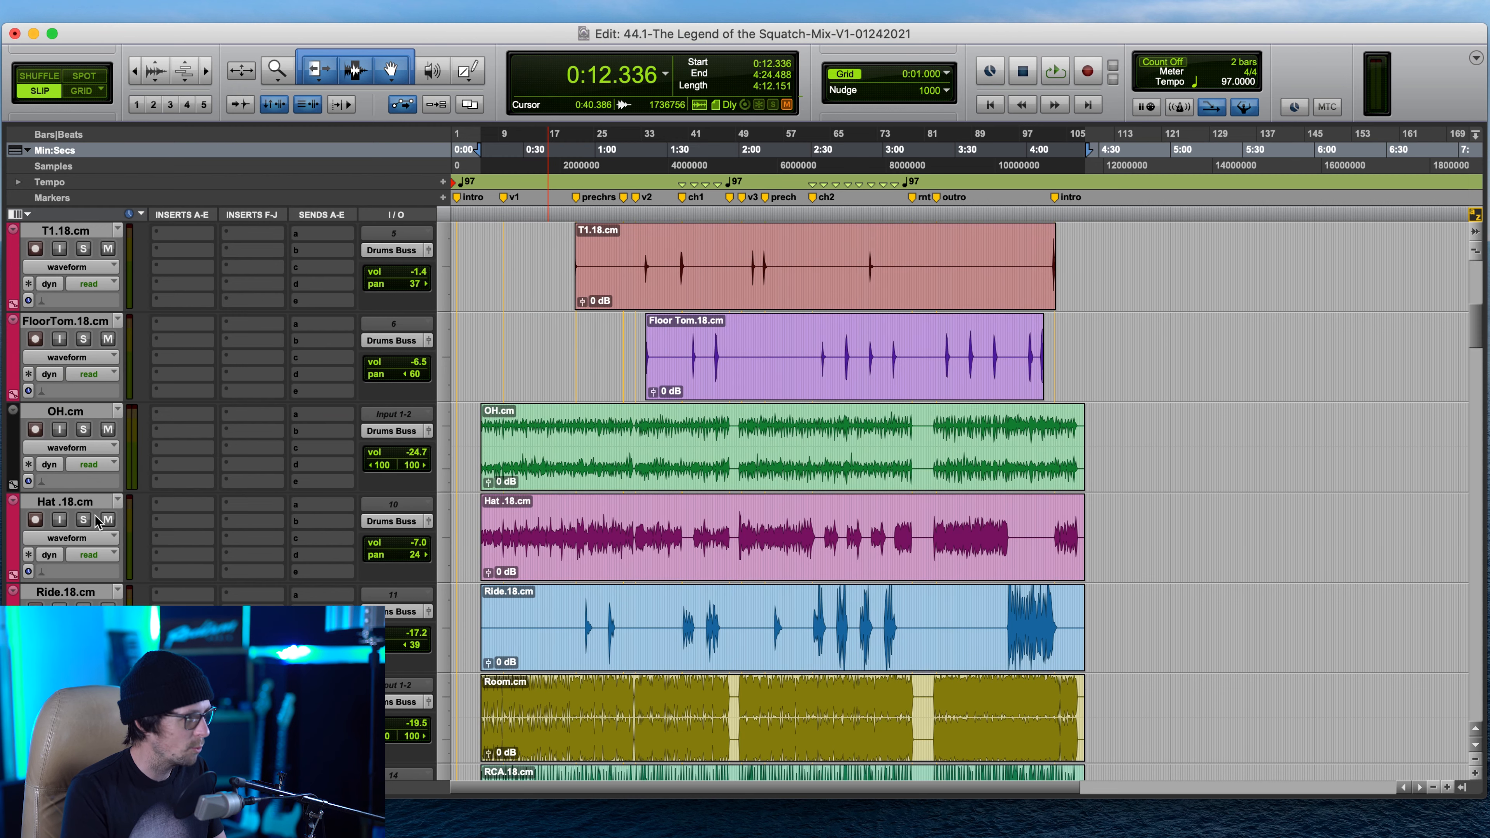
{"action": "scroll", "coordinate": [96, 521], "scroll_direction": "down", "scroll_amount": 1}
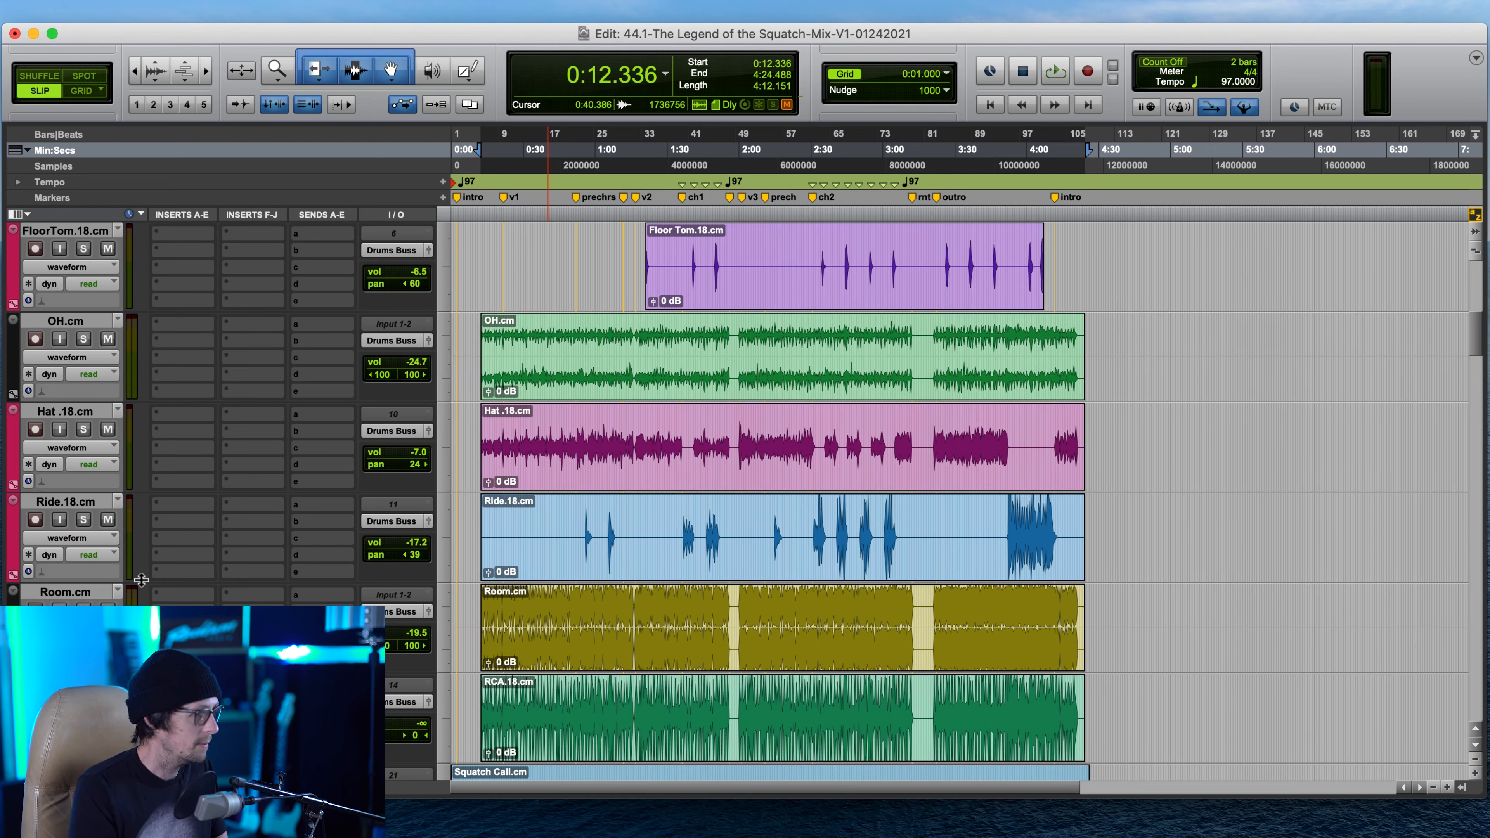
{"action": "left_click", "coordinate": [79, 594]}
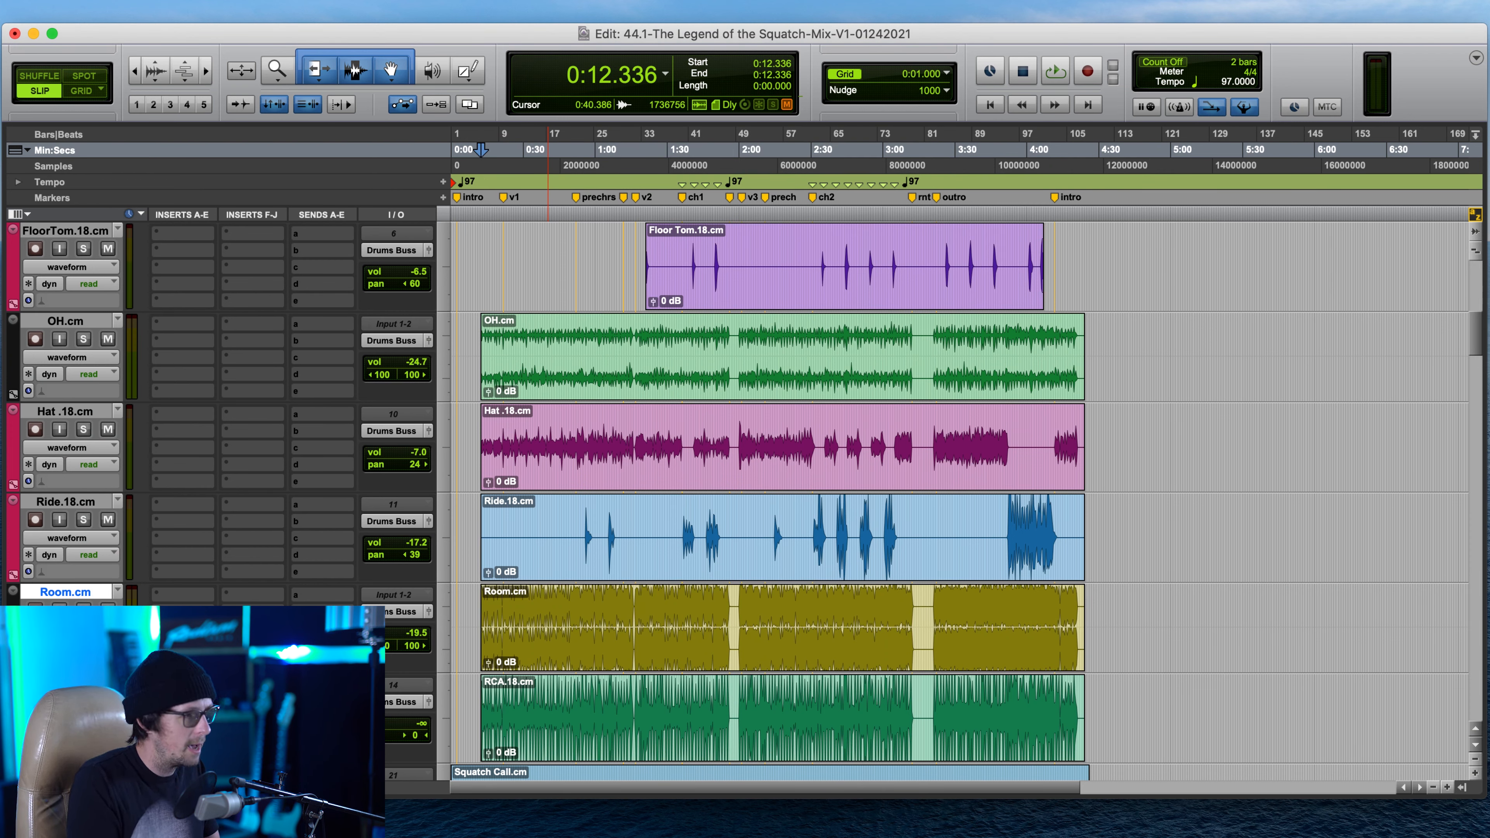
{"action": "left_click", "coordinate": [70, 683]}
{"action": "key", "text": "semicolon"}
{"action": "key", "text": "p"}
{"action": "key", "text": "p"}
{"action": "key", "text": "p"}
{"action": "key", "text": "p"}
{"action": "key", "text": "p"}
{"action": "key", "text": "semicolon"}
{"action": "key", "text": "semicolon"}
{"action": "key", "text": "semicolon"}
{"action": "key", "text": "p"}
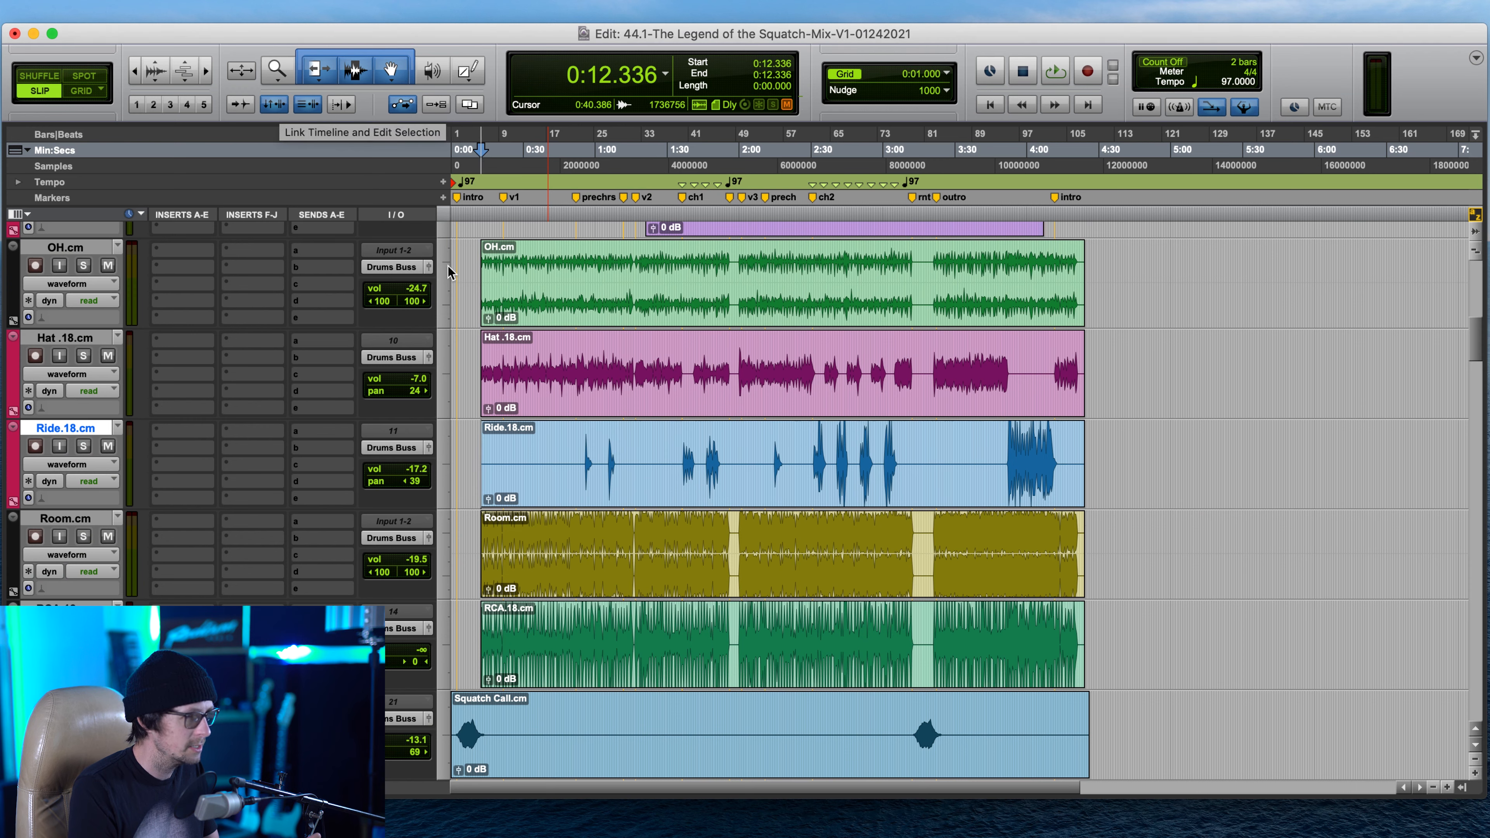
- Select the range from 0:51.647 to 1:19.607 on the Ride.18 clip and move the selection up and down through the tracks
{"action": "left_click_drag", "start_coordinate": [561, 464], "coordinate": [612, 443]}
{"action": "left_click_drag", "start_coordinate": [575, 445], "coordinate": [642, 448]}
{"action": "key", "text": "semicolon"}
{"action": "key", "text": "semicolon"}
{"action": "key", "text": "p"}
{"action": "key", "text": "p"}
{"action": "key", "text": "p"}
{"action": "key", "text": "semicolon"}
{"action": "key", "text": "semicolon"}
{"action": "key", "text": "semicolon"}
{"action": "key", "text": "semicolon"}
{"action": "key", "text": "semicolon"}
{"action": "key", "text": "p"}
{"action": "key", "text": "p"}
{"action": "key", "text": "p"}
- Switch off Link Track and Edit Selection and move the edit range up and down through the drum tracks
{"action": "left_click", "coordinate": [301, 106]}
{"action": "key", "text": "semicolon"}
{"action": "key", "text": "semicolon"}
{"action": "key", "text": "p"}
{"action": "key", "text": "p"}
{"action": "key", "text": "p"}
{"action": "key", "text": "p"}
{"action": "key", "text": "semicolon"}
{"action": "key", "text": "semicolon"}
{"action": "key", "text": "semicolon"}
{"action": "key", "text": "semicolon"}
{"action": "key", "text": "semicolon"}
{"action": "key", "text": "p"}
{"action": "key", "text": "p"}
{"action": "key", "text": "p"}
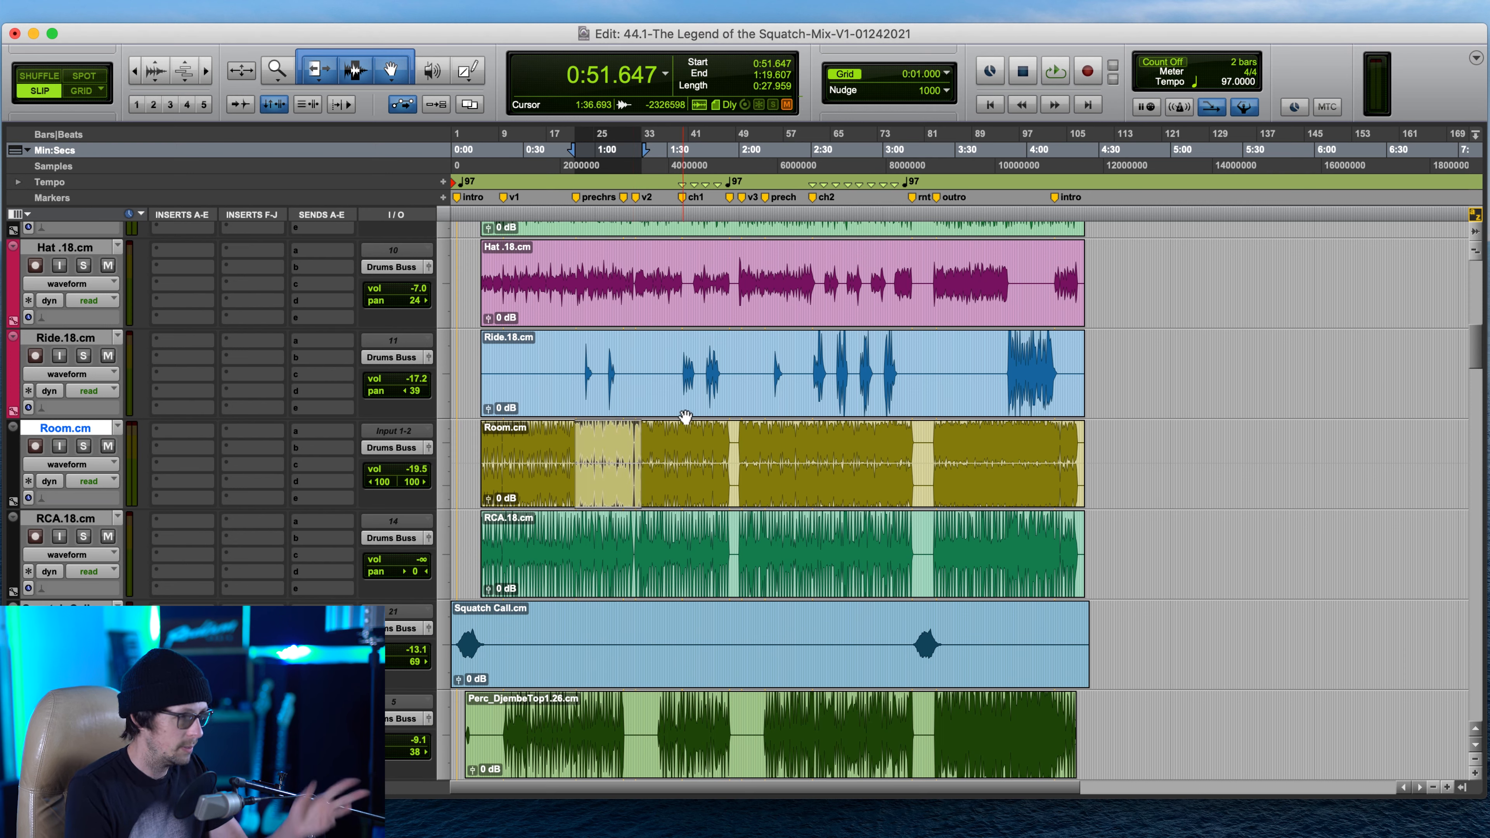
{"action": "key", "text": "semicolon"}
{"action": "key", "text": "semicolon"}
{"action": "key", "text": "semicolon"}
{"action": "key", "text": "semicolon"}
{"action": "key", "text": "p"}
{"action": "key", "text": "p"}
{"action": "key", "text": "p"}
{"action": "key", "text": "p"}
- Switch Link Track and Edit Selection back on and select the RCA.18 track with the edit cursor at 0:55.919
{"action": "left_click", "coordinate": [306, 105]}
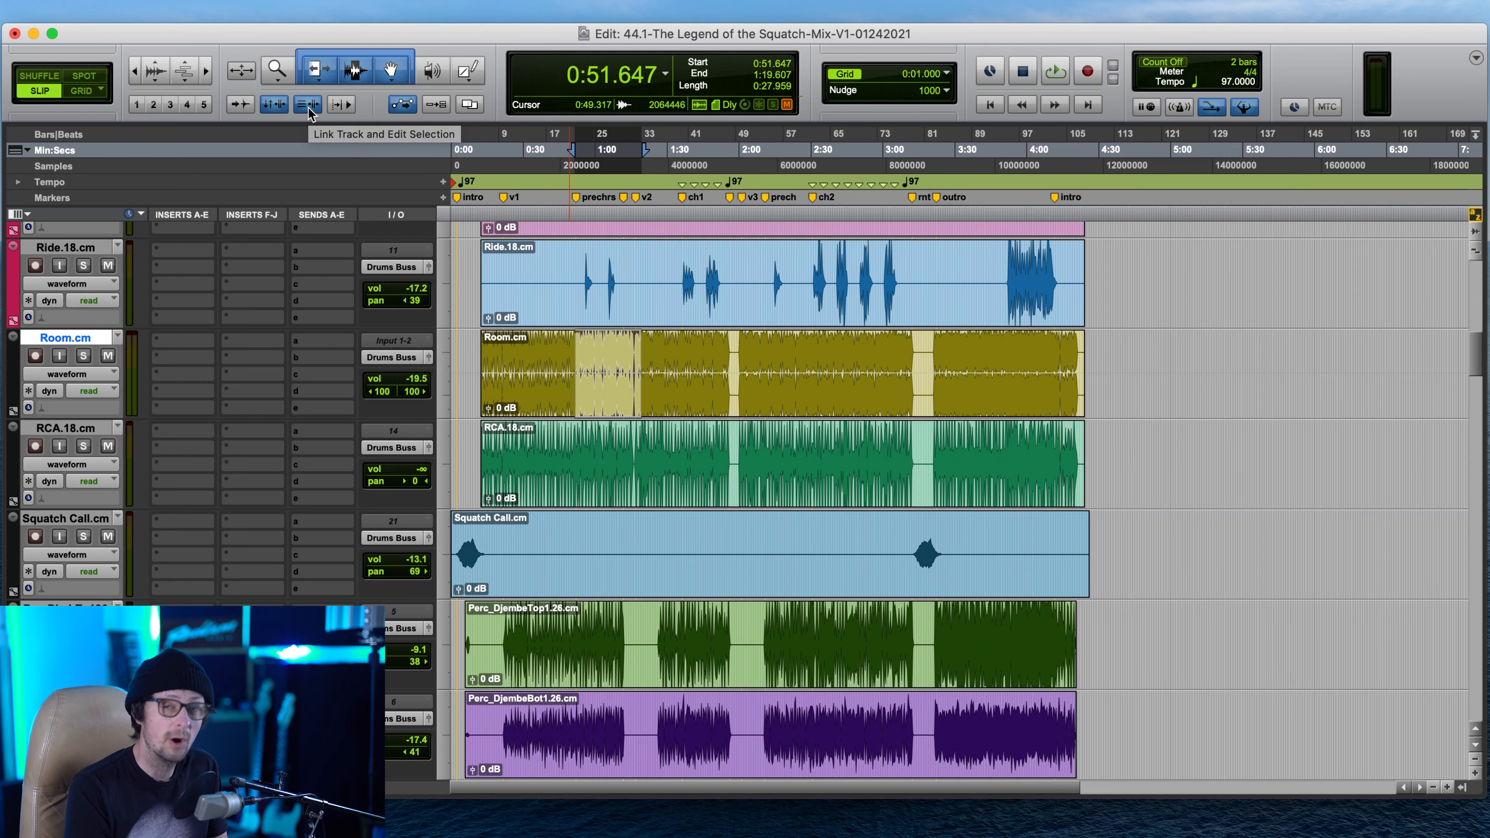
{"action": "left_click", "coordinate": [65, 425]}
{"action": "left_click", "coordinate": [569, 441]}
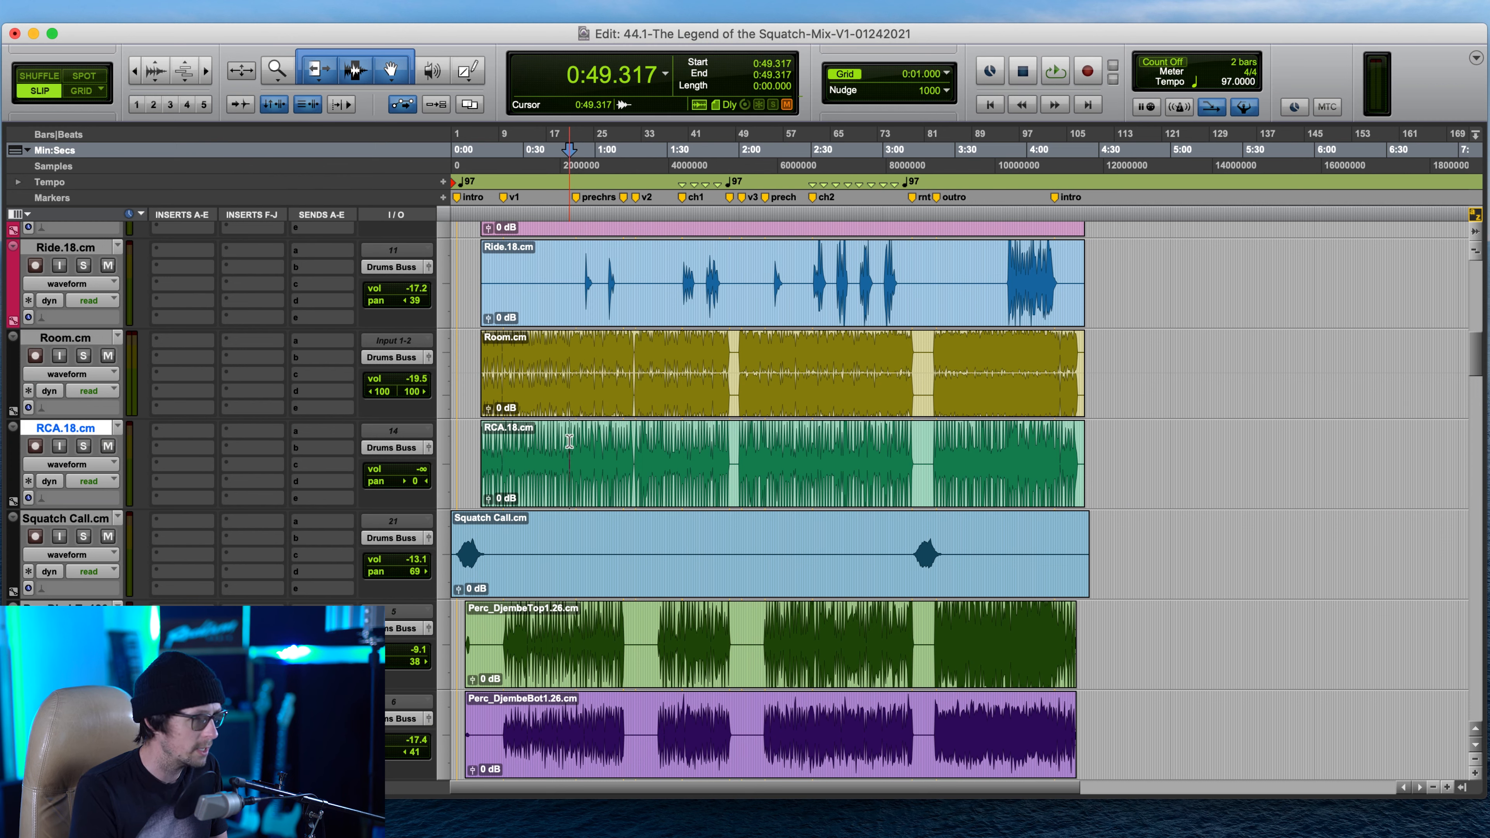
{"action": "left_click", "coordinate": [585, 364]}
{"action": "left_click", "coordinate": [69, 433]}
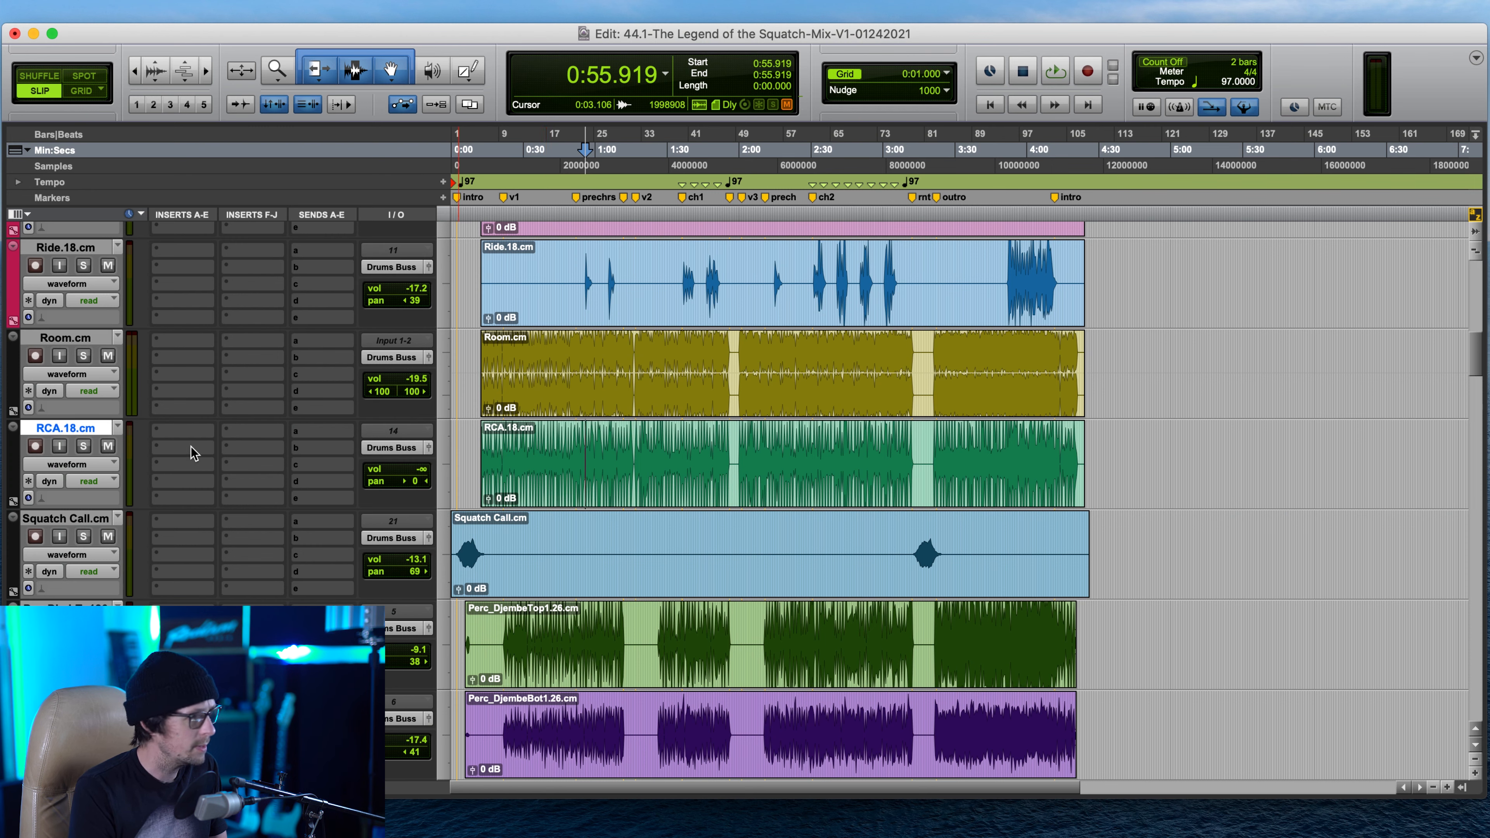
- Select the Squatch Call track and place the edit cursor at 0:07.766 on its first call
{"action": "left_click", "coordinate": [77, 518]}
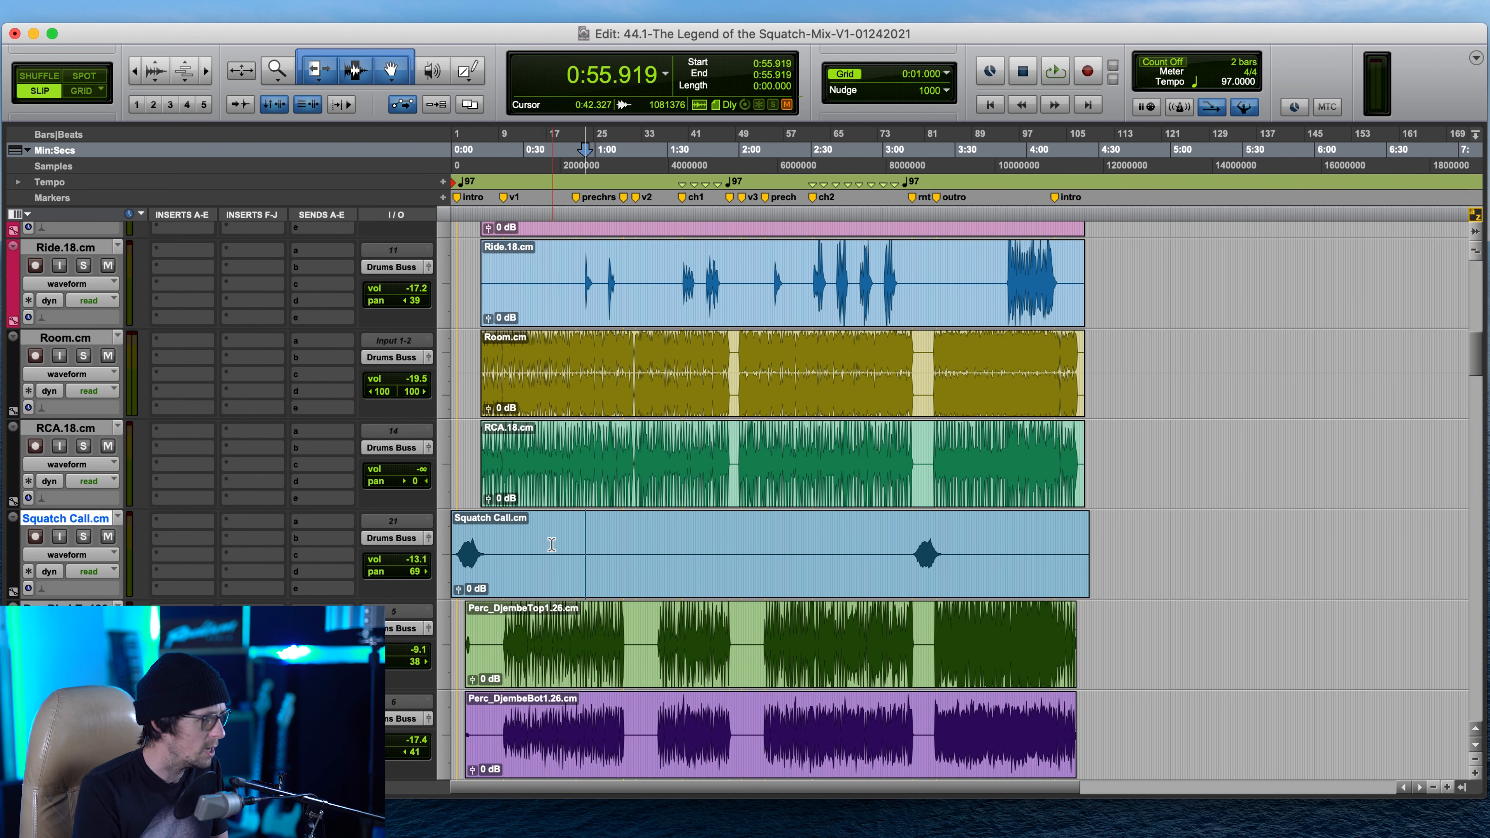
{"action": "left_click", "coordinate": [470, 551]}
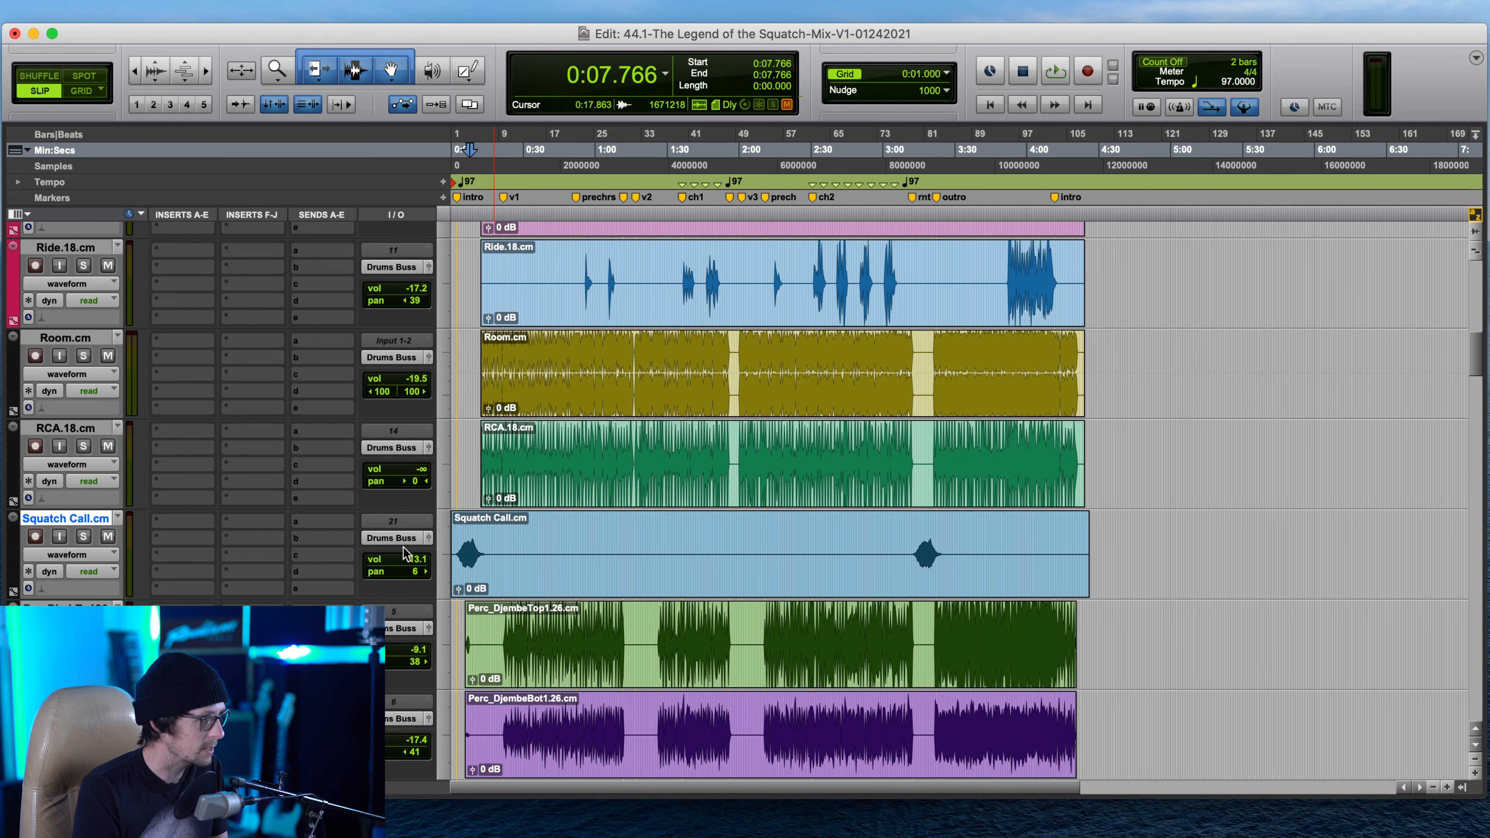
{"action": "scroll", "coordinate": [768, 540], "scroll_direction": "down", "scroll_amount": 5}
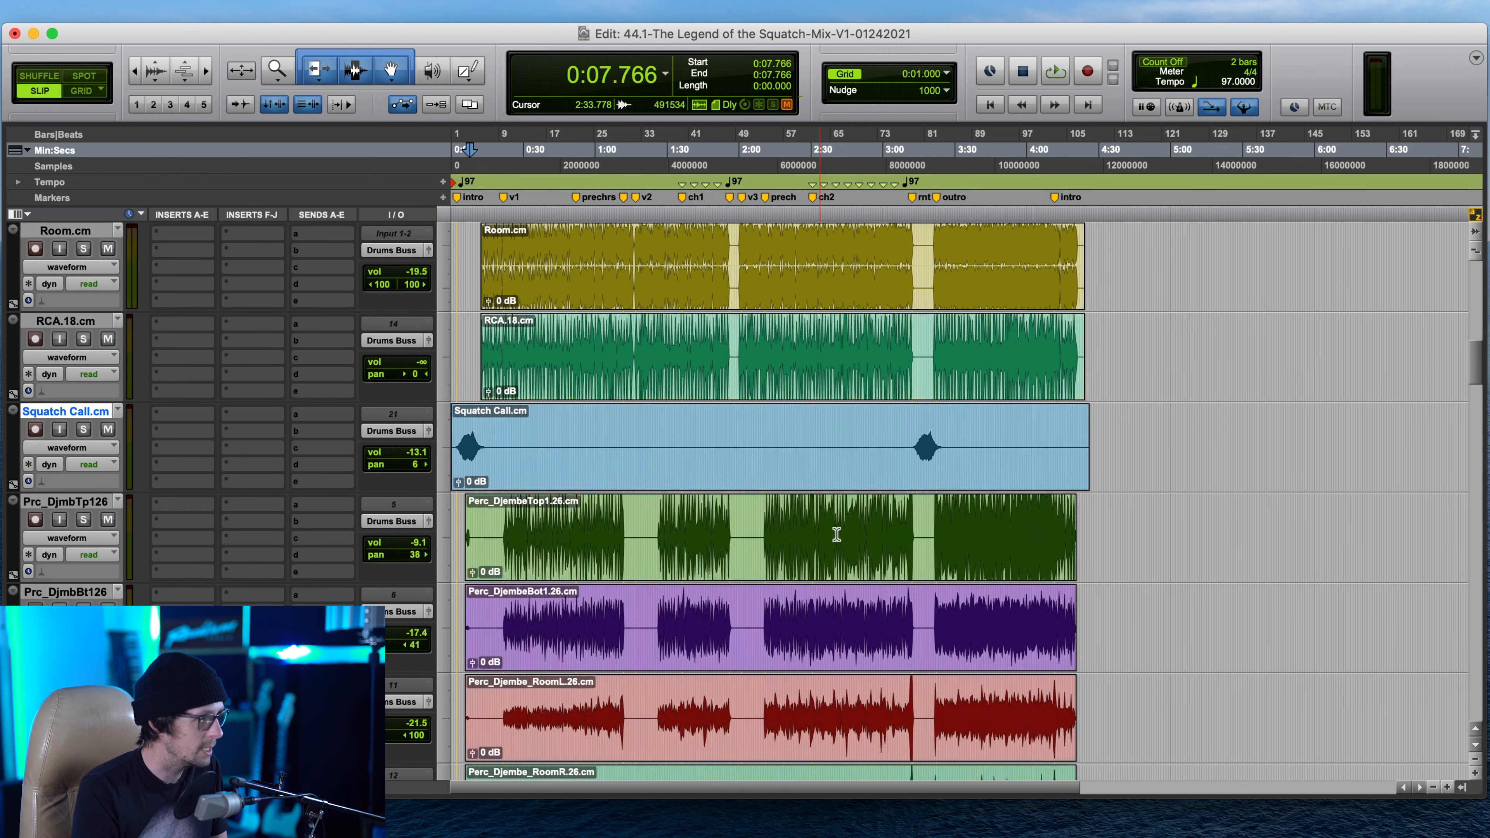
- Select the djembe top, left room and right room tracks in turn, ending with the edit cursor at 0:36.502 on Prc_Djmb_RR26
{"action": "scroll", "coordinate": [777, 383], "scroll_direction": "up", "scroll_amount": 3}
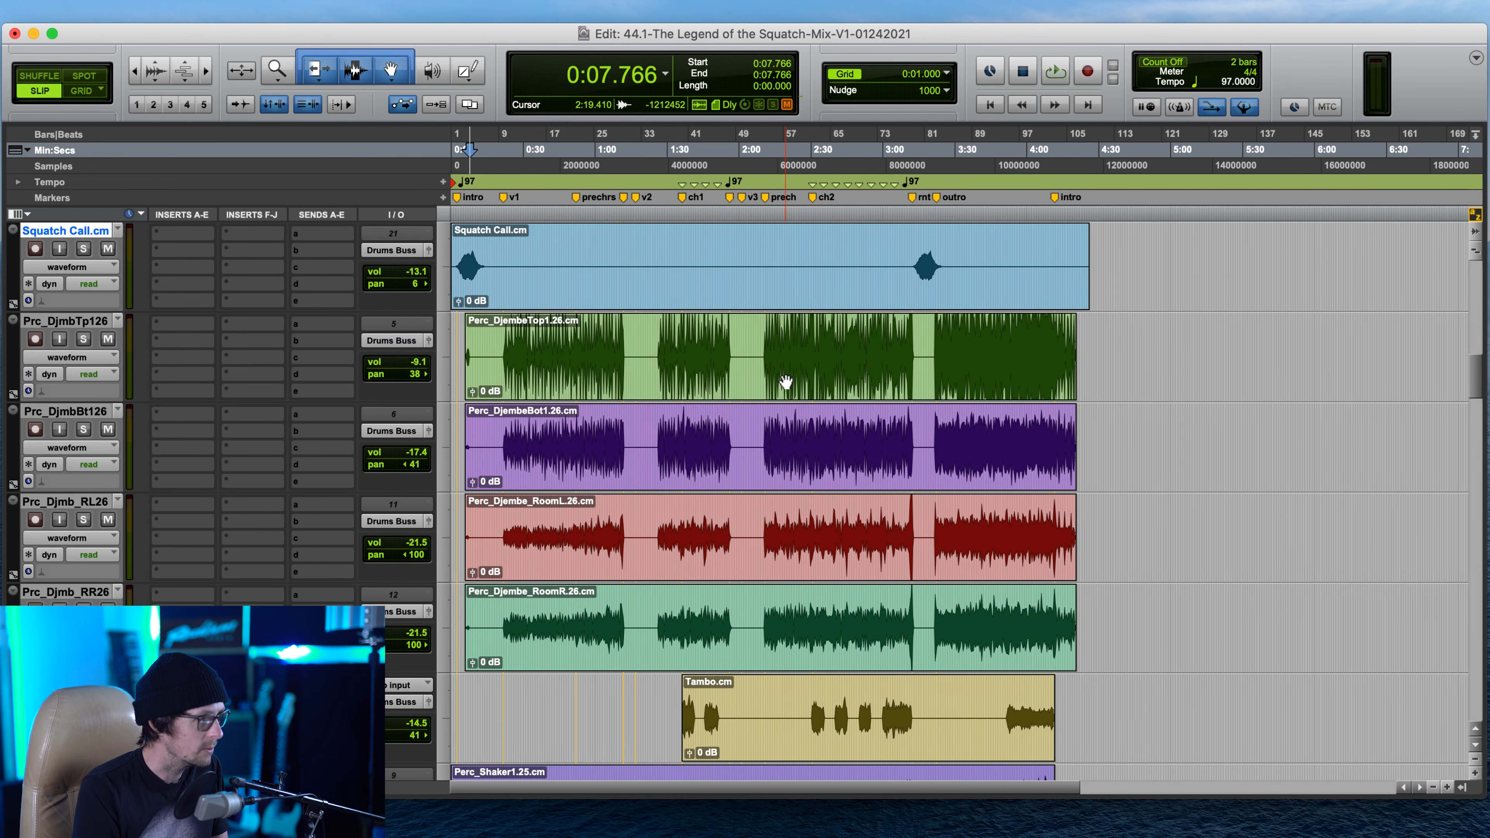
{"action": "left_click", "coordinate": [511, 349]}
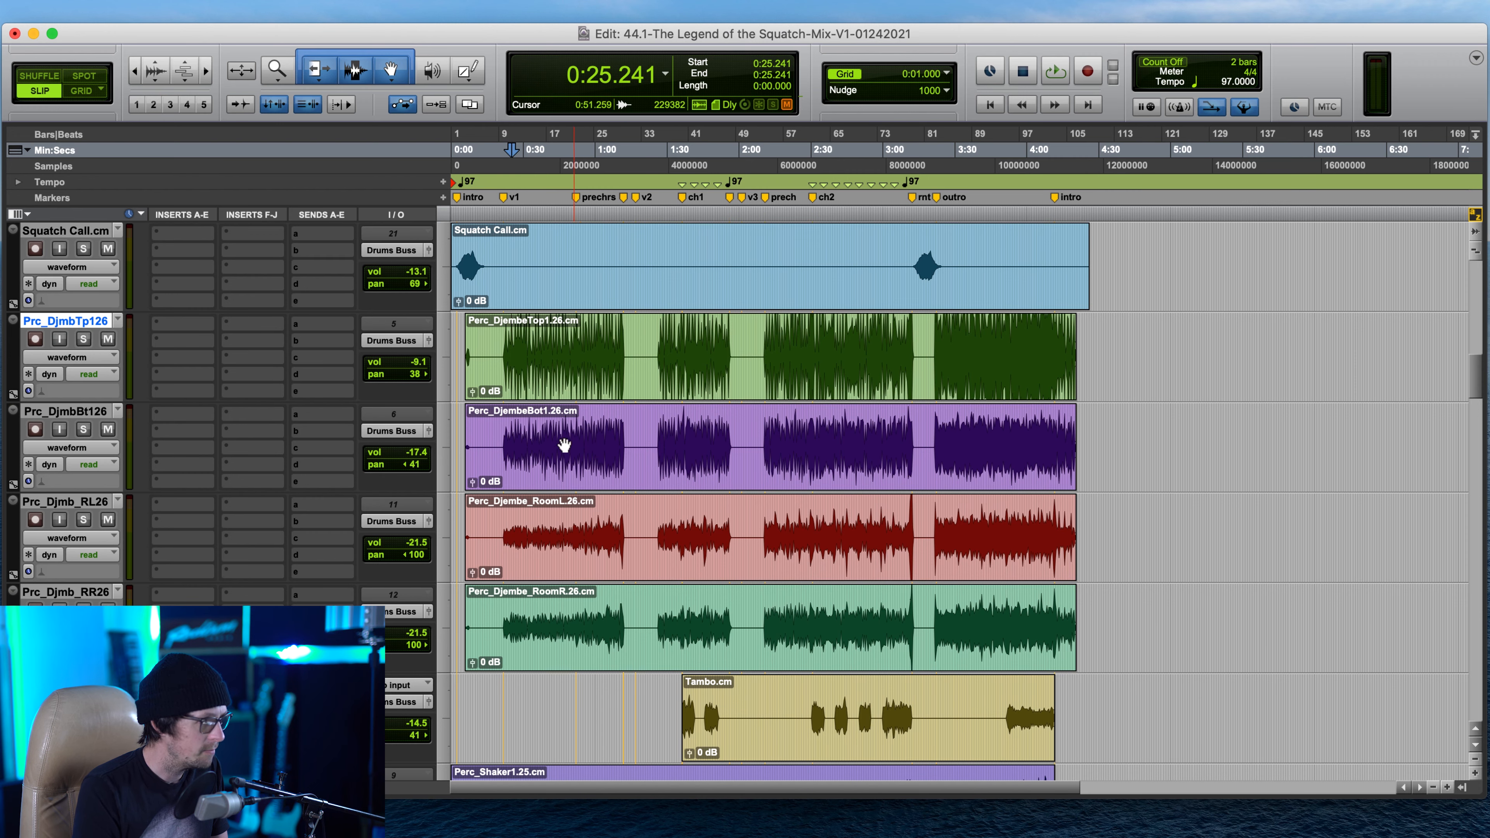
{"action": "left_click", "coordinate": [523, 512]}
{"action": "left_click", "coordinate": [538, 609]}
- Examine the percussion tracks from the djembes down through Tambo, shaker, bag, rain stick and Perc_didj, and back up to Squatch Call
{"action": "scroll", "coordinate": [538, 609], "scroll_direction": "down", "scroll_amount": 2}
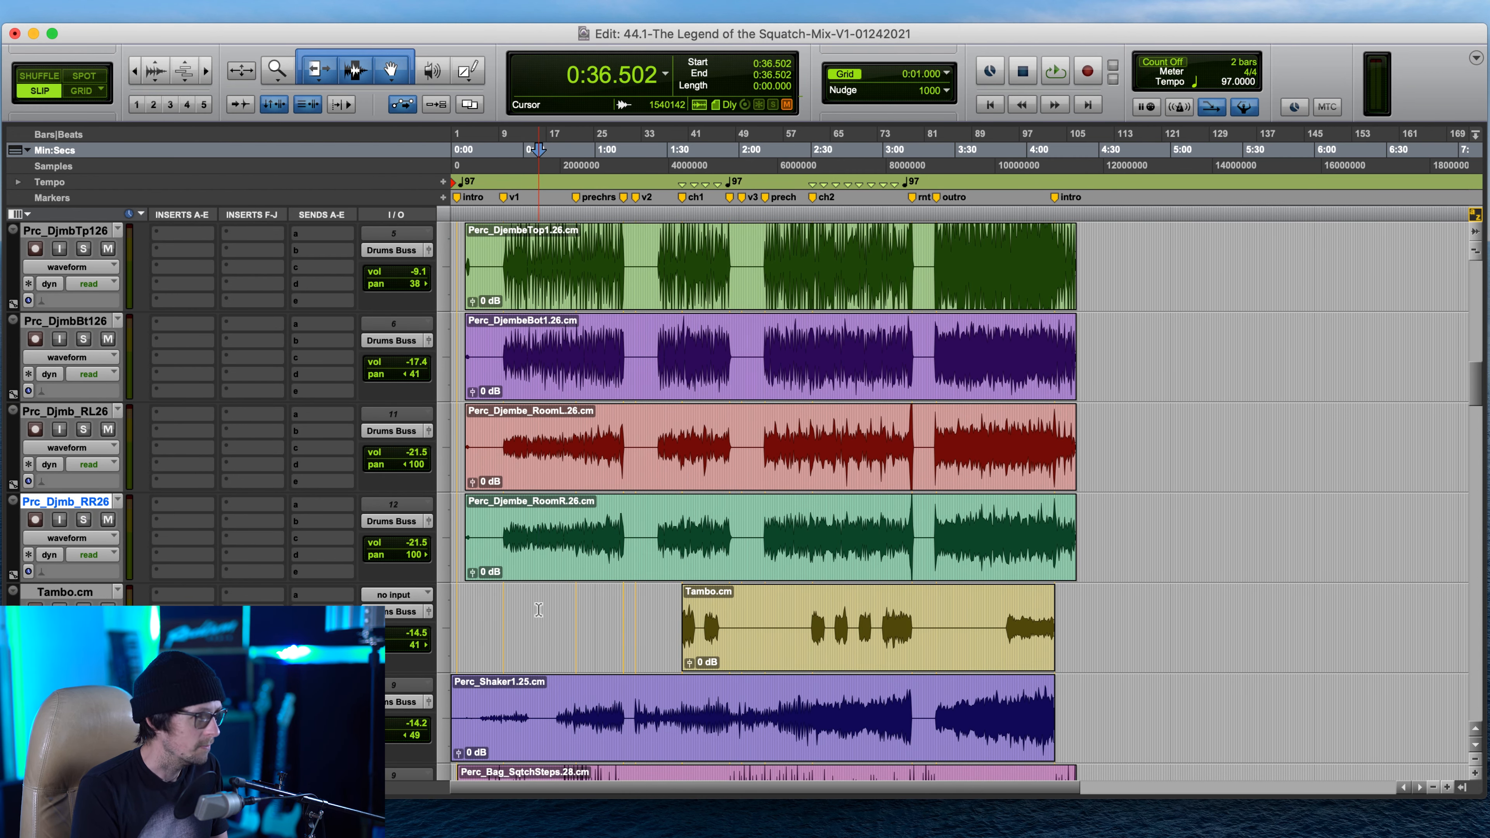
{"action": "scroll", "coordinate": [538, 609], "scroll_direction": "down", "scroll_amount": 1}
{"action": "scroll", "coordinate": [578, 608], "scroll_direction": "down", "scroll_amount": 2}
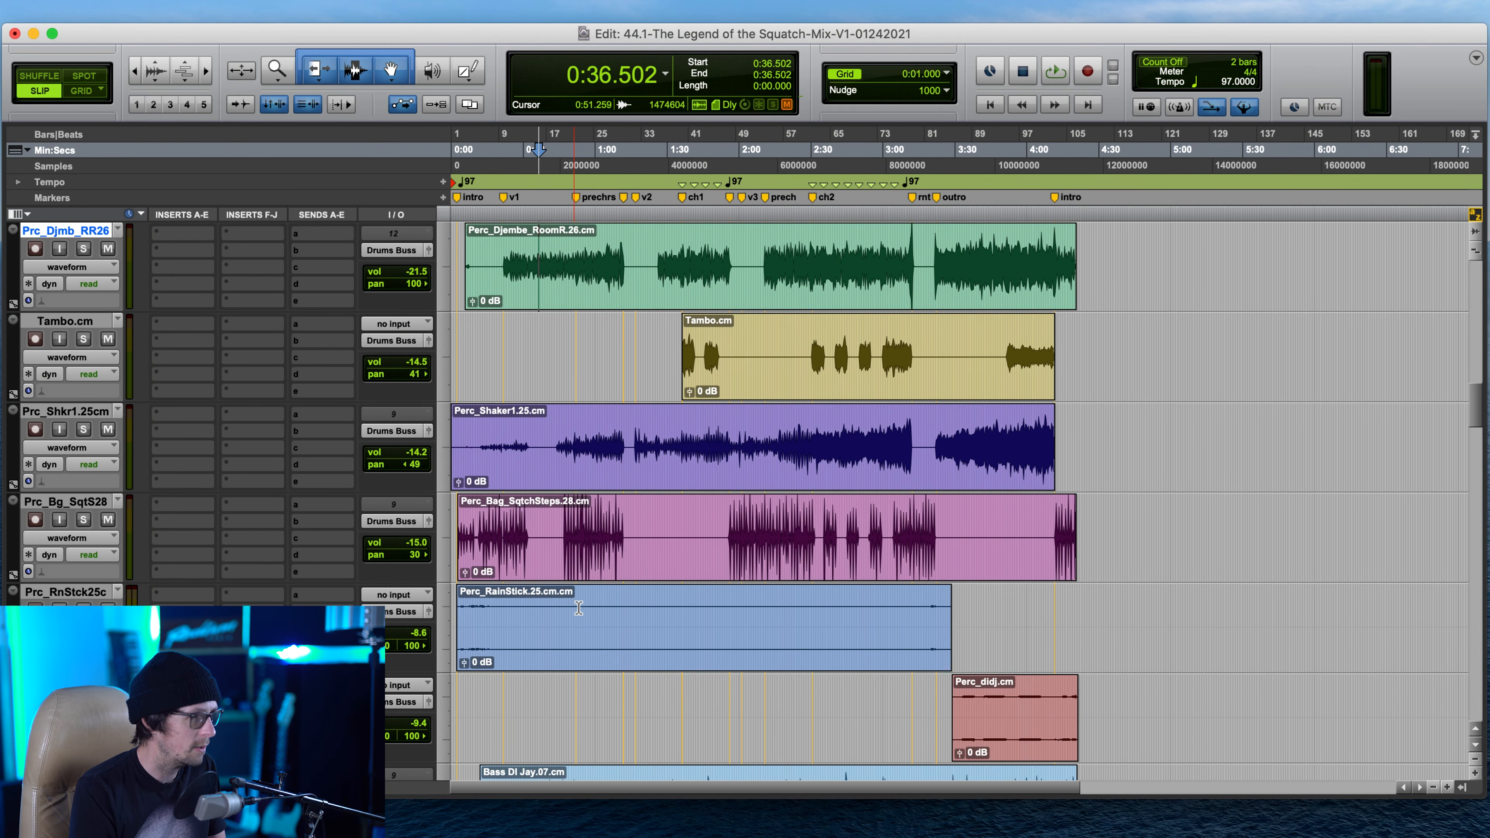
{"action": "scroll", "coordinate": [579, 608], "scroll_direction": "down", "scroll_amount": 1}
{"action": "scroll", "coordinate": [762, 532], "scroll_direction": "down", "scroll_amount": 1}
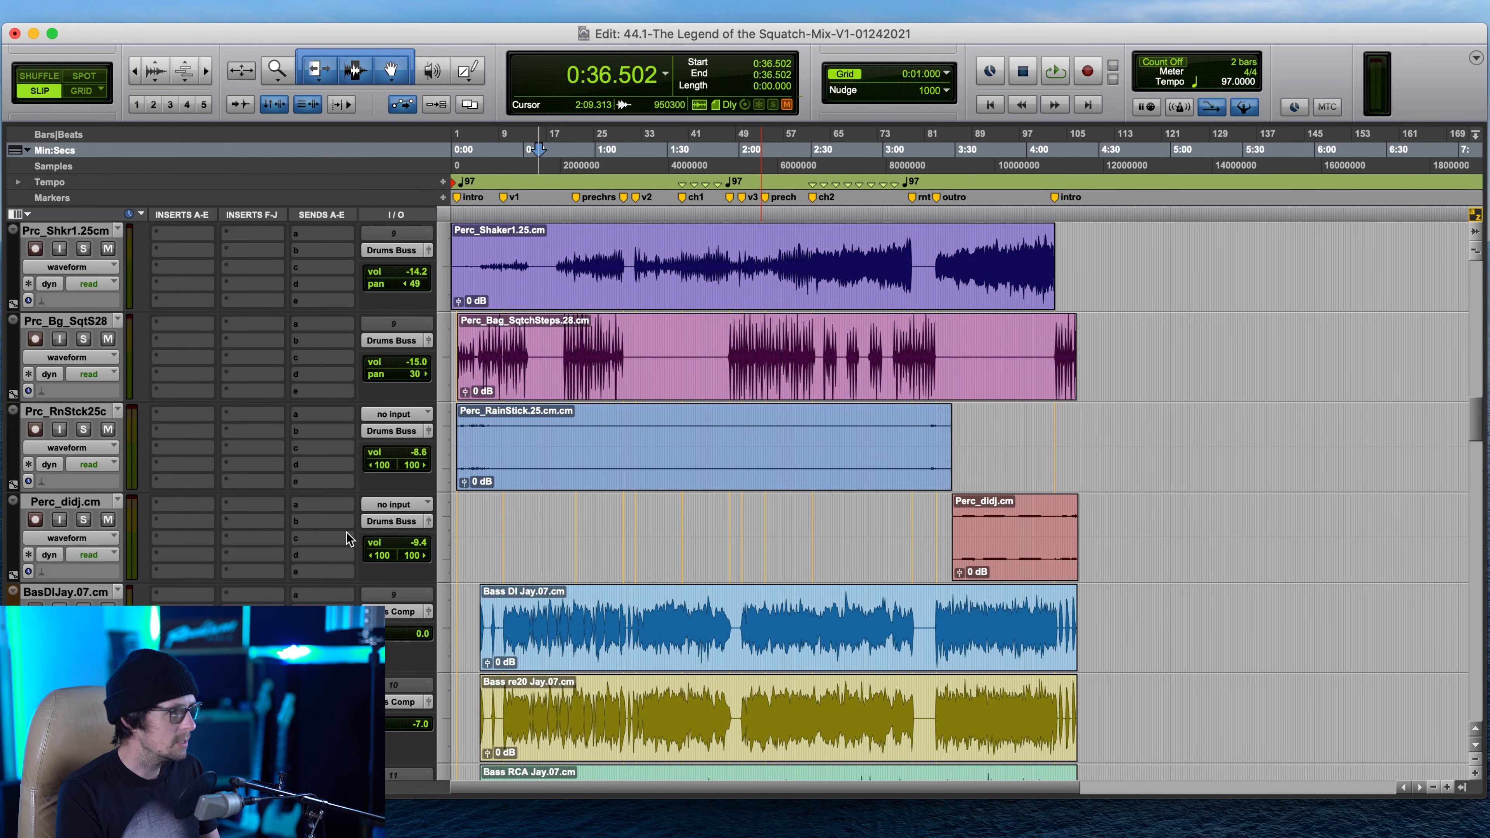
{"action": "scroll", "coordinate": [511, 479], "scroll_direction": "up", "scroll_amount": 4}
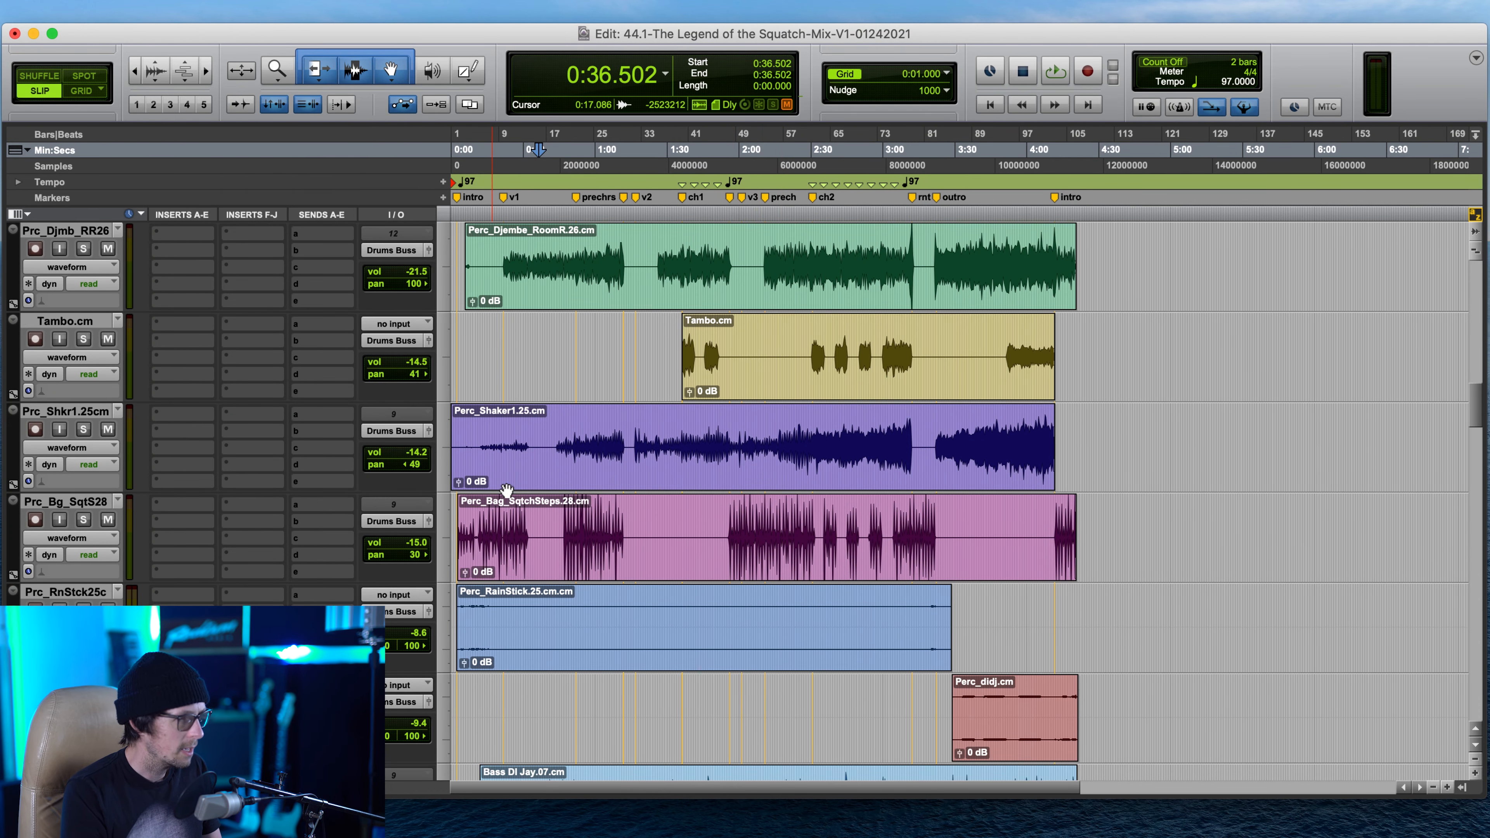
{"action": "scroll", "coordinate": [615, 543], "scroll_direction": "up", "scroll_amount": 2}
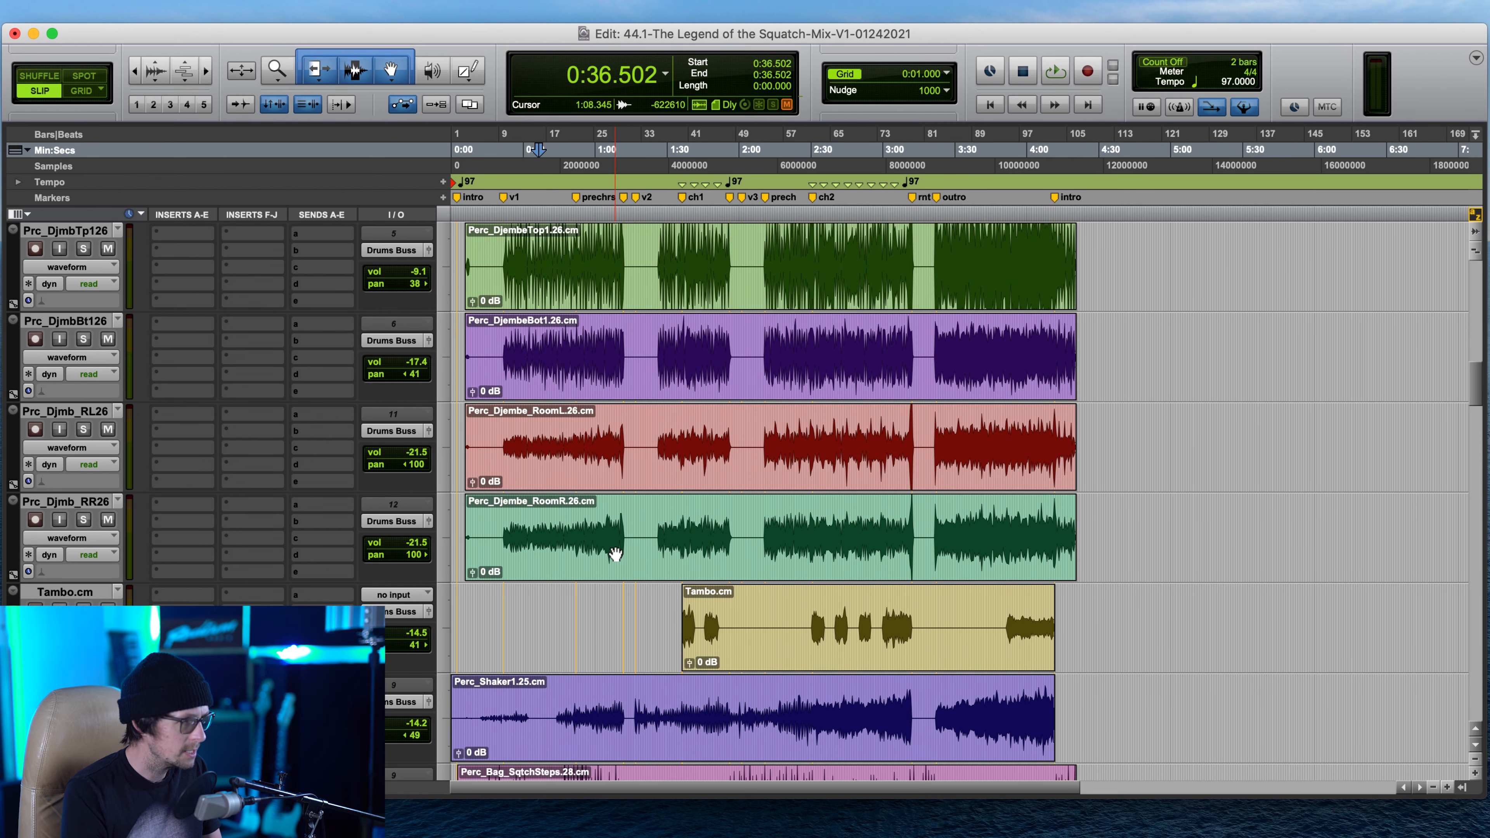
{"action": "scroll", "coordinate": [505, 405], "scroll_direction": "up", "scroll_amount": 4}
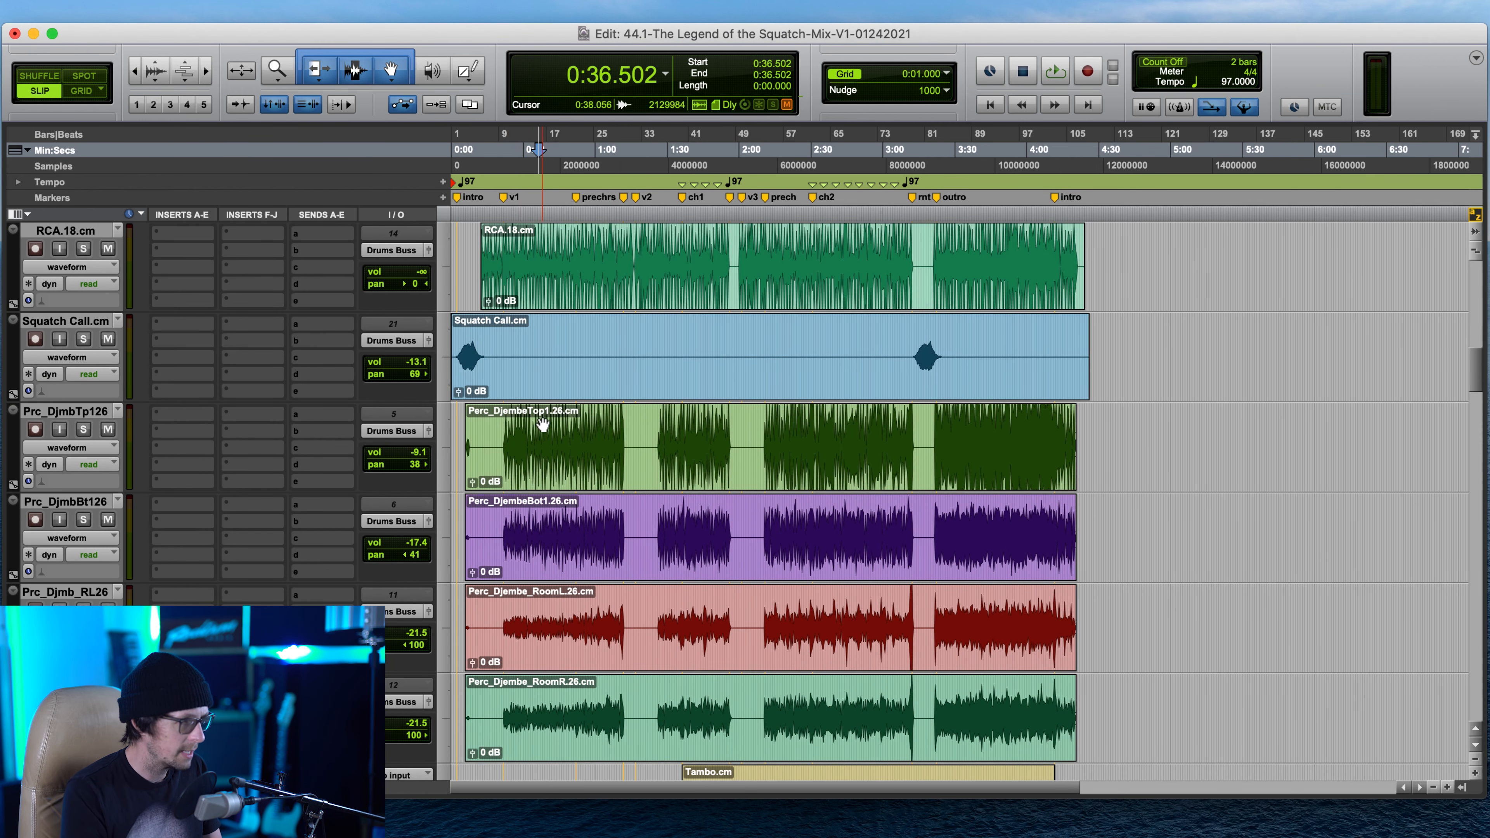
- Select the percussion tracks from Squatch Call downward and route their outputs to a new stereo aux input track named Perc Mix
{"action": "scroll", "coordinate": [548, 520], "scroll_direction": "down", "scroll_amount": 2}
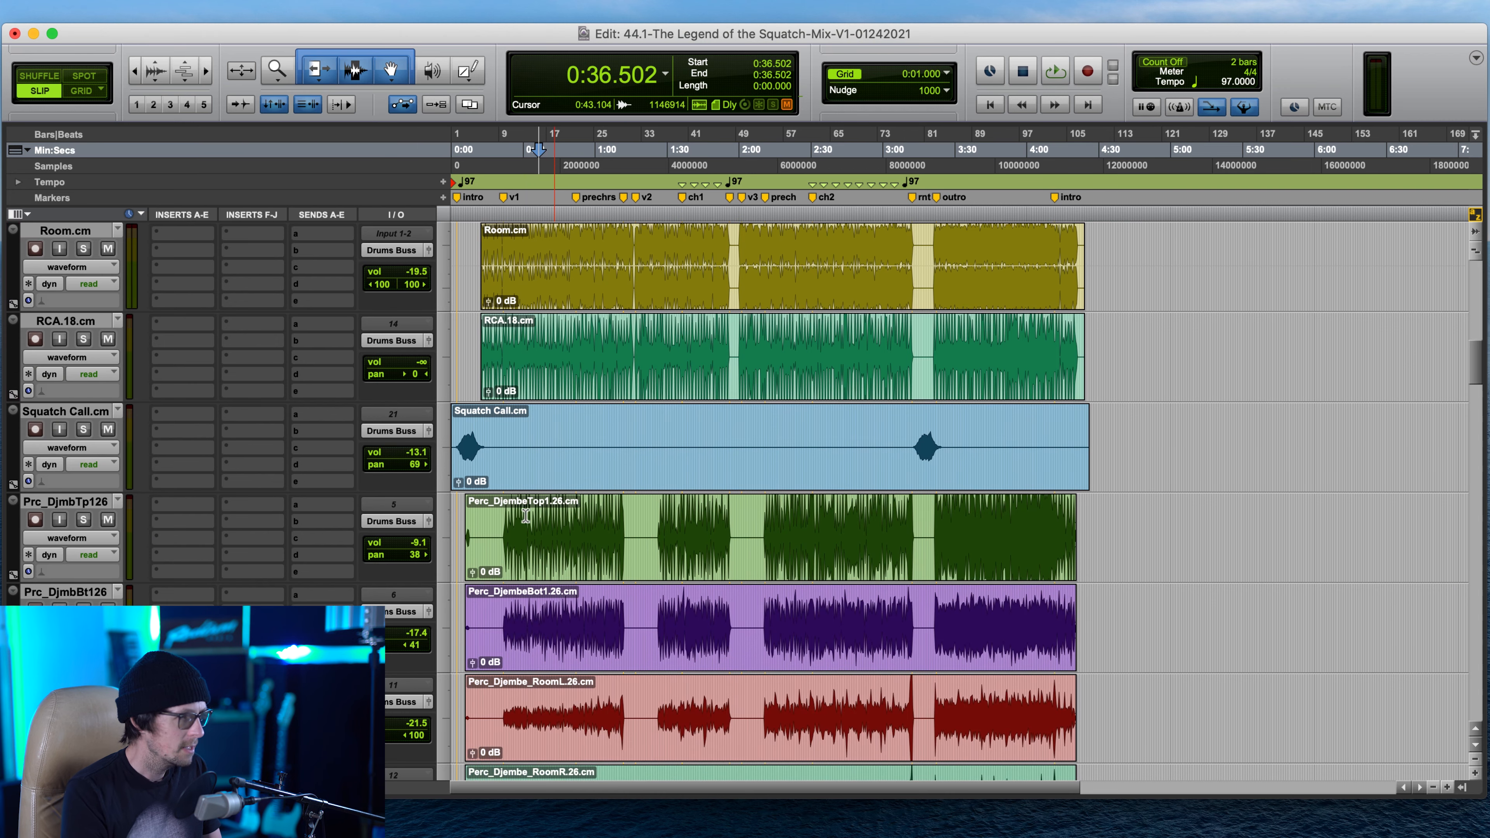
{"action": "left_click", "coordinate": [103, 418], "text": "shift"}
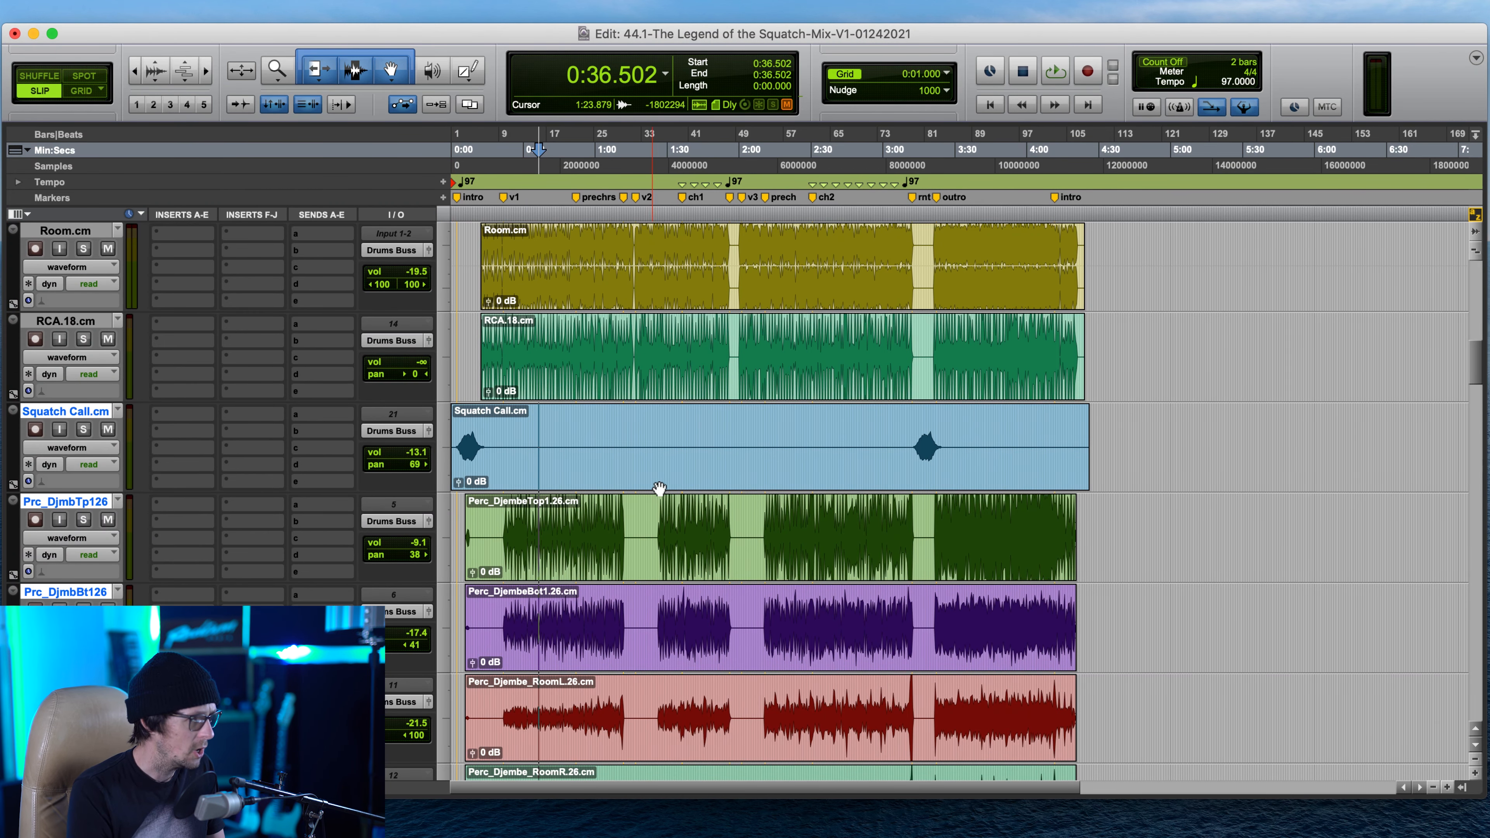
{"action": "left_click", "coordinate": [406, 430]}
{"action": "mouse_move", "coordinate": [408, 434]}
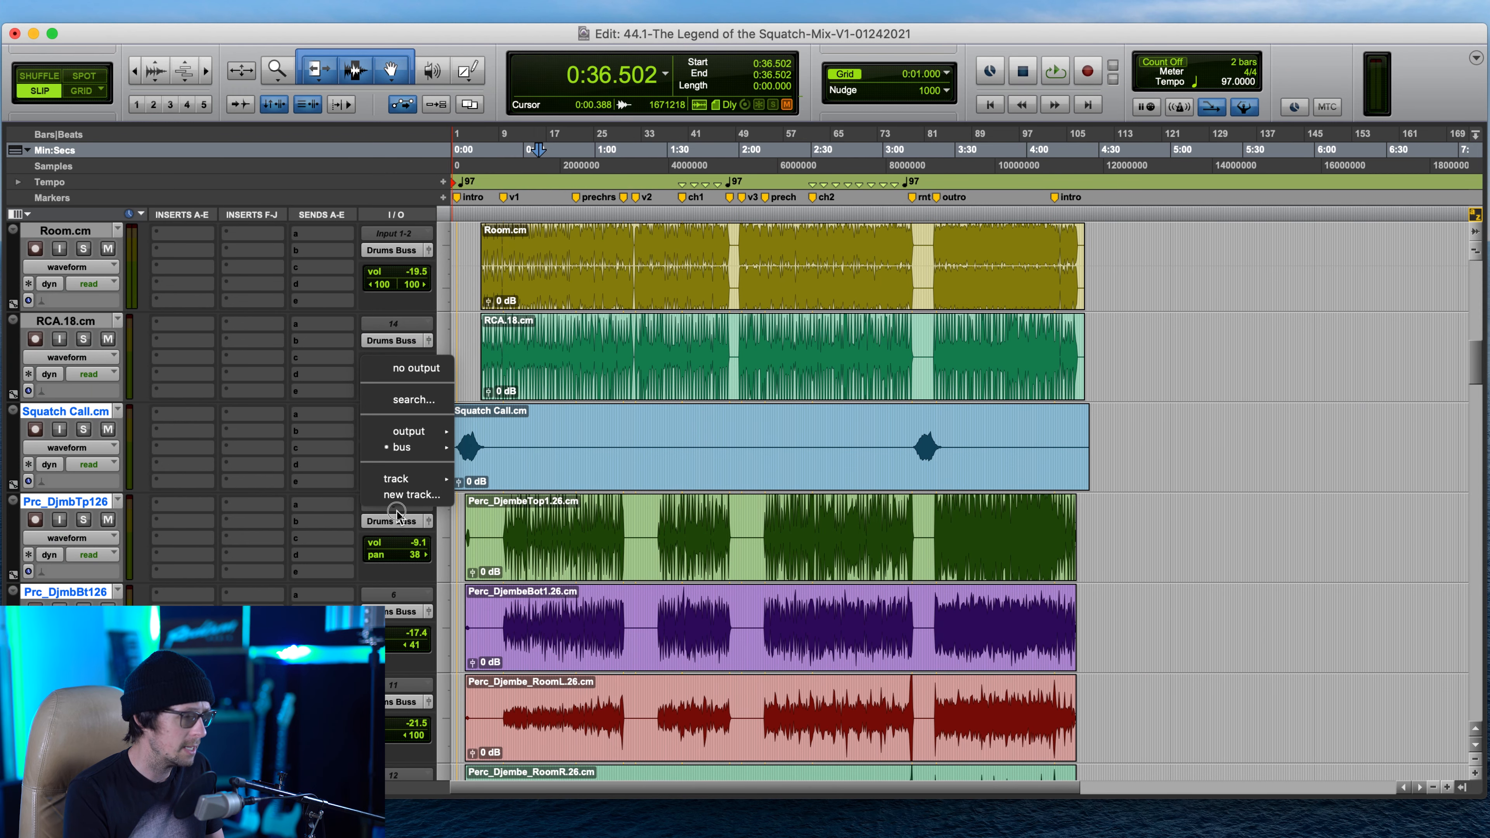
{"action": "left_click", "coordinate": [422, 495]}
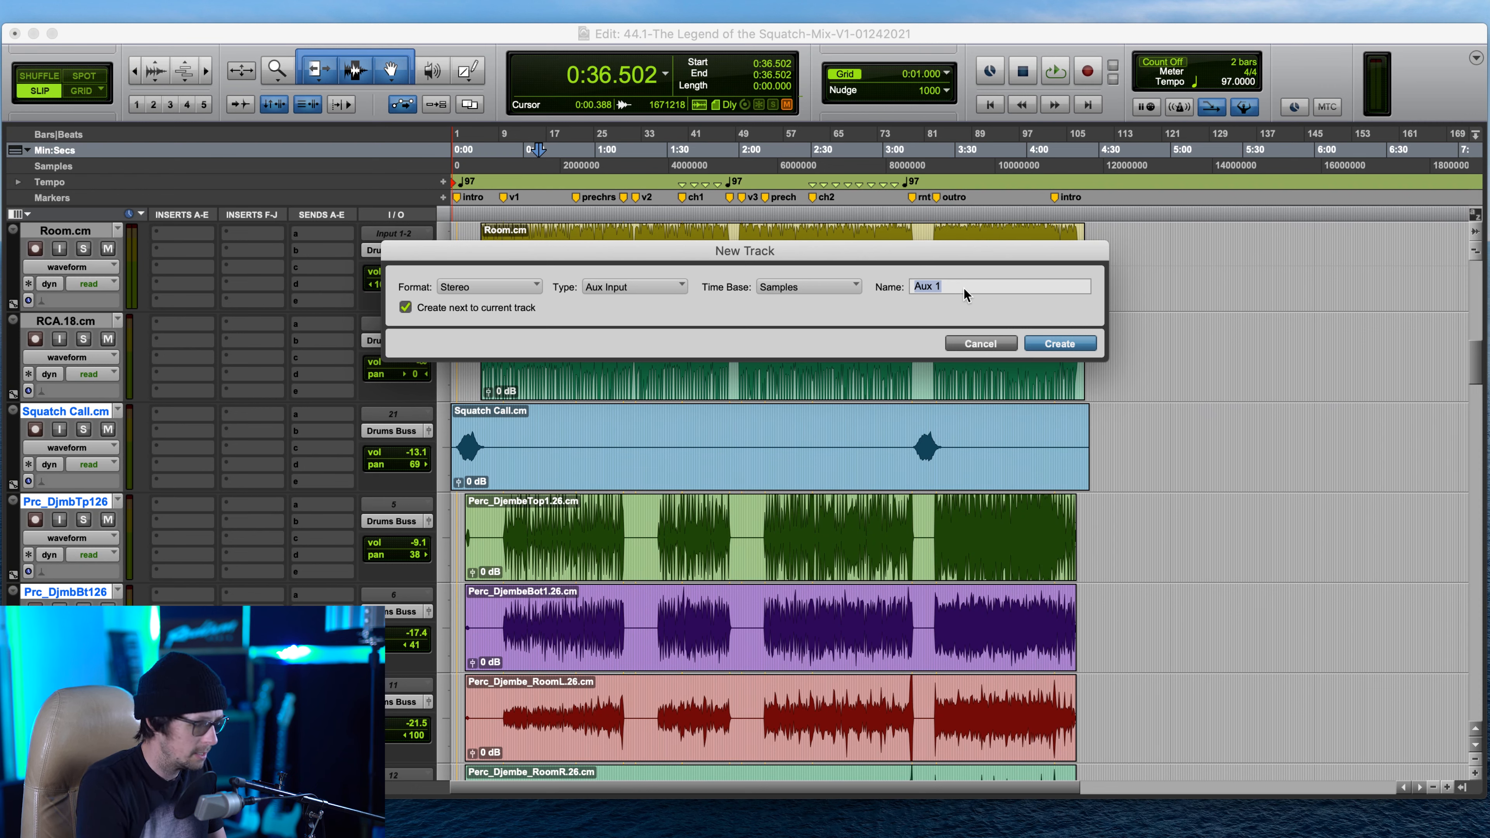
{"action": "type", "text": "All"}
{"action": "key", "text": "BackSpace"}
{"action": "key", "text": "BackSpace"}
{"action": "key", "text": "BackSpace"}
{"action": "key", "text": "BackSpace"}
{"action": "type", "text": "Perc Mix"}
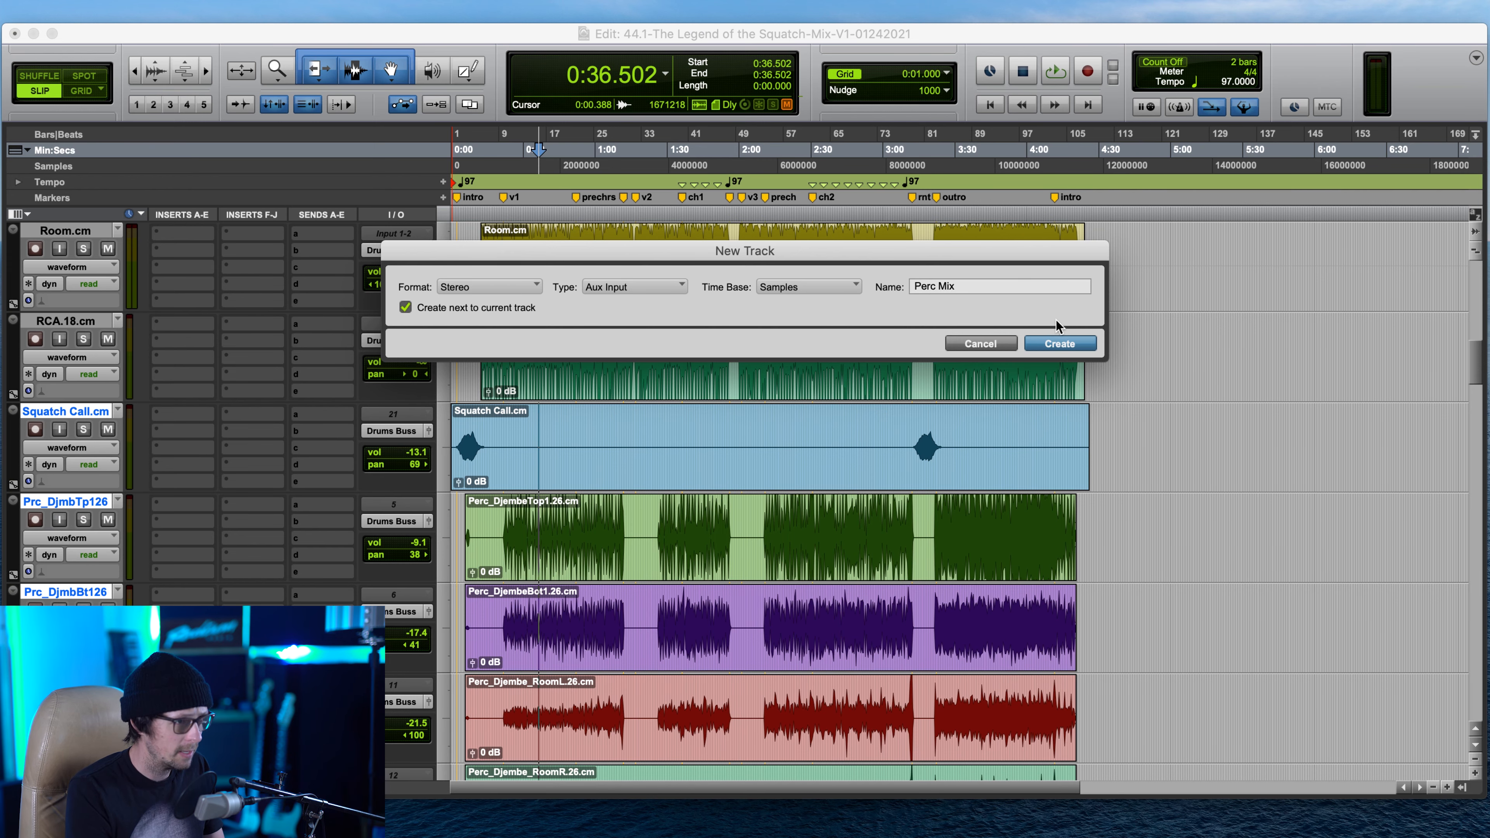
{"action": "left_click", "coordinate": [1048, 343]}
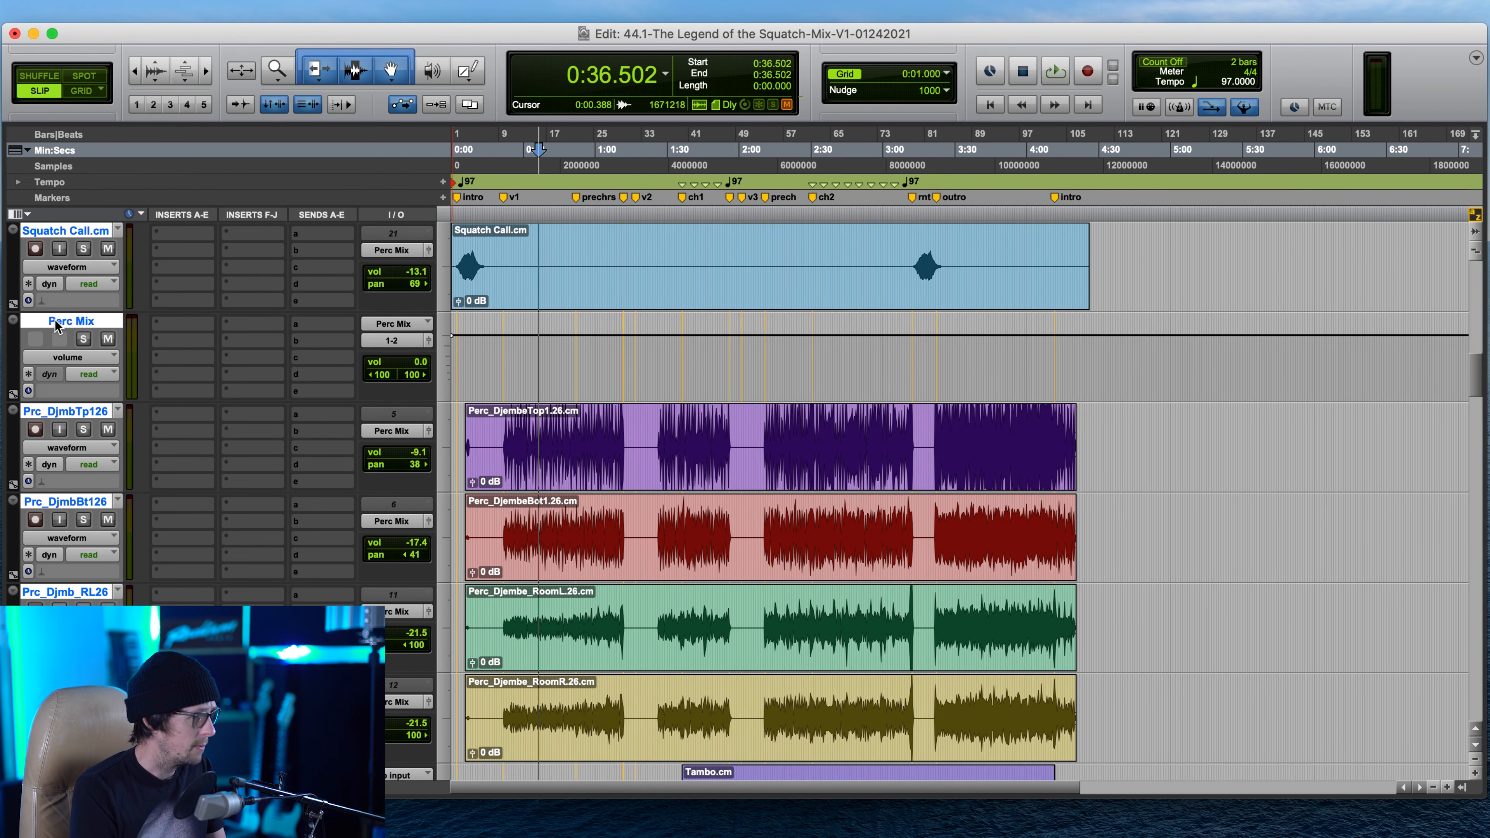
- Move the Perc Mix track above Squatch Call and colour it blue
{"action": "left_click", "coordinate": [71, 322]}
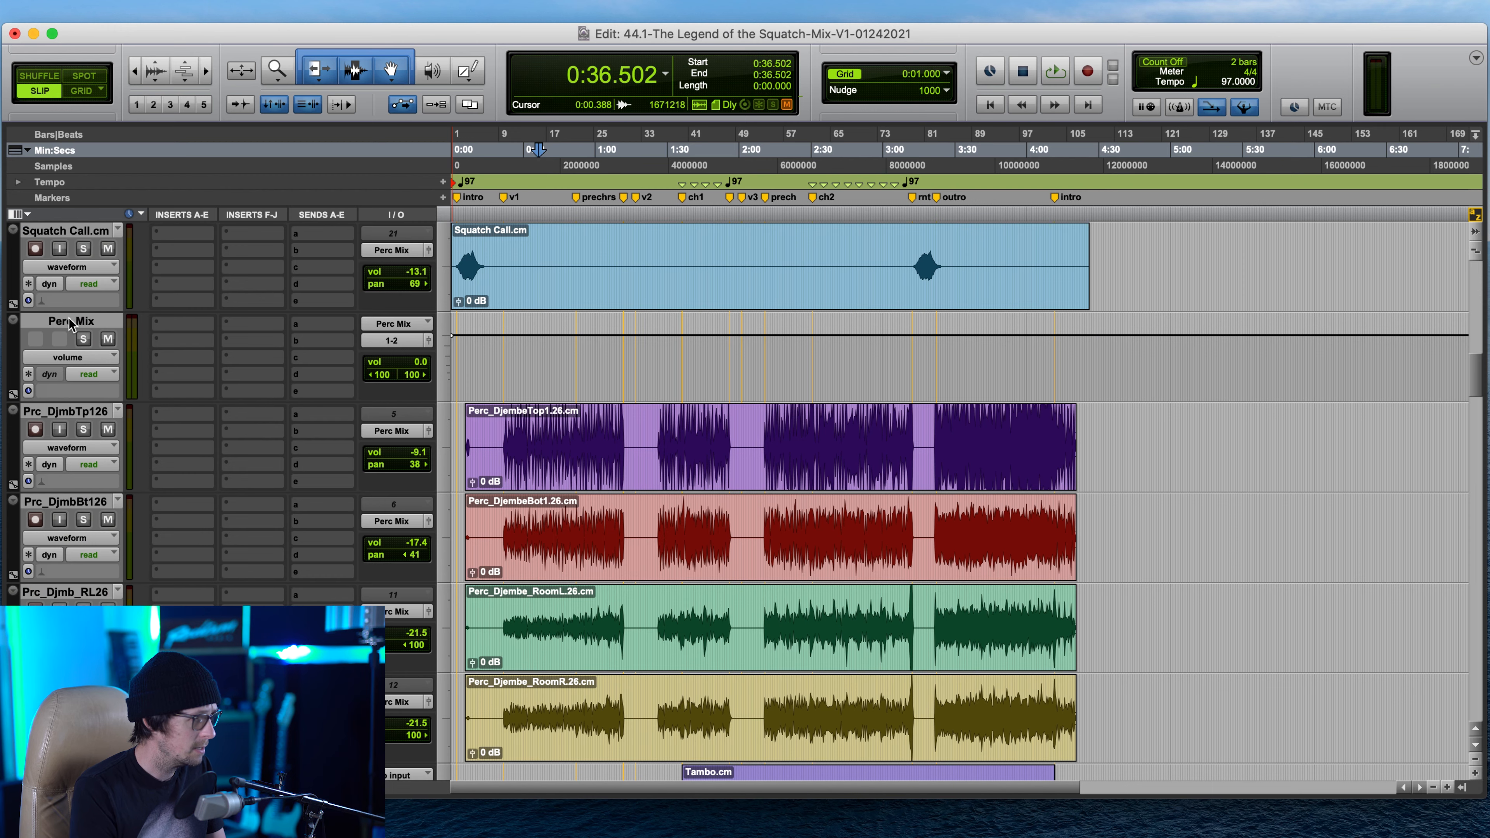
{"action": "left_click_drag", "start_coordinate": [70, 322], "coordinate": [64, 230]}
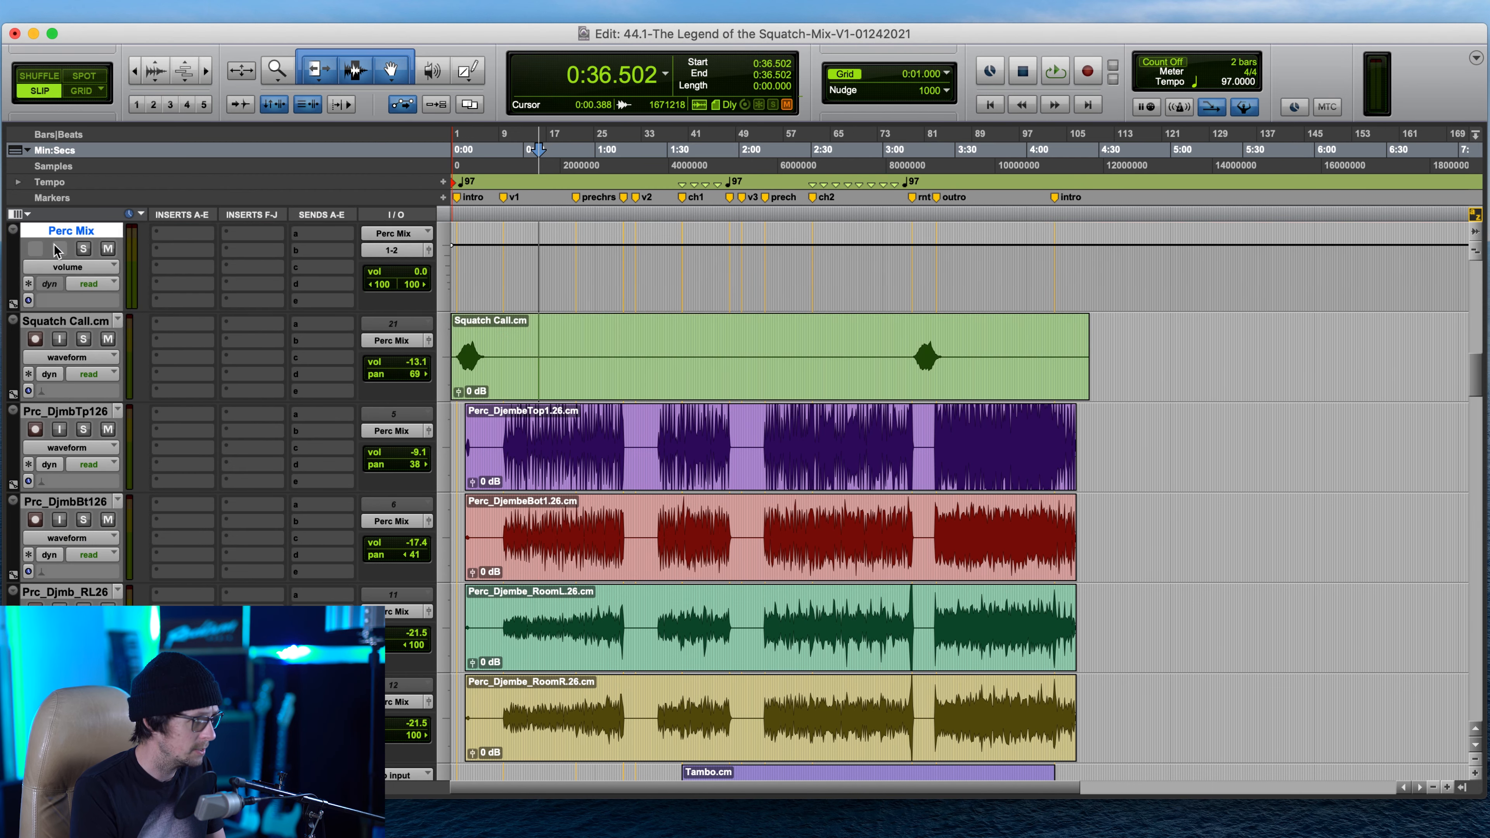
{"action": "scroll", "coordinate": [455, 504], "scroll_direction": "up", "scroll_amount": 5}
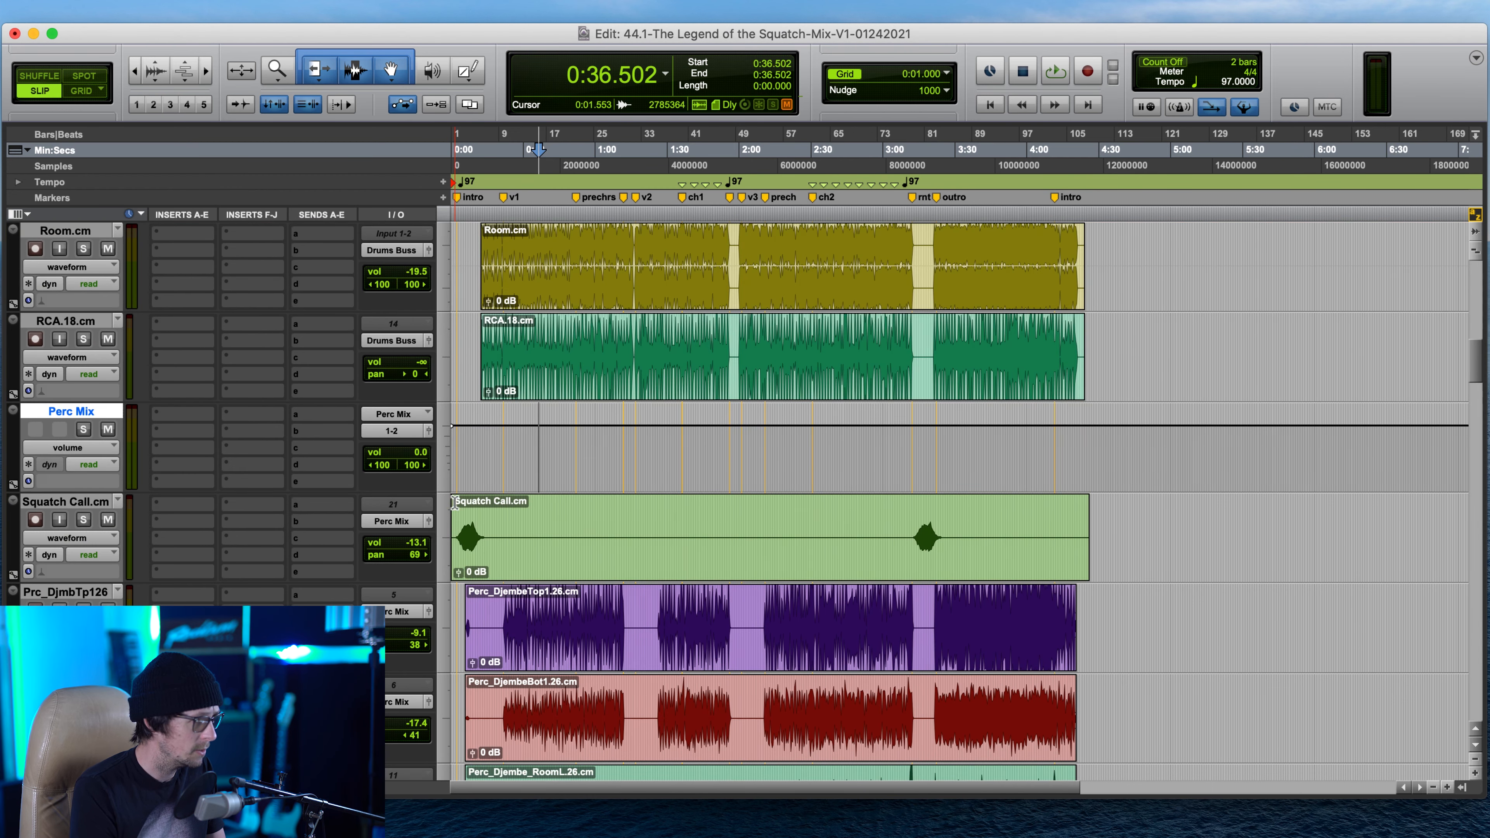
{"action": "double_click", "coordinate": [11, 434]}
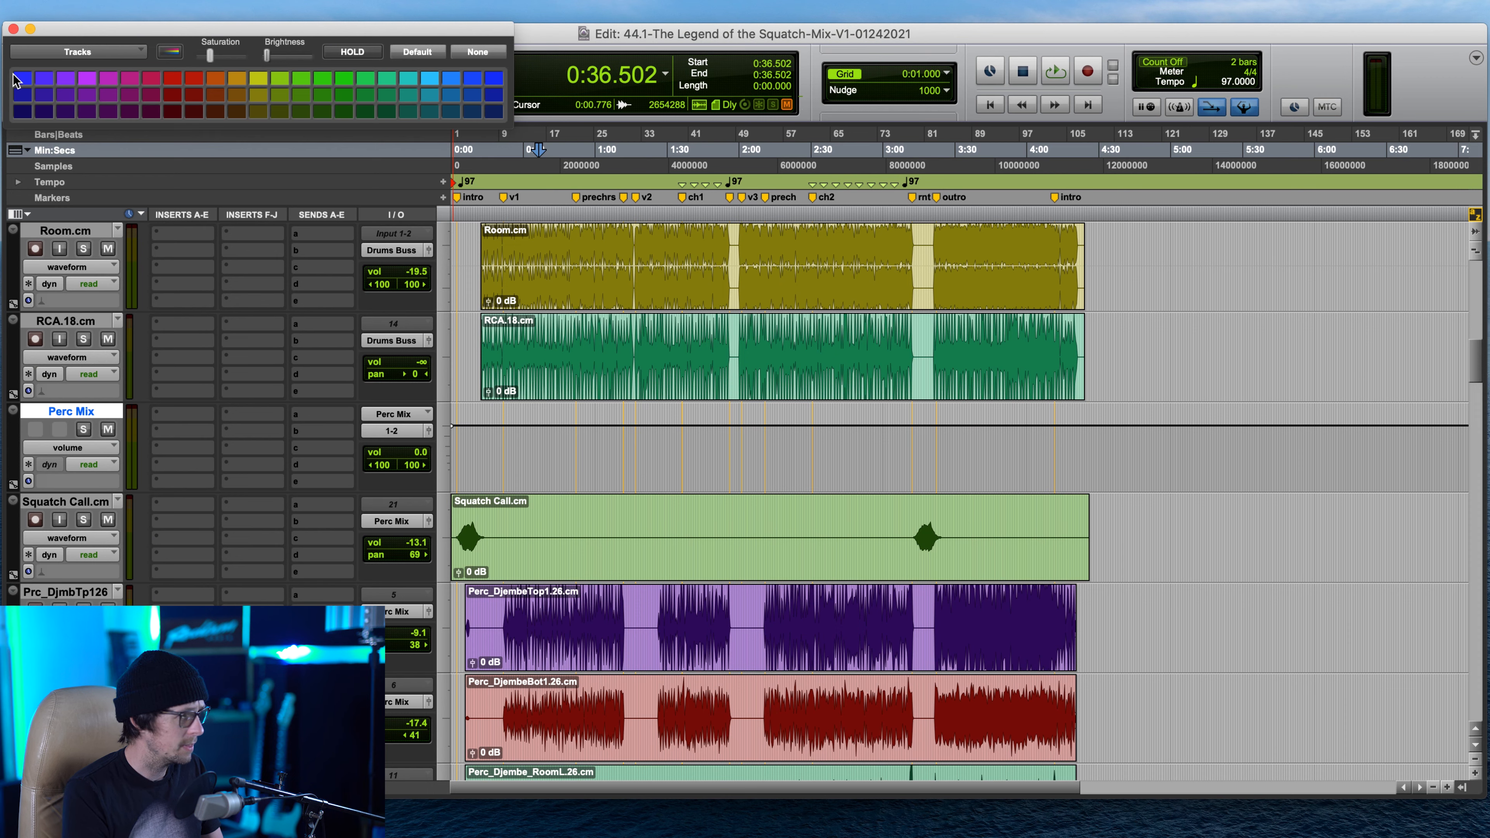
{"action": "left_click", "coordinate": [18, 78]}
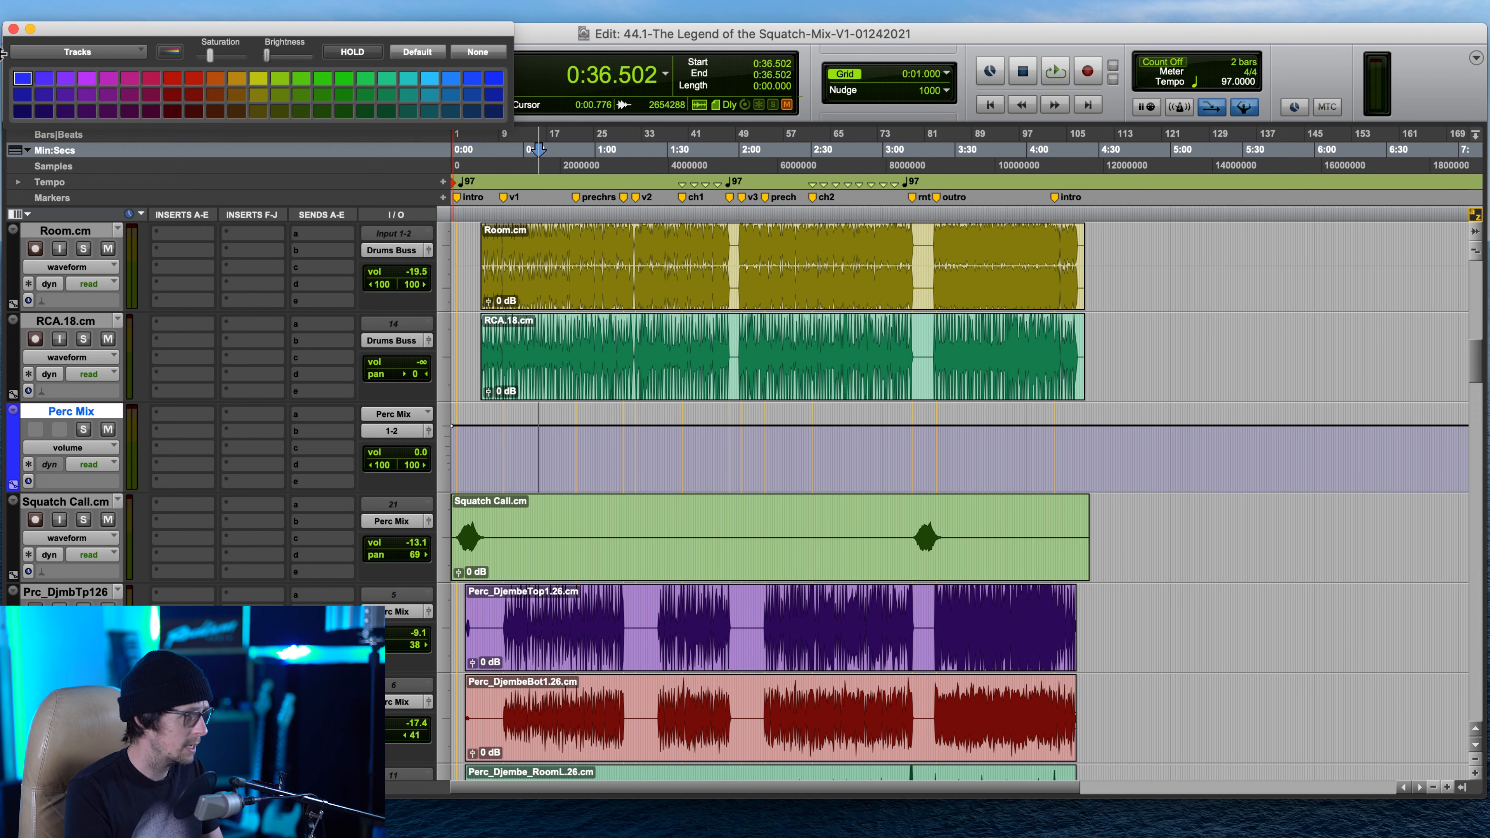
{"action": "left_click", "coordinate": [13, 29]}
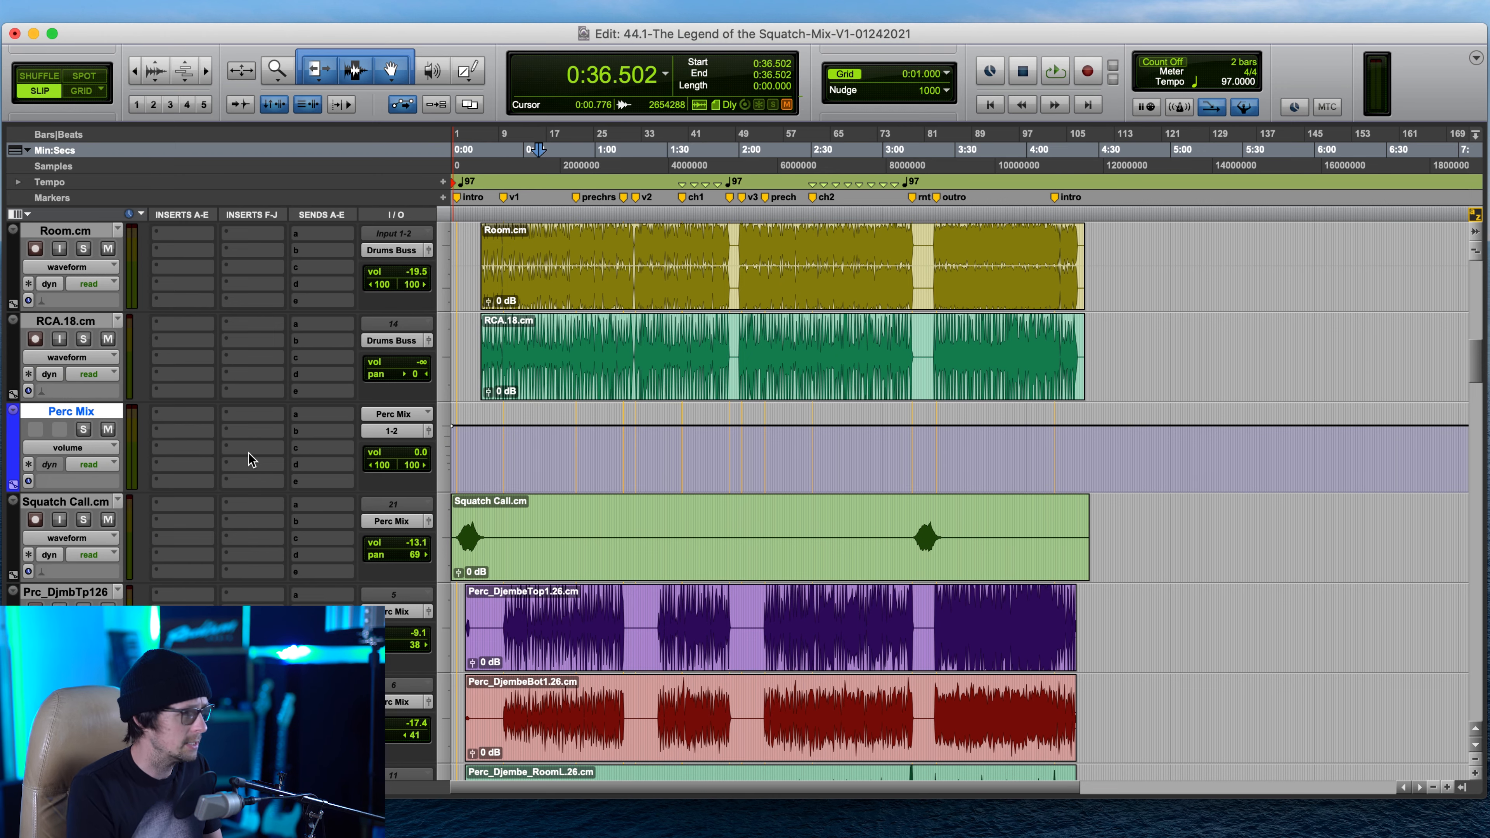
- Route the tracks from Kick in .18 through RCA.18 to a new stereo aux input named Drum Mix Buss and move it above Kick in .18
{"action": "left_click", "coordinate": [94, 320]}
{"action": "scroll", "coordinate": [493, 346], "scroll_direction": "up", "scroll_amount": 15}
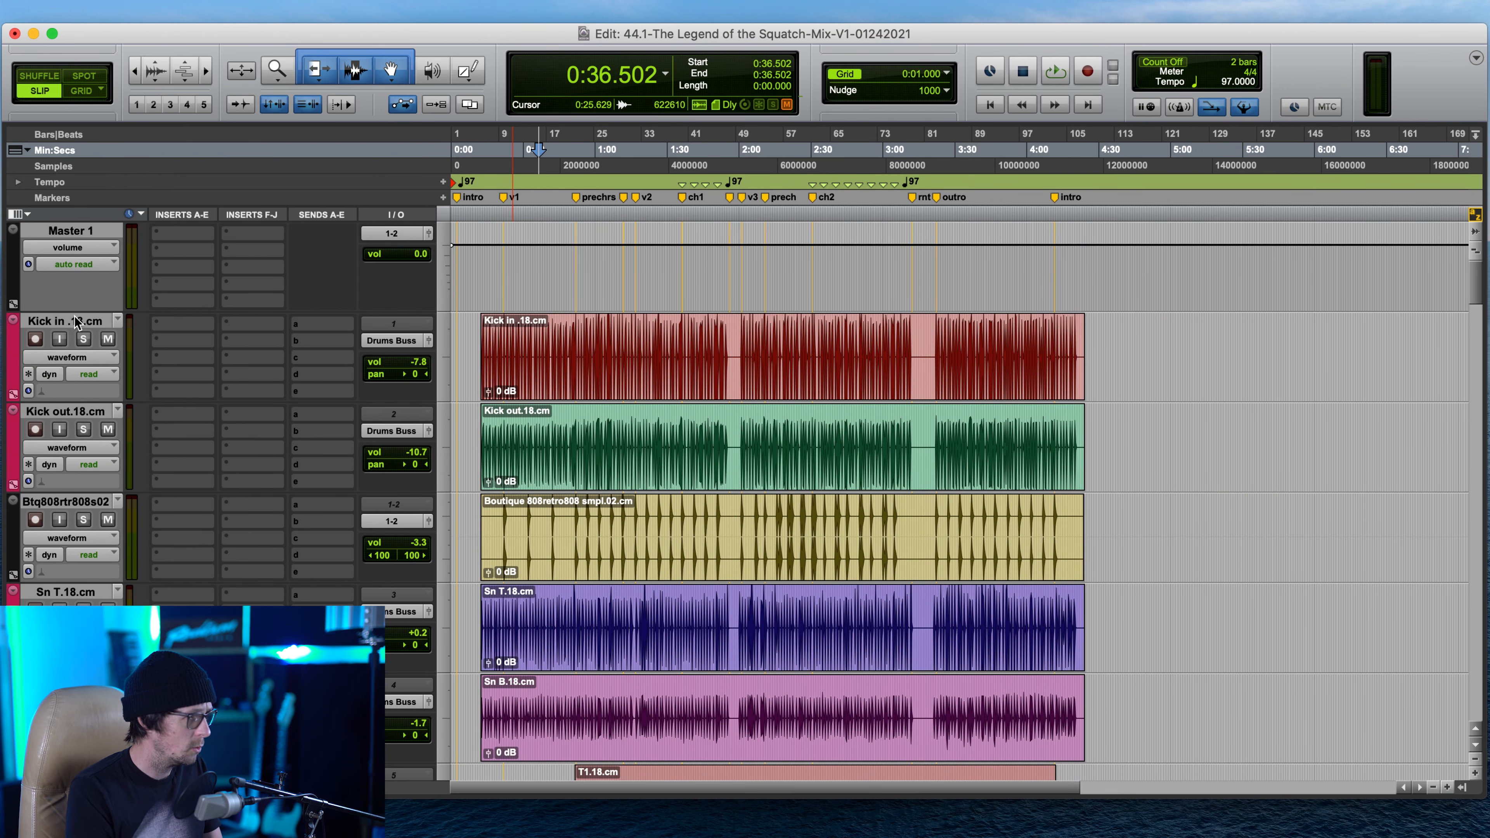
{"action": "left_click", "coordinate": [77, 322], "text": "shift"}
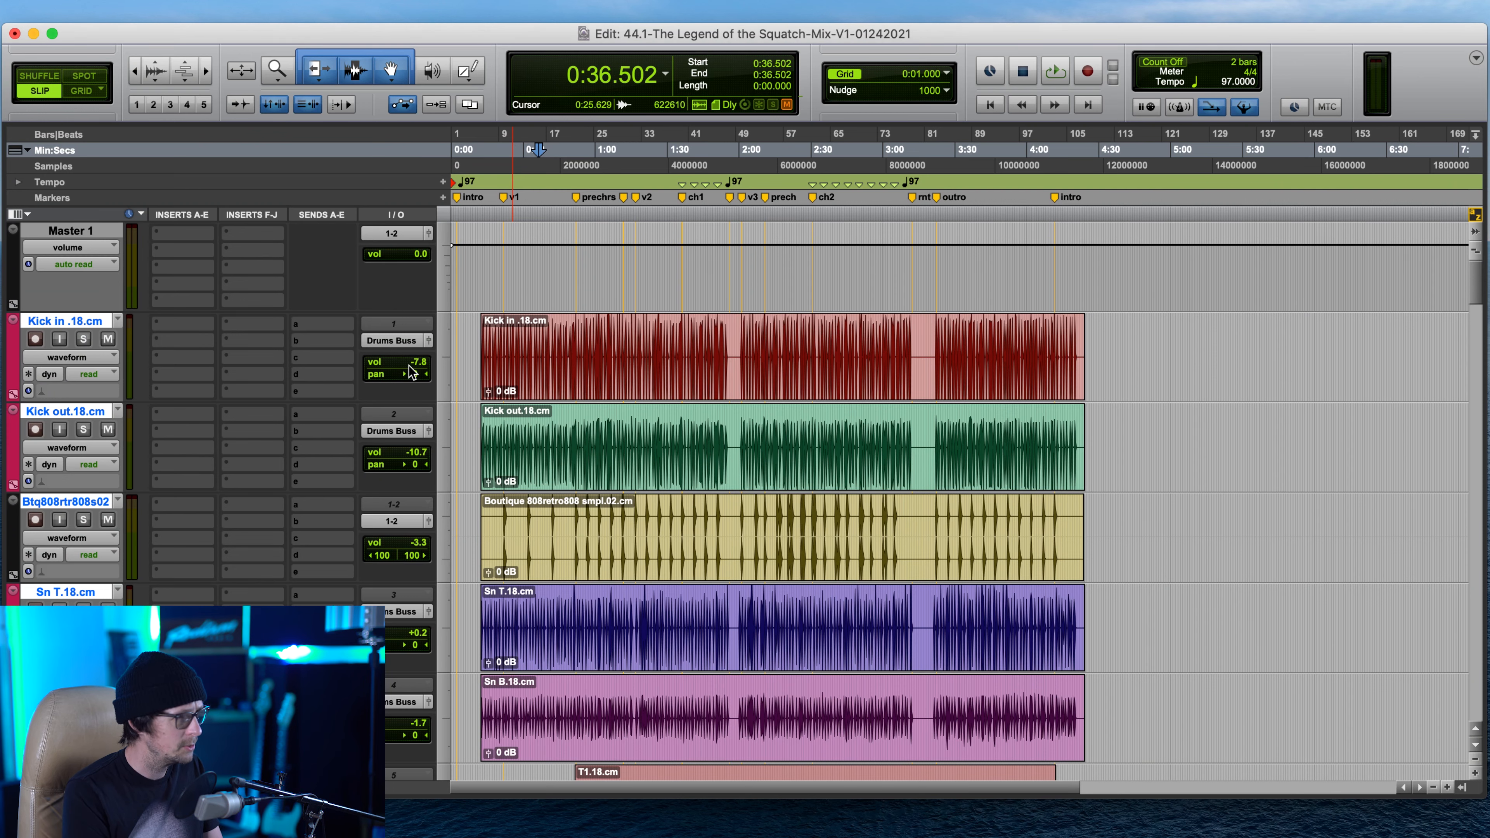
{"action": "left_click", "coordinate": [411, 341]}
{"action": "left_click", "coordinate": [420, 404]}
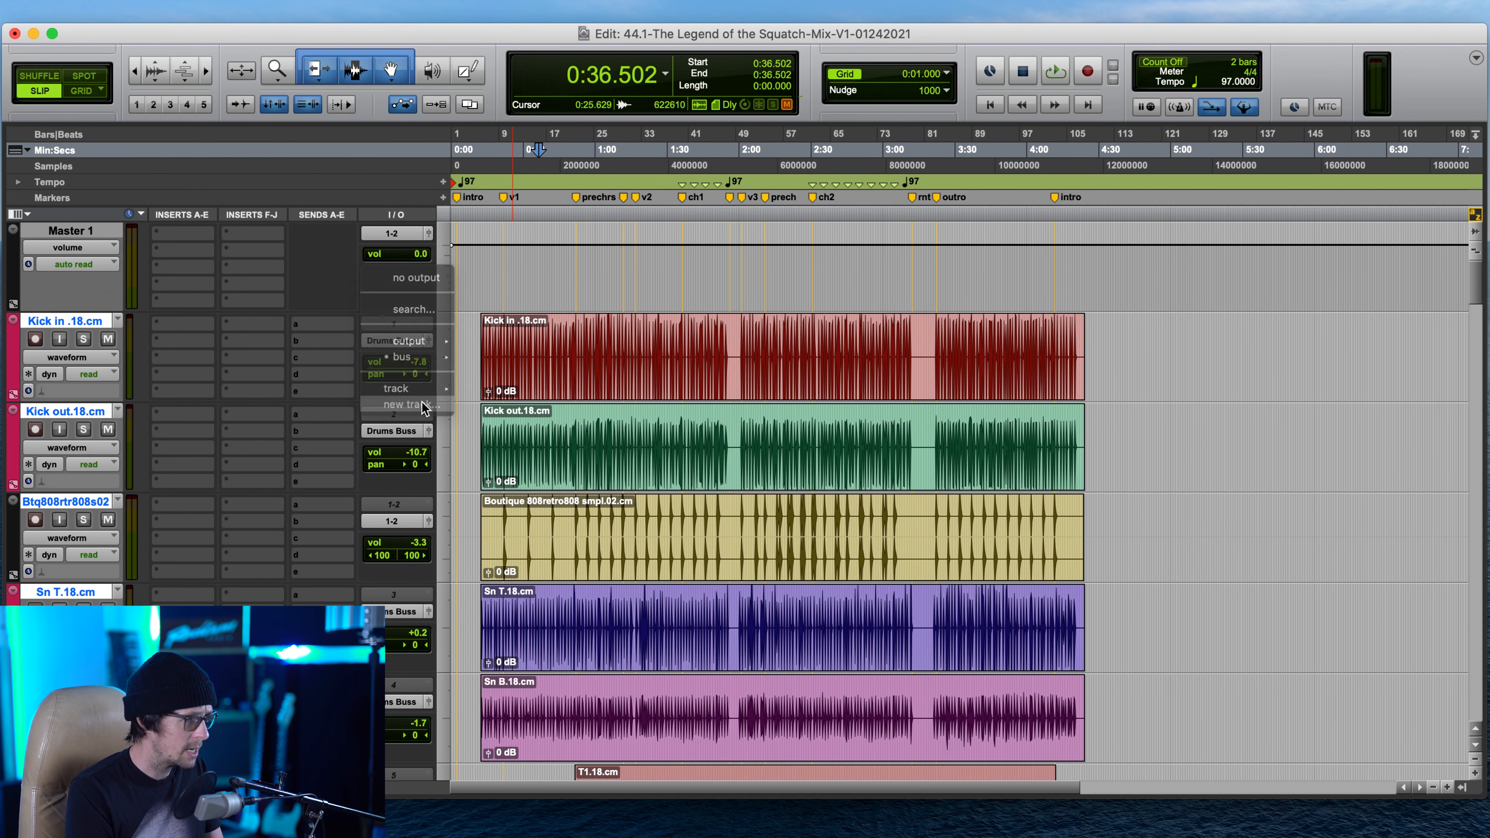
{"action": "type", "text": "Drum Mix Buss"}
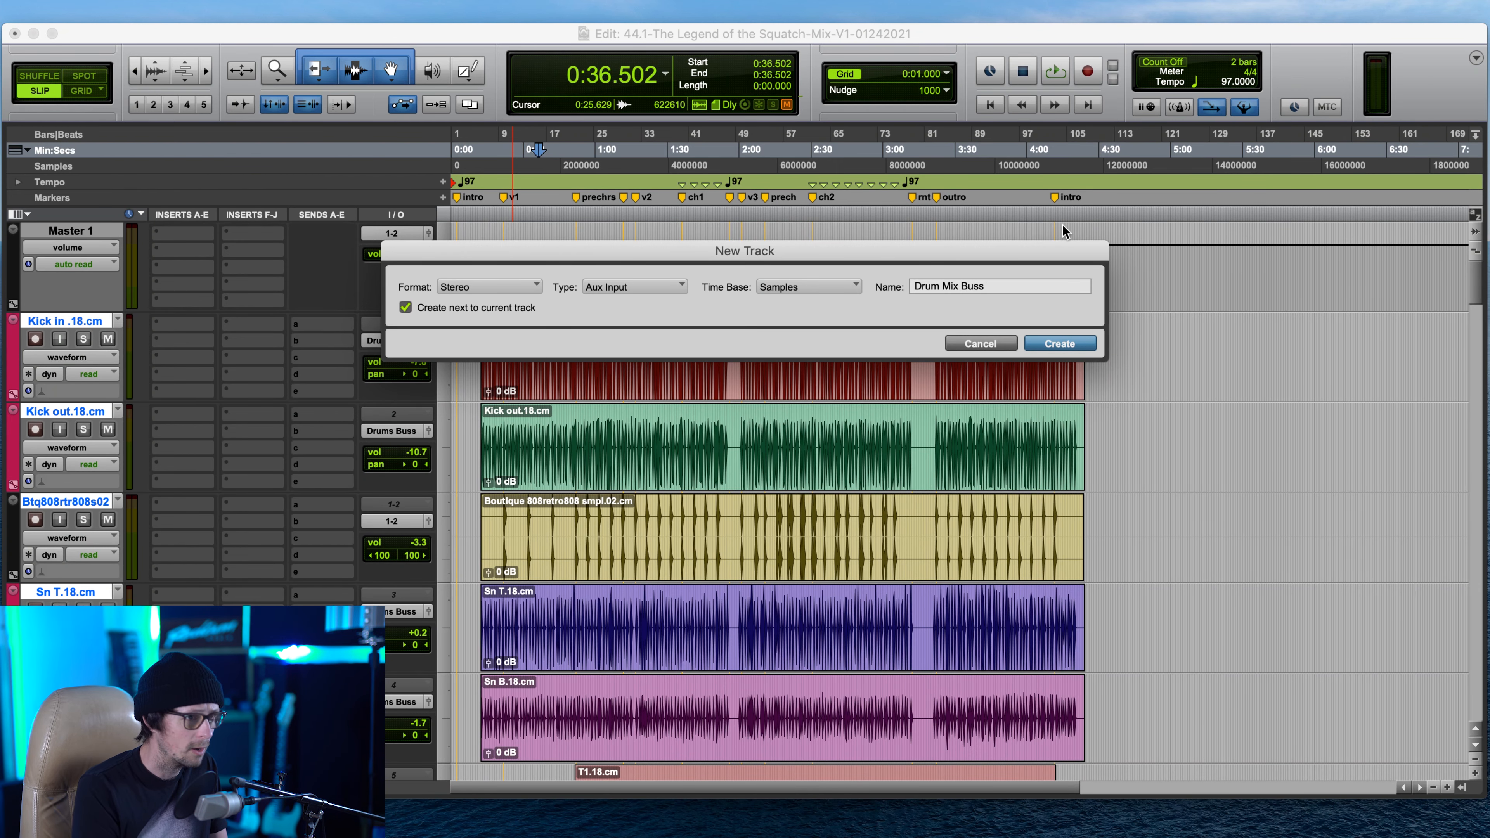
{"action": "key", "text": "Return"}
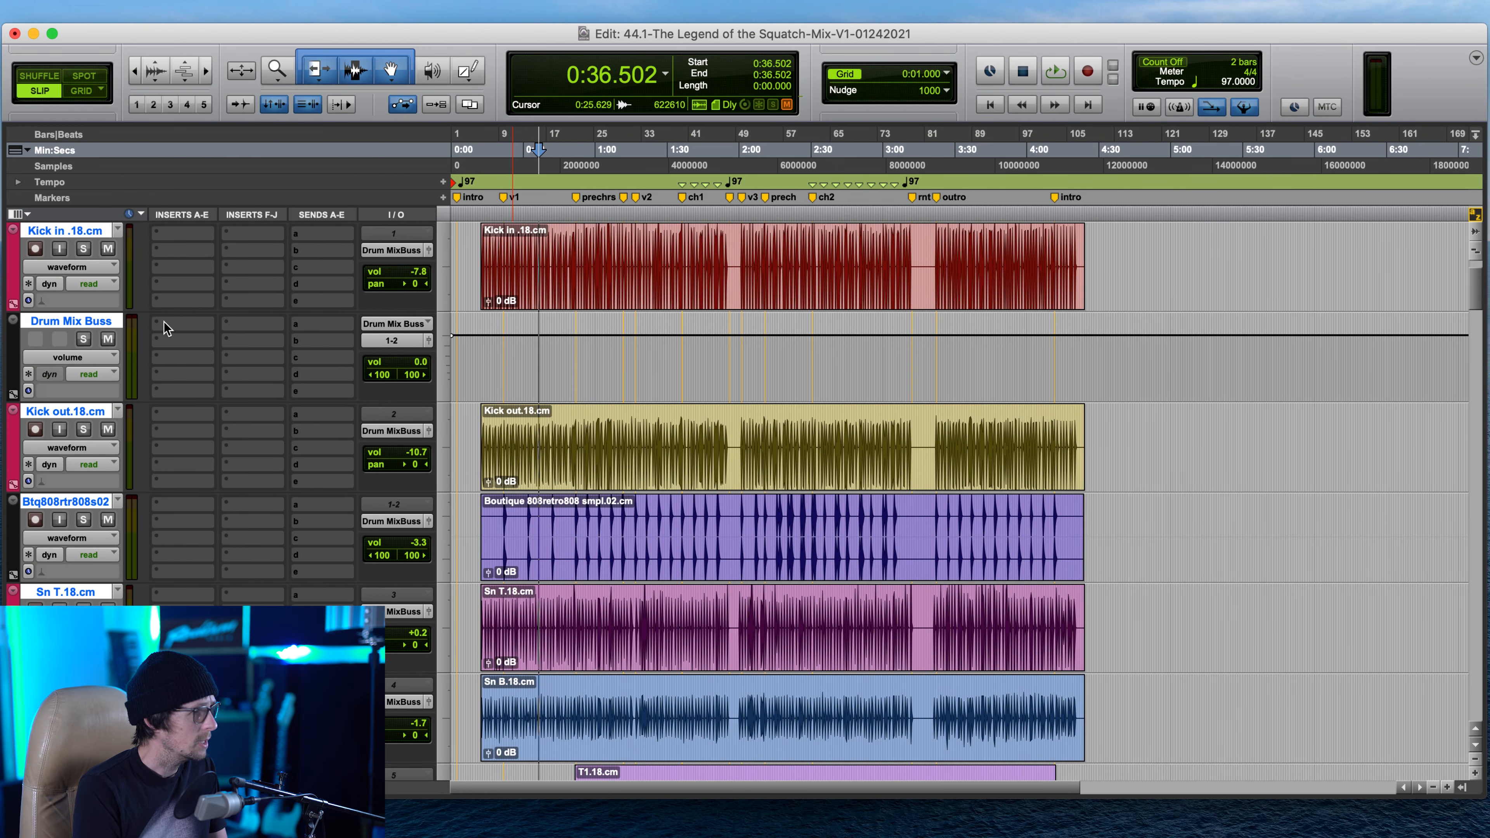
{"action": "left_click", "coordinate": [80, 318], "text": "alt"}
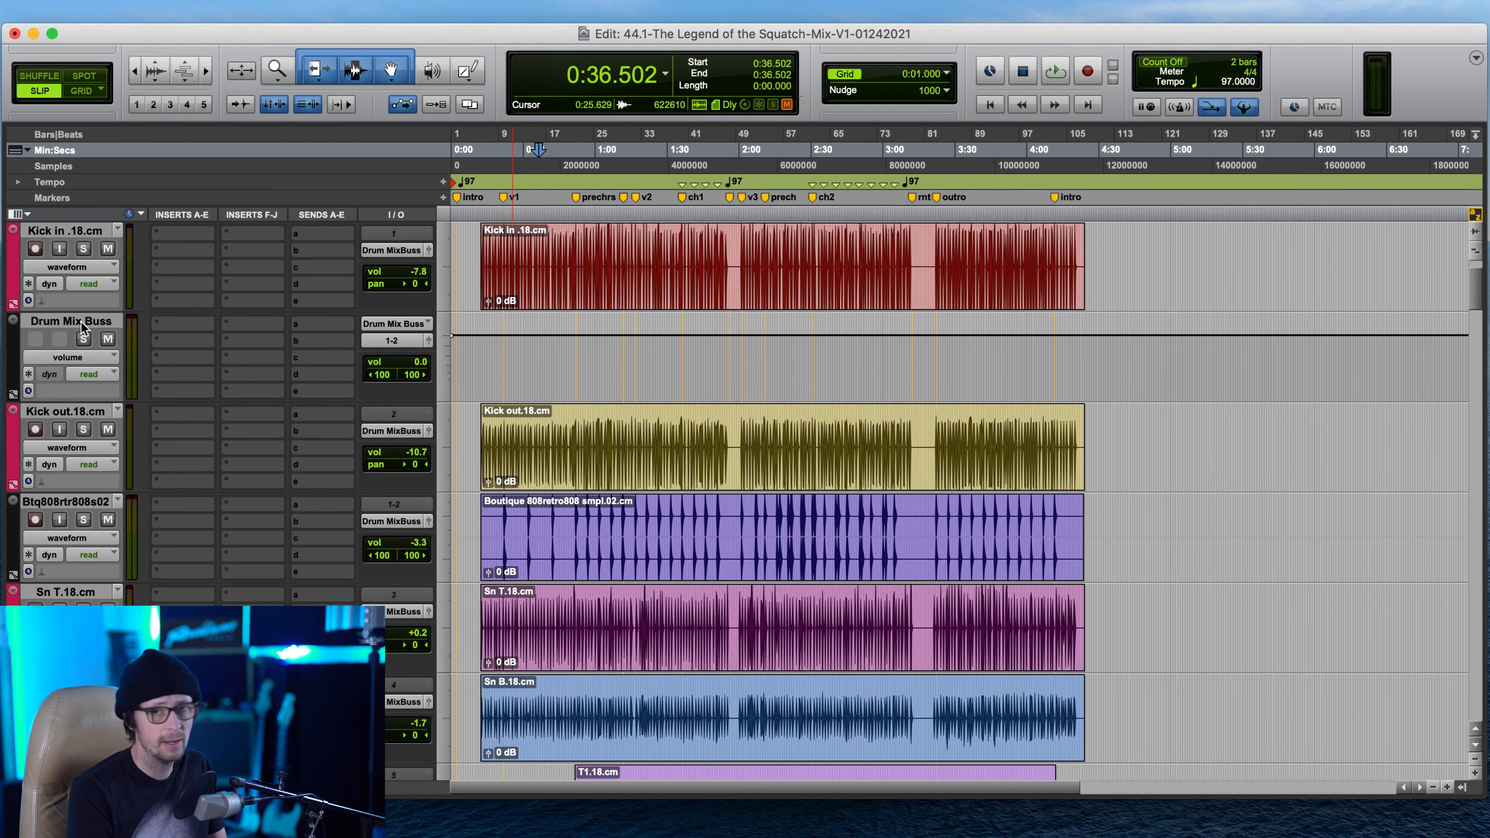
{"action": "left_click_drag", "start_coordinate": [82, 326], "coordinate": [97, 333]}
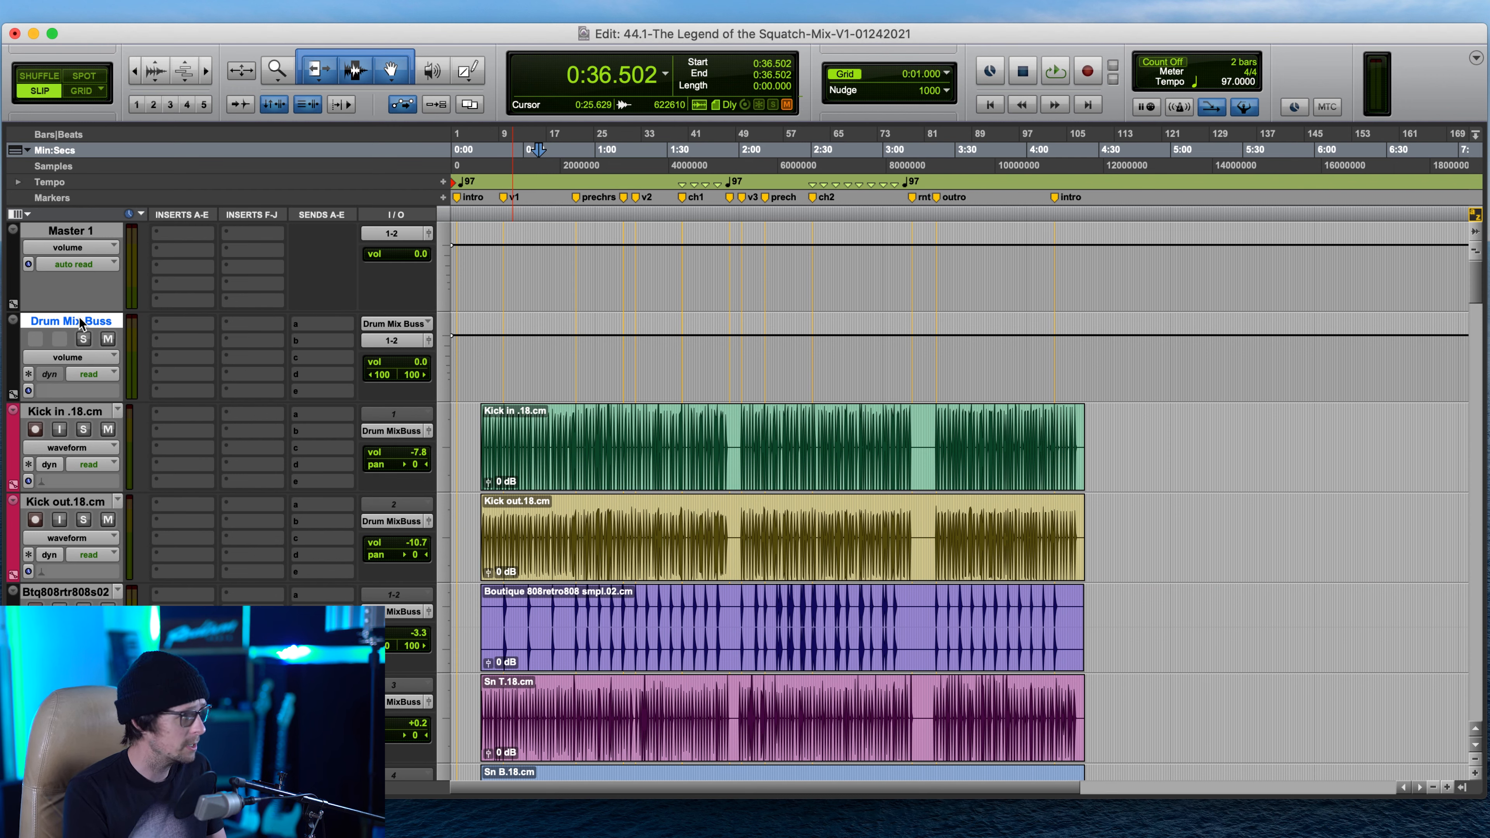
- Route Drum Mix Buss to a new stereo aux input named Drum Mst and move that track above Drum Mix Buss
{"action": "left_click", "coordinate": [398, 346]}
{"action": "left_click", "coordinate": [427, 406]}
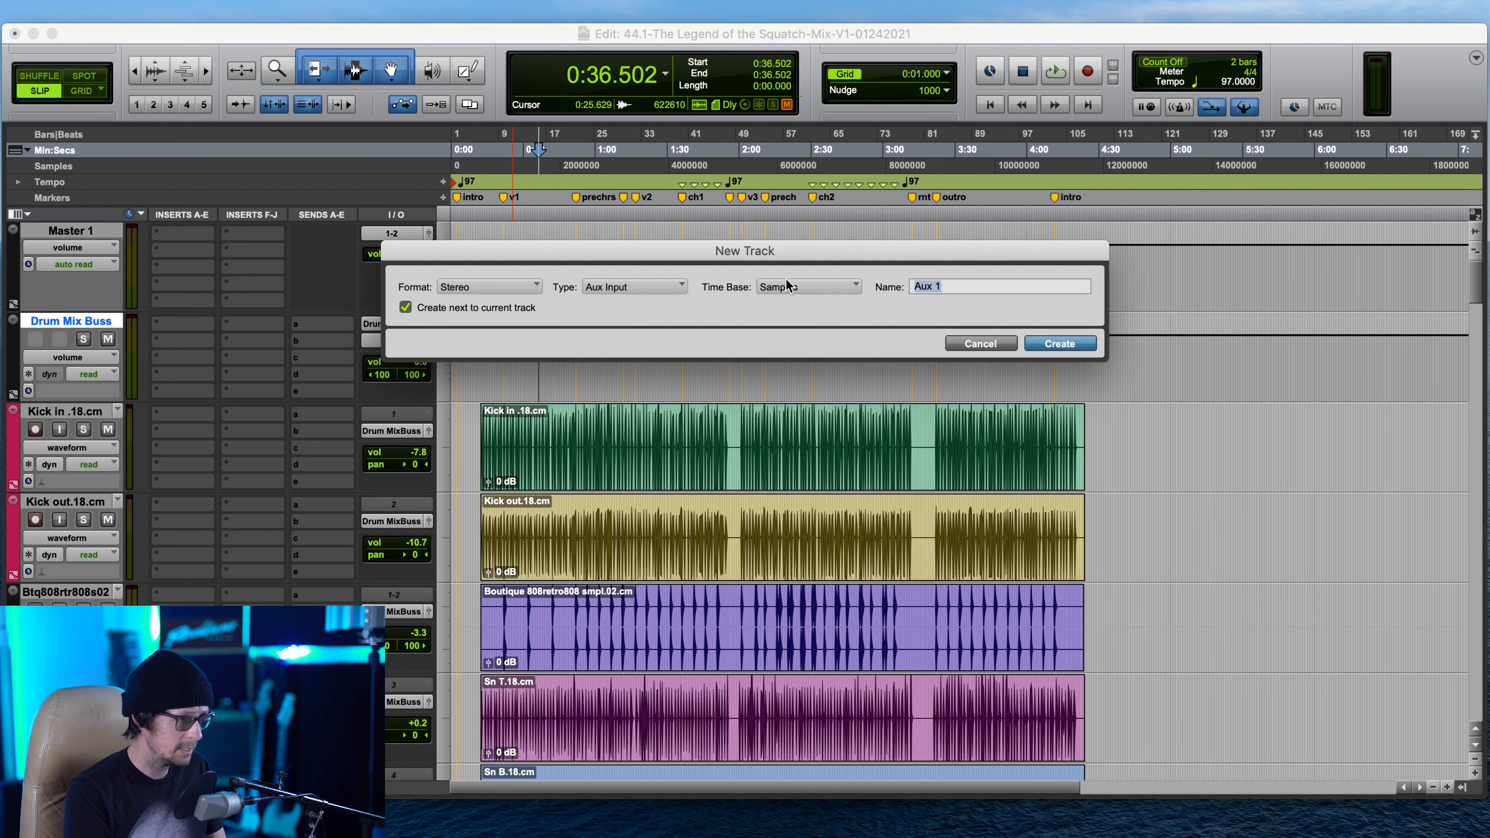
{"action": "type", "text": "Drum Mst"}
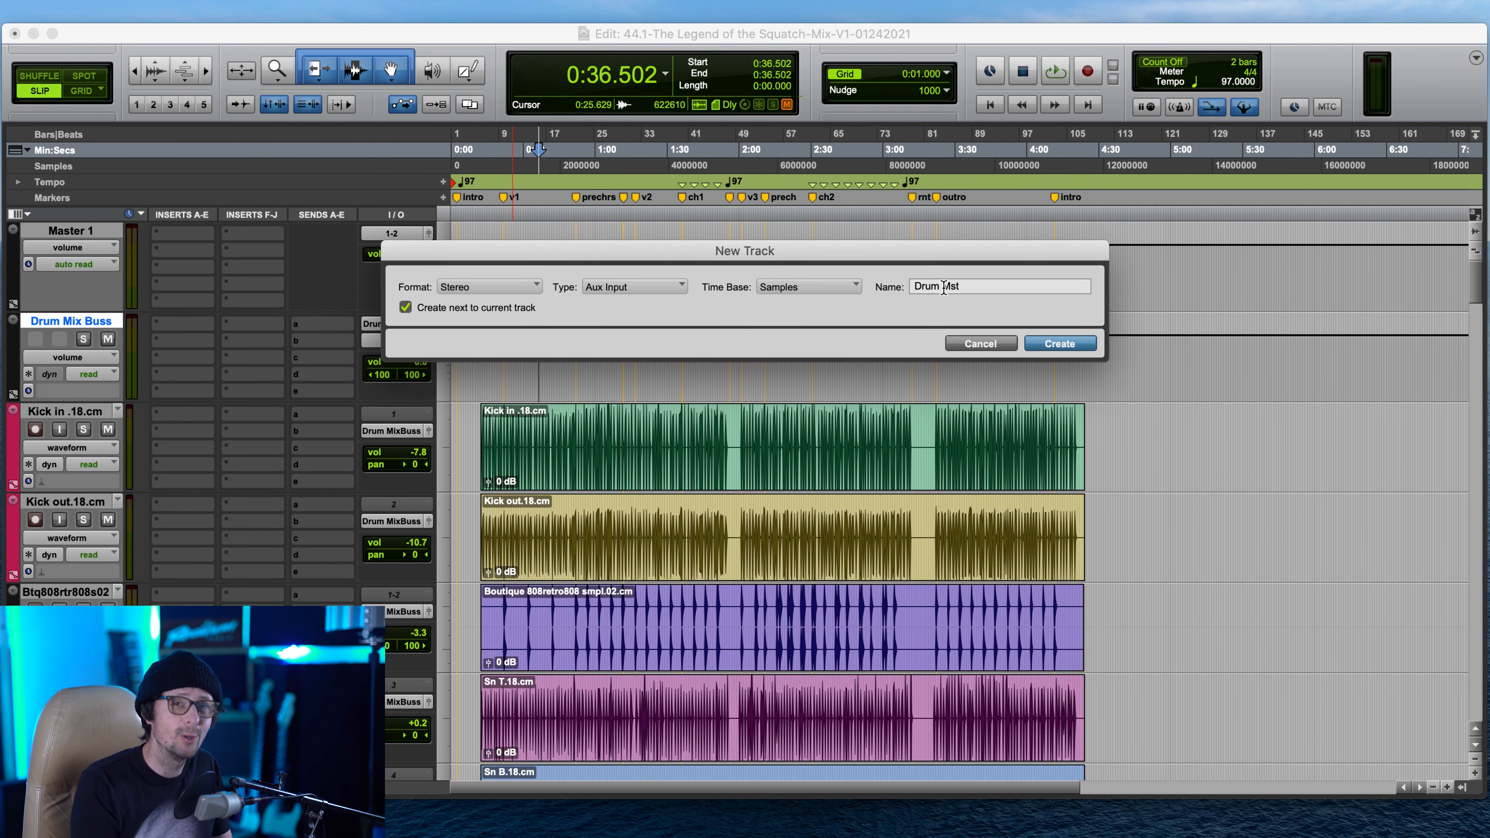
{"action": "left_click", "coordinate": [1059, 344]}
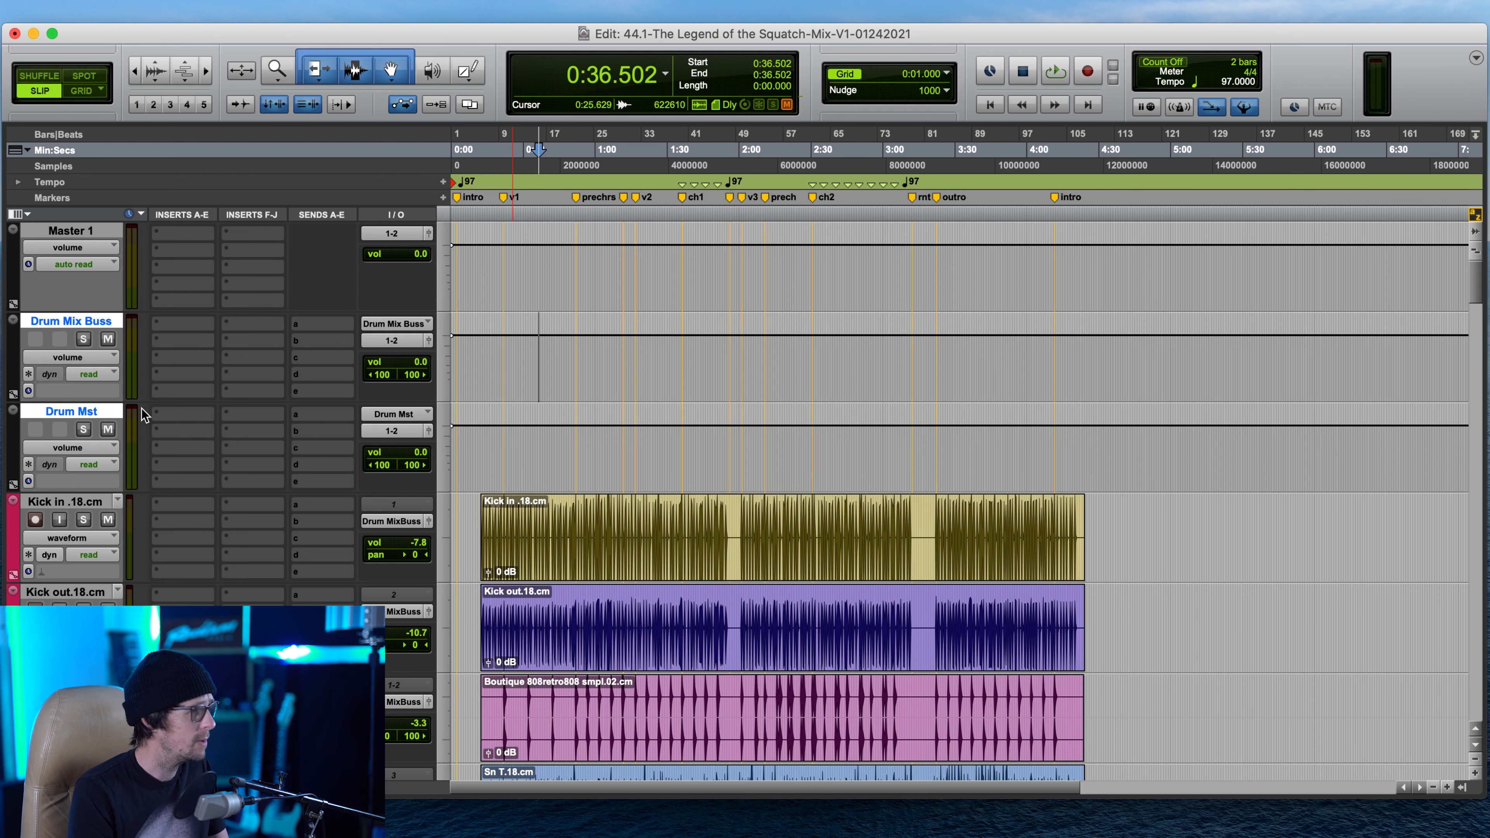
{"action": "left_click", "coordinate": [87, 411]}
{"action": "left_click_drag", "start_coordinate": [87, 412], "coordinate": [96, 319]}
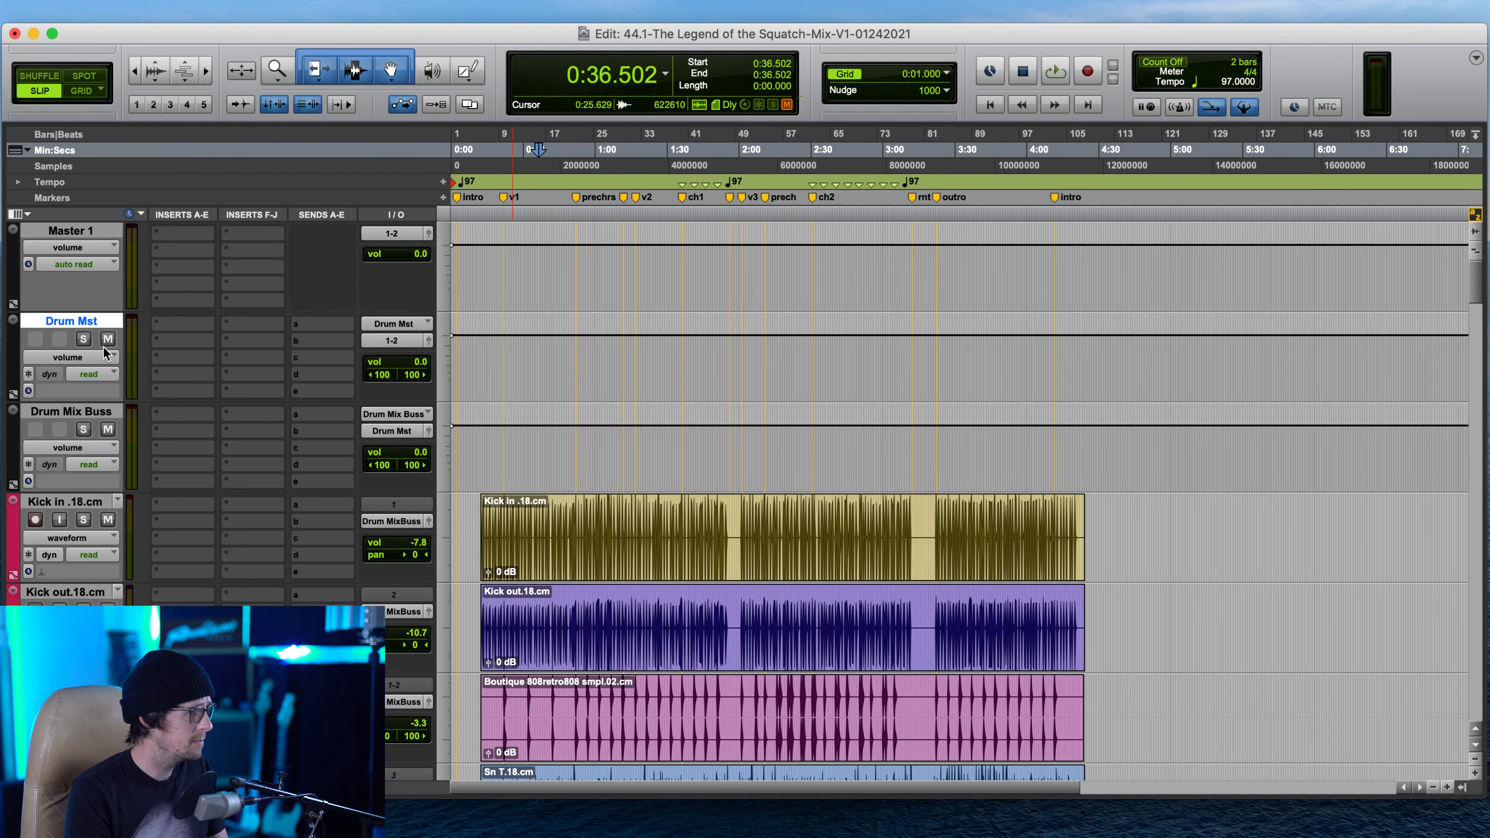
- Route Drum Mst to a new stereo aux input named ALL Drums Buss and move that track above Drum Mst
{"action": "left_click", "coordinate": [389, 342]}
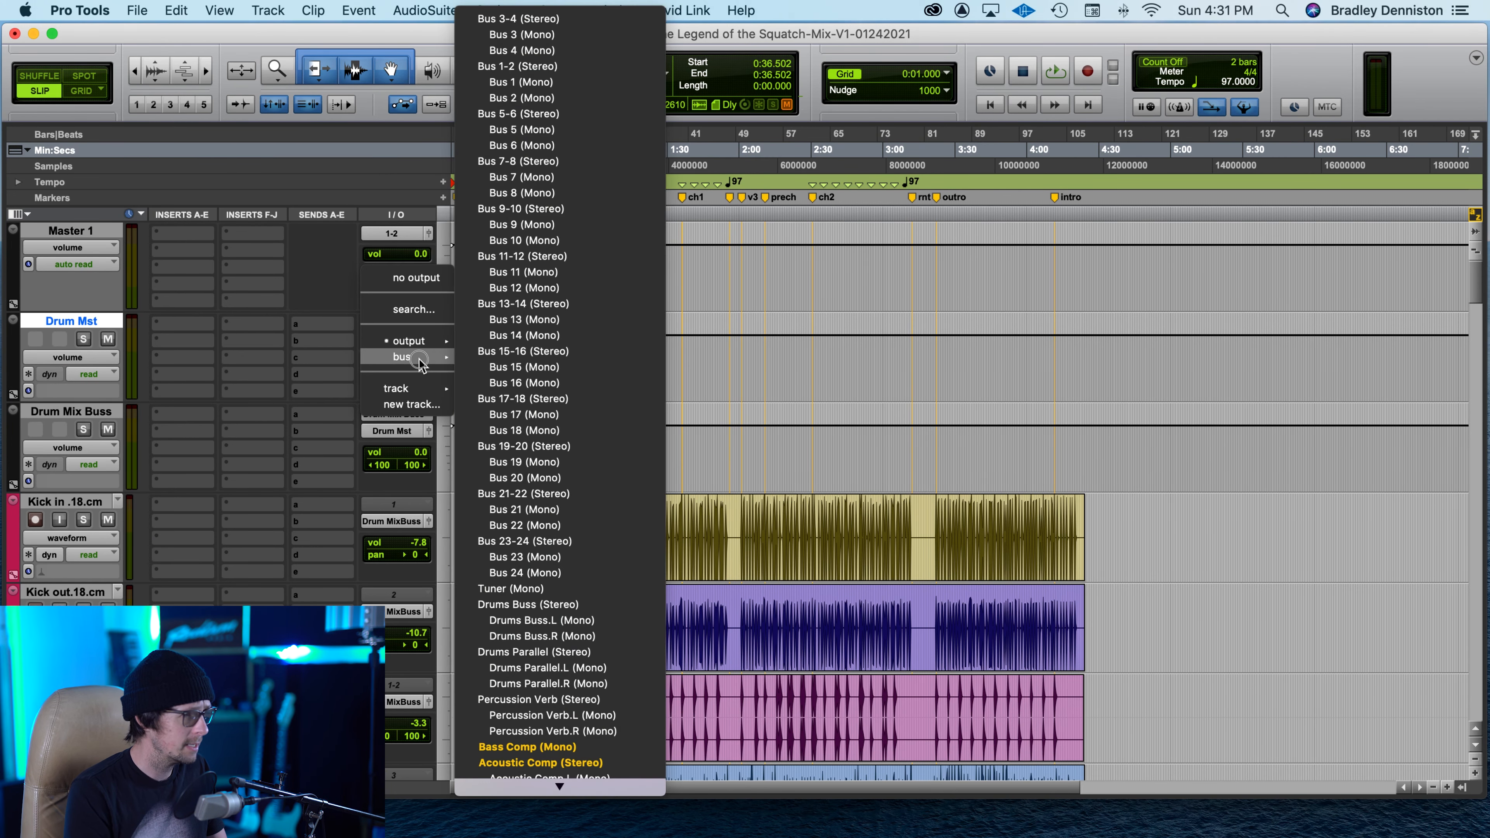
{"action": "left_click", "coordinate": [413, 404]}
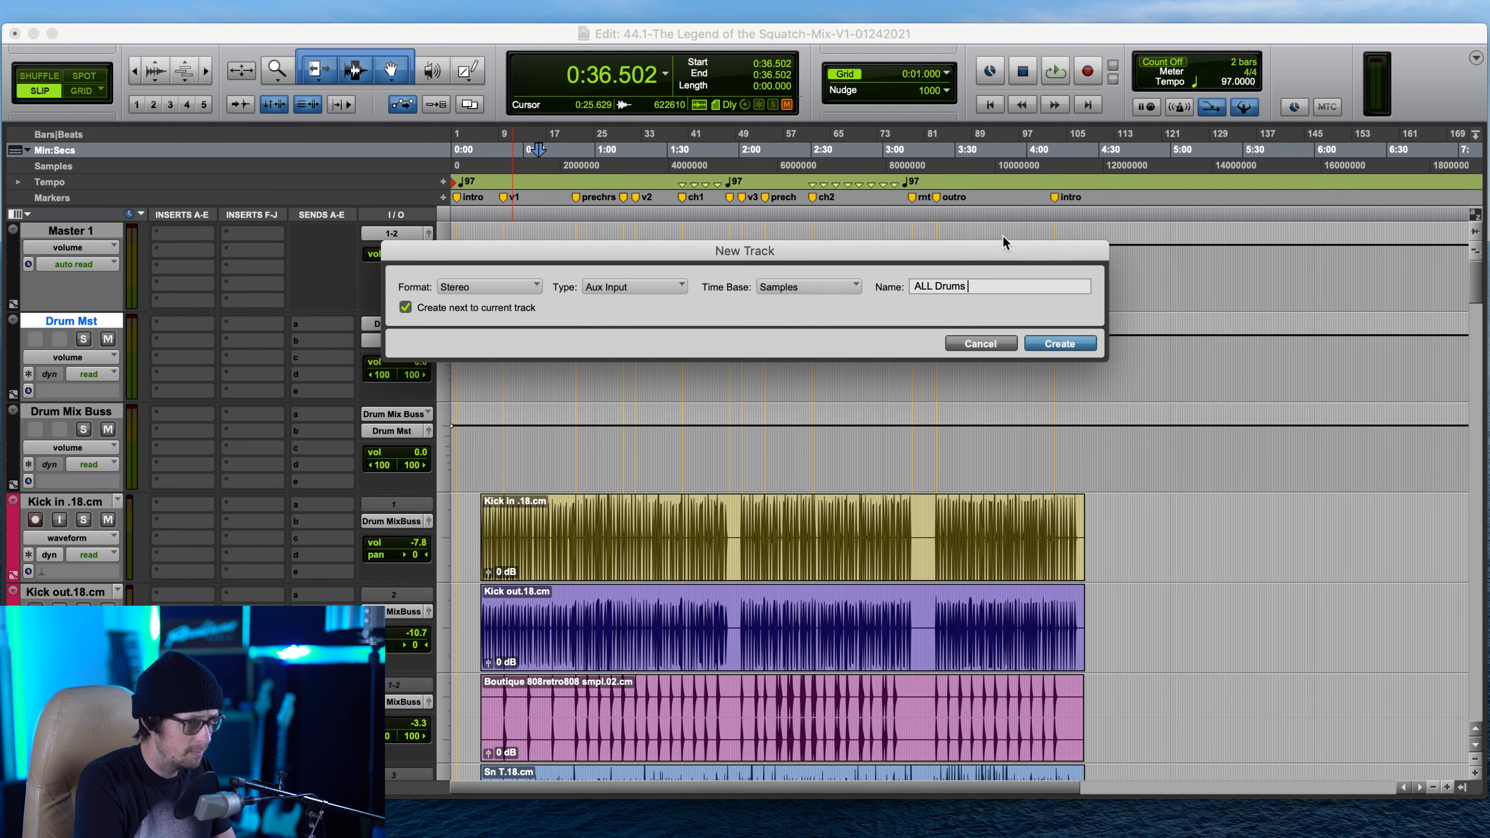
{"action": "key", "text": "Return"}
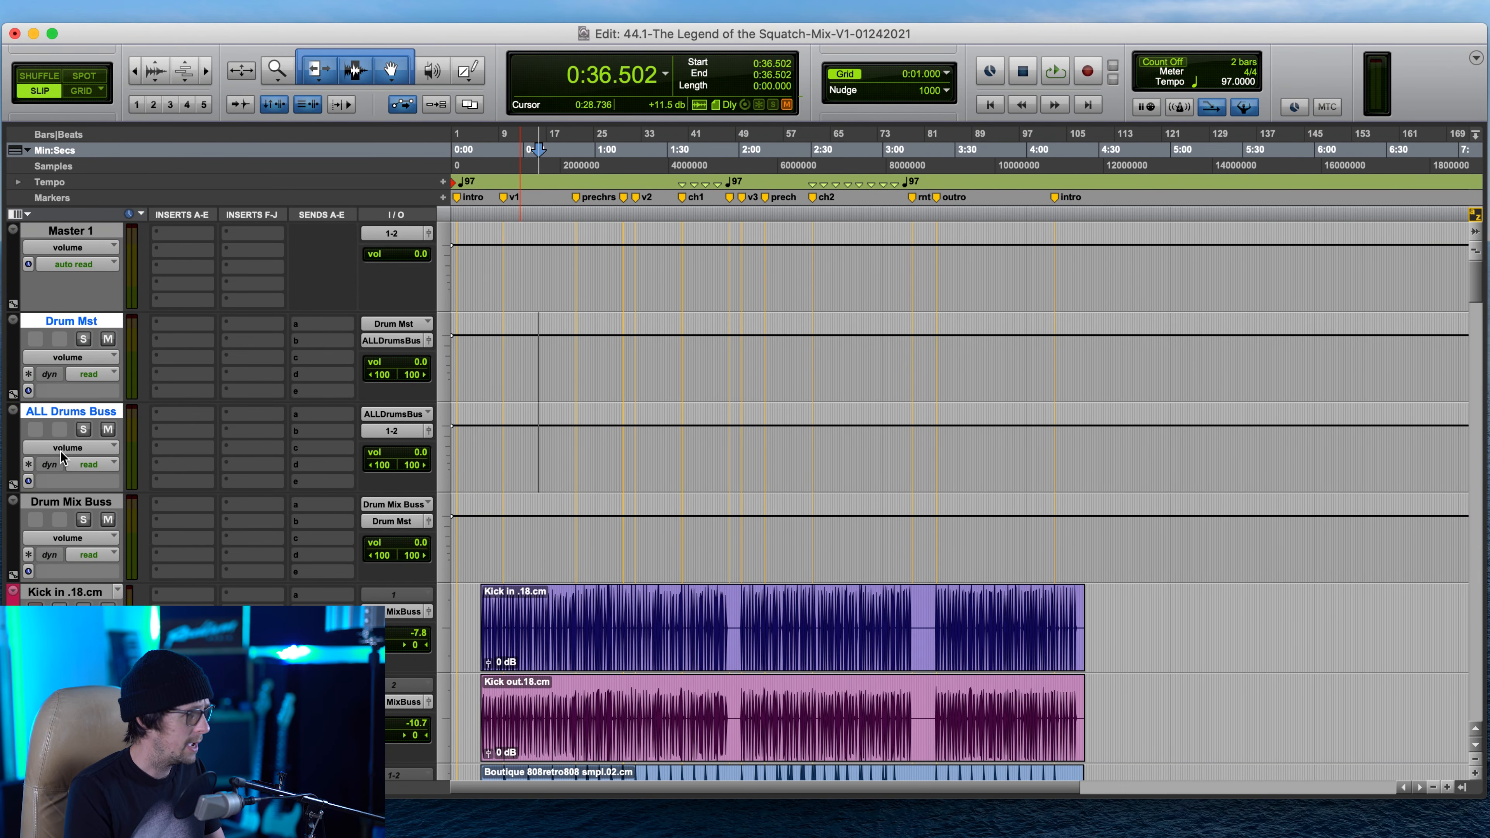
{"action": "left_click", "coordinate": [68, 415]}
{"action": "left_click_drag", "start_coordinate": [67, 414], "coordinate": [70, 322]}
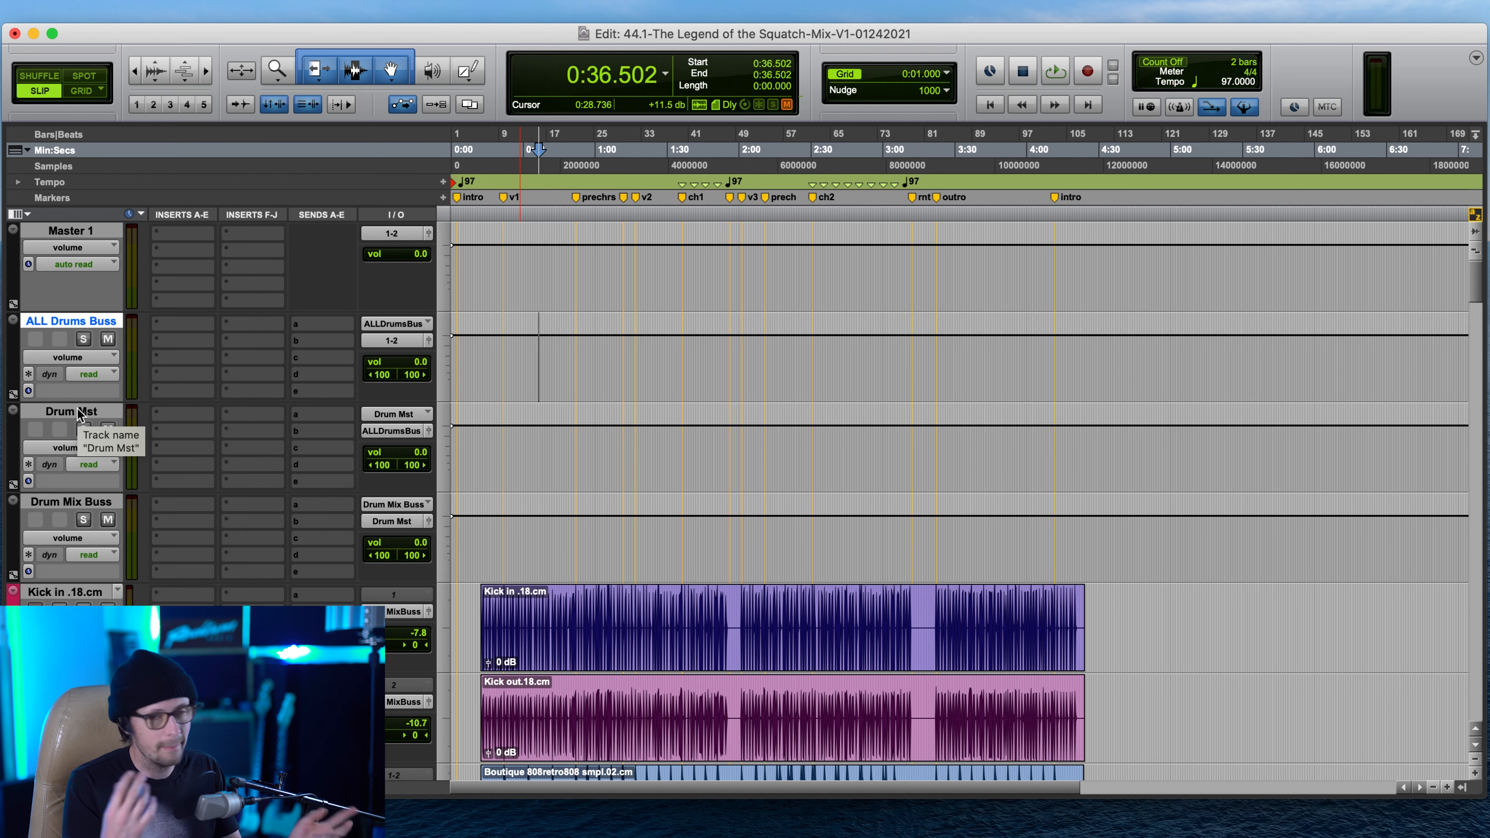
- Route ALL Drums Buss to a new stereo aux input named Master Buss and move that track above ALL Drums Buss
{"action": "left_click", "coordinate": [409, 340]}
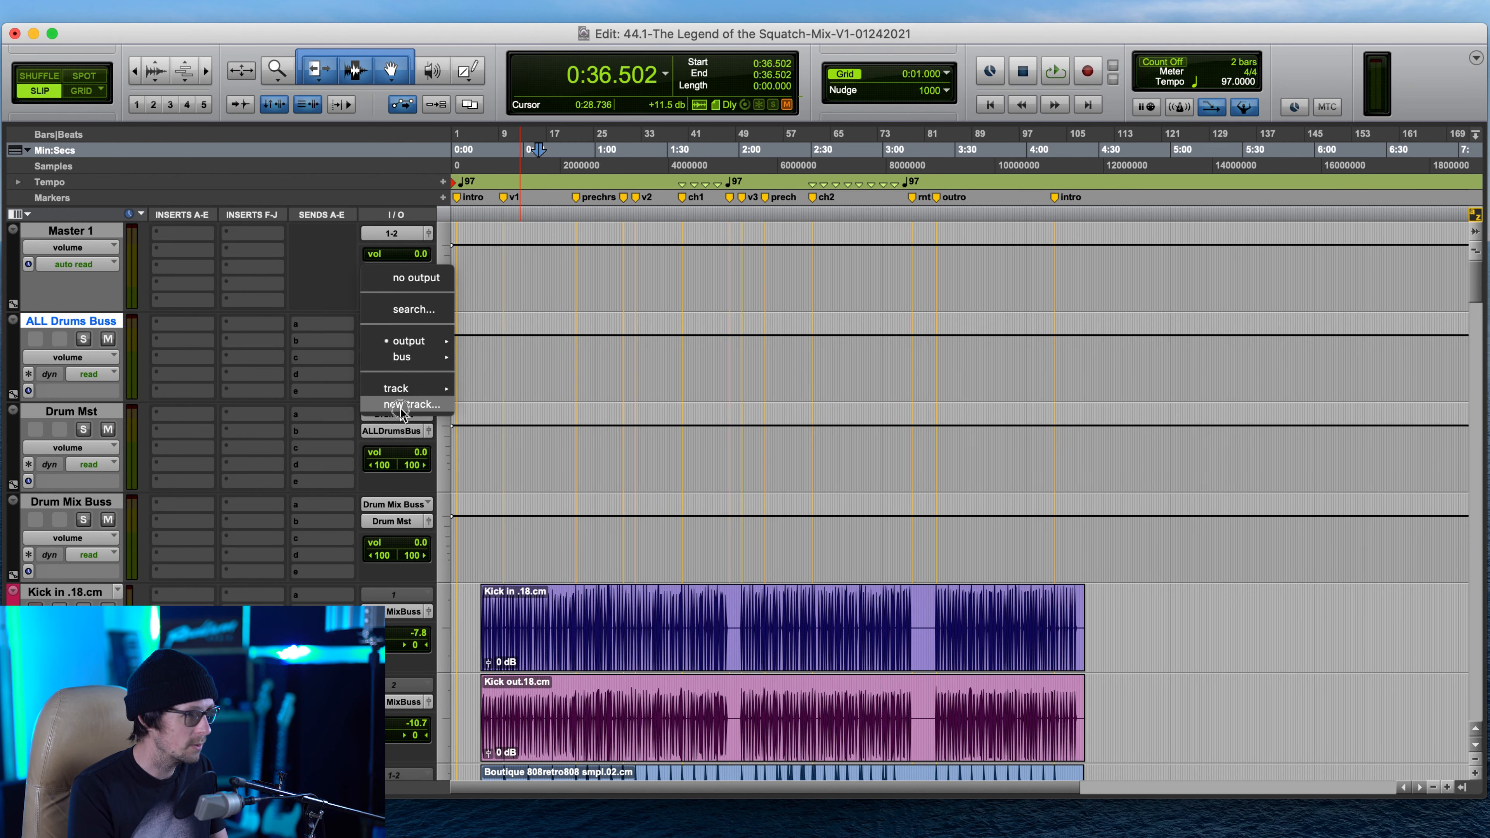
{"action": "left_click", "coordinate": [405, 407]}
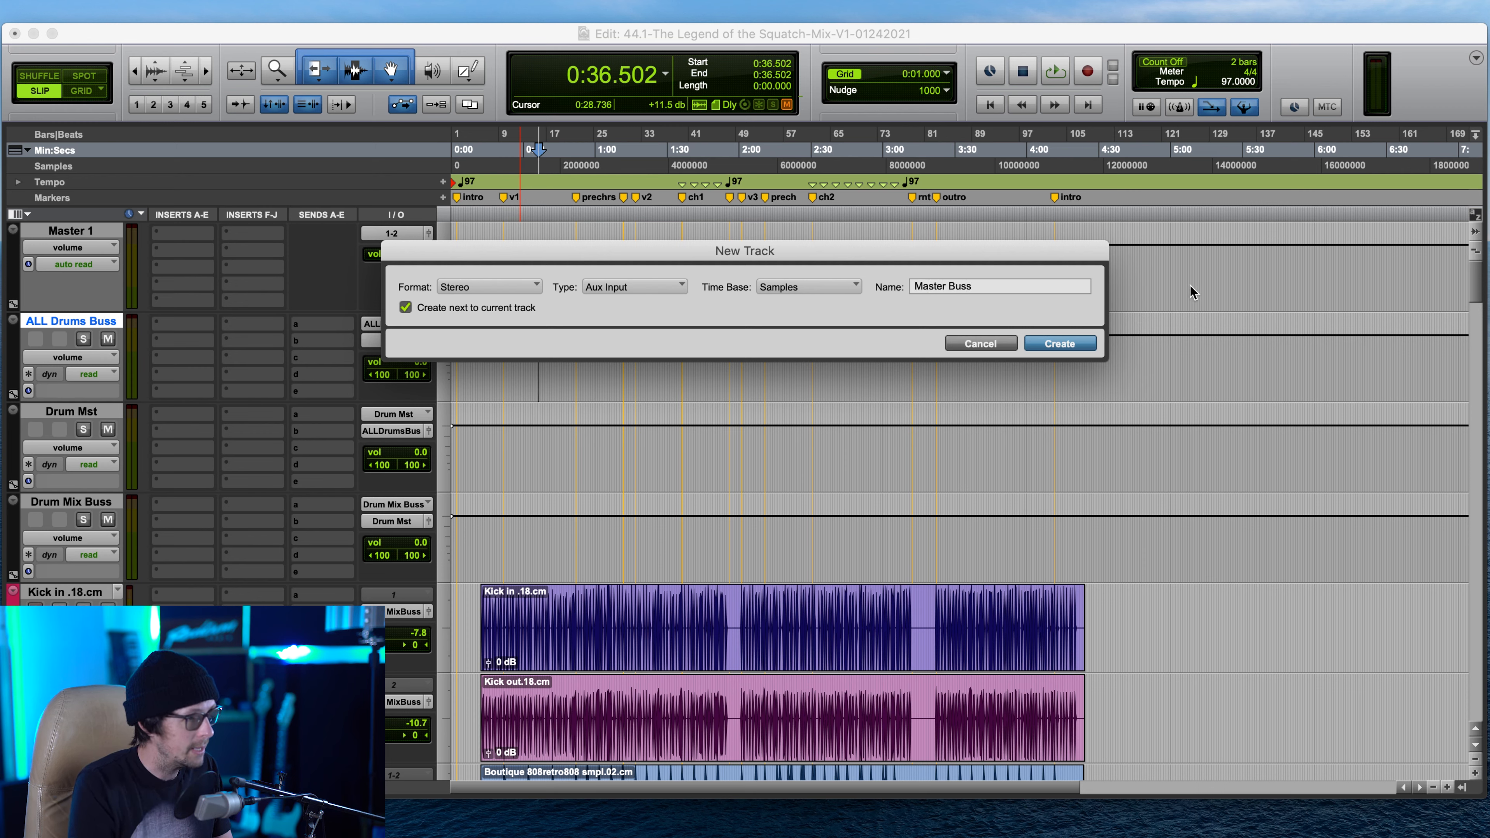
{"action": "key", "text": "Return"}
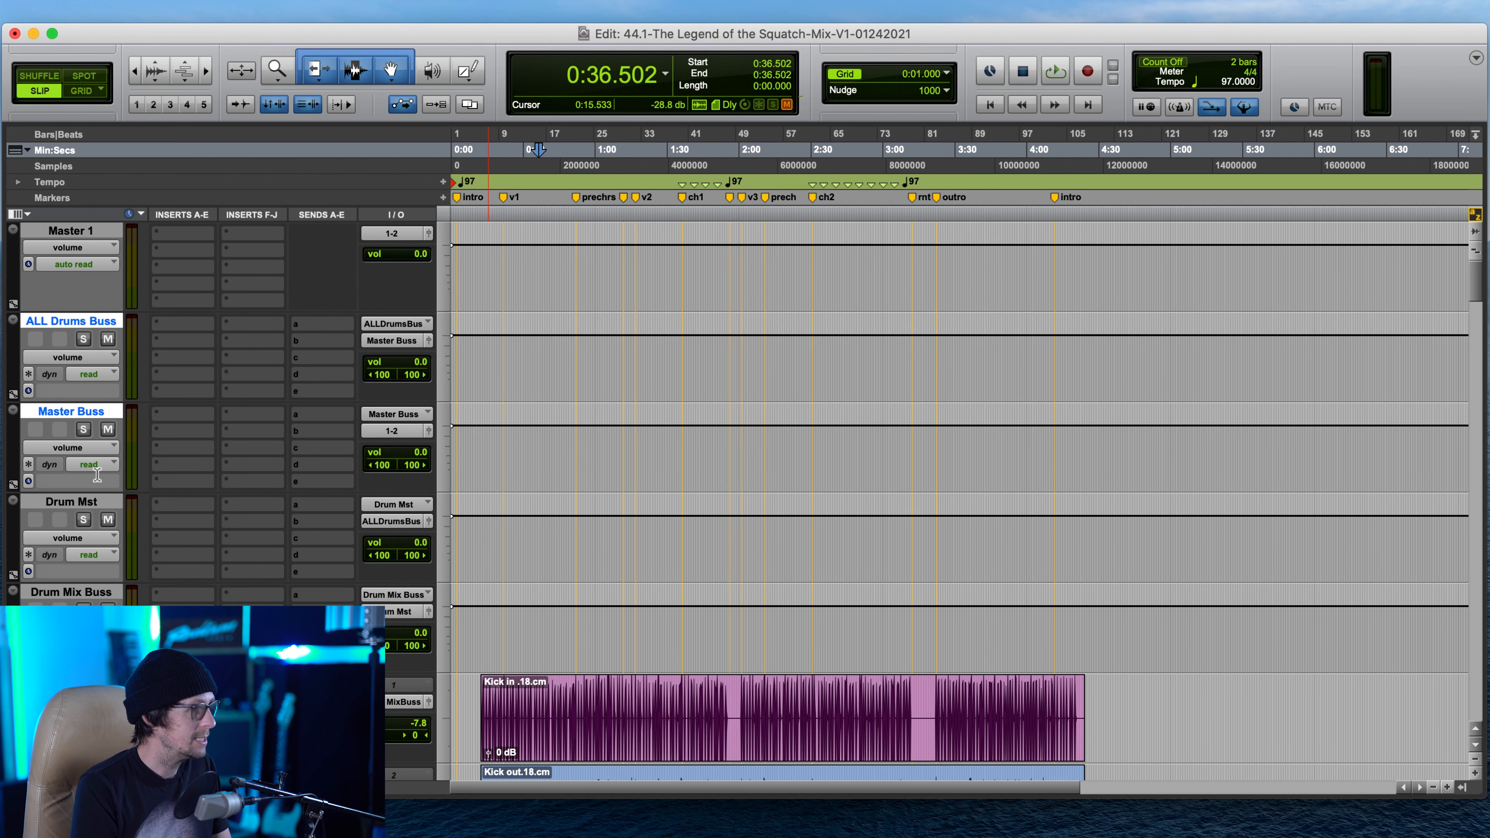
{"action": "left_click_drag", "start_coordinate": [71, 410], "coordinate": [94, 317]}
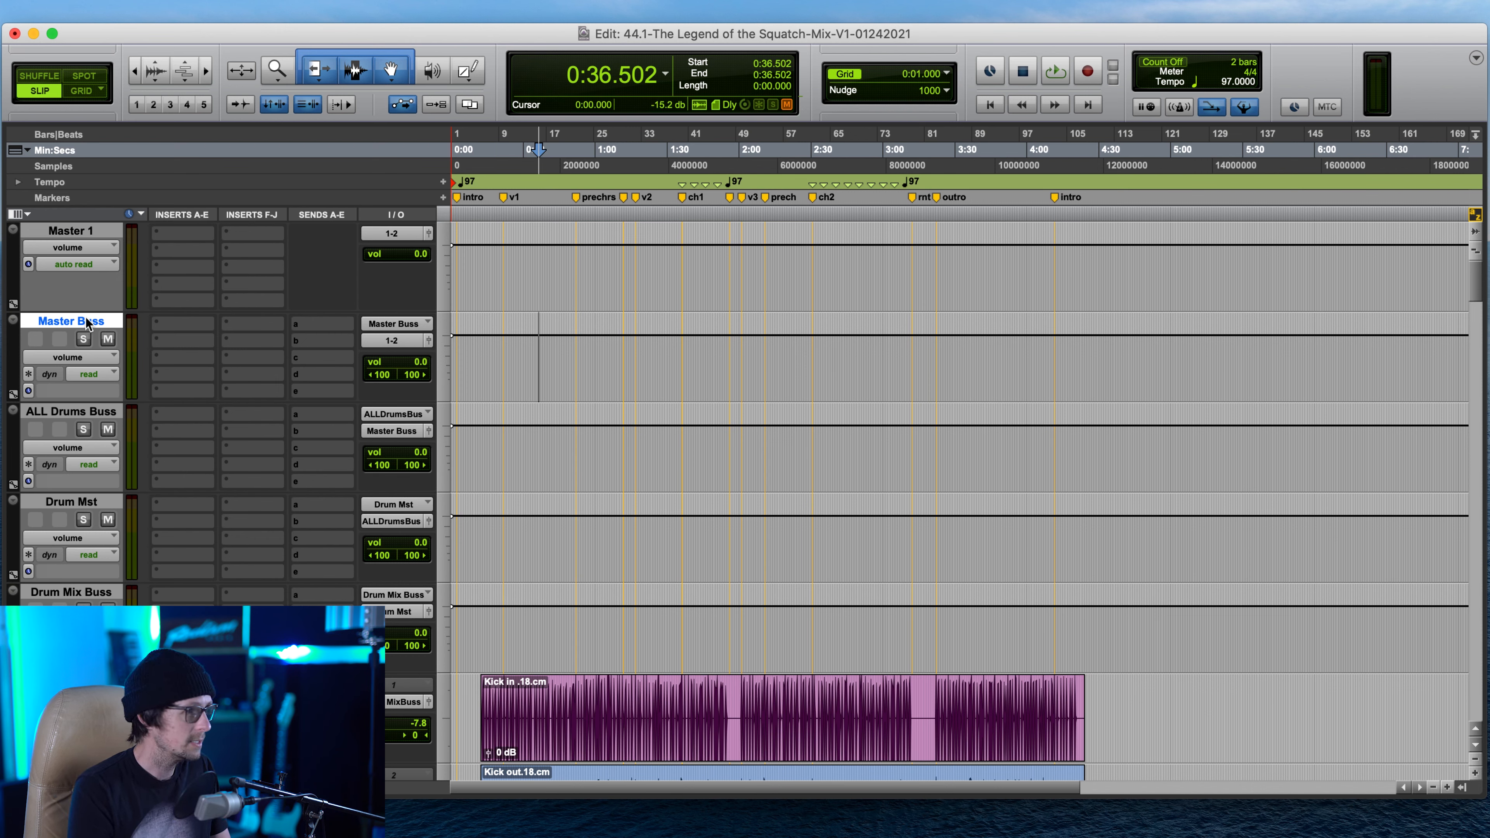
- Make the Master Buss track solo-safe
{"action": "left_click", "coordinate": [402, 341]}
{"action": "left_click", "coordinate": [287, 268]}
{"action": "left_click", "coordinate": [85, 231]}
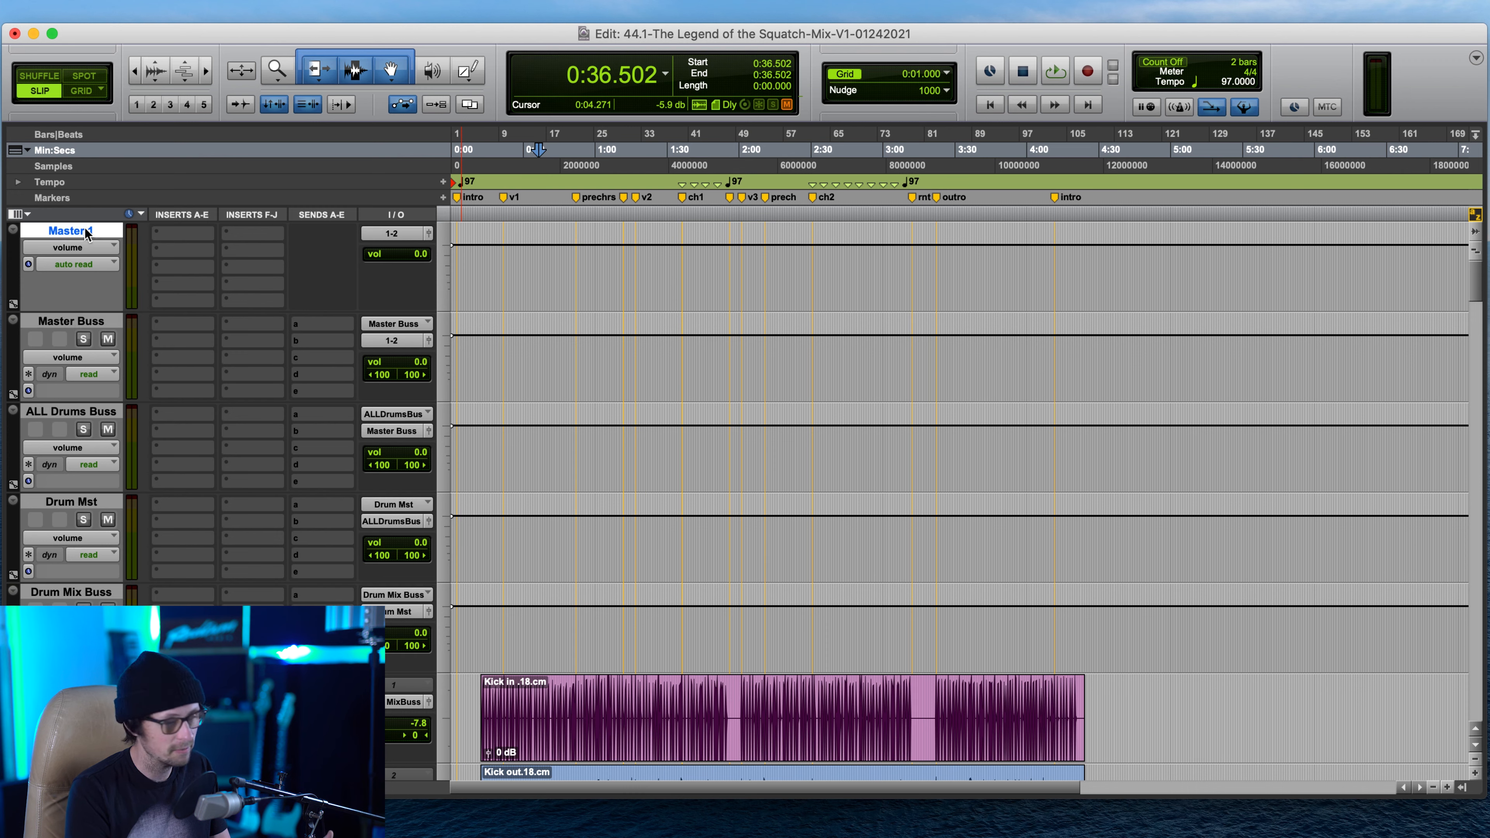
{"action": "left_click", "coordinate": [71, 321]}
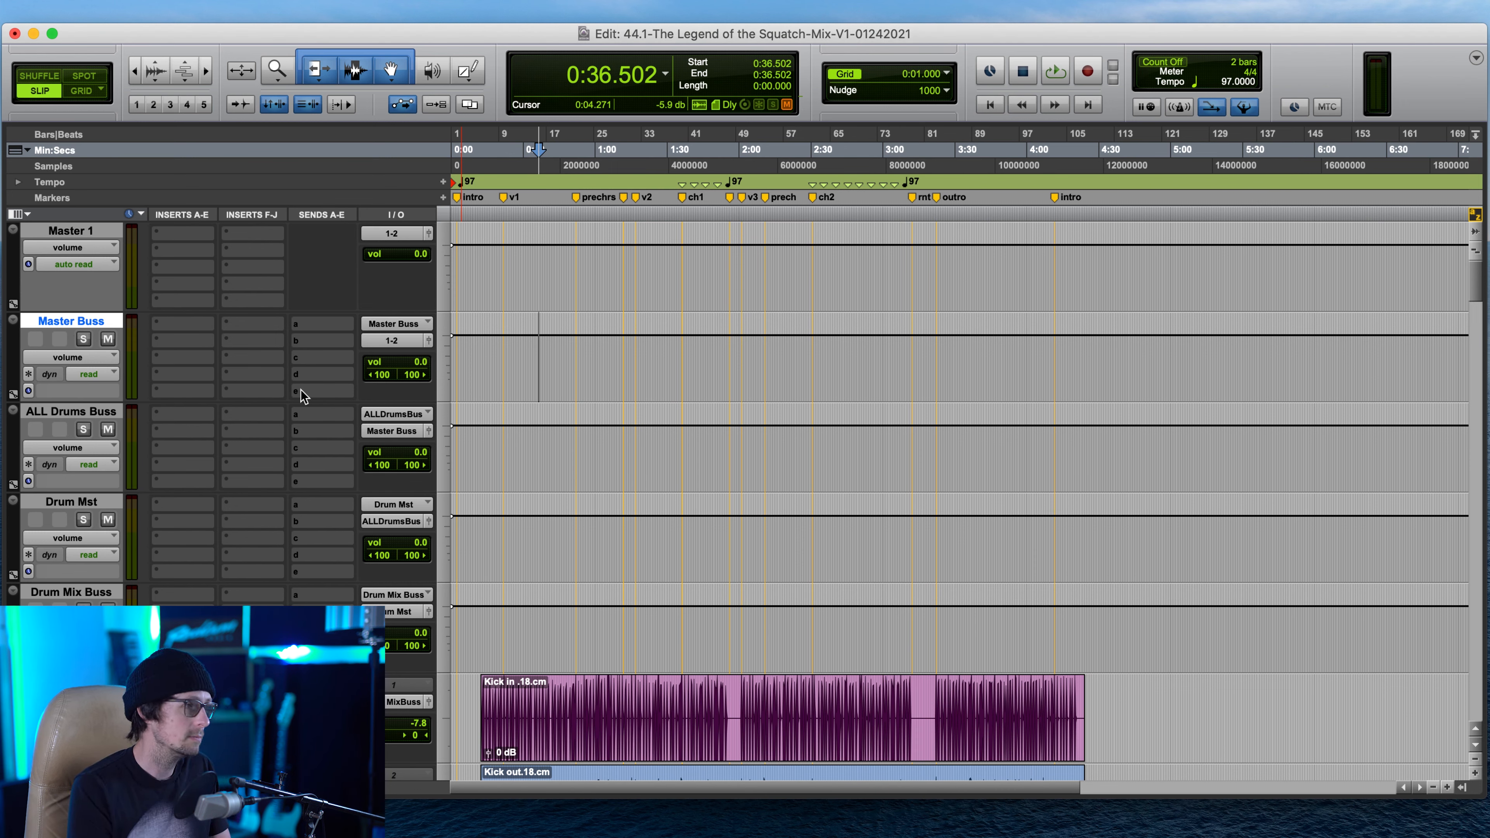
{"action": "left_click", "coordinate": [83, 340]}
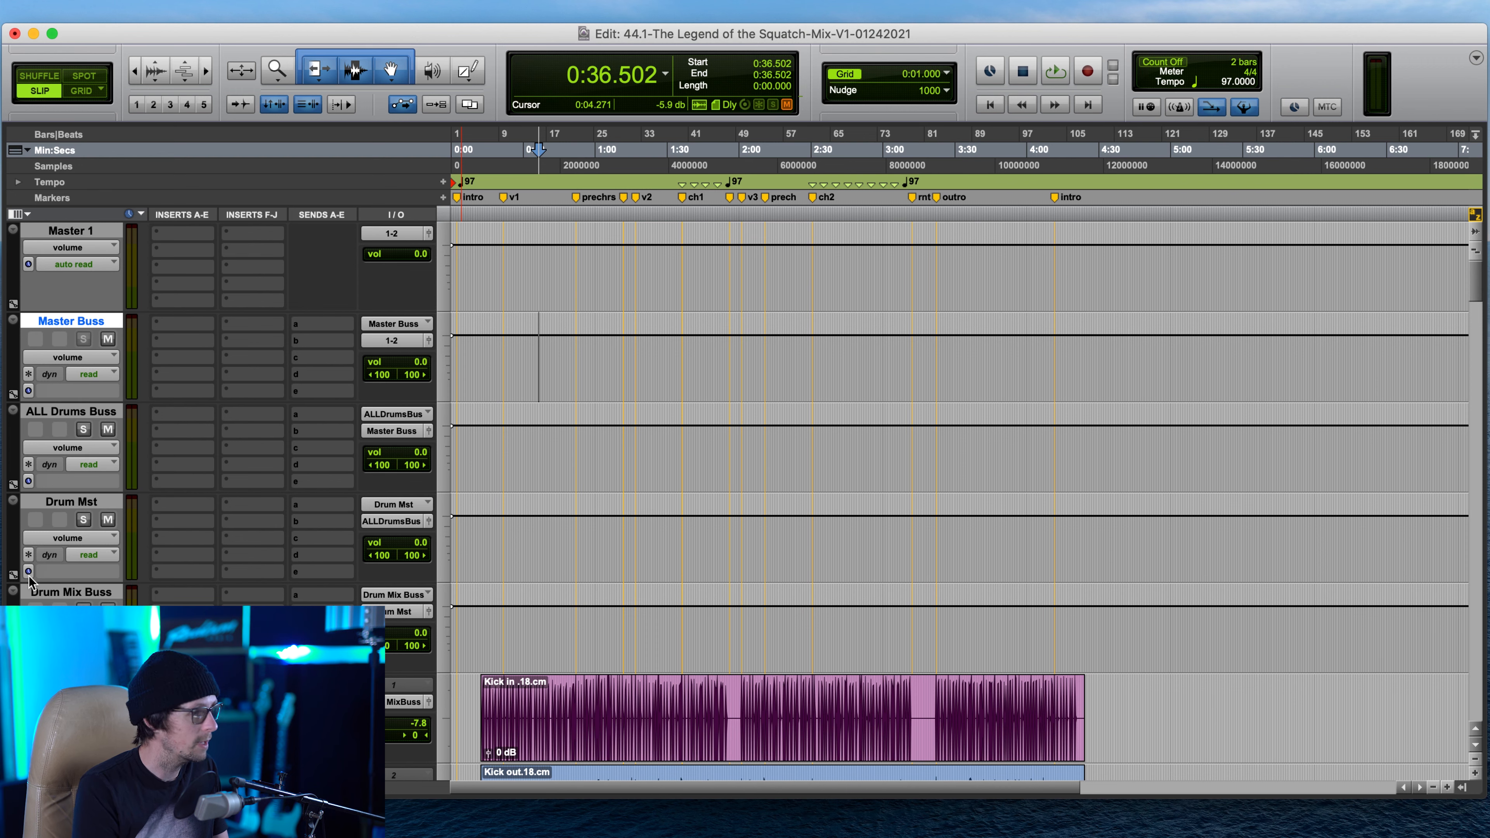
- Colour the ALL Drums Buss, Drum Mst and Drum Mix Buss tracks crimson to match the drum tracks
{"action": "left_click", "coordinate": [50, 594]}
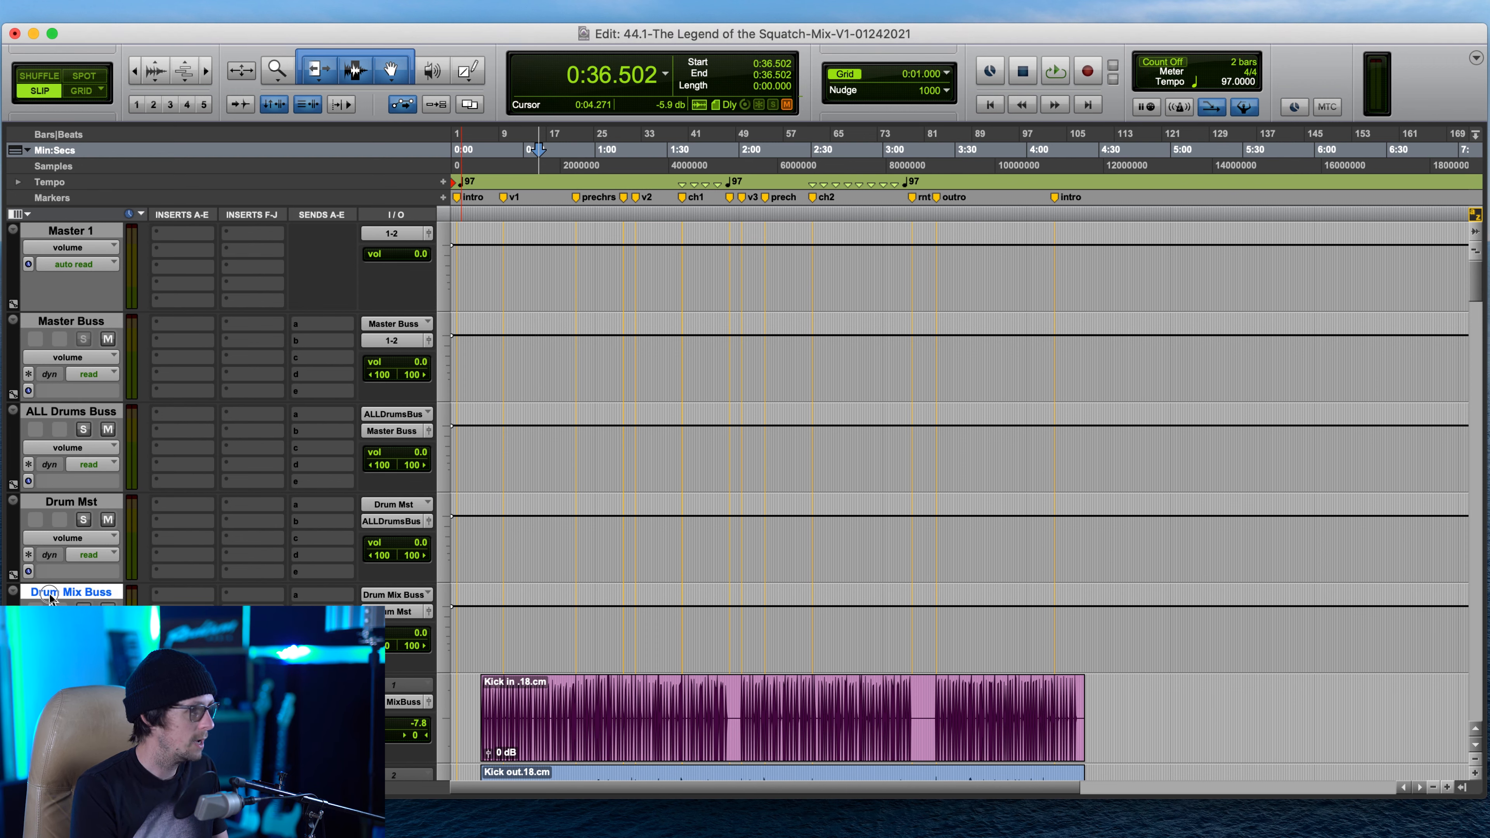
{"action": "left_click", "coordinate": [71, 411], "text": "shift"}
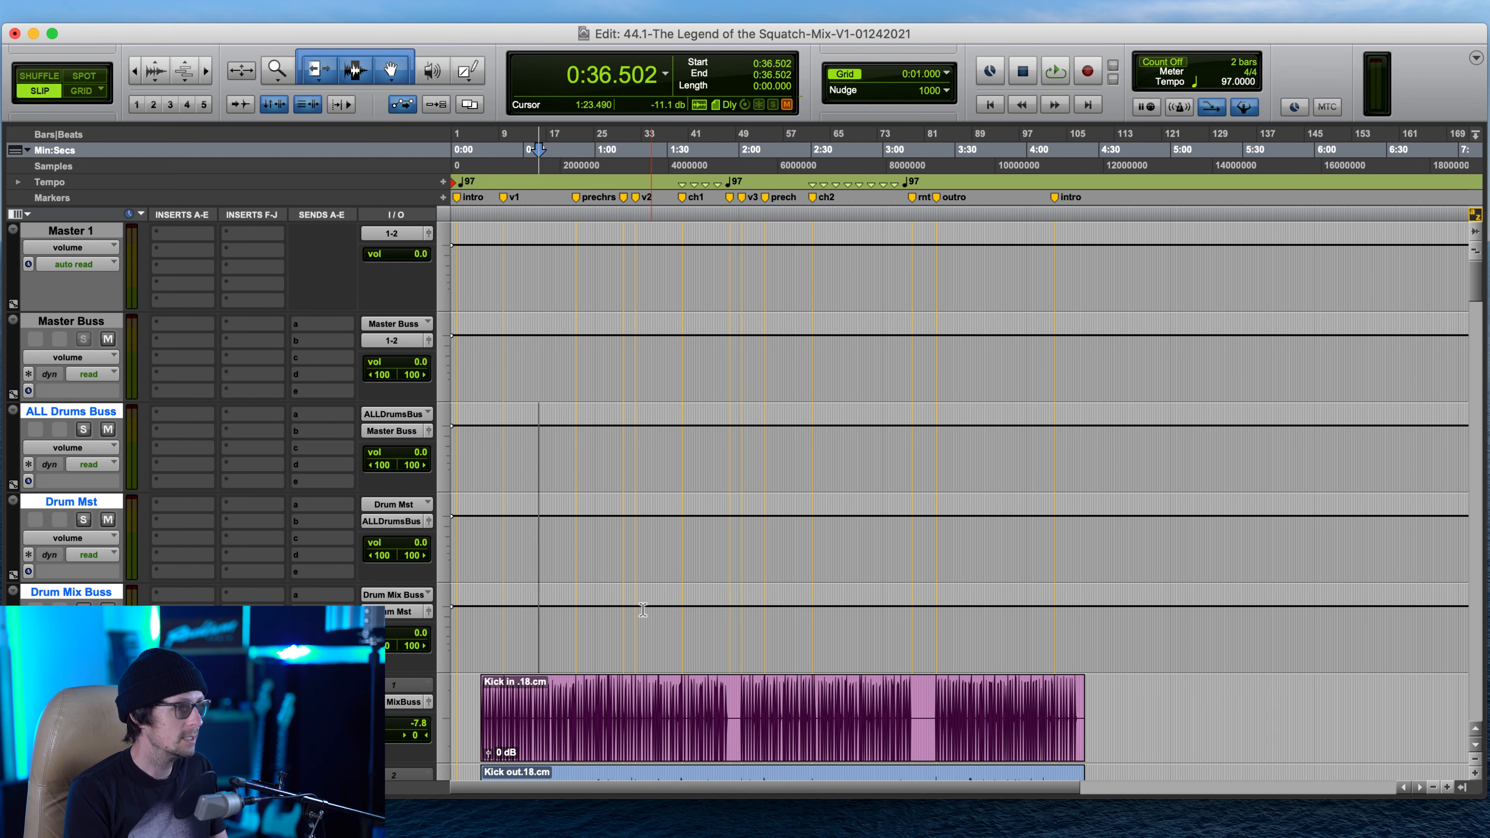
{"action": "scroll", "coordinate": [601, 560], "scroll_direction": "down", "scroll_amount": 3}
{"action": "scroll", "coordinate": [601, 561], "scroll_direction": "down", "scroll_amount": 8}
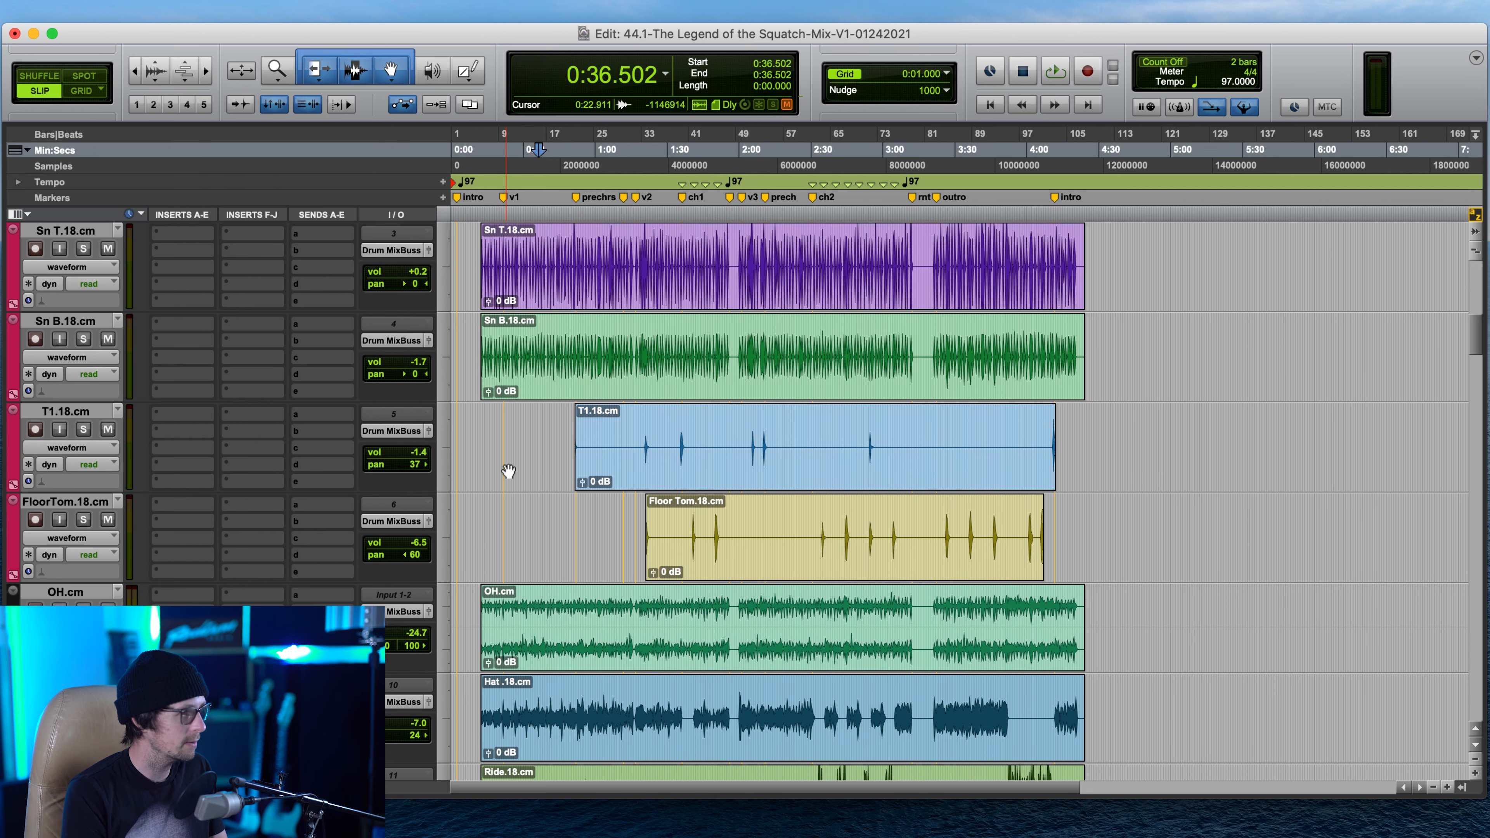
{"action": "scroll", "coordinate": [509, 471], "scroll_direction": "up", "scroll_amount": 11}
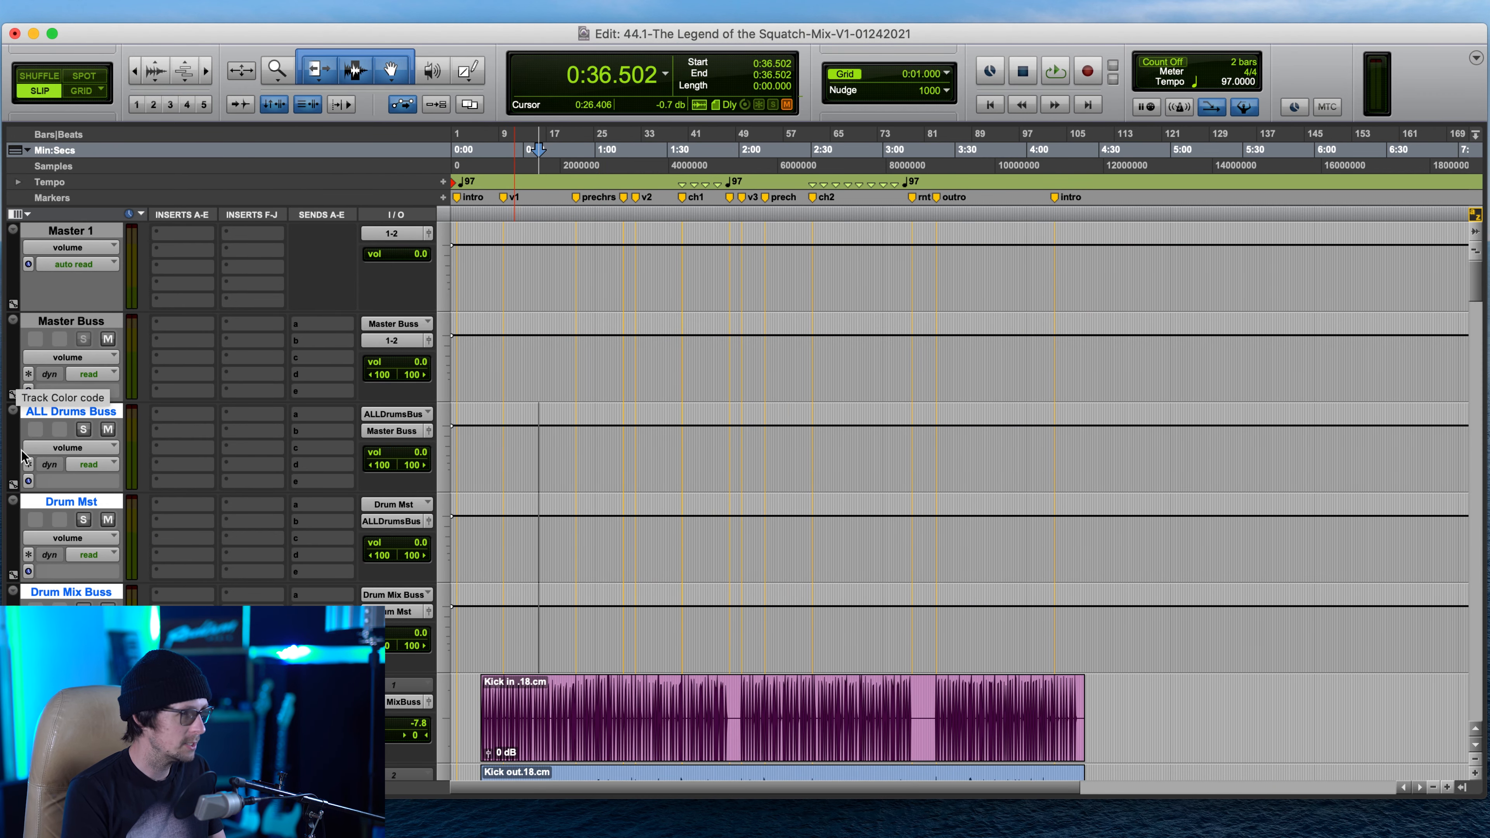
{"action": "double_click", "coordinate": [10, 463]}
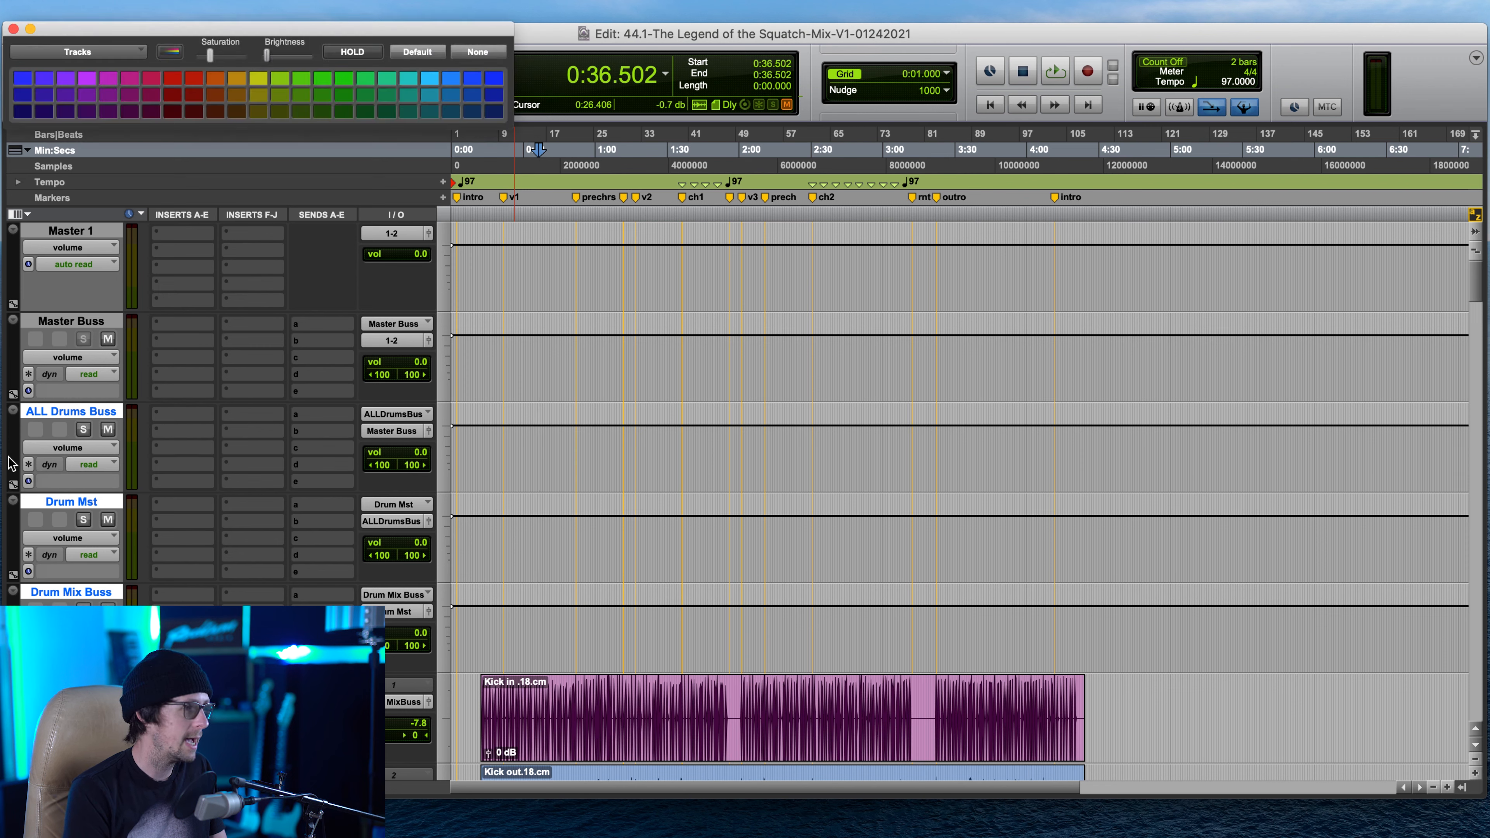
{"action": "left_click", "coordinate": [130, 78]}
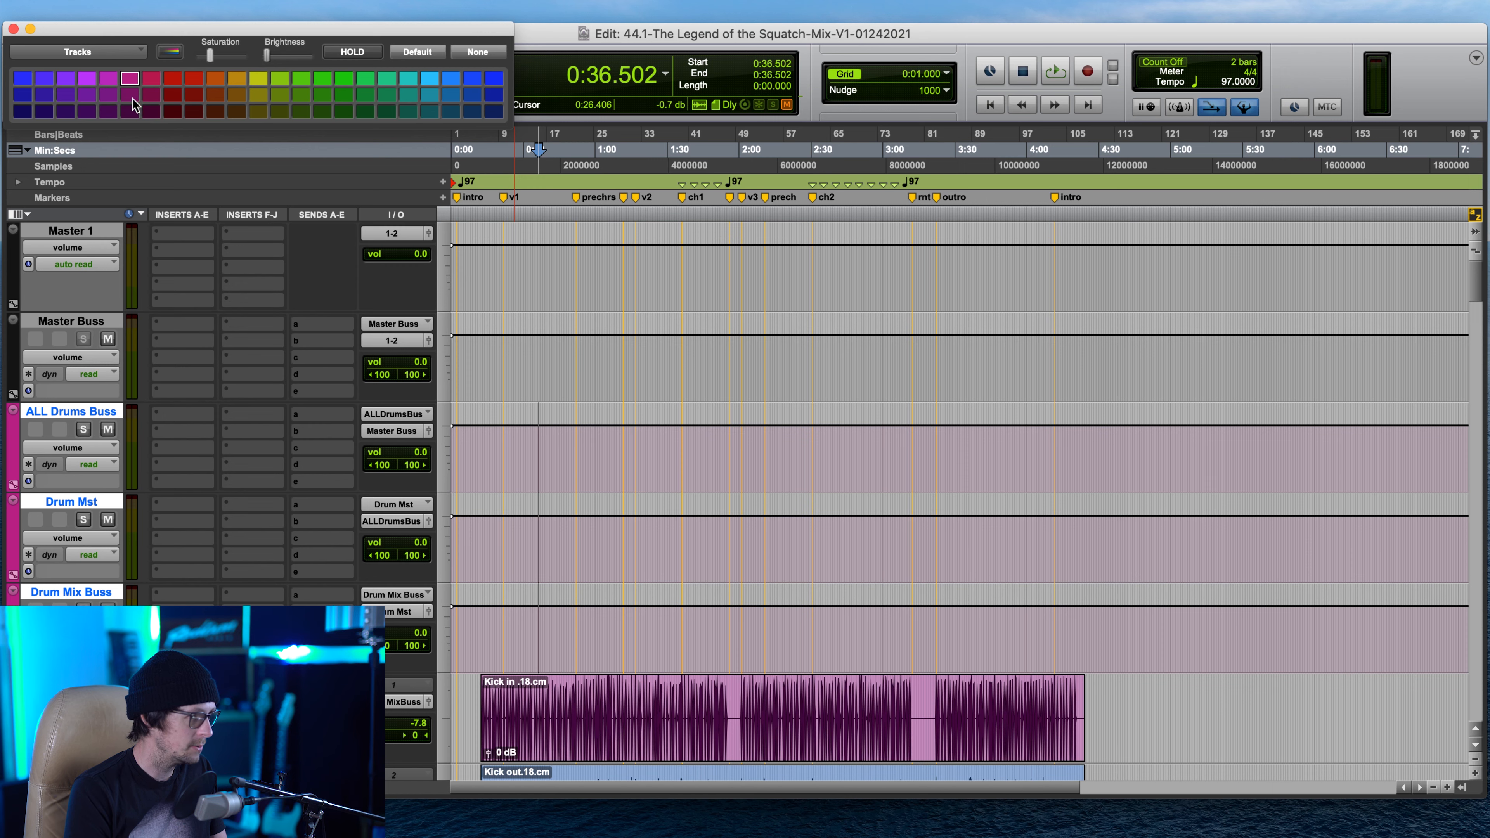
{"action": "left_click", "coordinate": [131, 95]}
{"action": "left_click", "coordinate": [110, 78]}
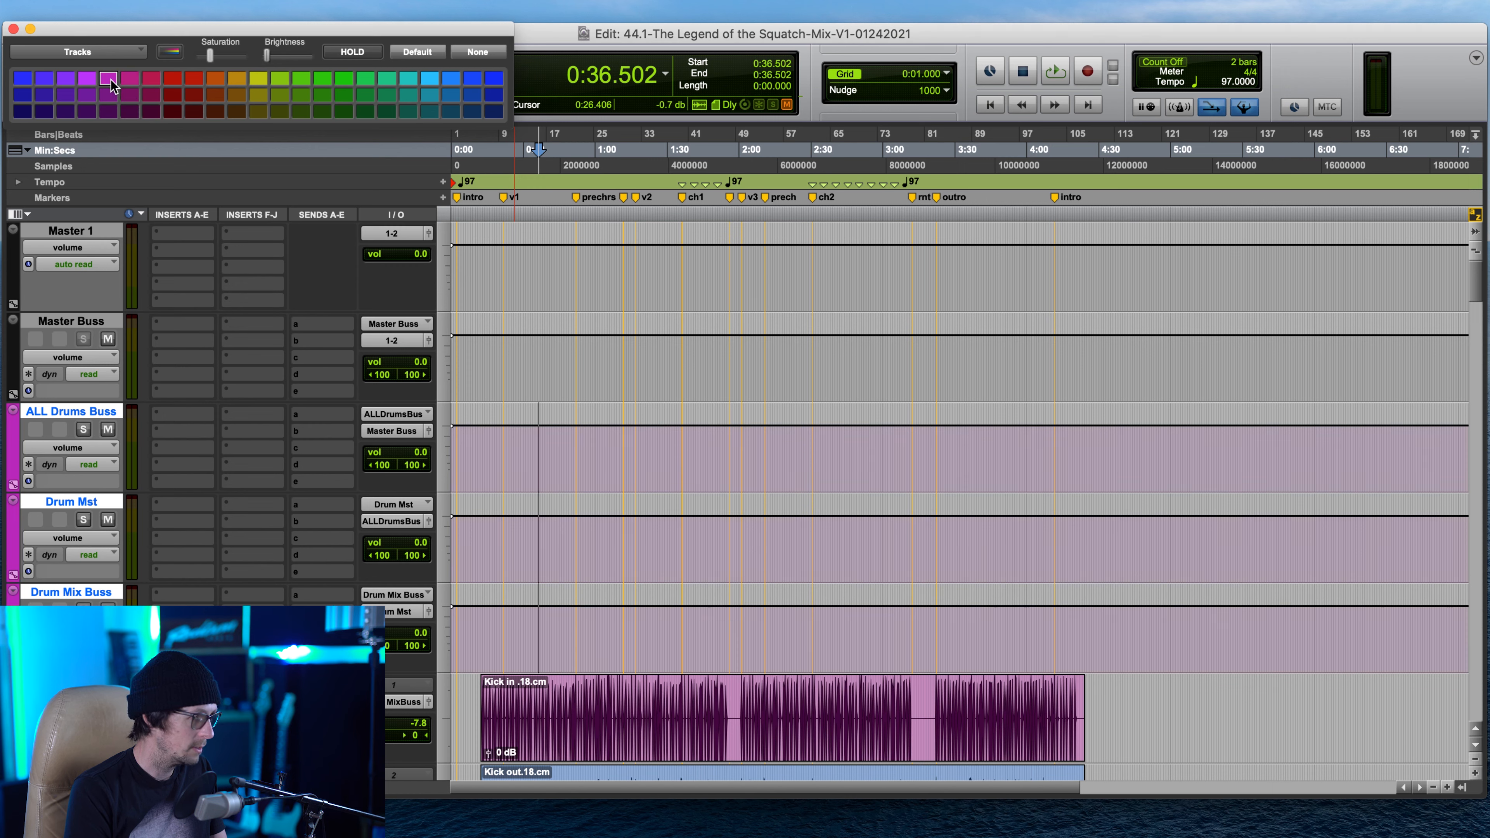
{"action": "left_click", "coordinate": [109, 96]}
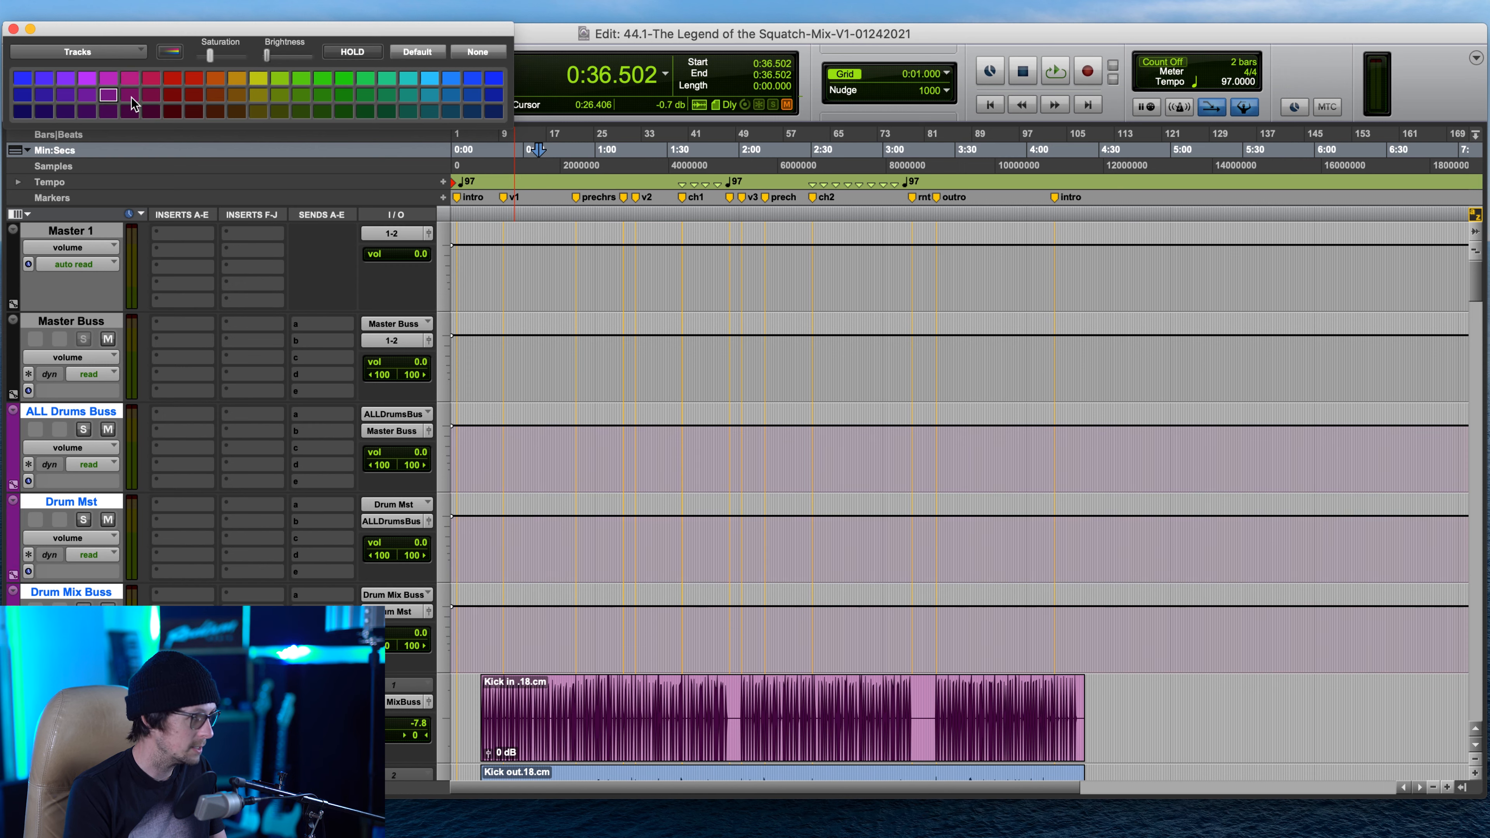
{"action": "left_click", "coordinate": [155, 101]}
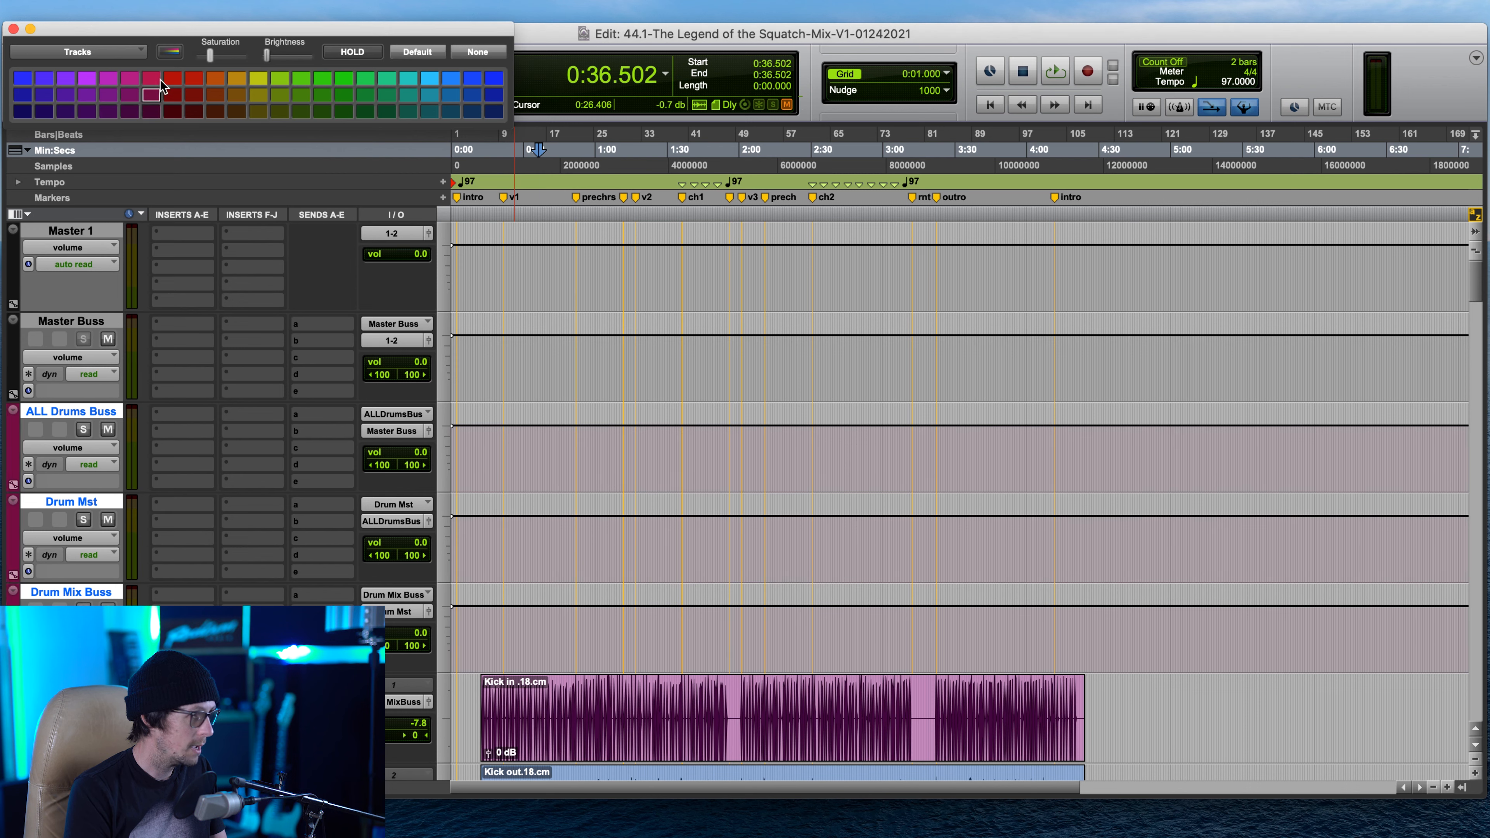
{"action": "left_click", "coordinate": [151, 79]}
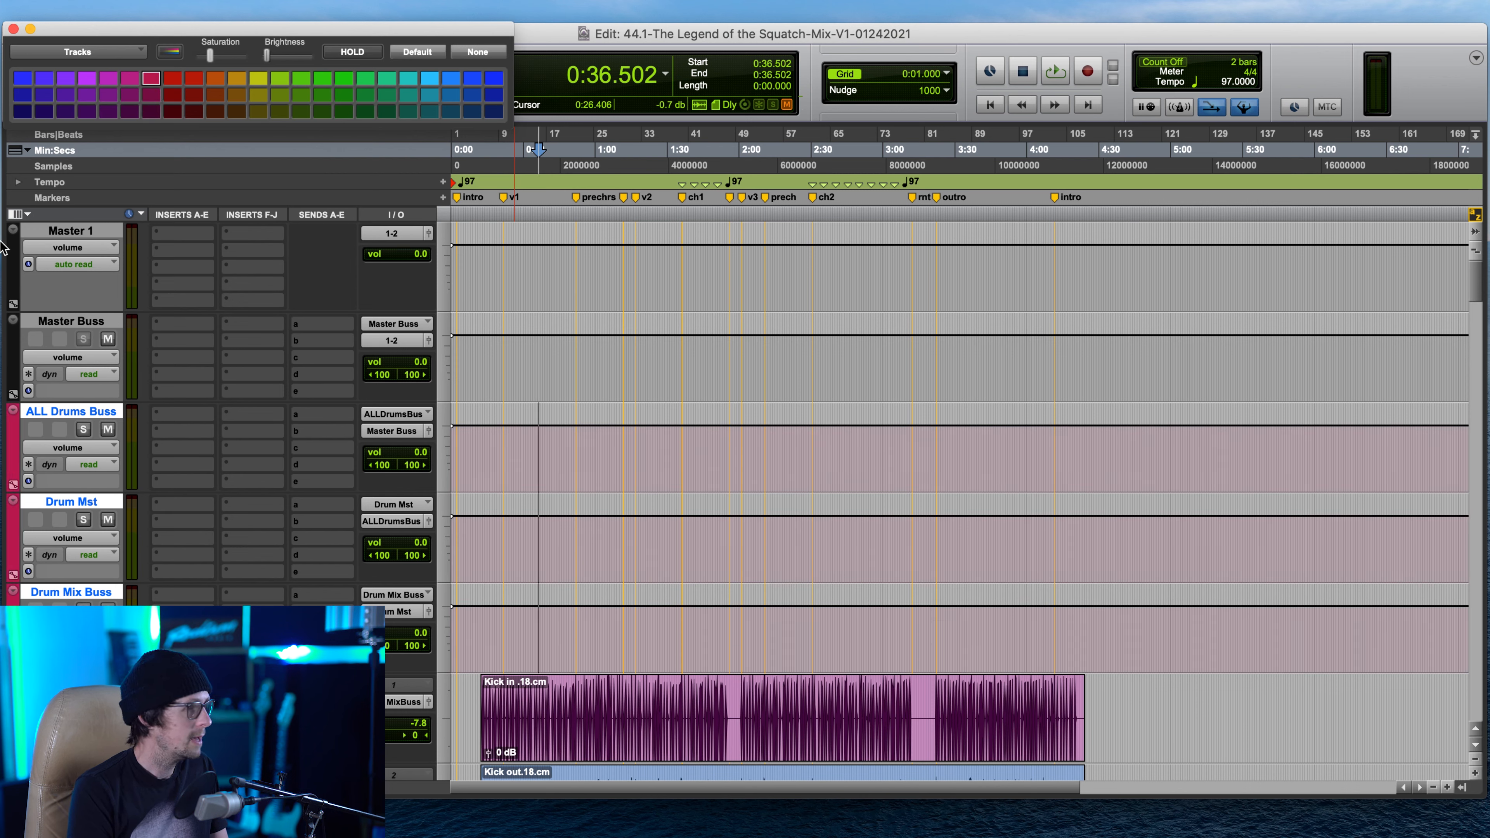
- Colour the Master Buss track lime green
{"action": "left_click", "coordinate": [71, 320]}
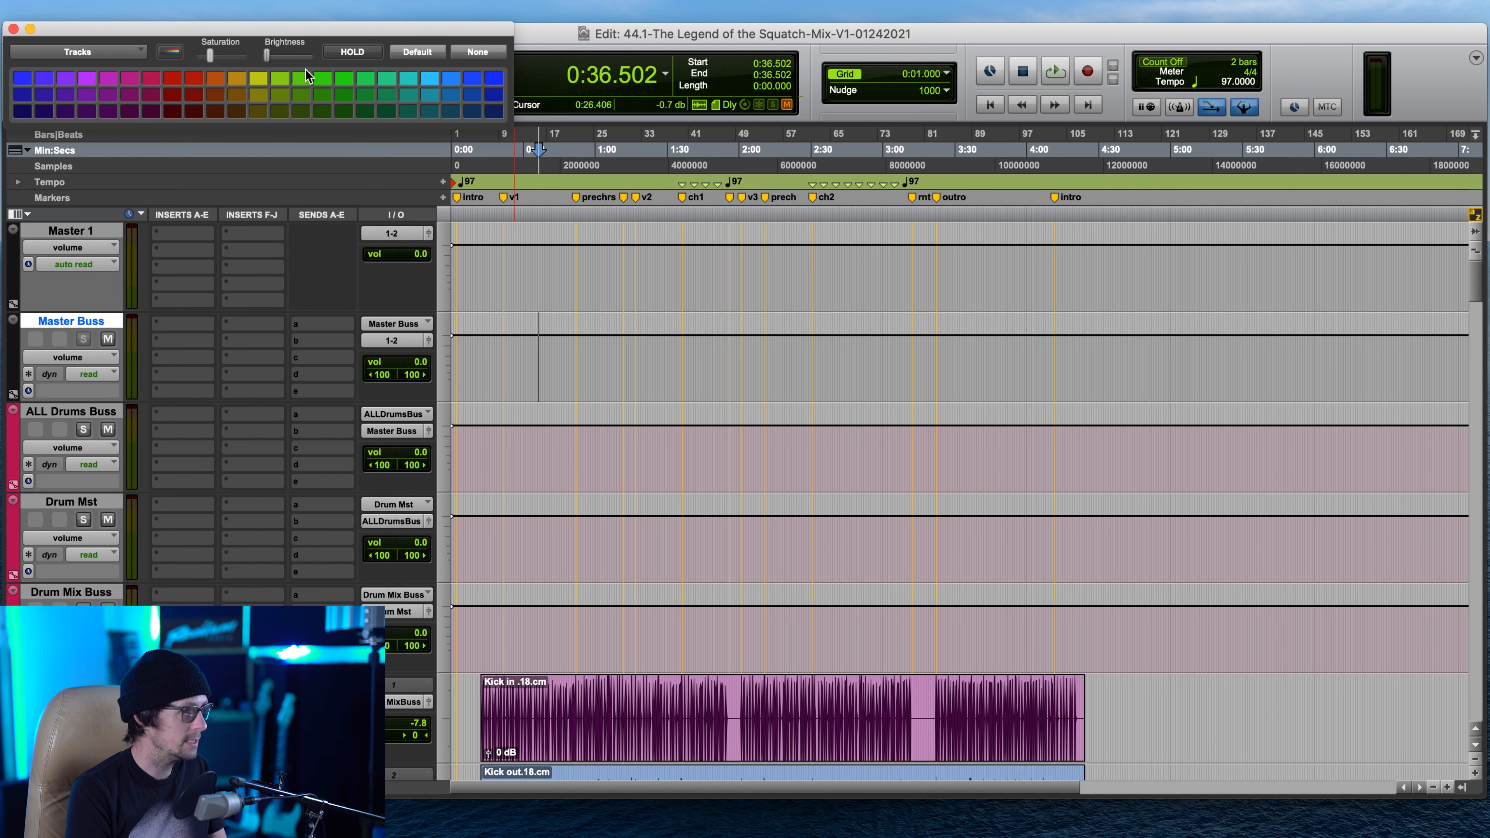
{"action": "left_click", "coordinate": [280, 79]}
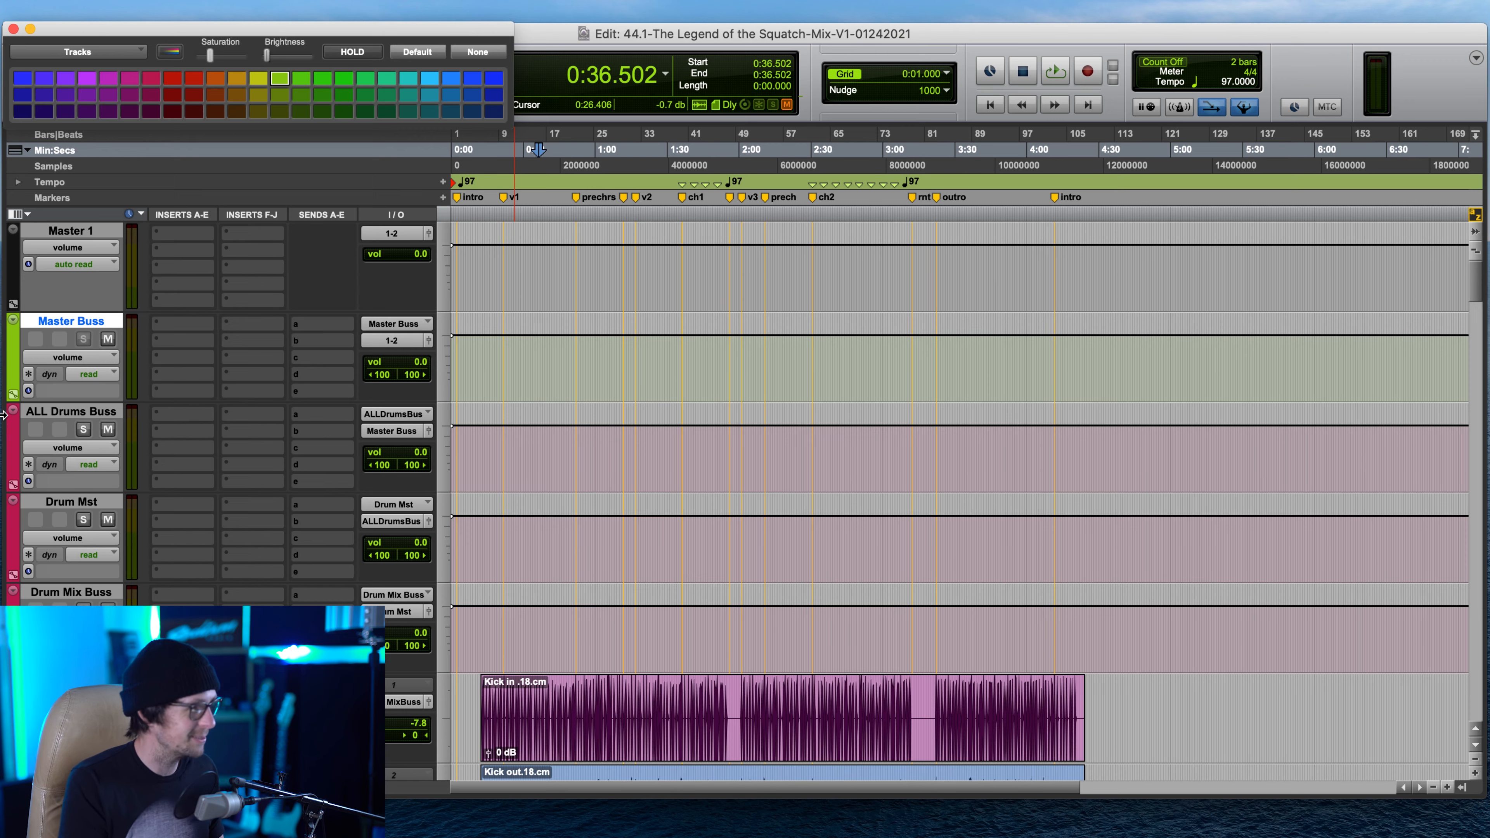
{"action": "scroll", "coordinate": [609, 459], "scroll_direction": "down", "scroll_amount": 5}
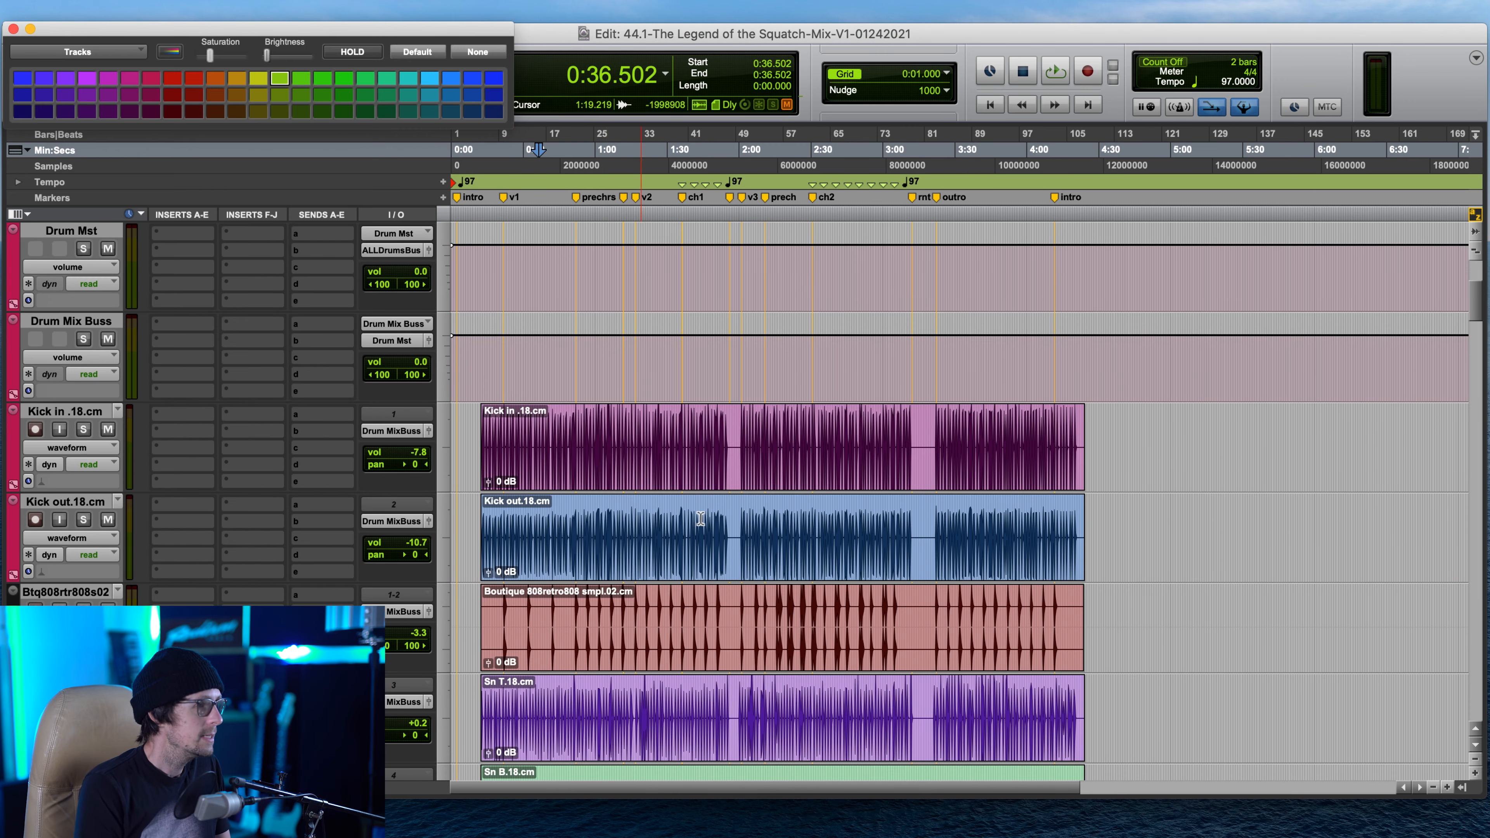
{"action": "scroll", "coordinate": [724, 534], "scroll_direction": "down", "scroll_amount": 3}
{"action": "scroll", "coordinate": [675, 587], "scroll_direction": "up", "scroll_amount": 9}
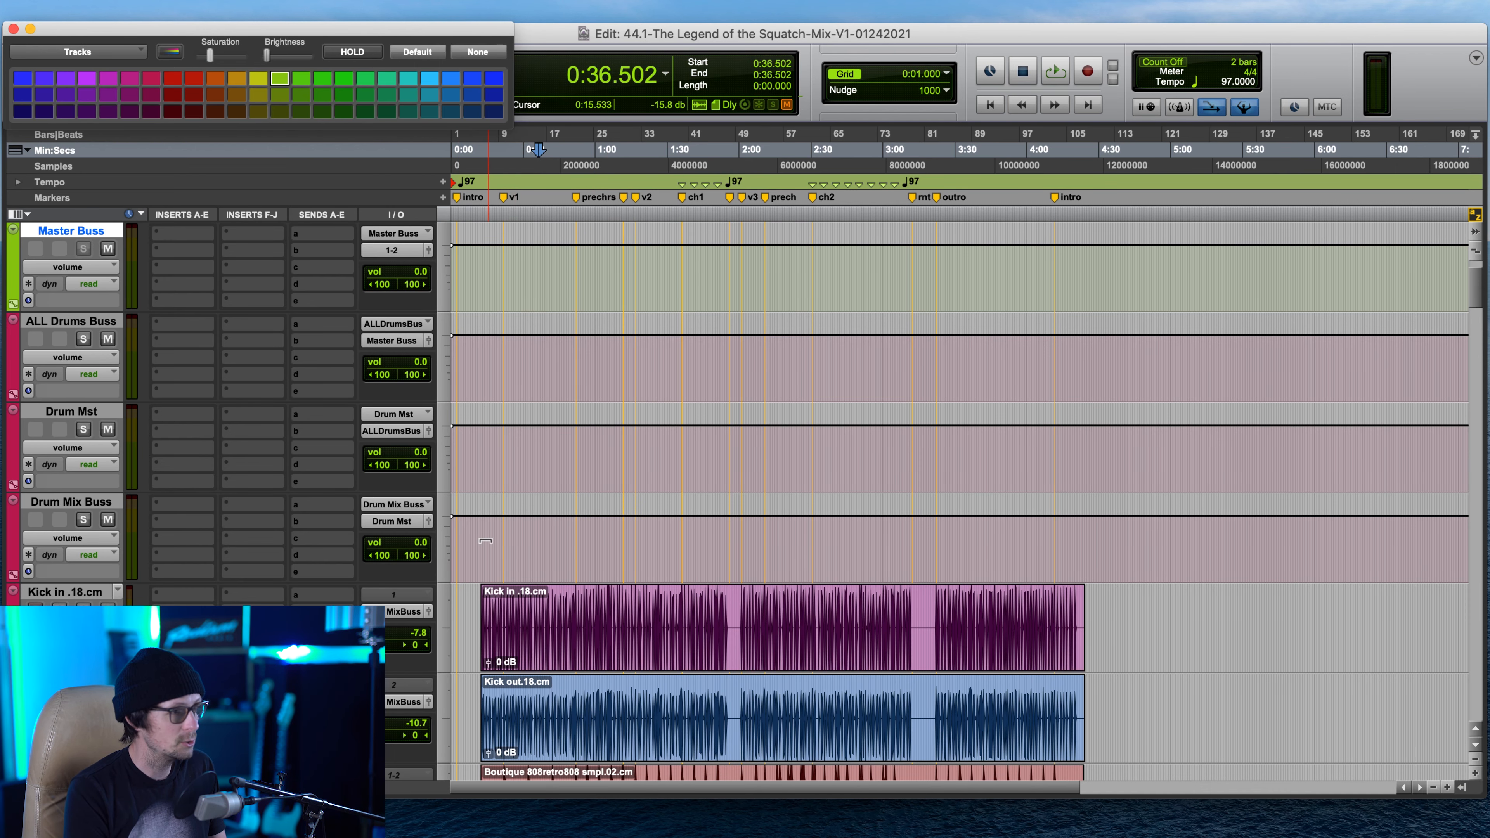
{"action": "scroll", "coordinate": [727, 540], "scroll_direction": "down", "scroll_amount": 3}
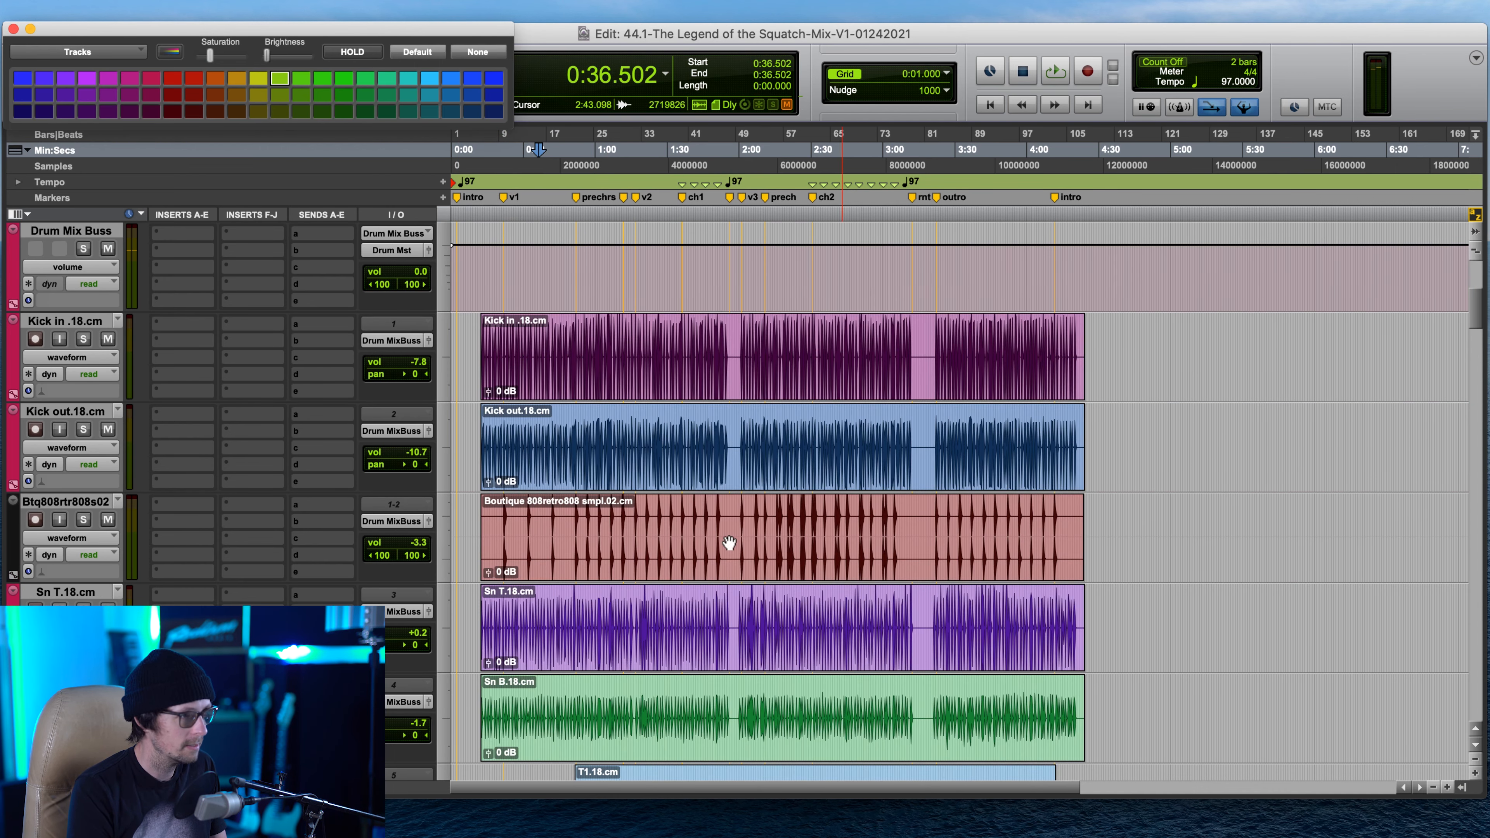
{"action": "scroll", "coordinate": [481, 492], "scroll_direction": "up", "scroll_amount": 5}
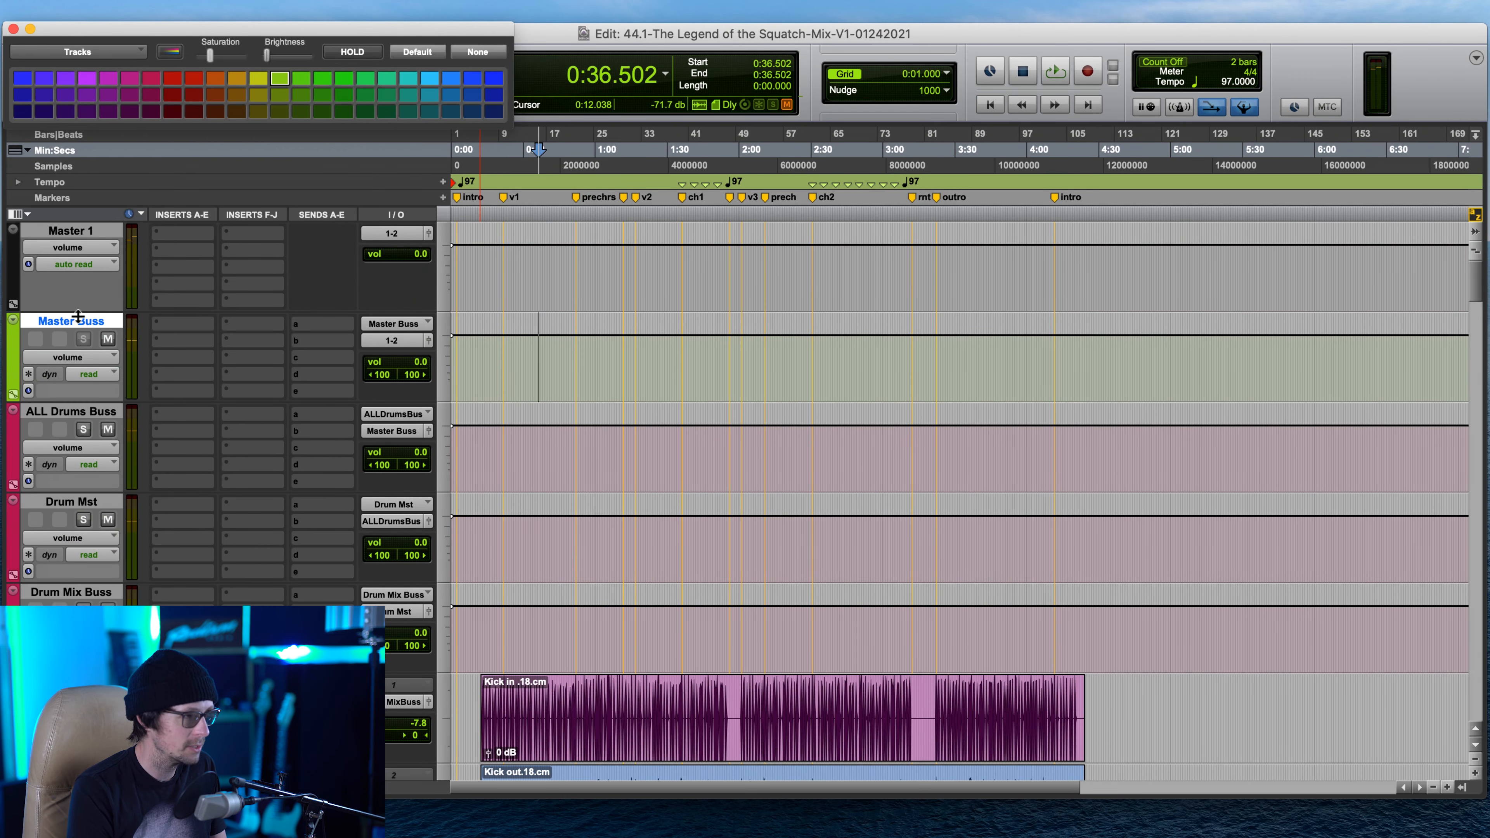
- Solo the ALL Drums Buss, Drum Mst and Drum Mix Buss tracks together
{"action": "left_click", "coordinate": [83, 430]}
{"action": "left_click", "coordinate": [86, 519]}
{"action": "left_click", "coordinate": [84, 606]}
{"action": "left_click", "coordinate": [84, 520]}
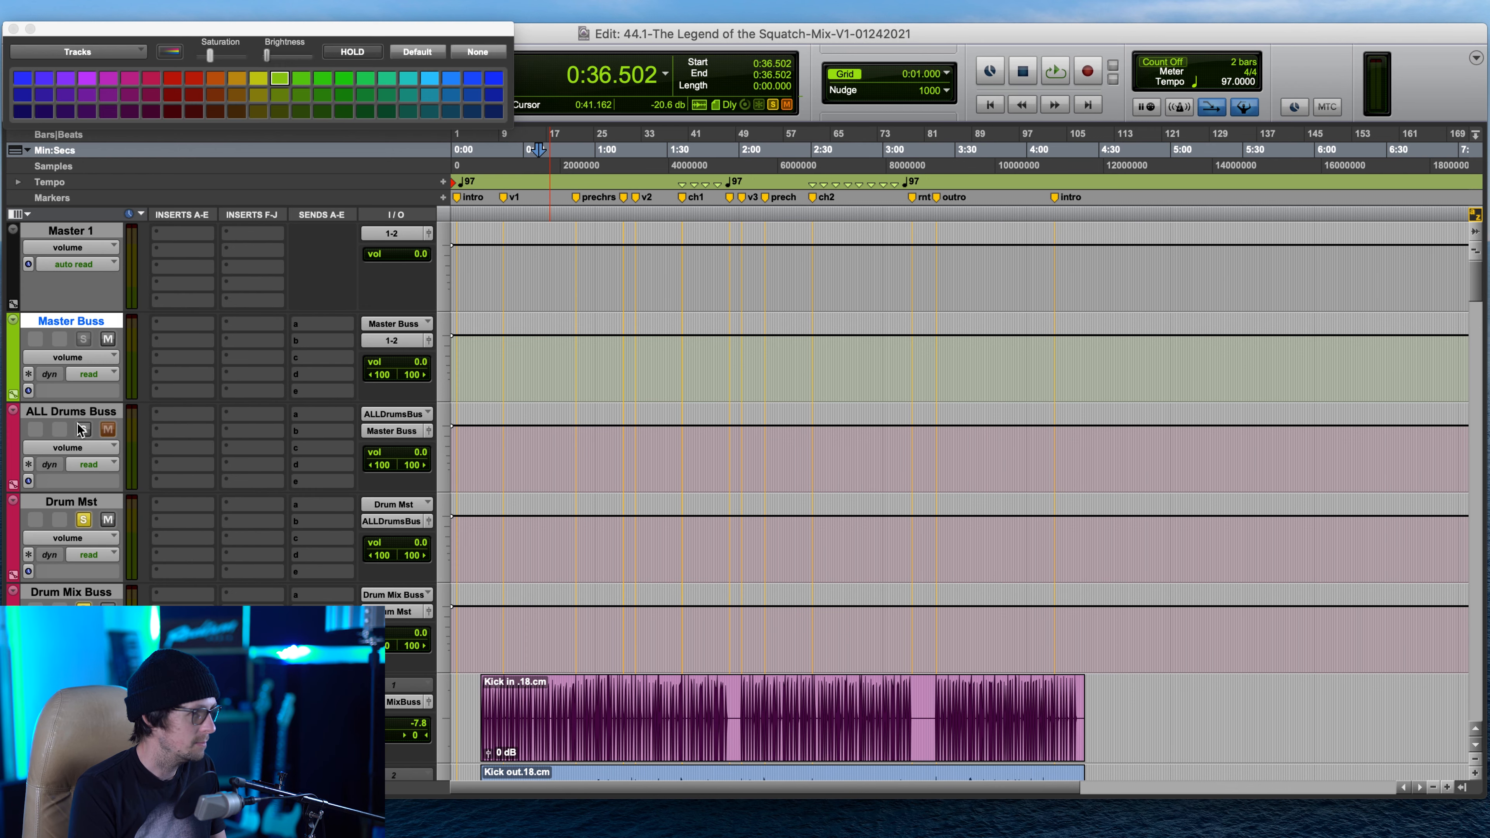
{"action": "scroll", "coordinate": [278, 495], "scroll_direction": "down", "scroll_amount": 3}
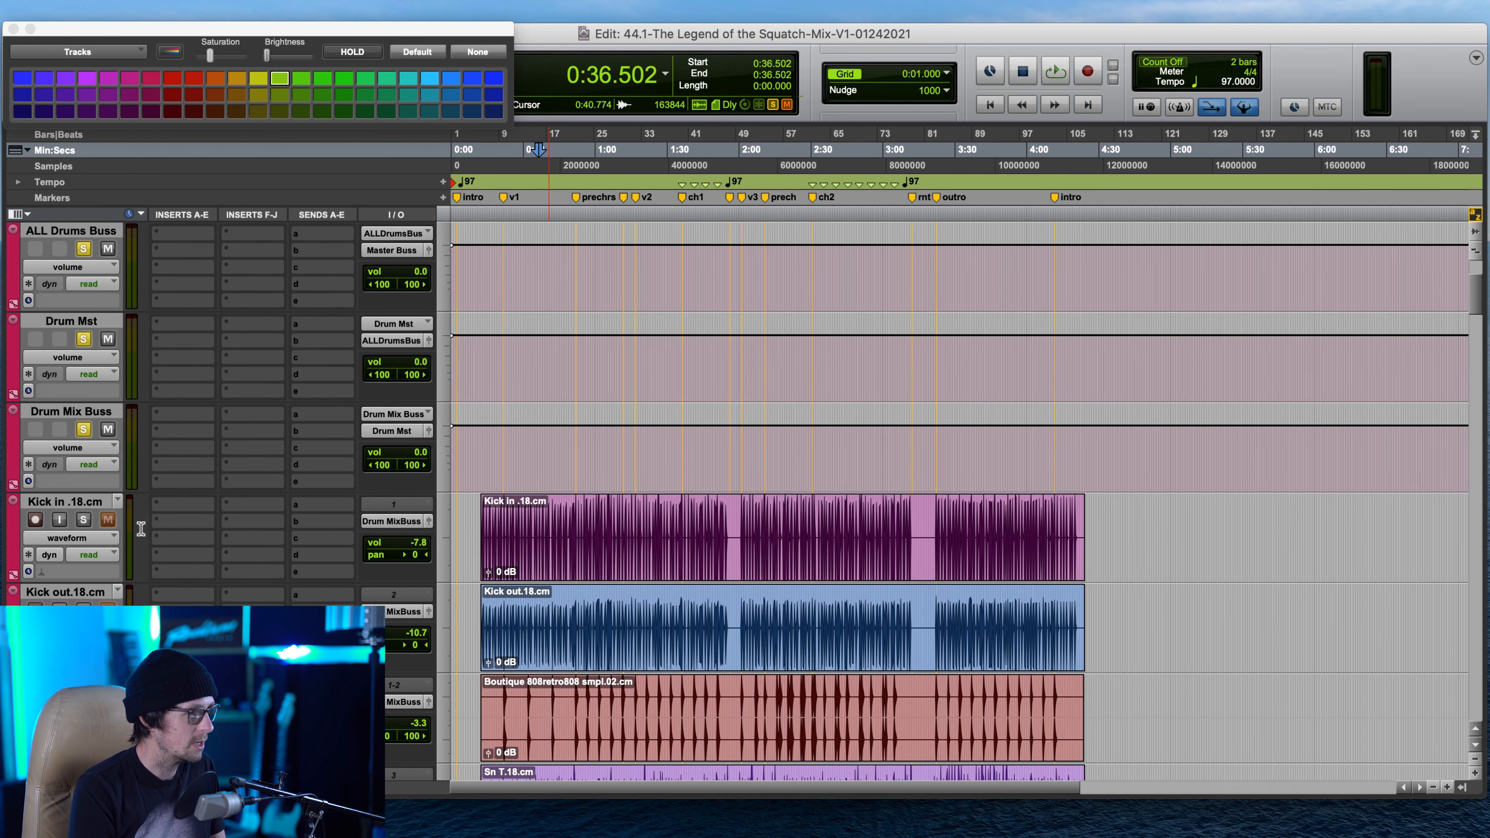
- Solo the Kick in .18 track in place of the drum buss tracks
{"action": "left_click", "coordinate": [84, 520]}
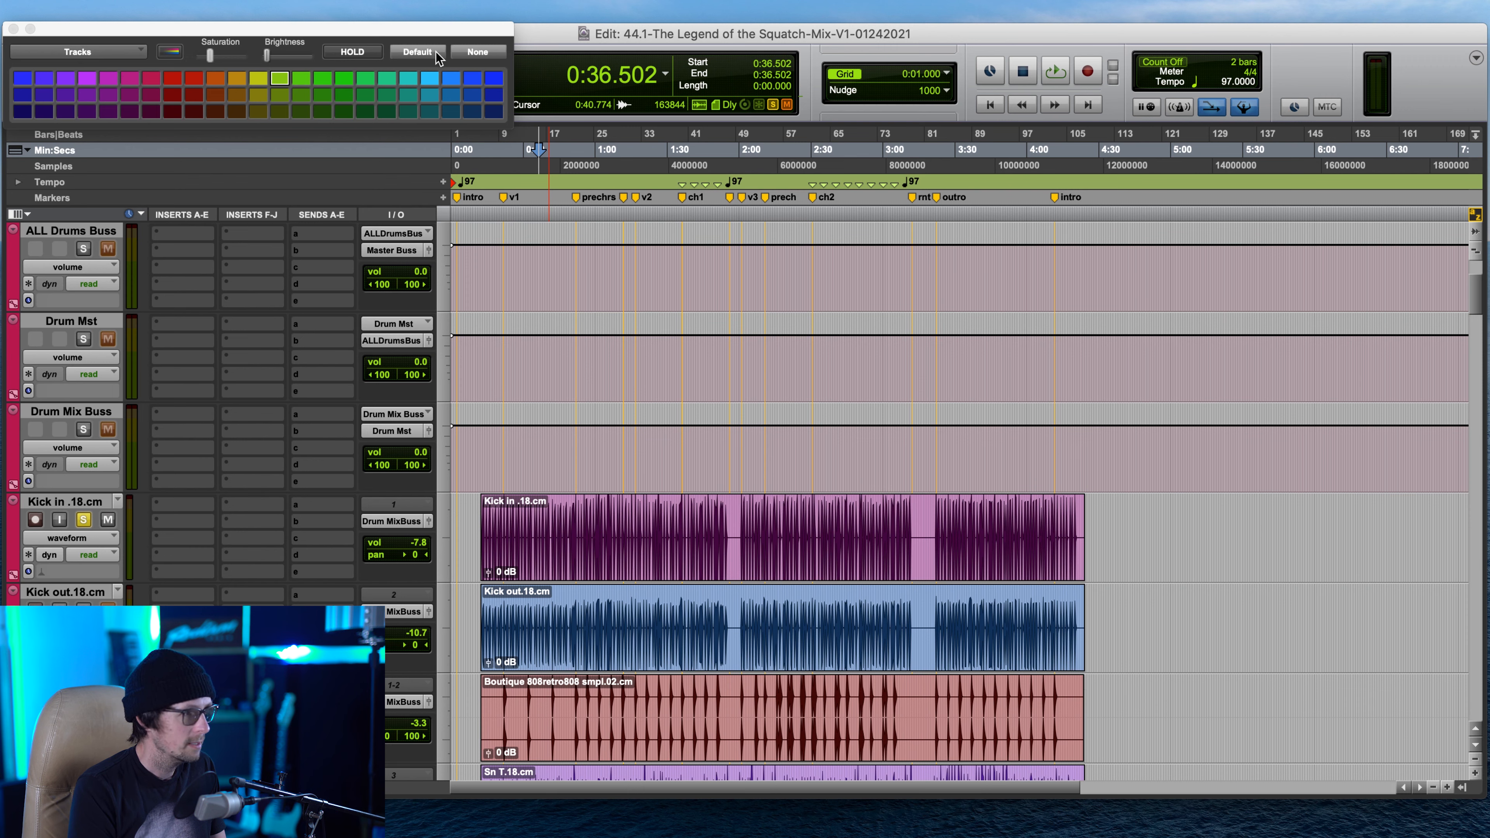
{"action": "left_click", "coordinate": [82, 431]}
{"action": "left_click", "coordinate": [82, 520]}
- Close the colour palette and switch the solo mode to Latch
{"action": "left_click", "coordinate": [13, 29]}
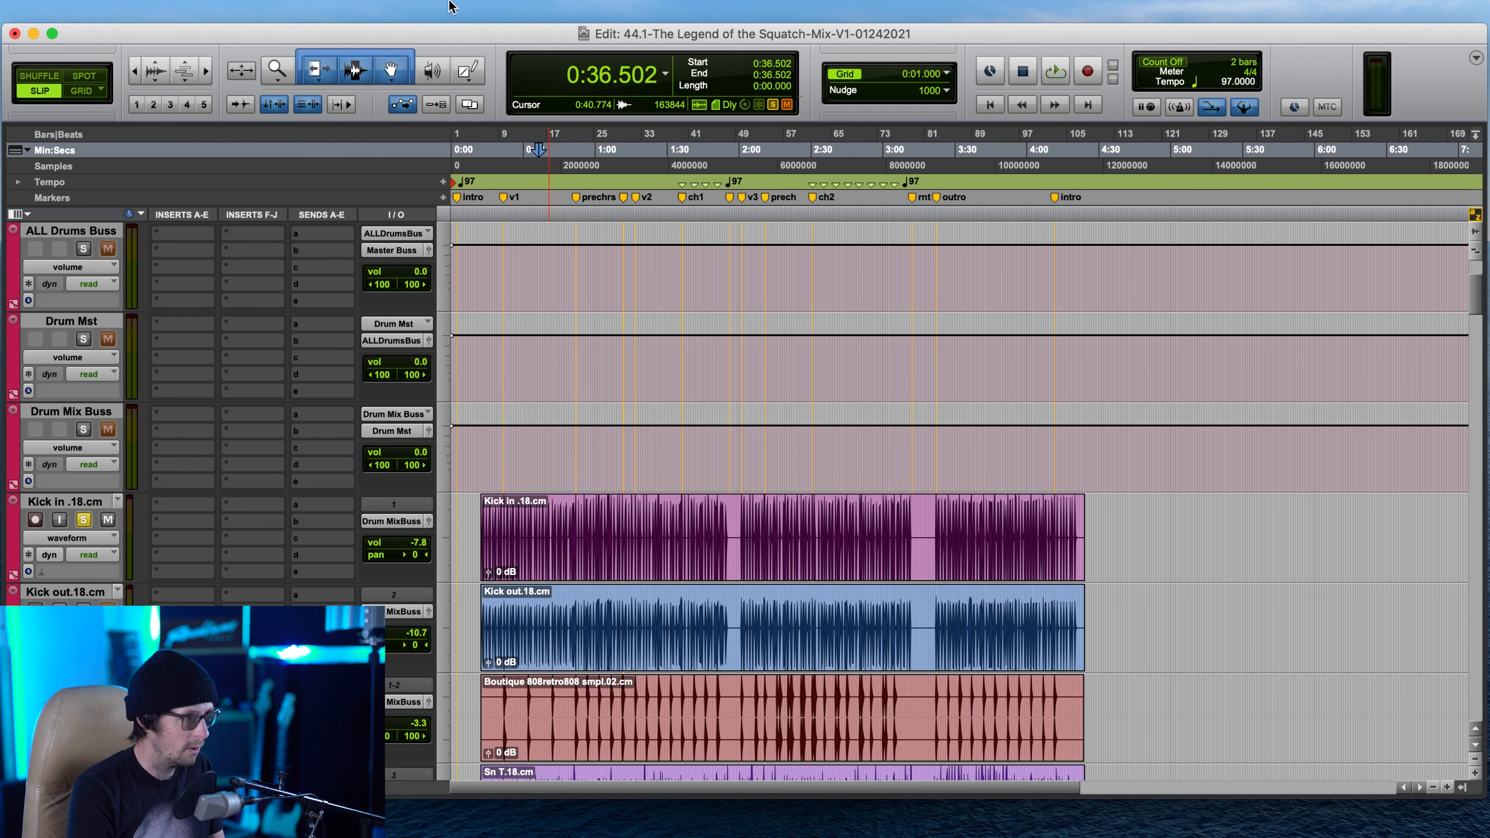
{"action": "left_click", "coordinate": [554, 11]}
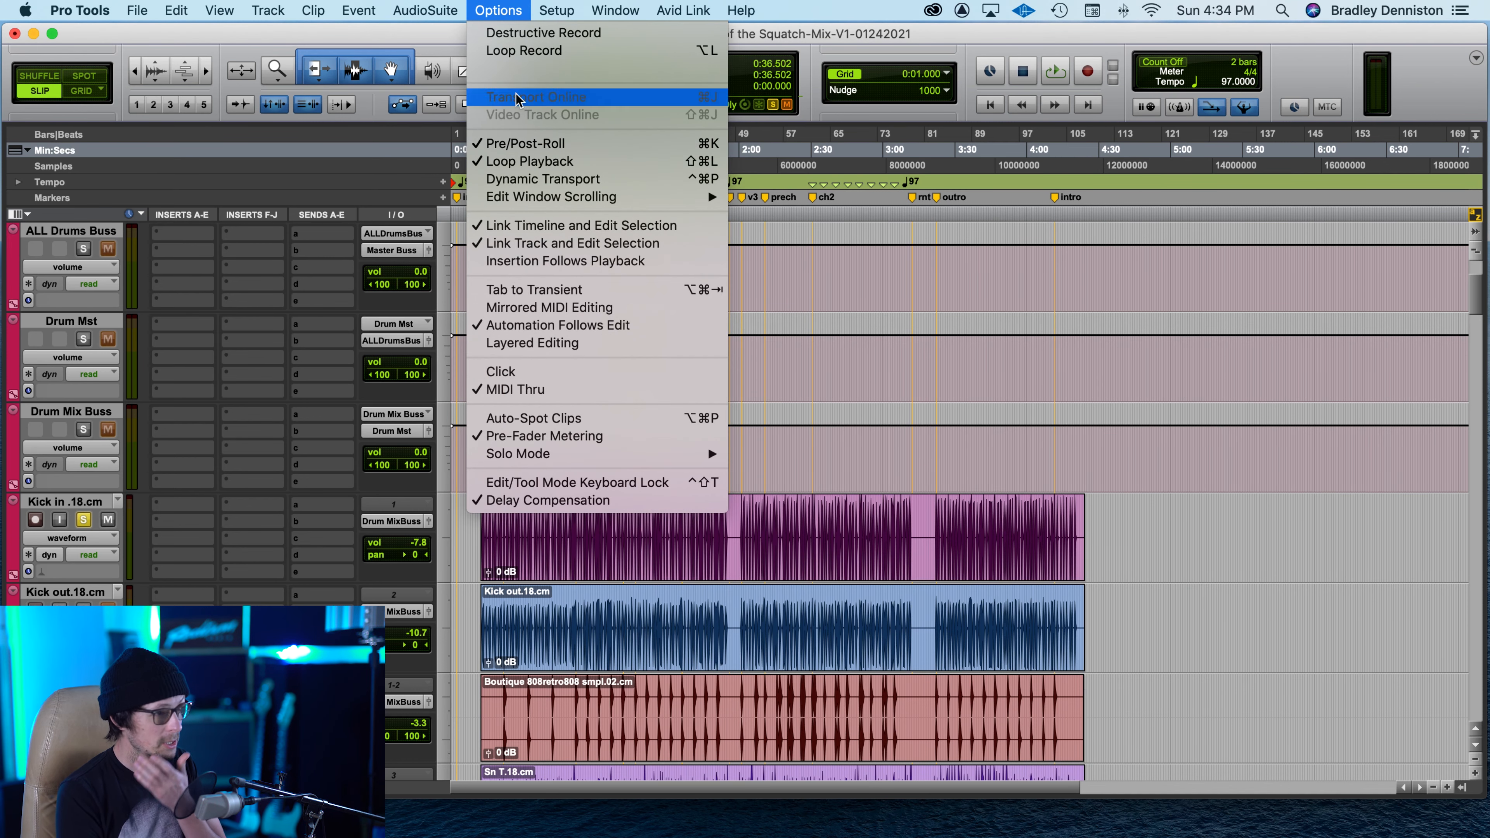
{"action": "mouse_move", "coordinate": [692, 454]}
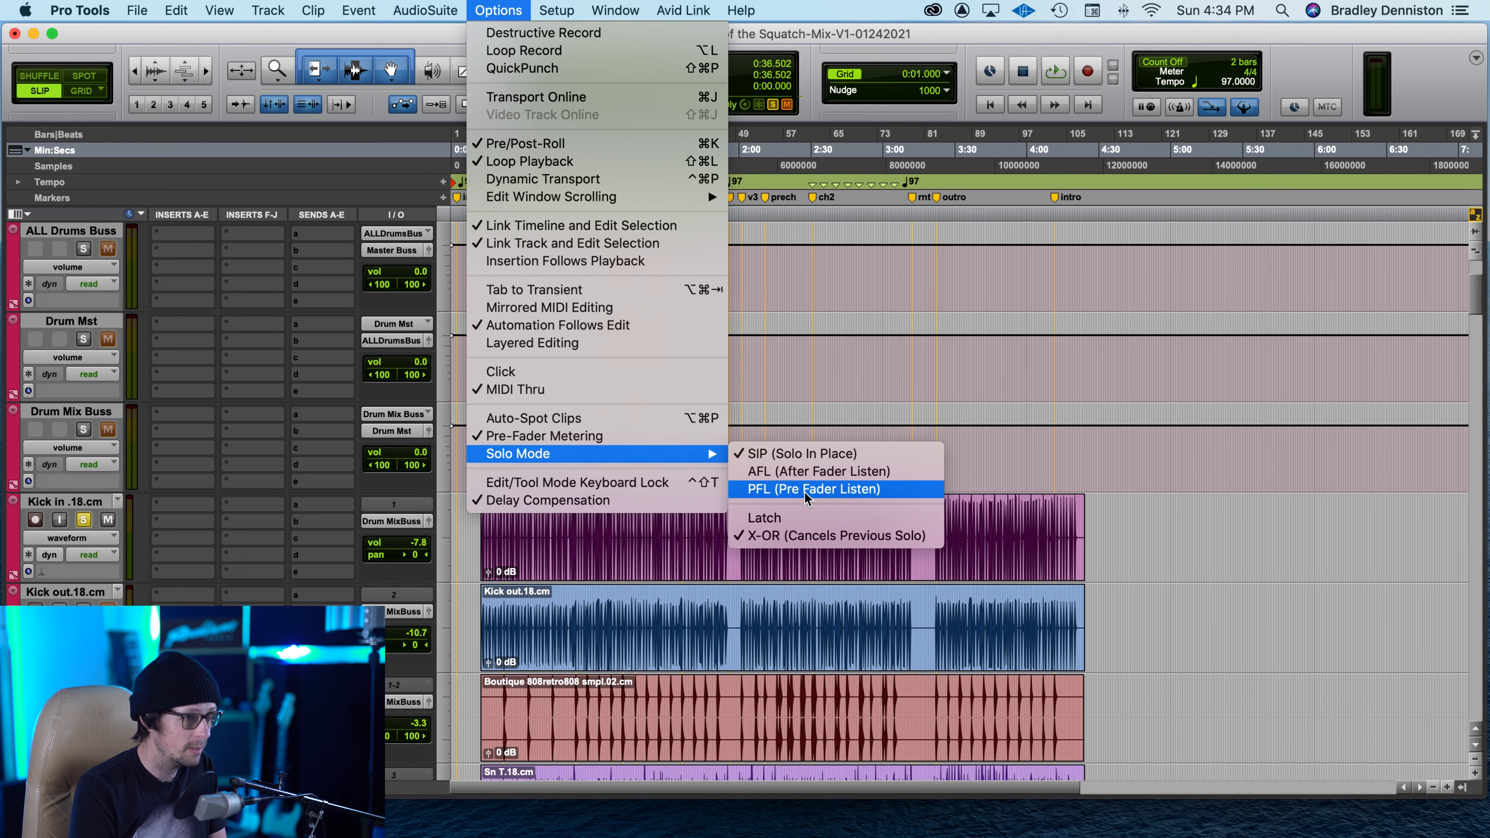
{"action": "left_click", "coordinate": [828, 516]}
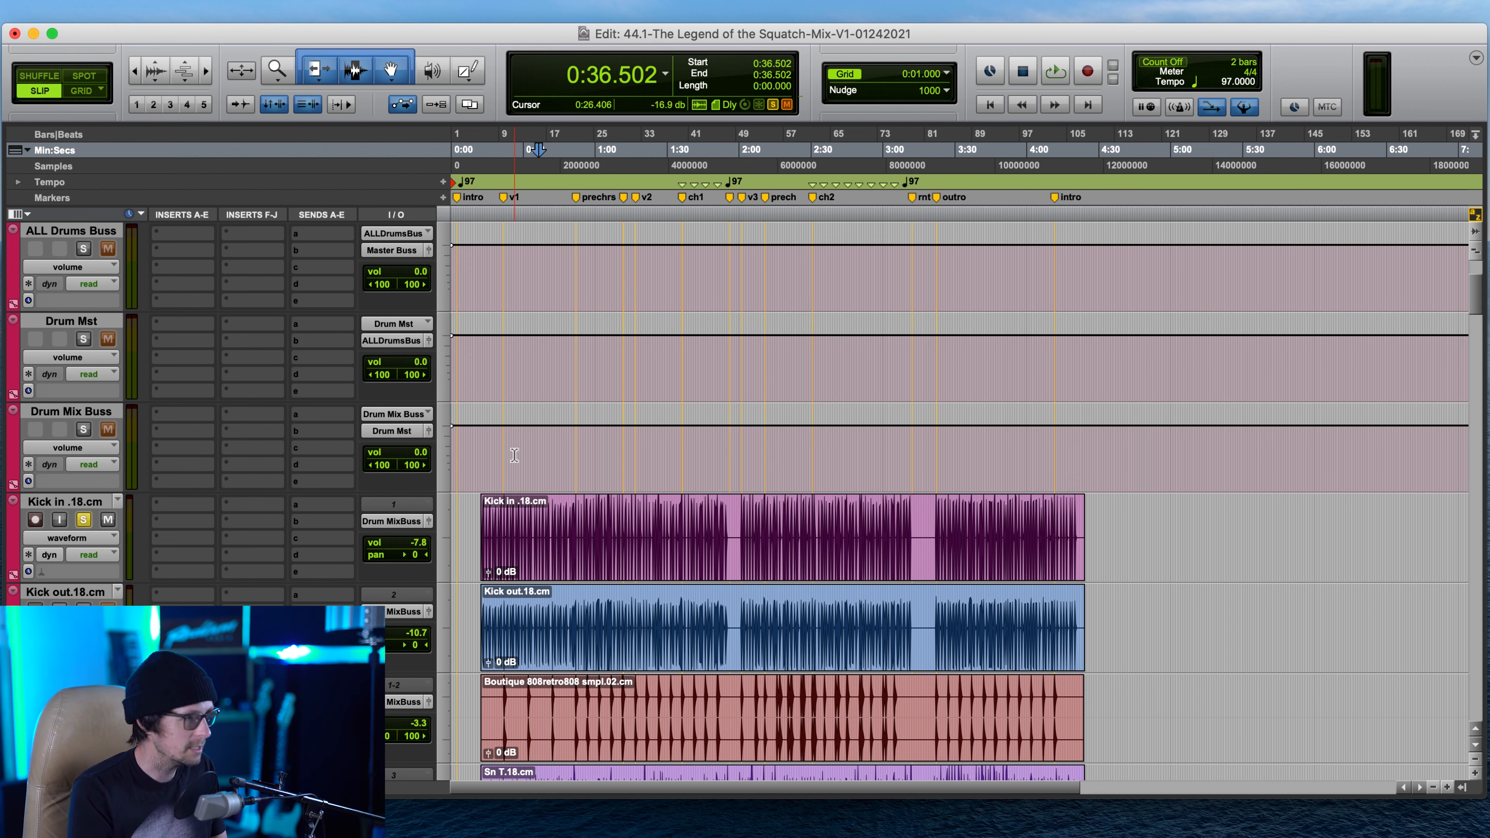
- Make the Drum Mix Buss, Drum Mst and ALL Drums Buss tracks solo-safe
{"action": "left_click", "coordinate": [84, 430]}
{"action": "left_click", "coordinate": [84, 339]}
{"action": "left_click", "coordinate": [83, 249]}
{"action": "scroll", "coordinate": [348, 359], "scroll_direction": "up", "scroll_amount": 2}
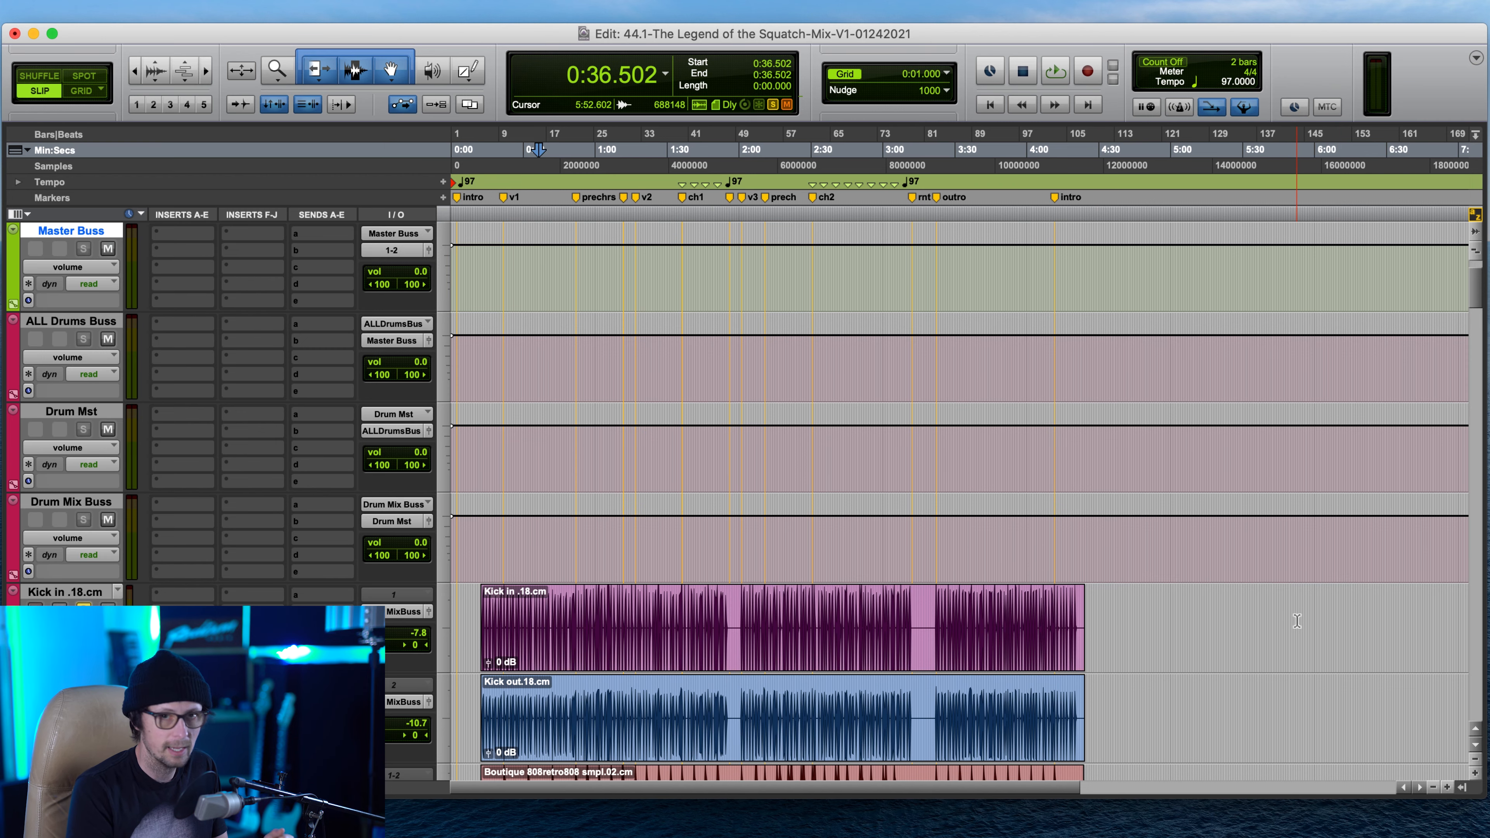
- Place the edit cursor at about 0:26.8 on the Kick in .18 track and clear that track's solo
{"action": "left_click", "coordinate": [516, 622]}
{"action": "scroll", "coordinate": [3, 381], "scroll_direction": "down", "scroll_amount": 3}
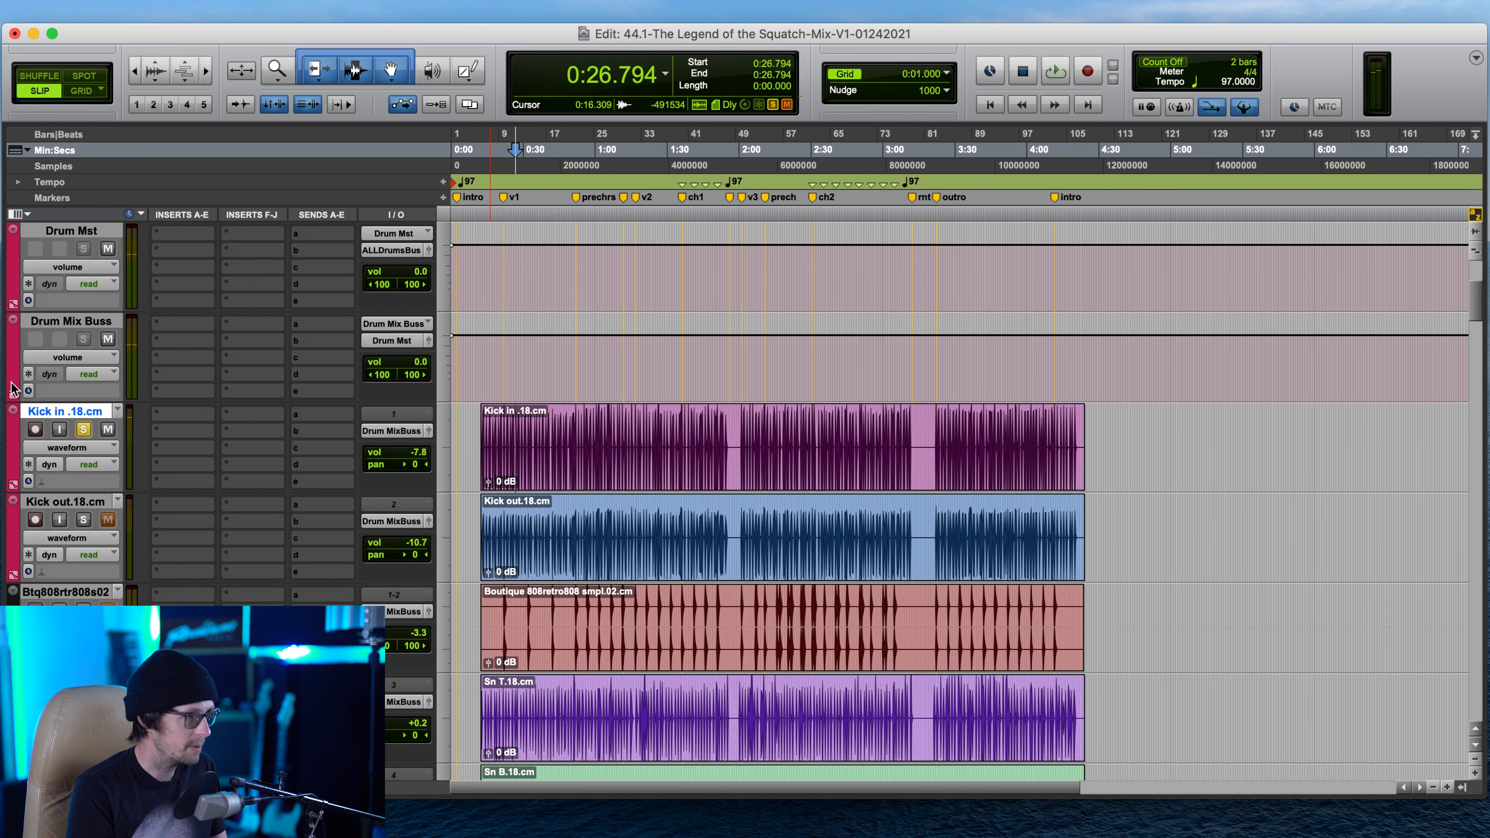
{"action": "left_click", "coordinate": [84, 431]}
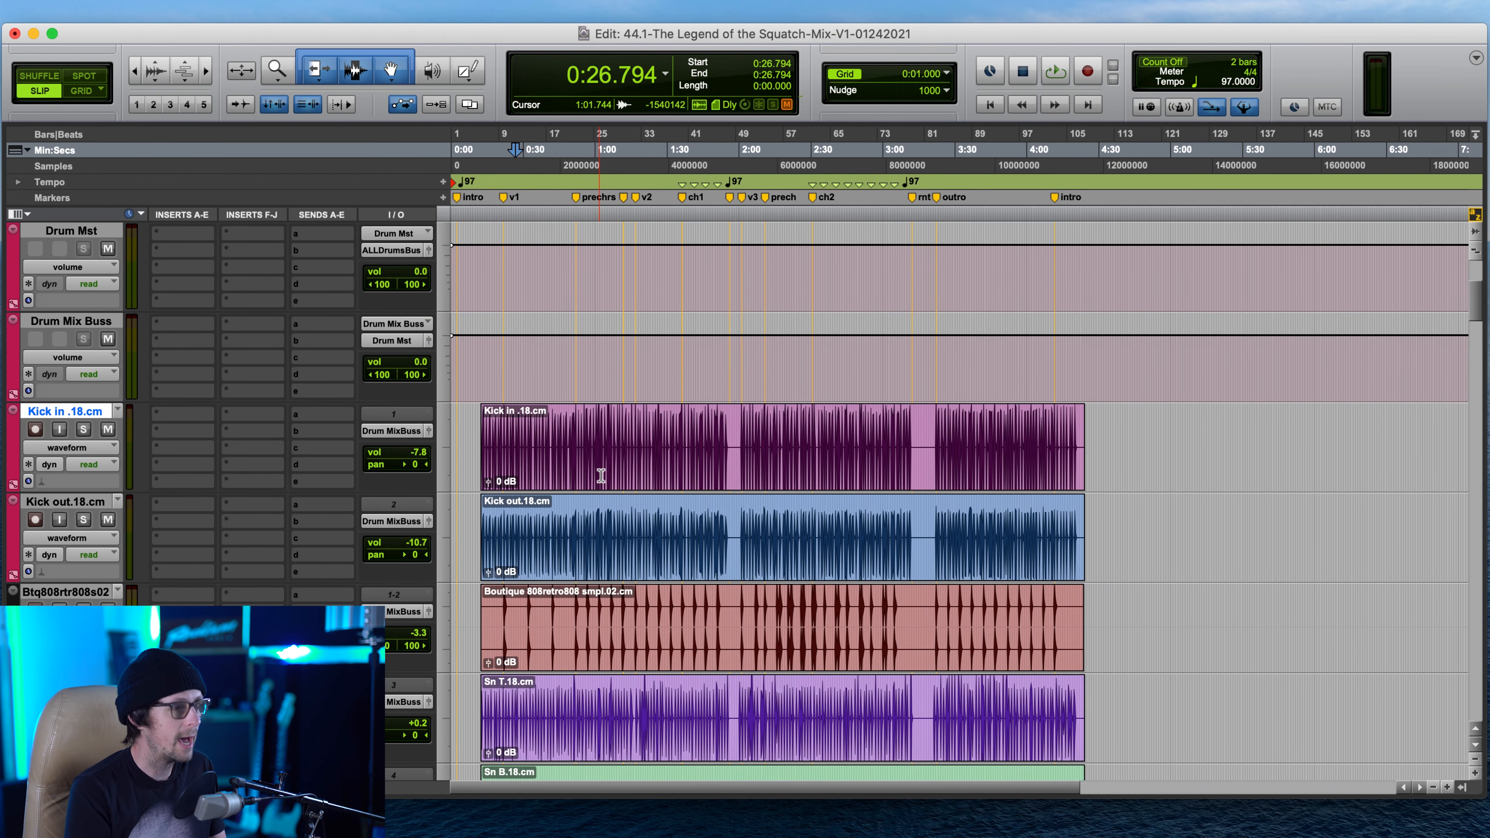
{"action": "scroll", "coordinate": [633, 477], "scroll_direction": "down", "scroll_amount": 15}
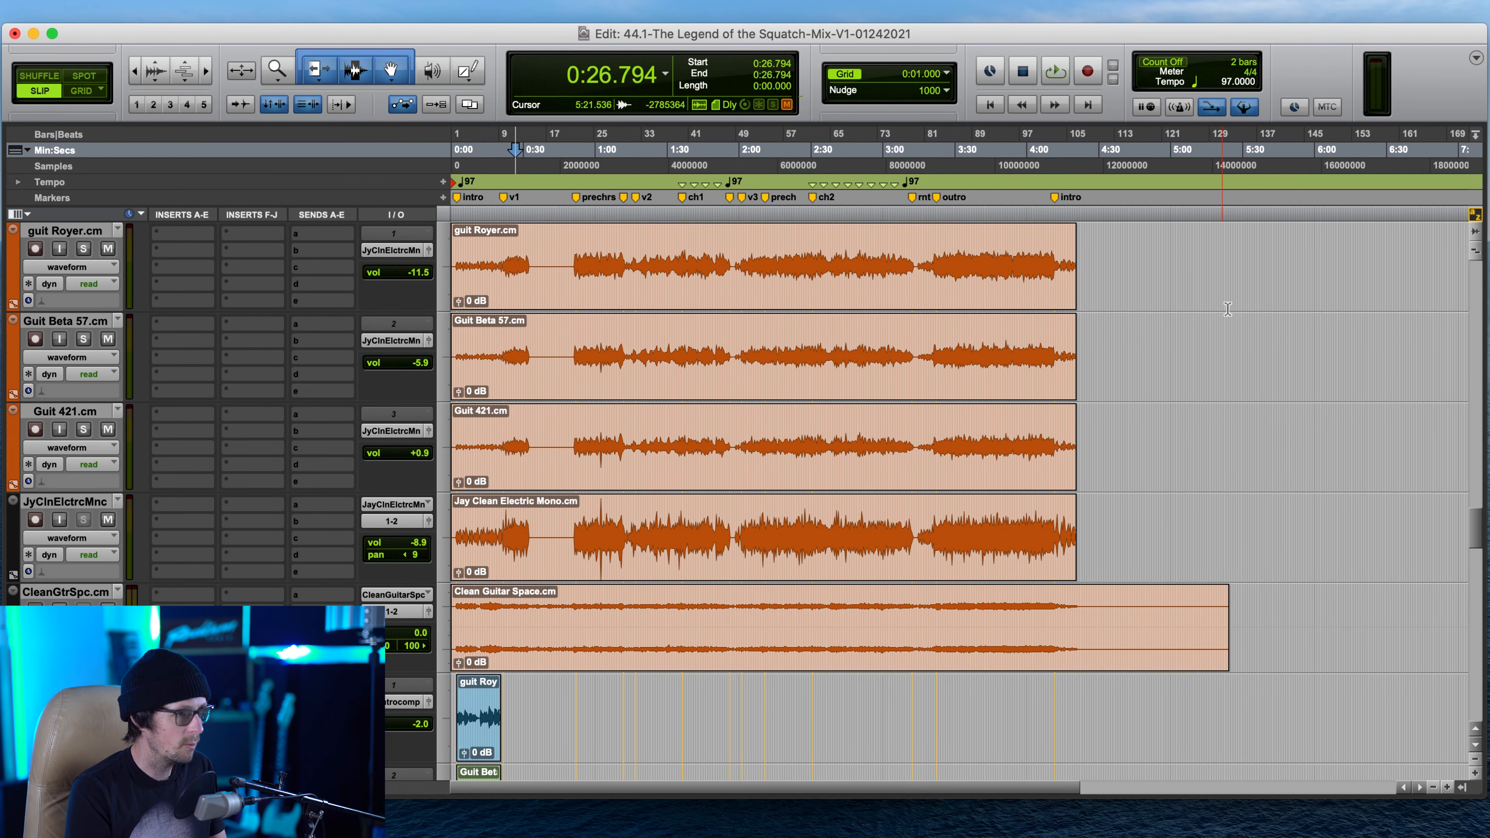
{"action": "scroll", "coordinate": [741, 551], "scroll_direction": "up", "scroll_amount": 5}
{"action": "scroll", "coordinate": [742, 552], "scroll_direction": "up", "scroll_amount": 15}
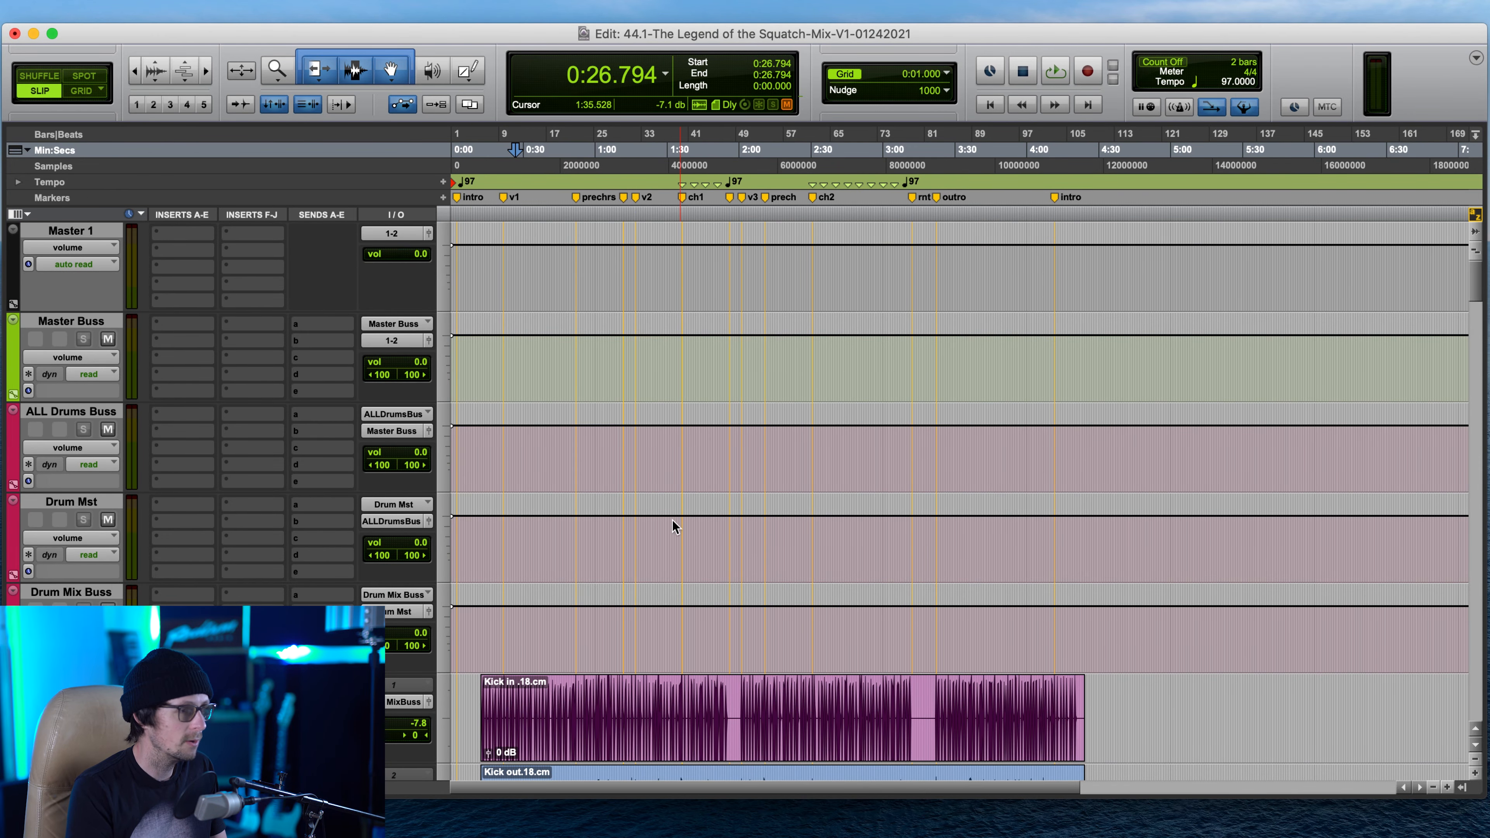
- Route the Perc Mix track's output to the ALL Drums Buss stereo bus and make the track solo-safe
{"action": "scroll", "coordinate": [675, 523], "scroll_direction": "down", "scroll_amount": 10}
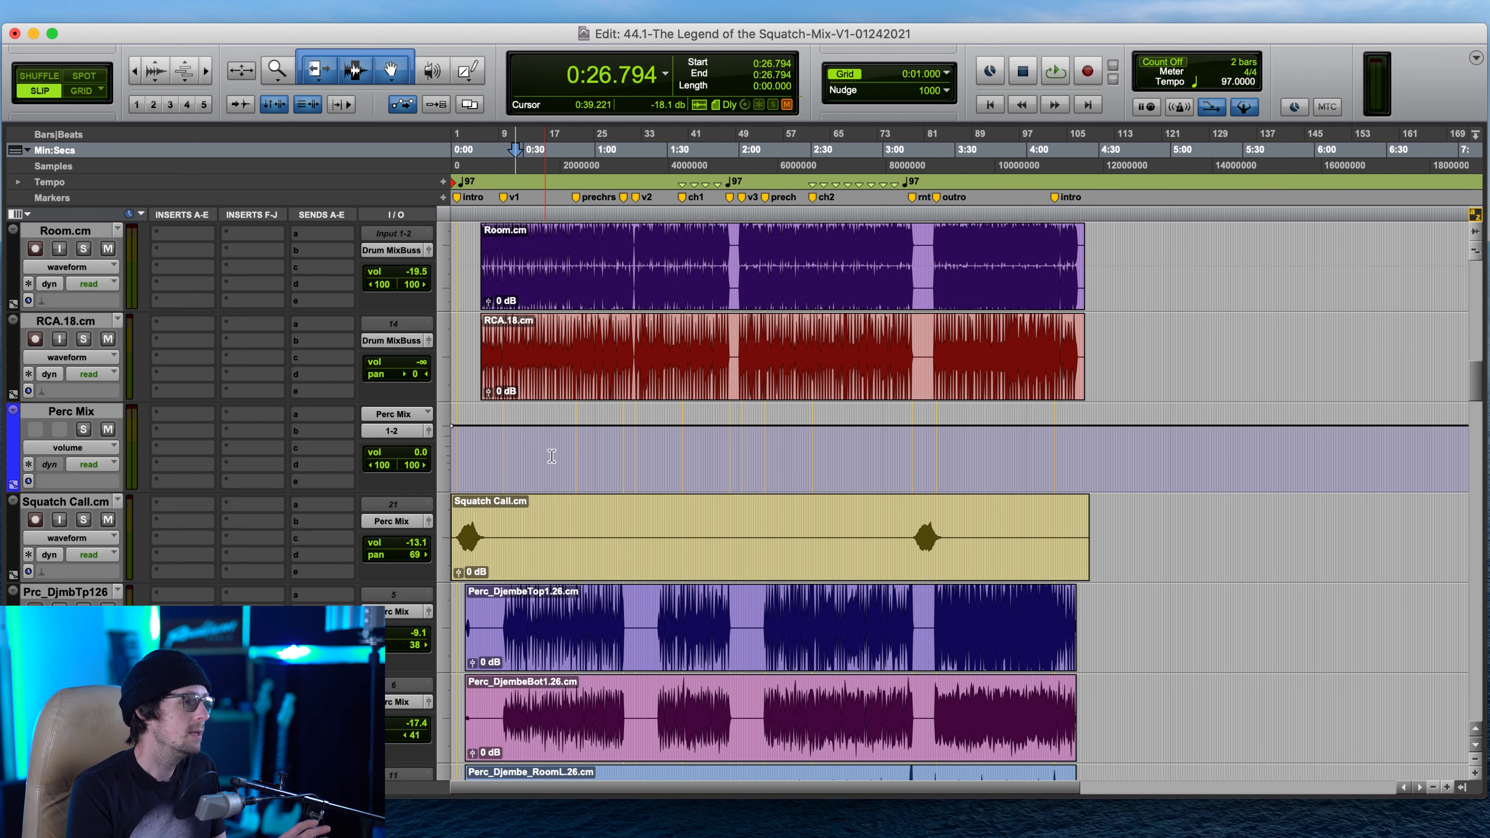
{"action": "scroll", "coordinate": [608, 456], "scroll_direction": "up", "scroll_amount": 5}
{"action": "scroll", "coordinate": [609, 456], "scroll_direction": "up", "scroll_amount": 2}
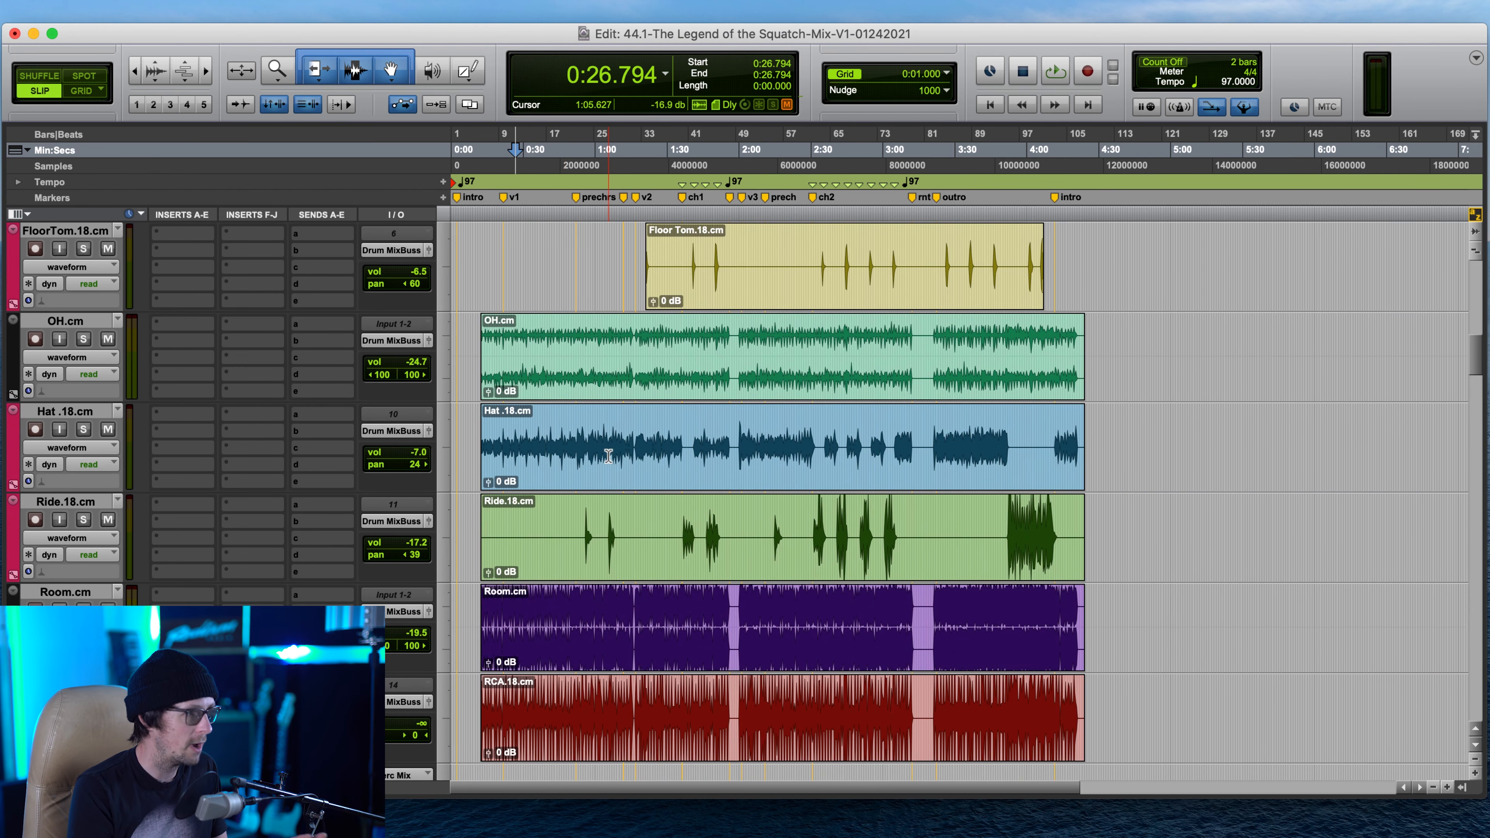
{"action": "scroll", "coordinate": [616, 452], "scroll_direction": "down", "scroll_amount": 2}
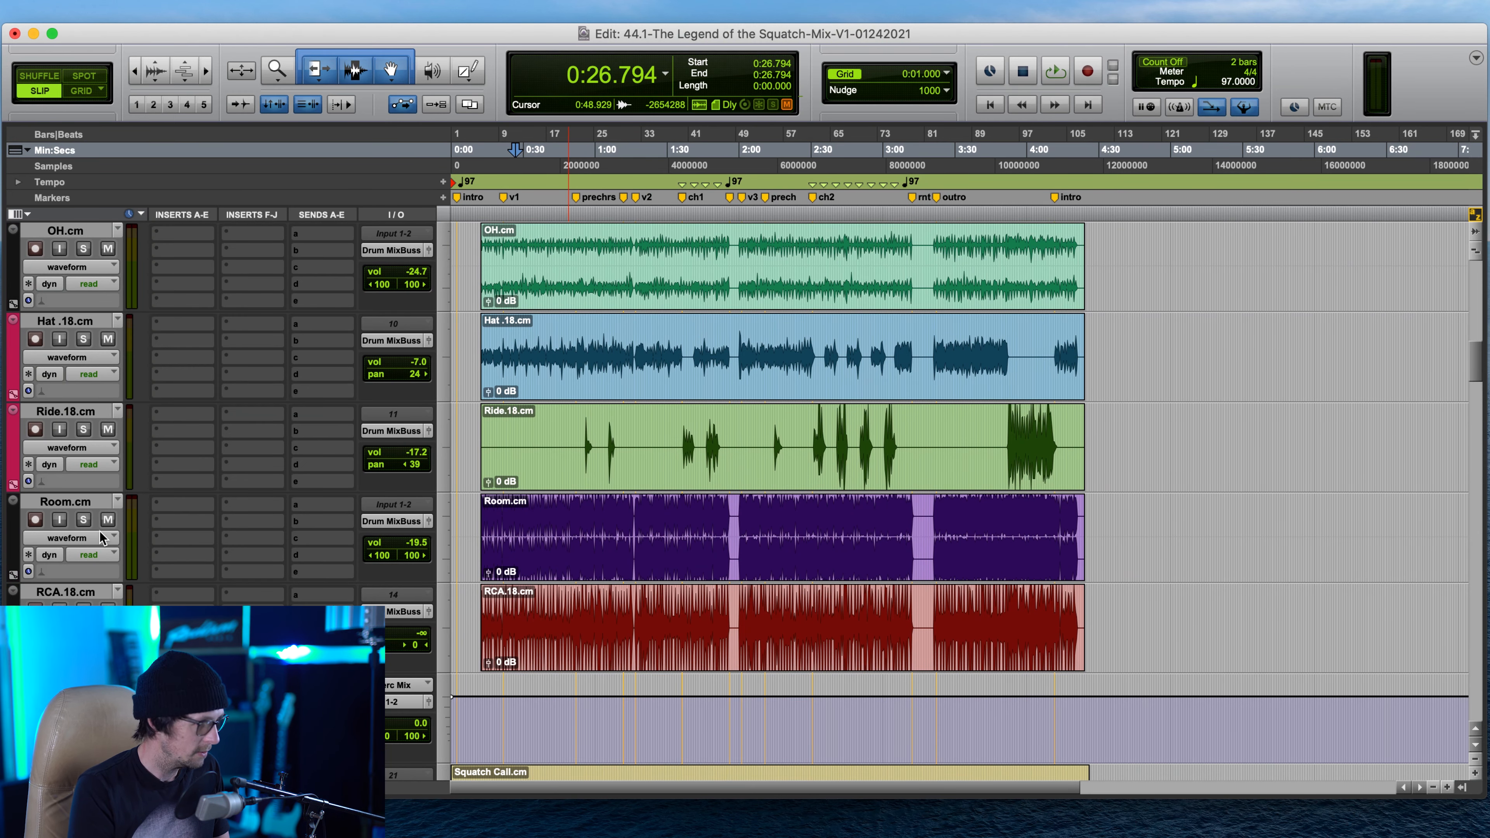
{"action": "scroll", "coordinate": [598, 481], "scroll_direction": "down", "scroll_amount": 3}
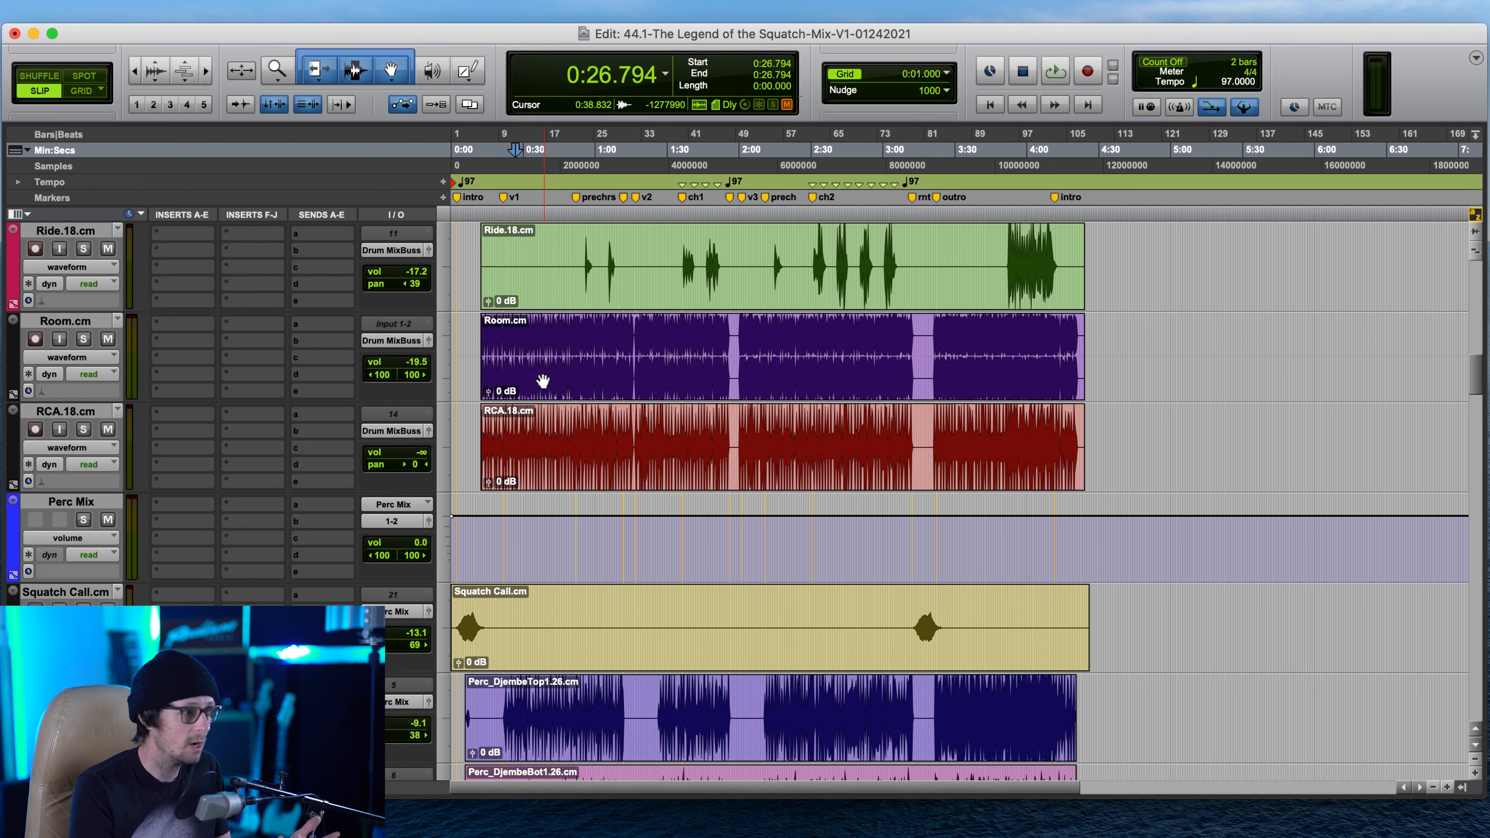
{"action": "left_click", "coordinate": [88, 504]}
{"action": "scroll", "coordinate": [533, 561], "scroll_direction": "down", "scroll_amount": 2}
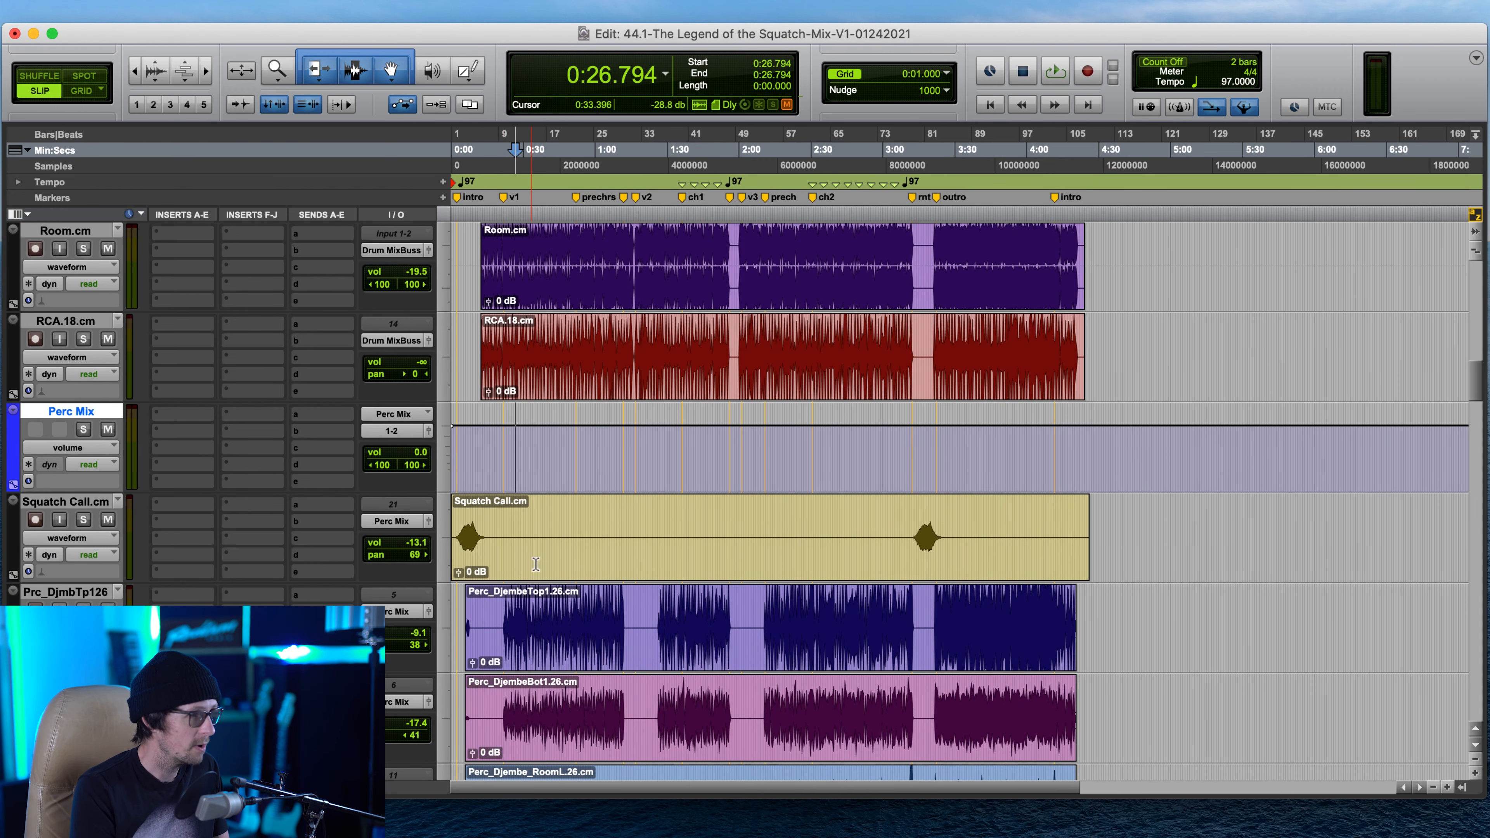
{"action": "left_click", "coordinate": [413, 432]}
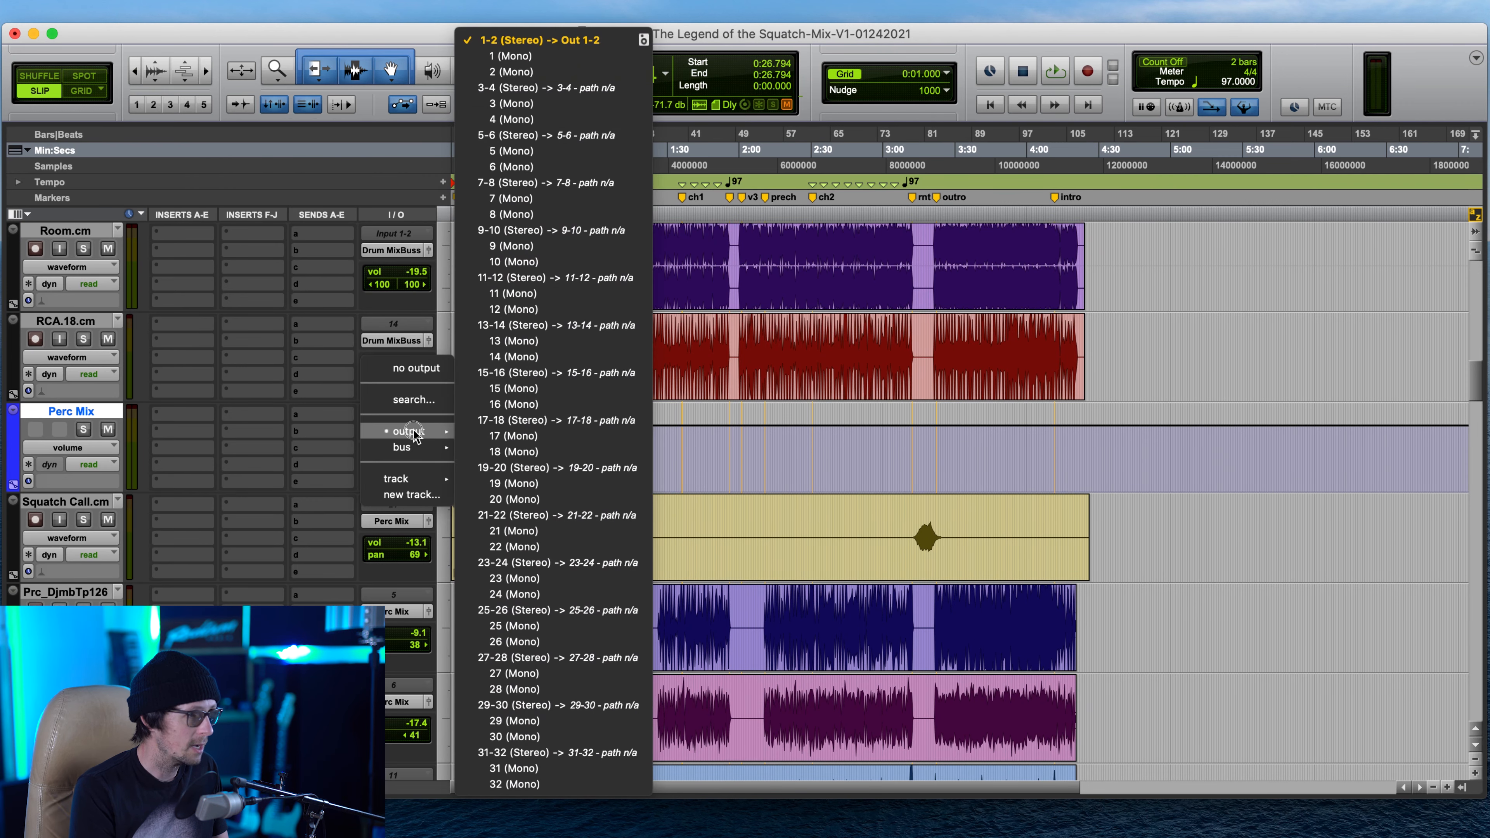
{"action": "mouse_move", "coordinate": [413, 448]}
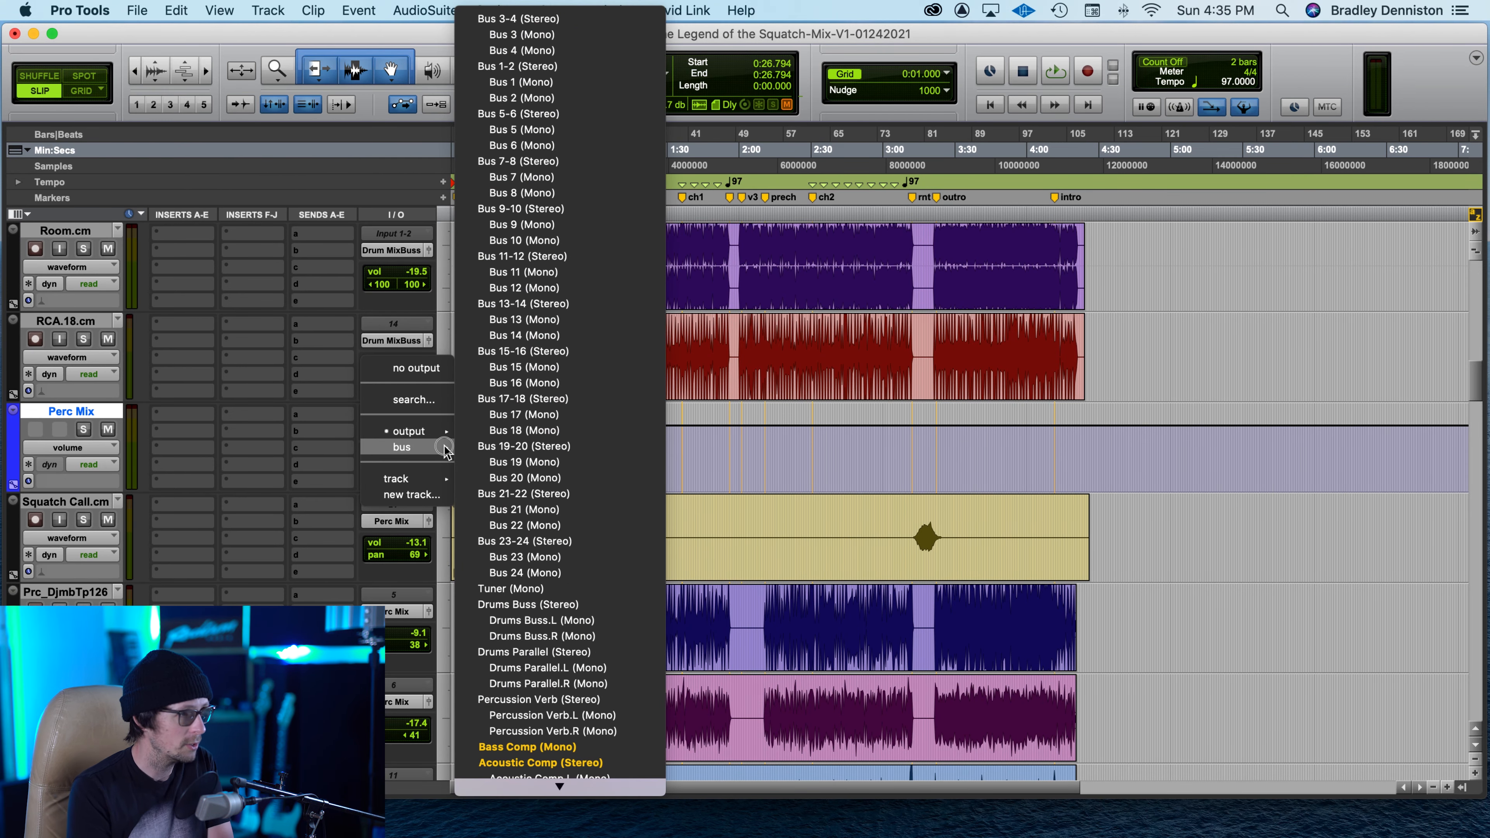
{"action": "mouse_move", "coordinate": [599, 805]}
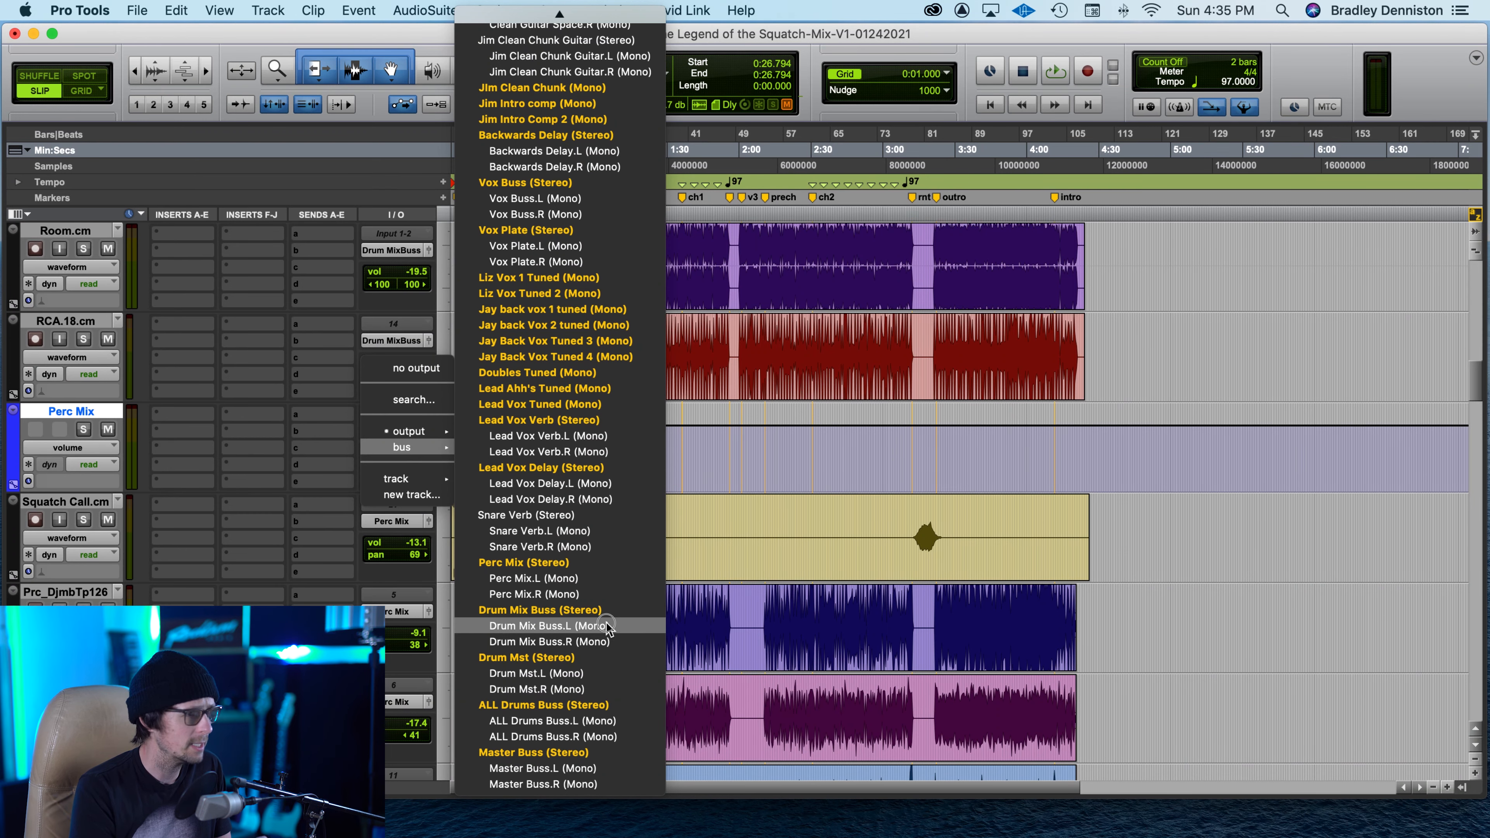
{"action": "left_click", "coordinate": [596, 706]}
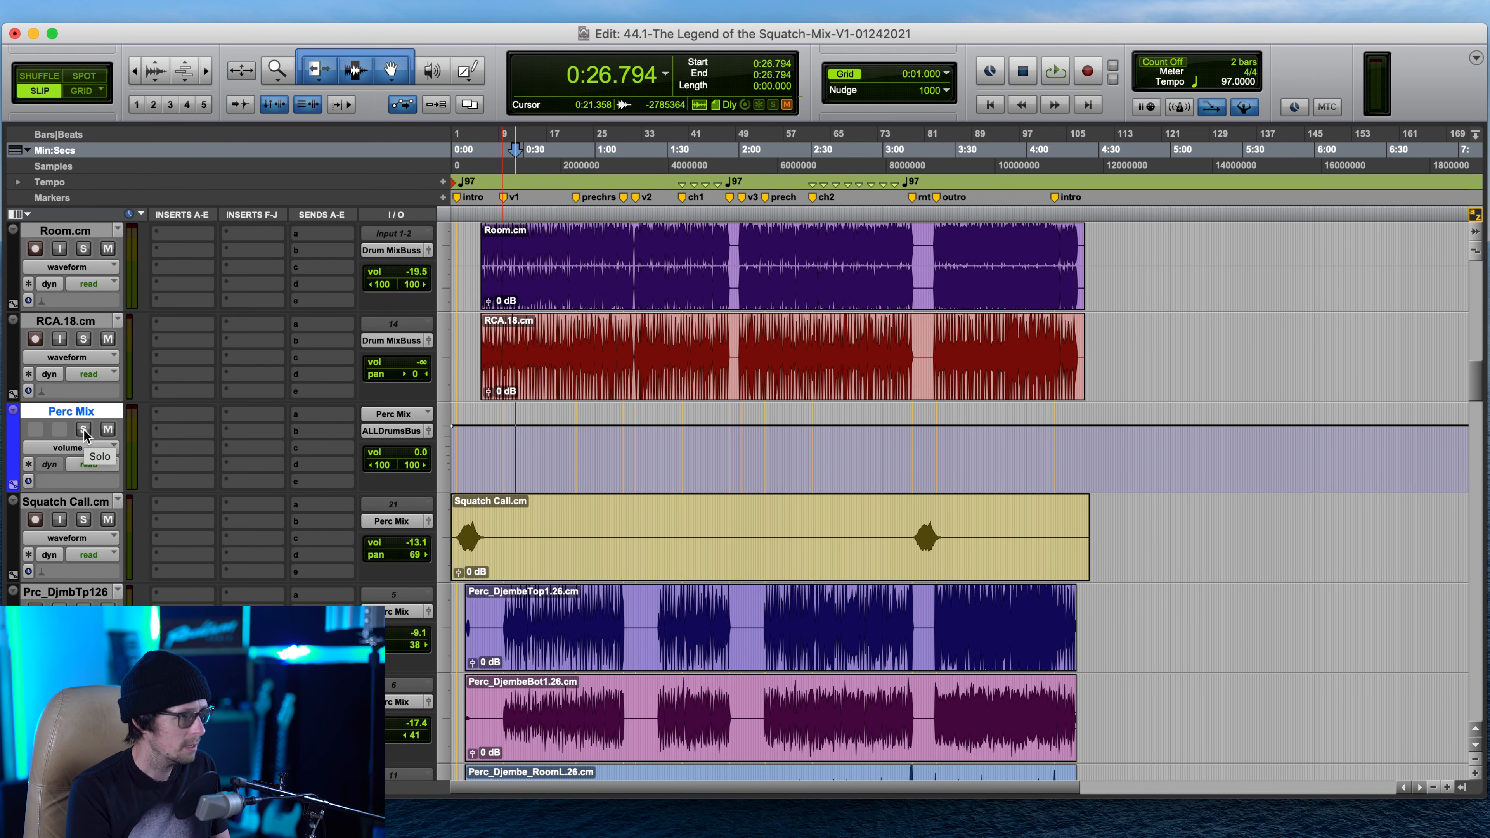
- Rename the Perc_DjembeTop1.26.cm track as Djembe Top
{"action": "scroll", "coordinate": [86, 412], "scroll_direction": "down", "scroll_amount": 2}
{"action": "left_click", "coordinate": [86, 412]}
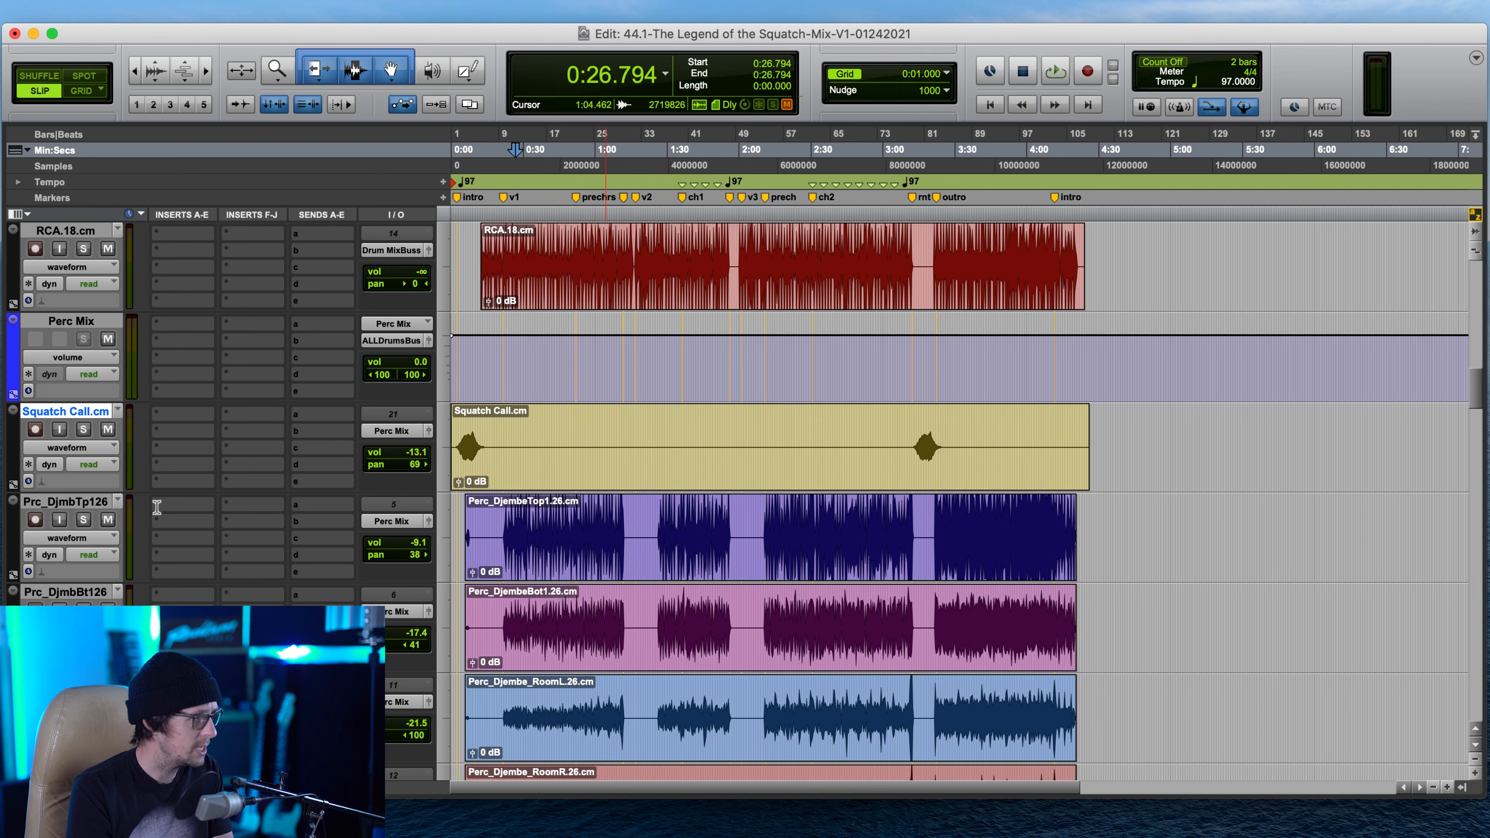
{"action": "left_click", "coordinate": [83, 502]}
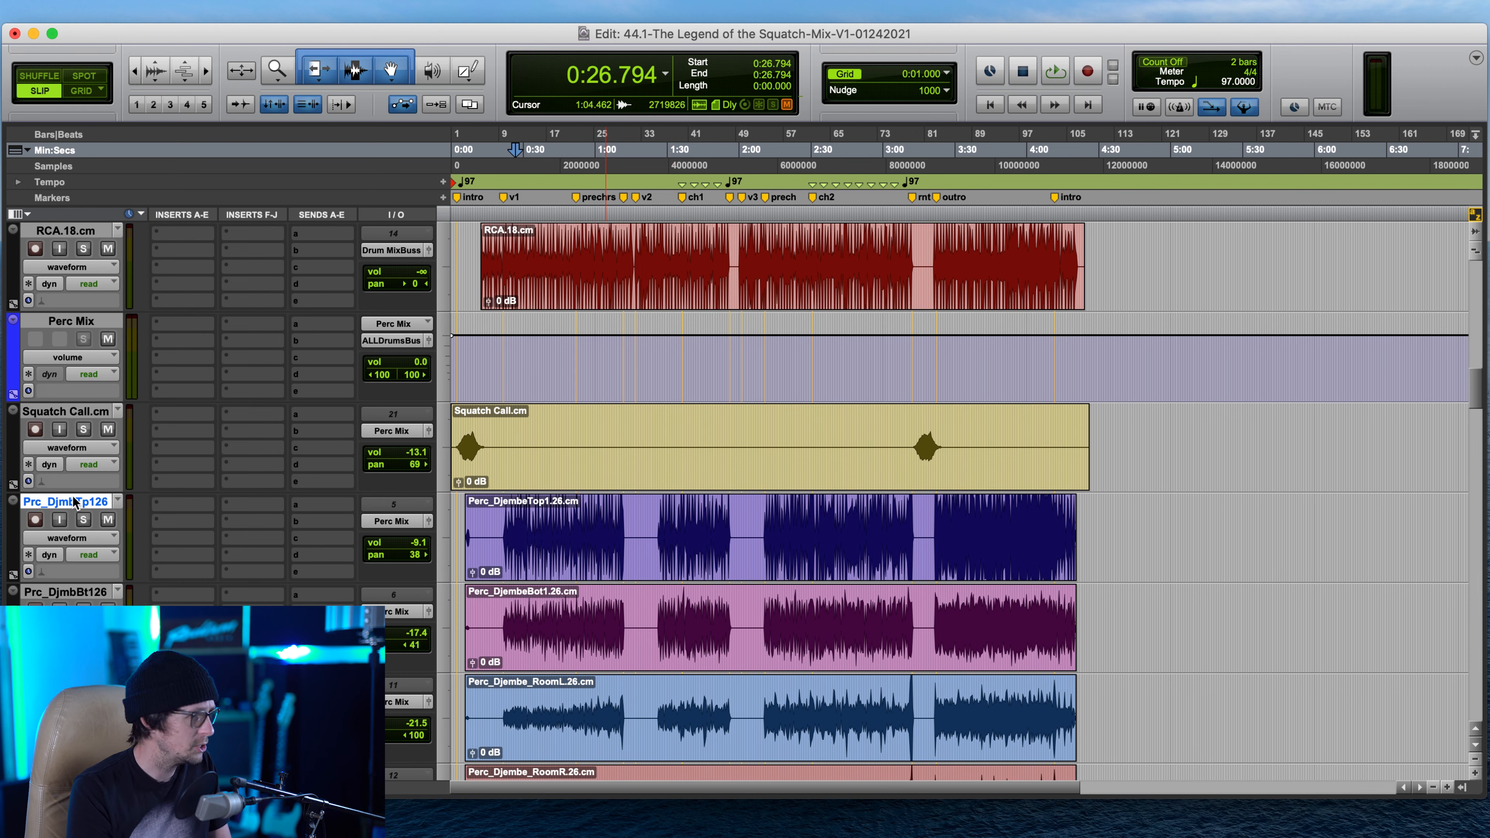
{"action": "double_click", "coordinate": [73, 501]}
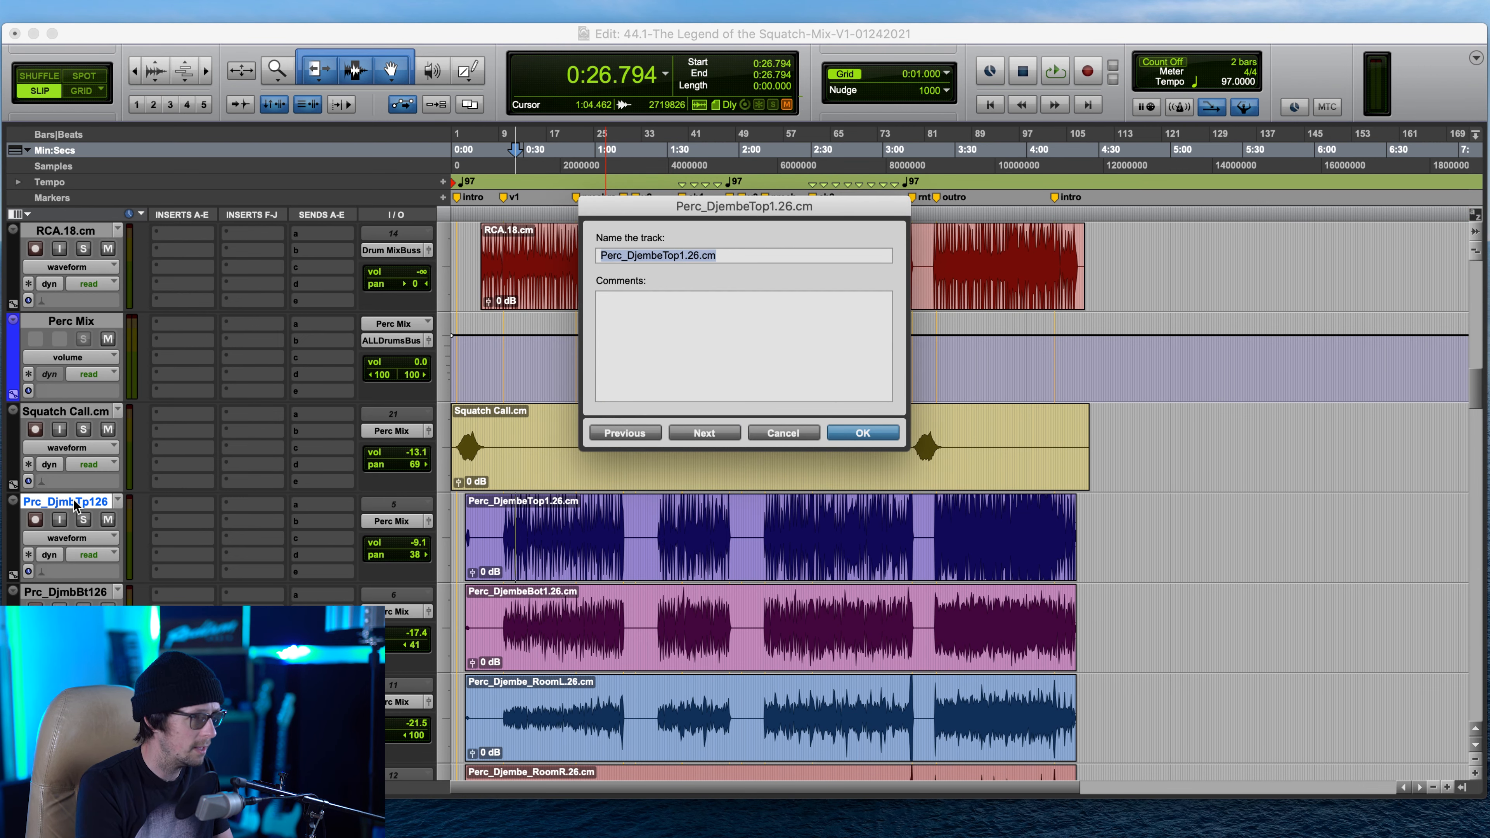
{"action": "type", "text": "Dje"}
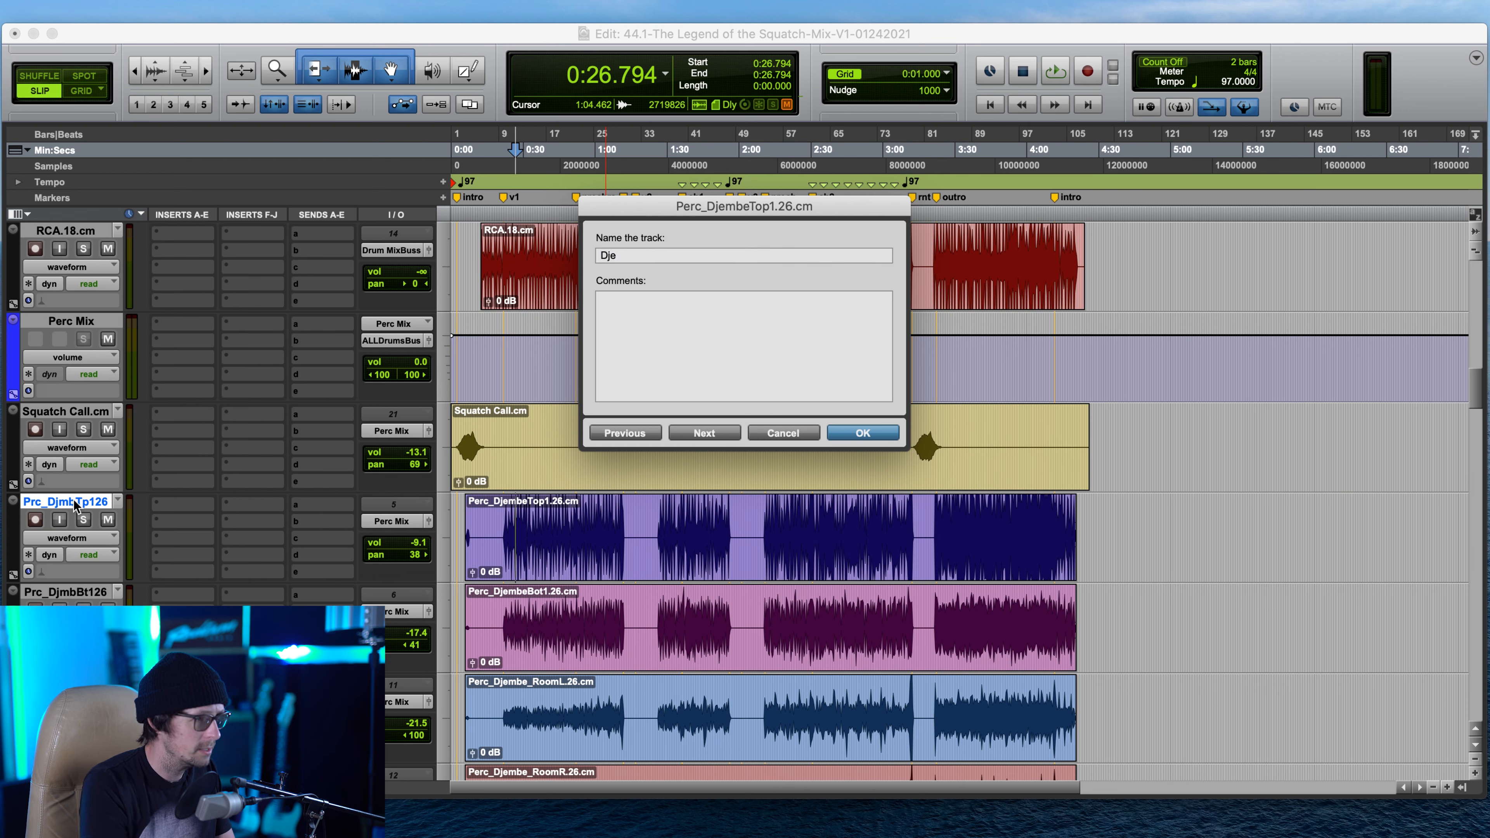
{"action": "type", "text": "mmbe Top"}
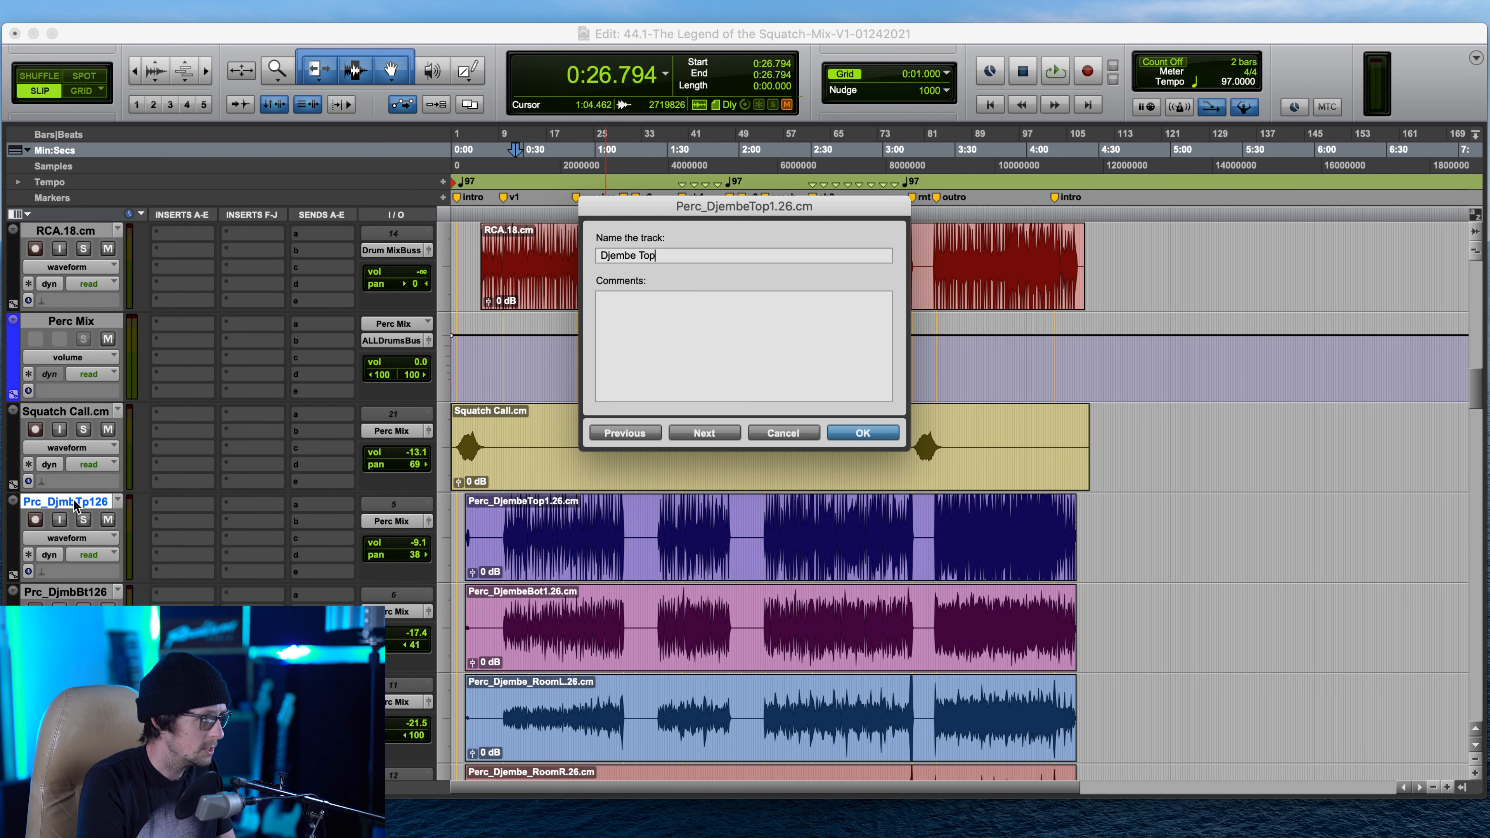
{"action": "key", "text": "Return"}
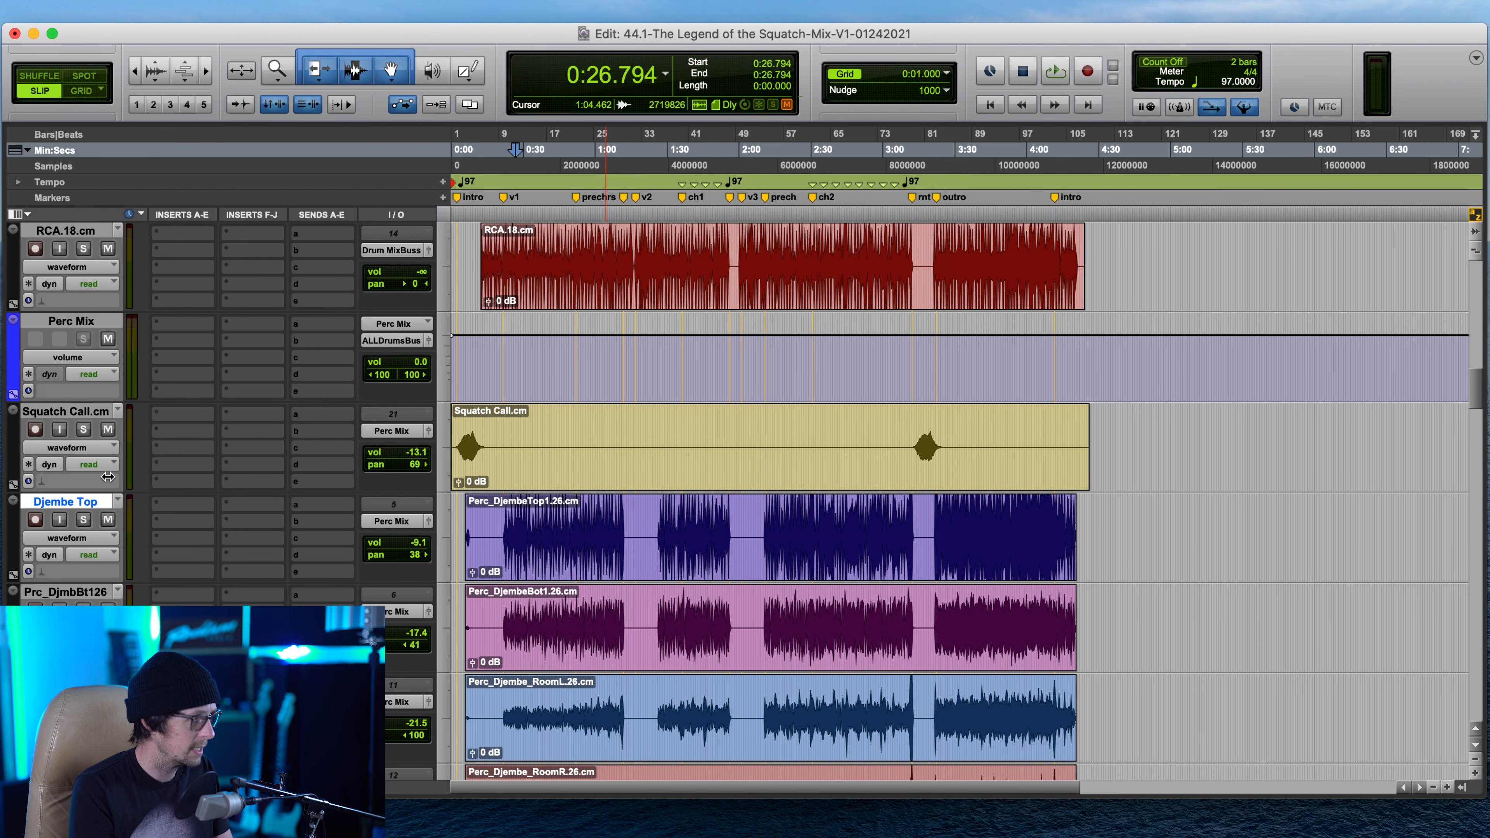
- Copy the Djembe Top name to the Perc_DjembeBot1.26.cm track and edit it to Djembe Bottom
{"action": "double_click", "coordinate": [69, 506]}
{"action": "key", "text": "super+c"}
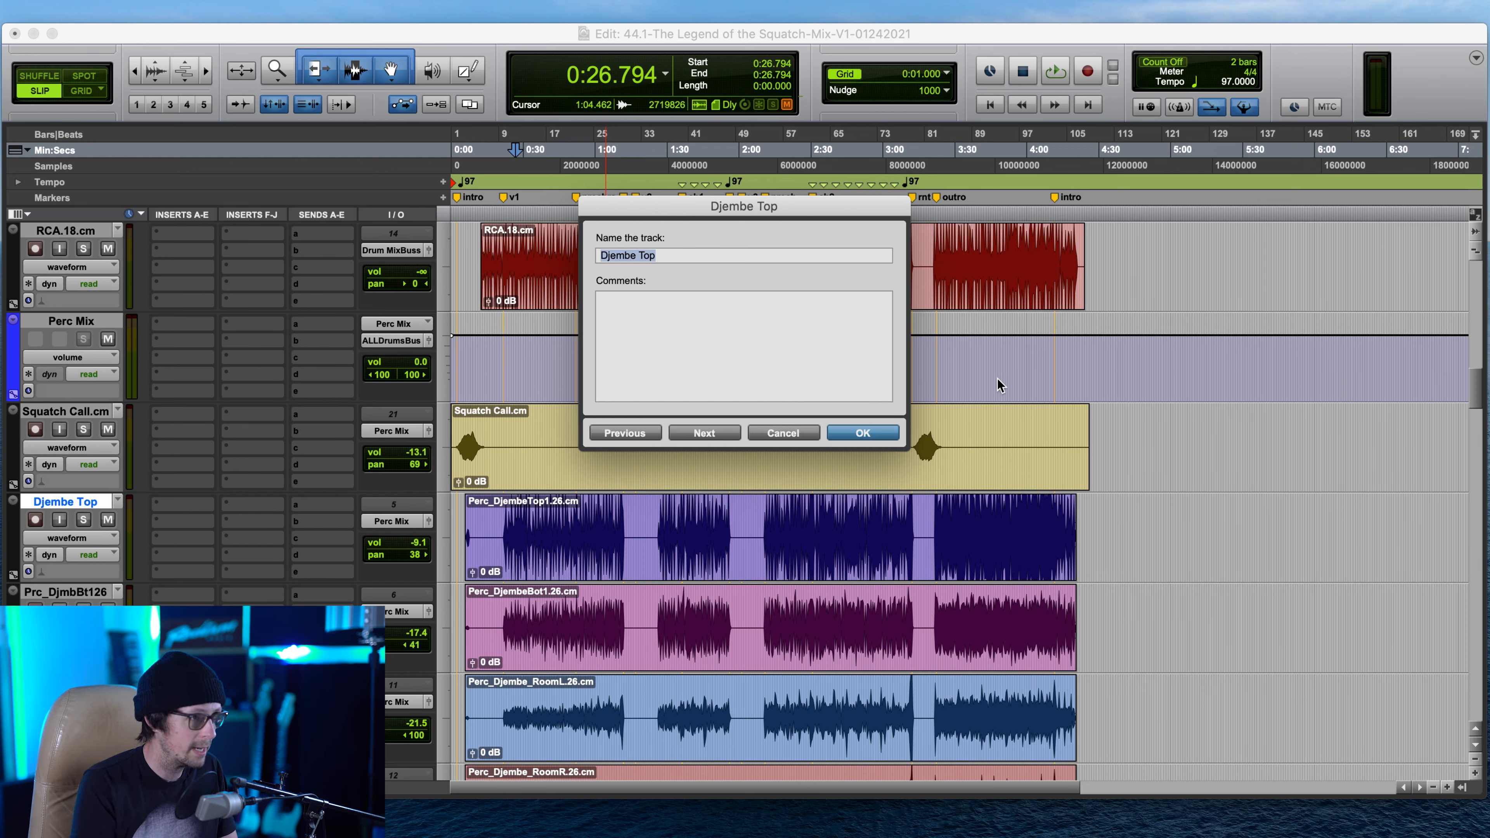
{"action": "key", "text": "super+Right"}
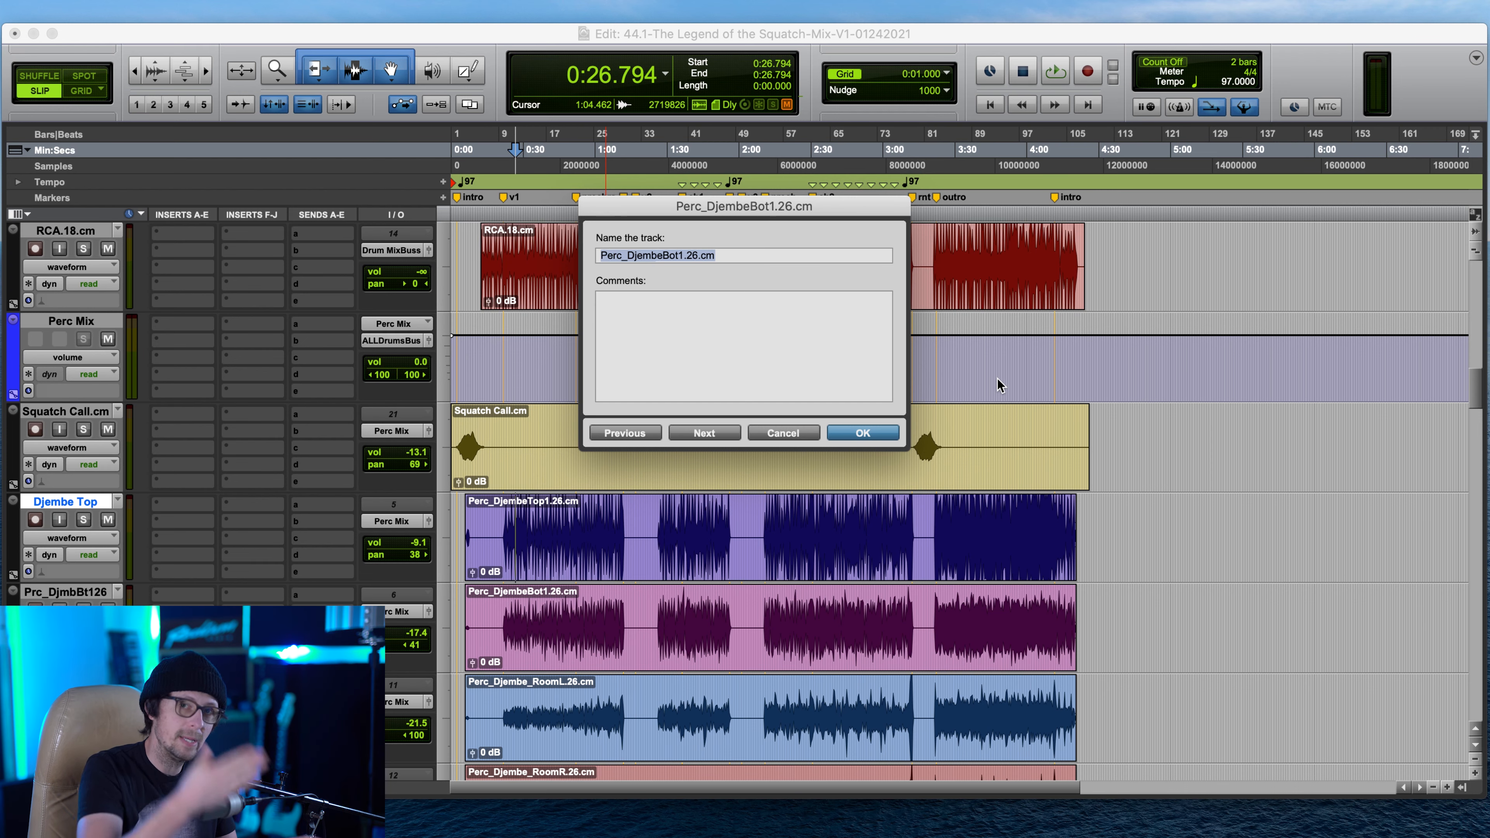
{"action": "key", "text": "super+v"}
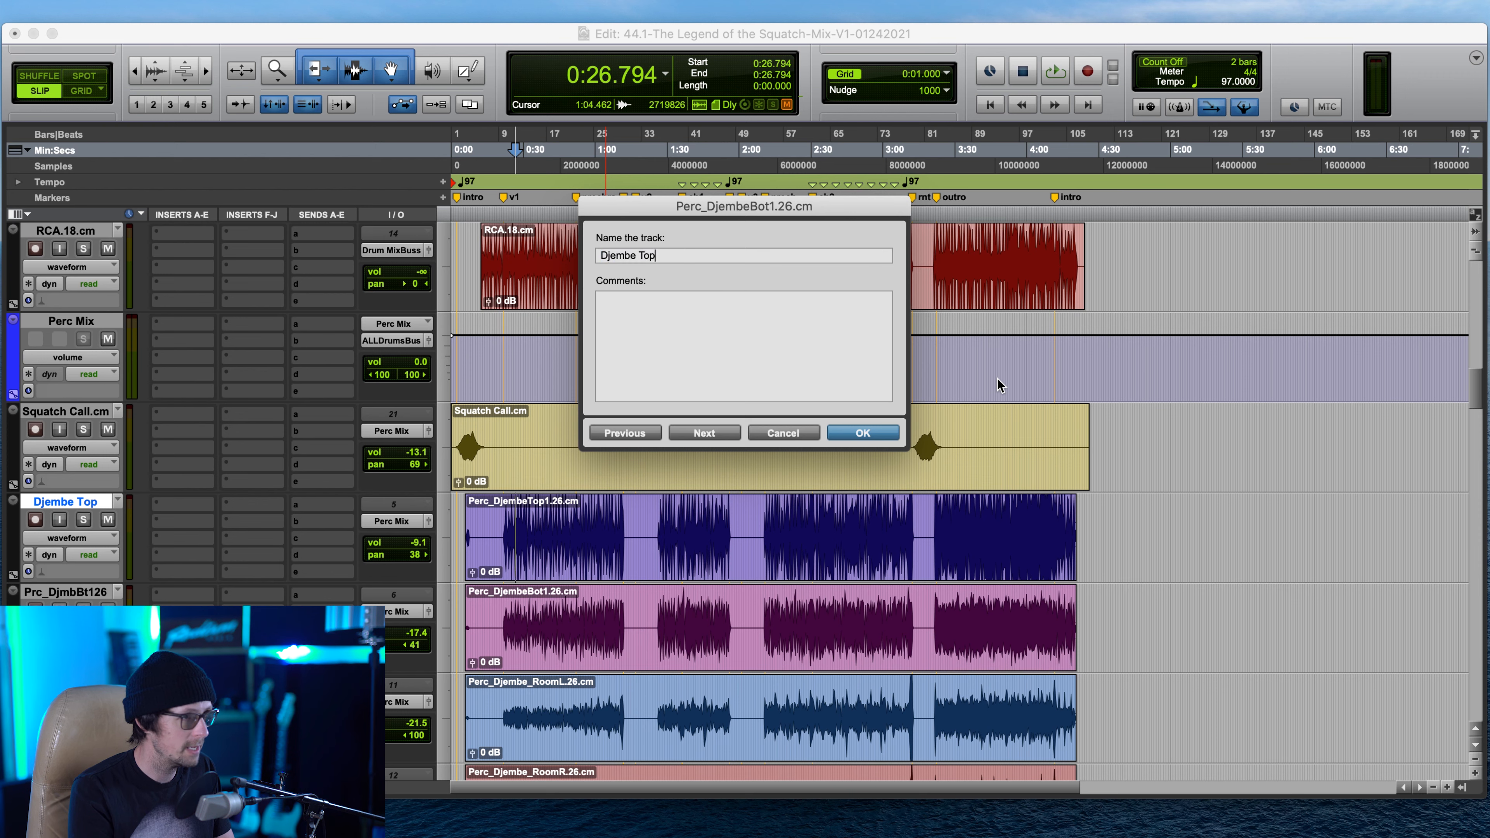
{"action": "key", "text": "BackSpace"}
{"action": "key", "text": "BackSpace"}
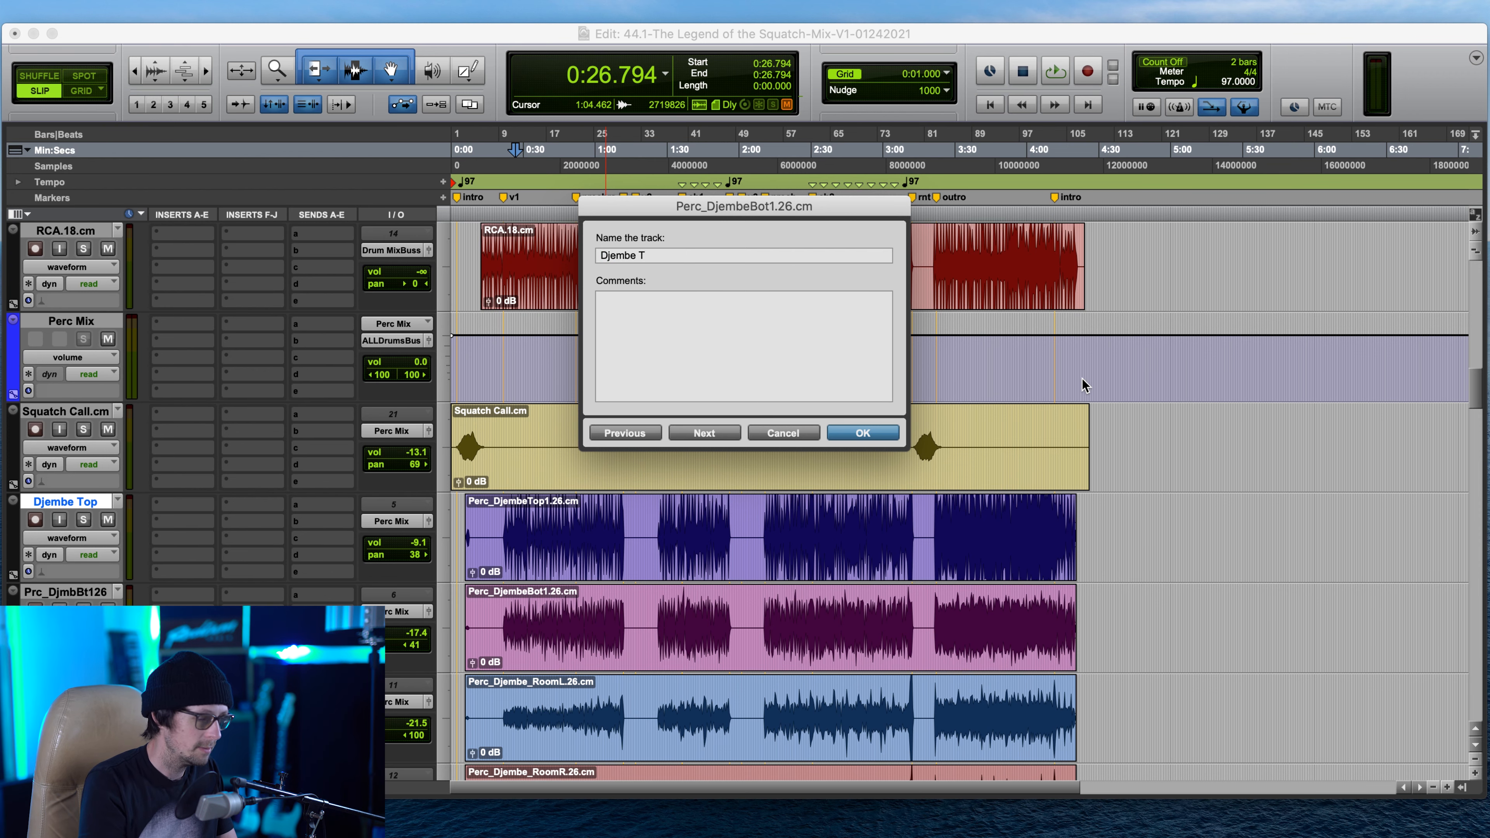
{"action": "type", "text": "Bottom"}
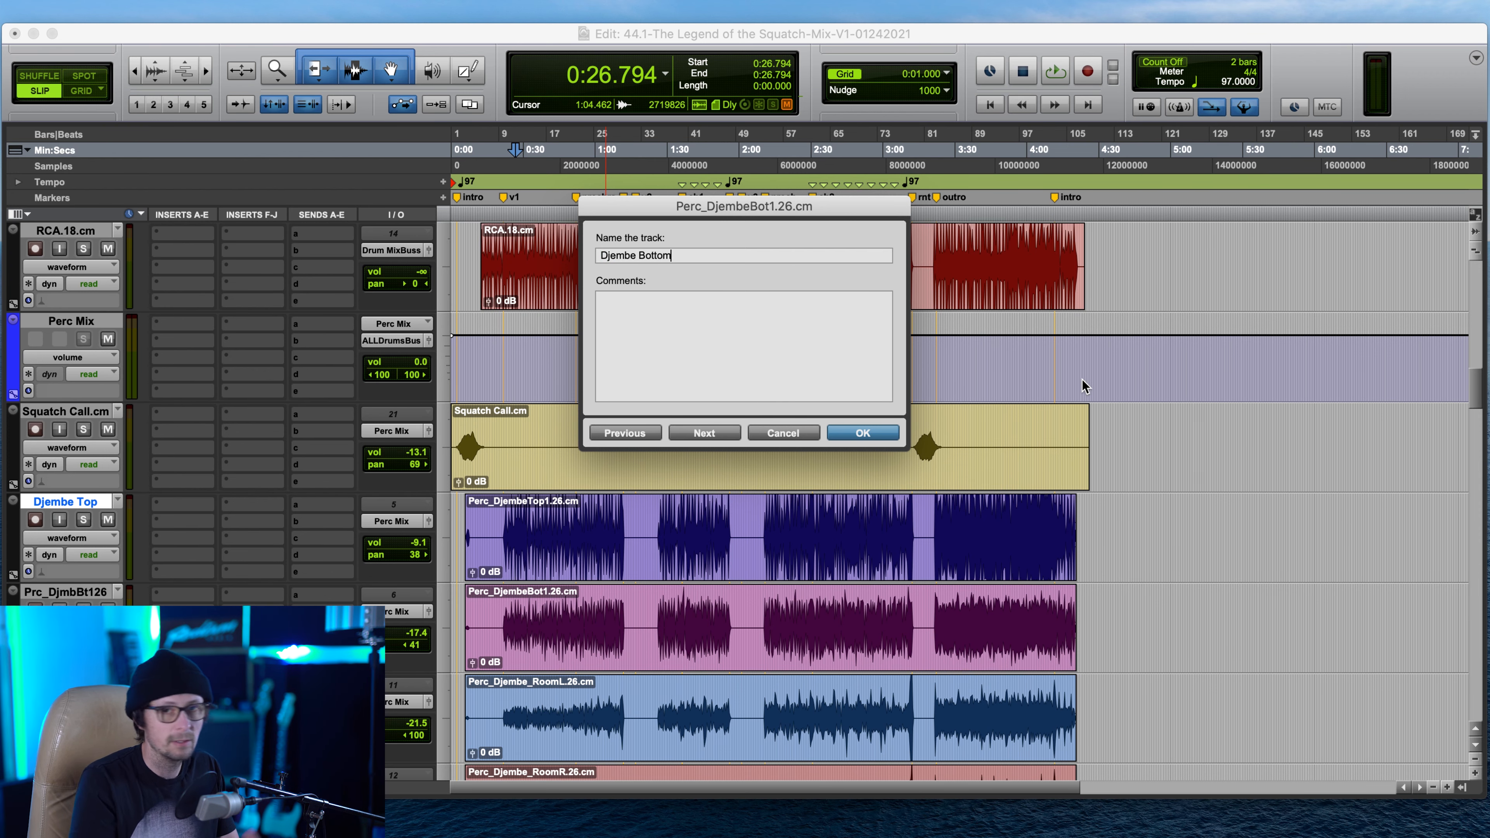
{"action": "key", "text": "Return"}
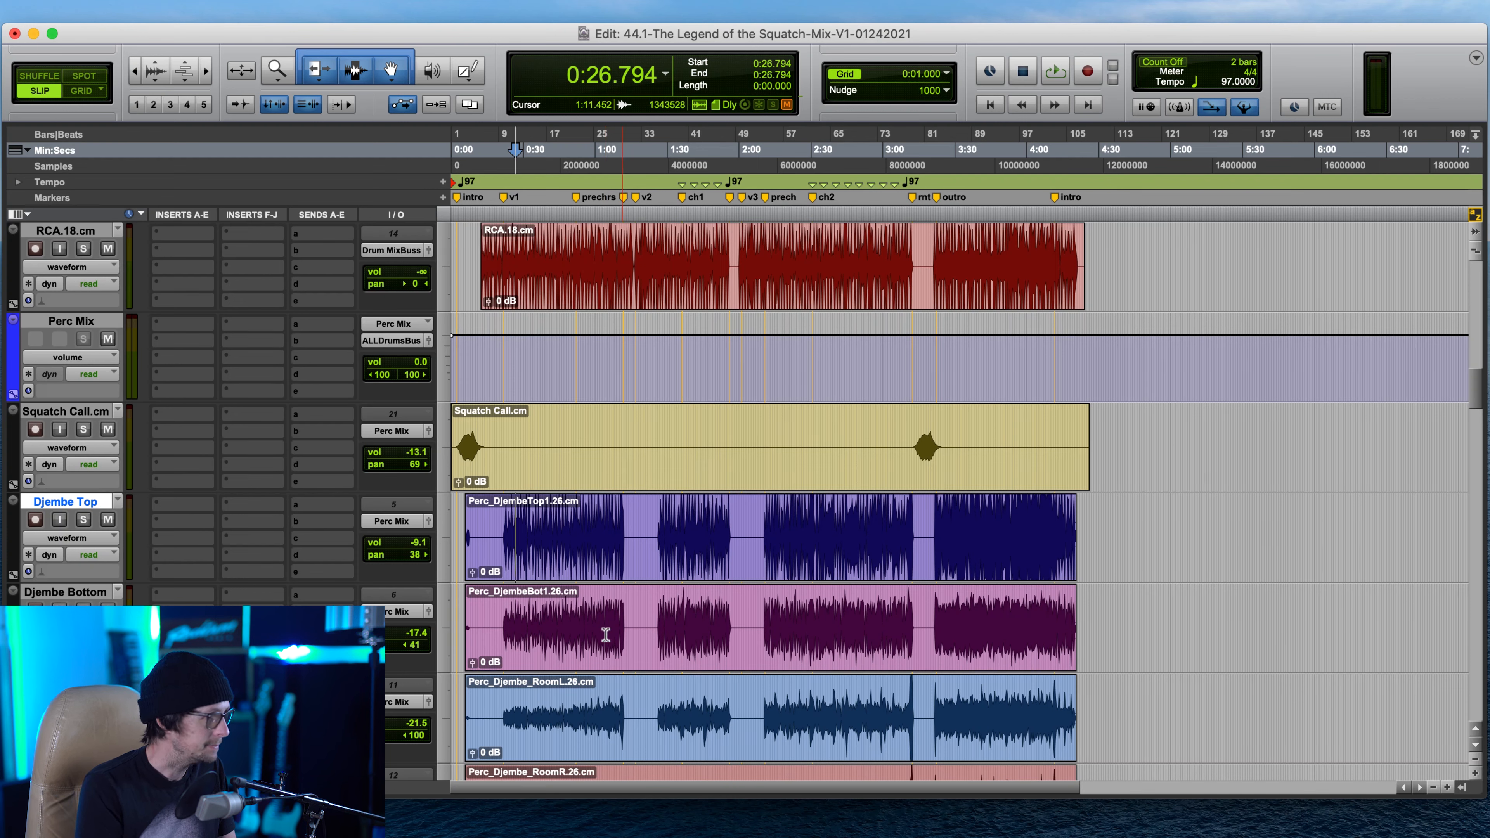
- Step forward and back through the percussion and drum track names from Djembe Top, and close without renaming any track
{"action": "double_click", "coordinate": [76, 501]}
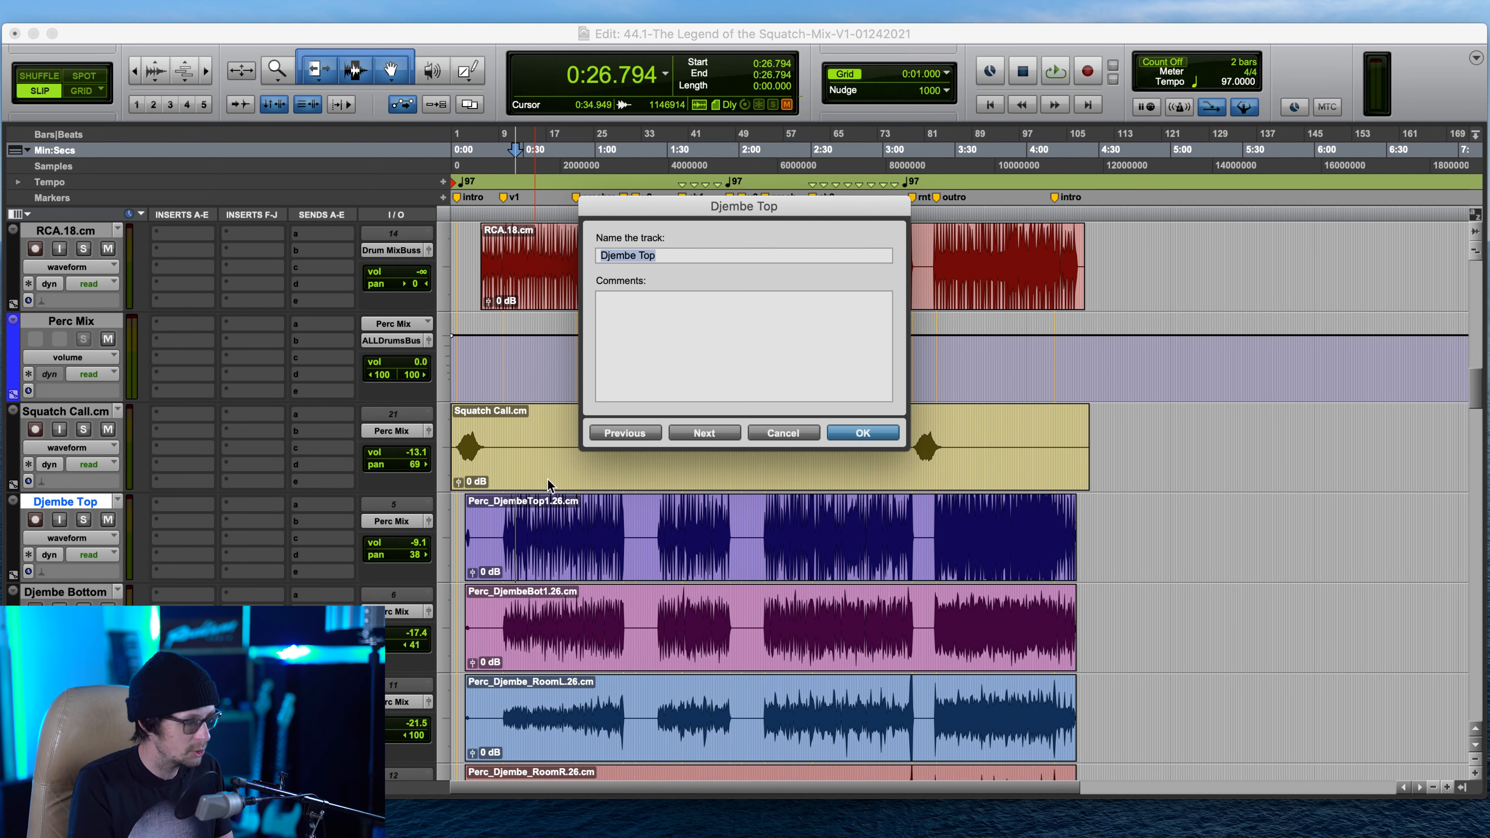
{"action": "key", "text": "super+Right"}
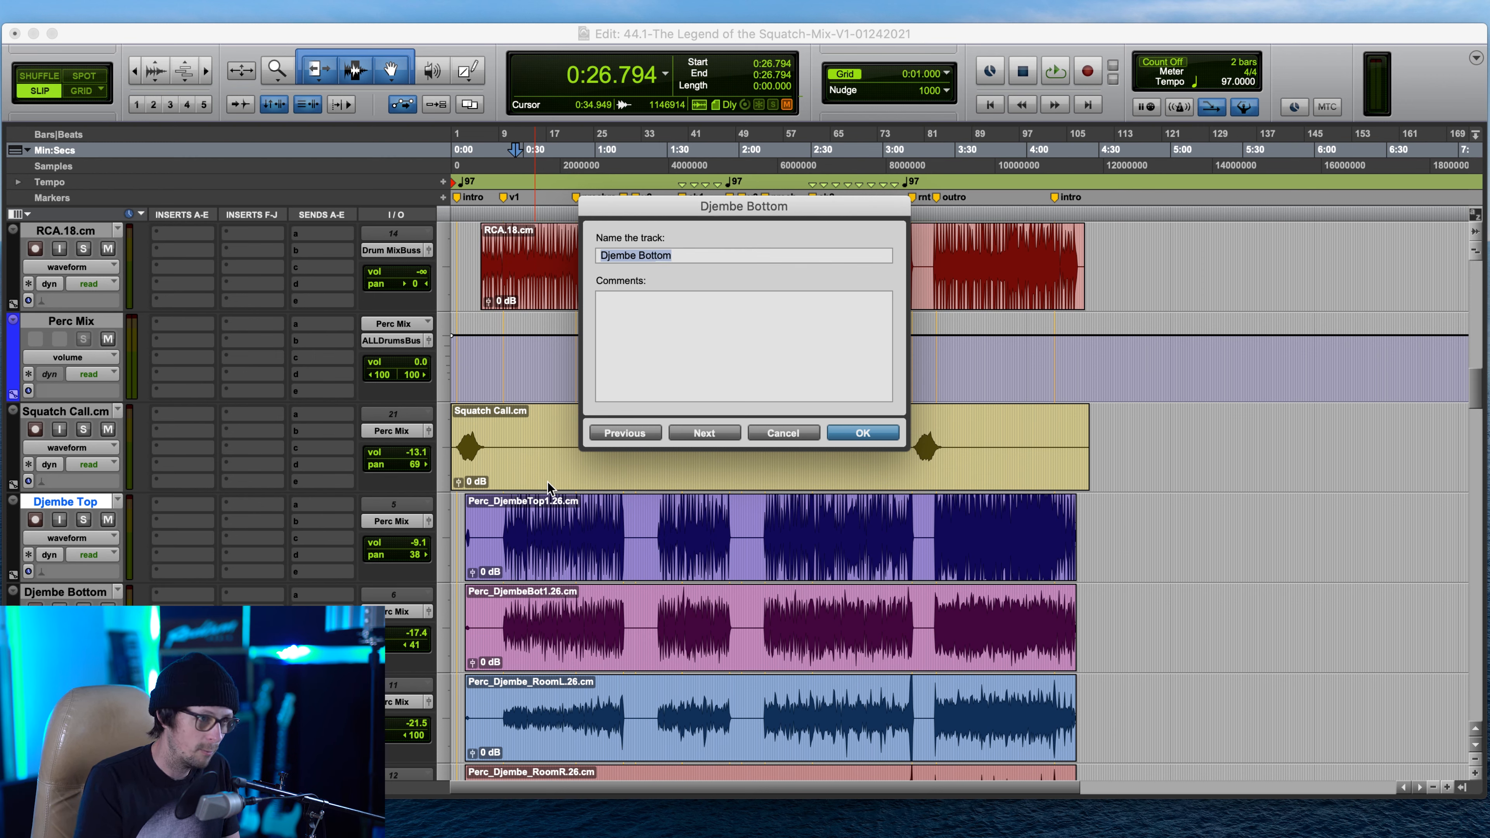
{"action": "key", "text": "super+Right"}
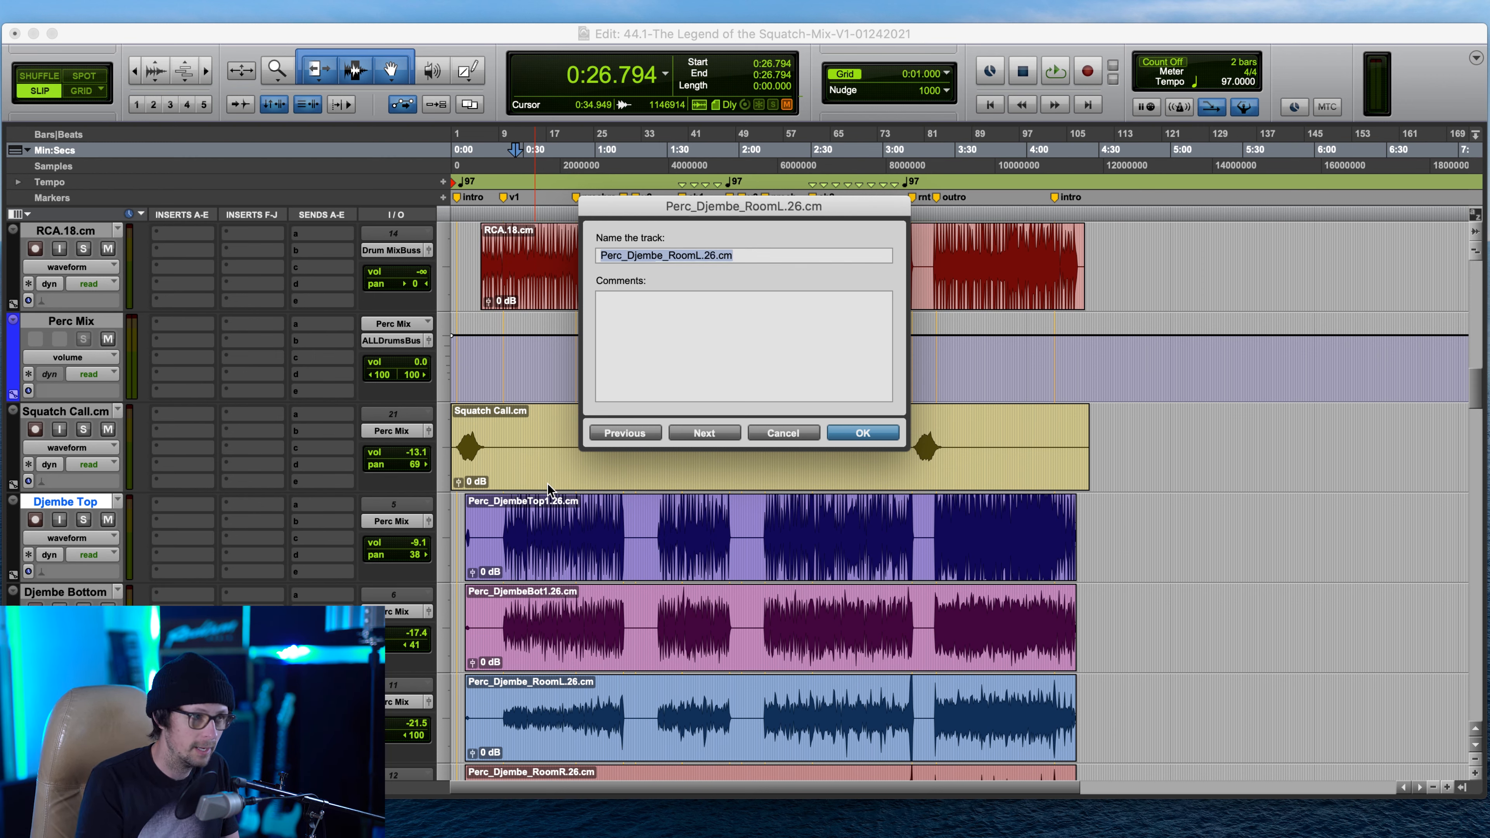
{"action": "key", "text": "super+Right"}
{"action": "key", "text": "super+Right"}
{"action": "key", "text": "super+Right"}
{"action": "key", "text": "super+Right"}
{"action": "key", "text": "super+Left"}
{"action": "key", "text": "super+Left"}
{"action": "key", "text": "super+Left"}
{"action": "key", "text": "super+Left"}
{"action": "key", "text": "super+Left"}
{"action": "key", "text": "super+Left"}
{"action": "key", "text": "super+Left"}
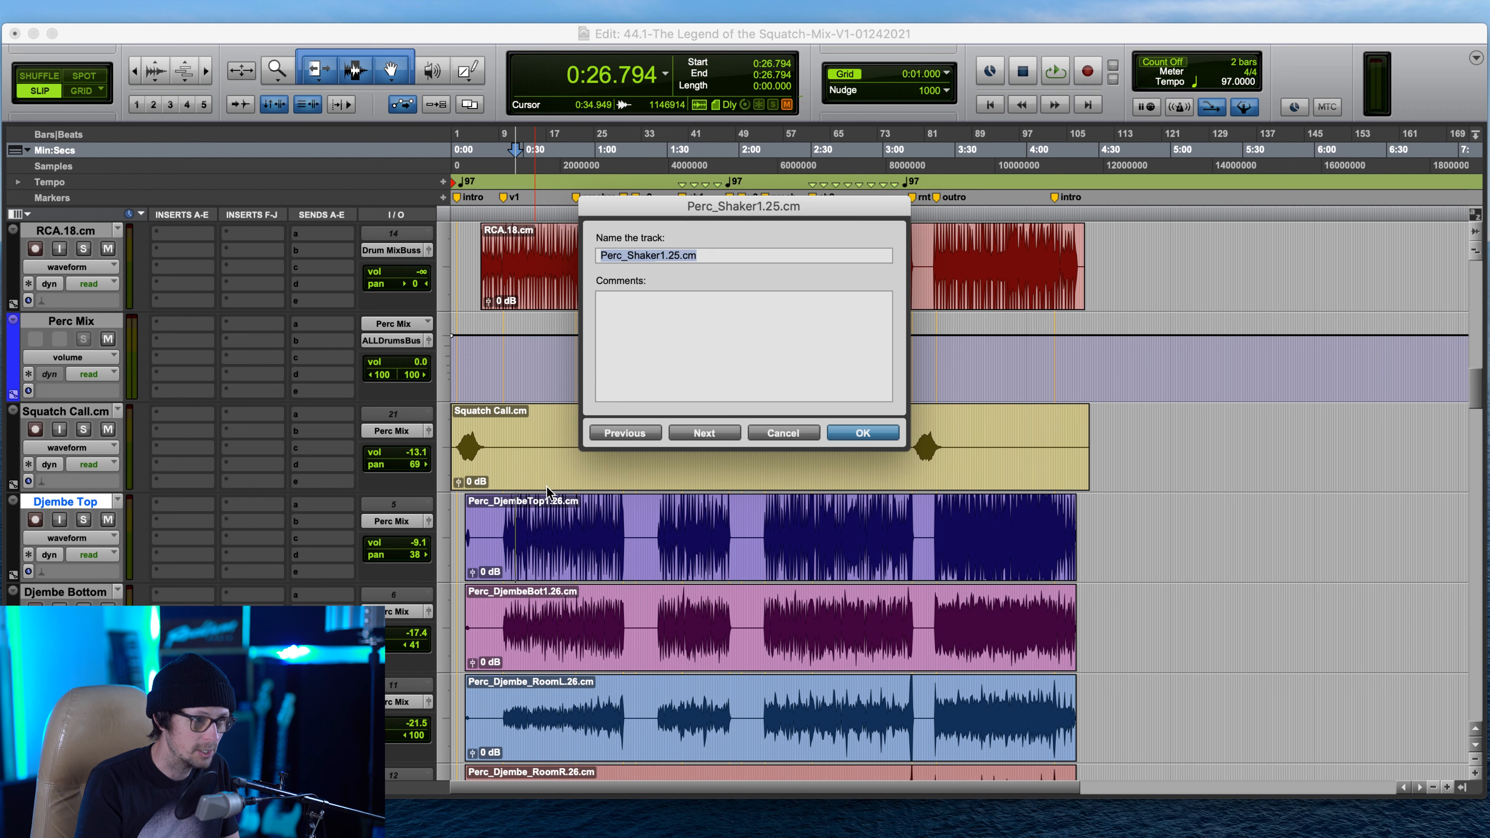
{"action": "key", "text": "super+Left"}
{"action": "key", "text": "super+Left"}
{"action": "key", "text": "super+Left"}
{"action": "key", "text": "super+Left"}
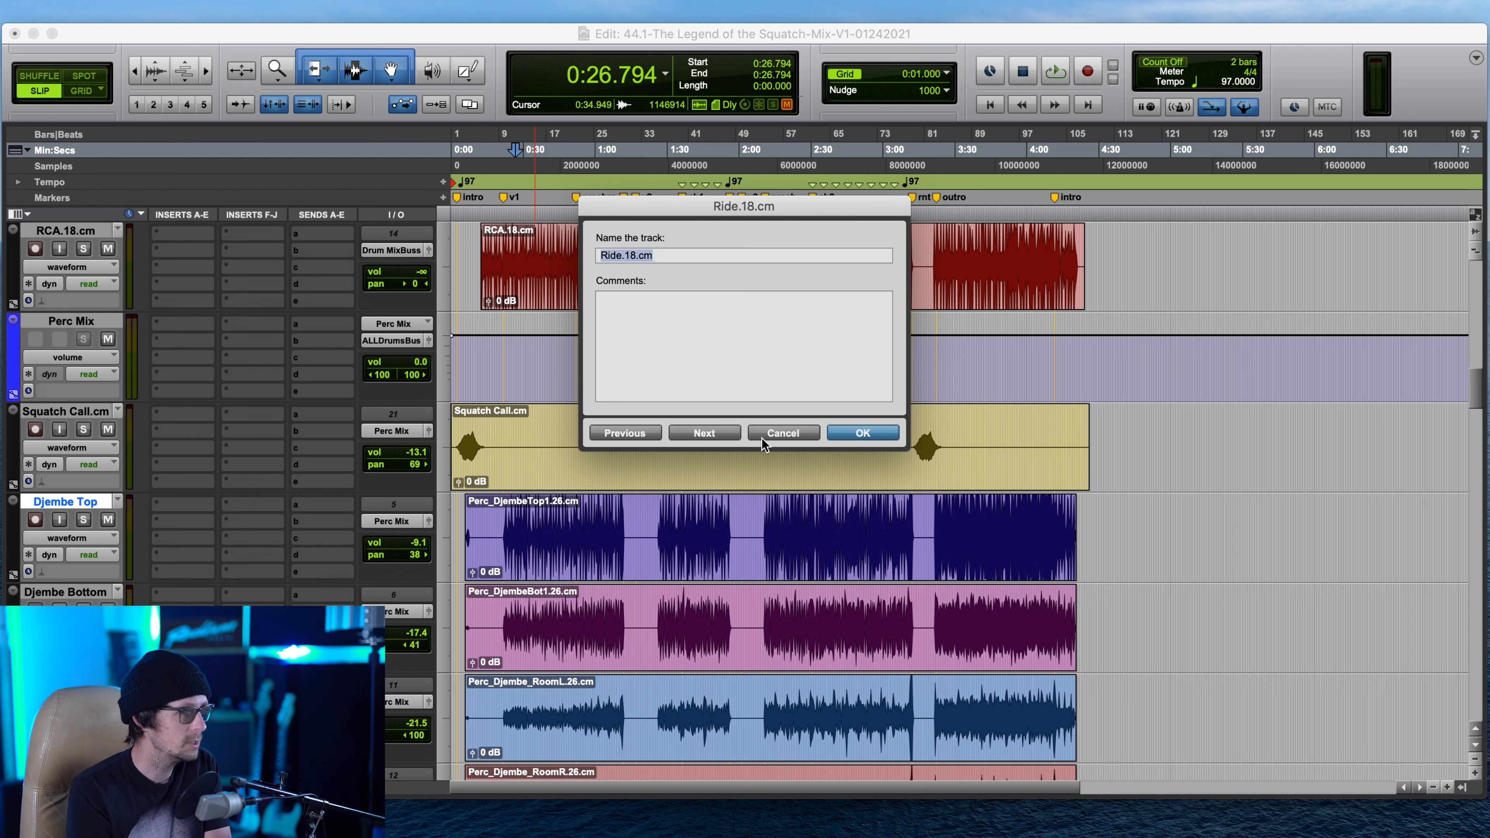
{"action": "left_click", "coordinate": [797, 433]}
- Change the name of the Perc_Djembe_RoomL.26.cm track to Djemb Rm L
{"action": "left_click", "coordinate": [66, 592]}
{"action": "scroll", "coordinate": [66, 599], "scroll_direction": "down", "scroll_amount": 2}
{"action": "scroll", "coordinate": [194, 518], "scroll_direction": "down", "scroll_amount": 2}
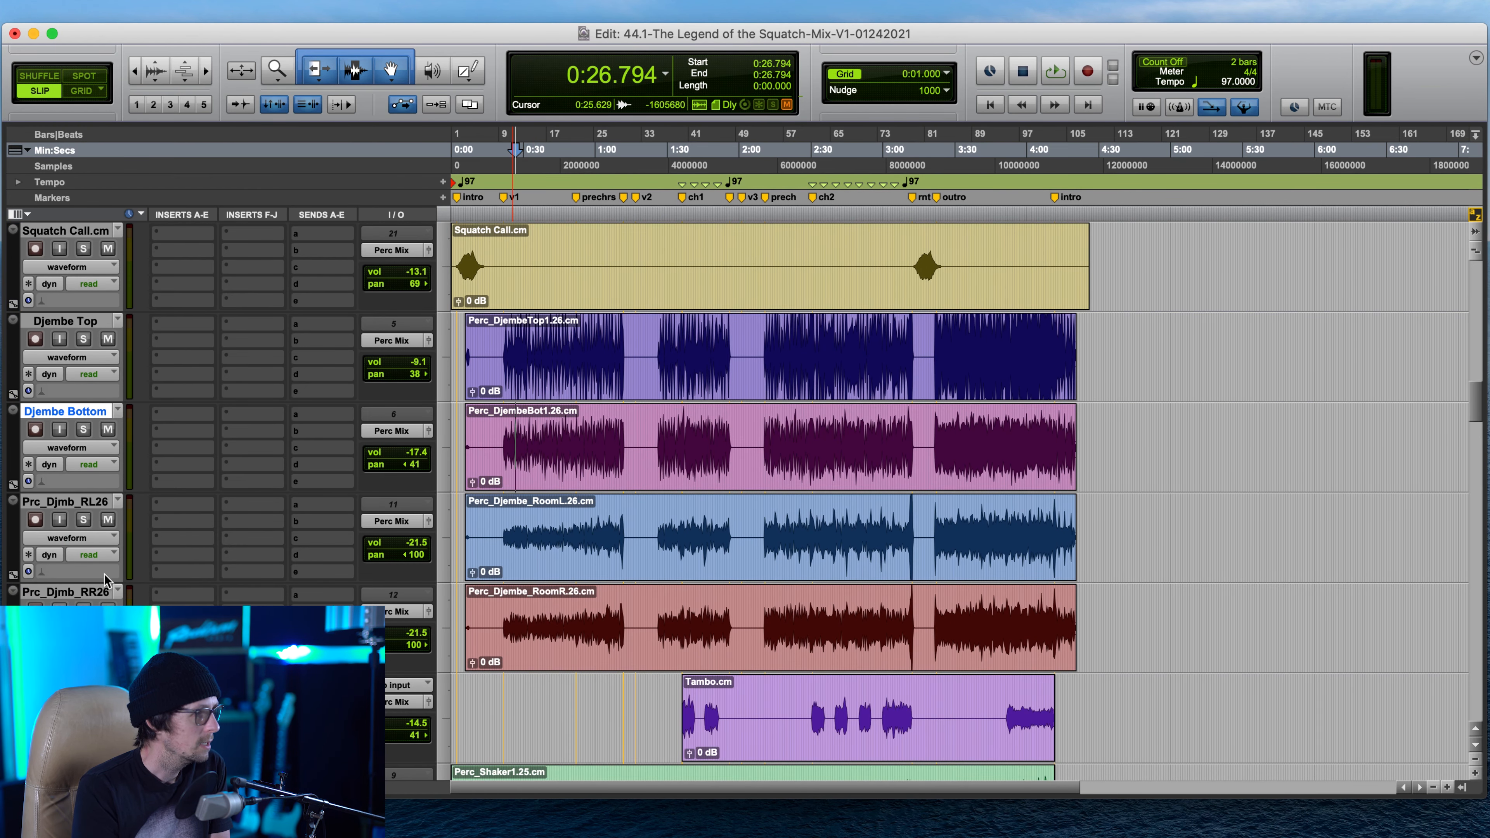
{"action": "double_click", "coordinate": [76, 503]}
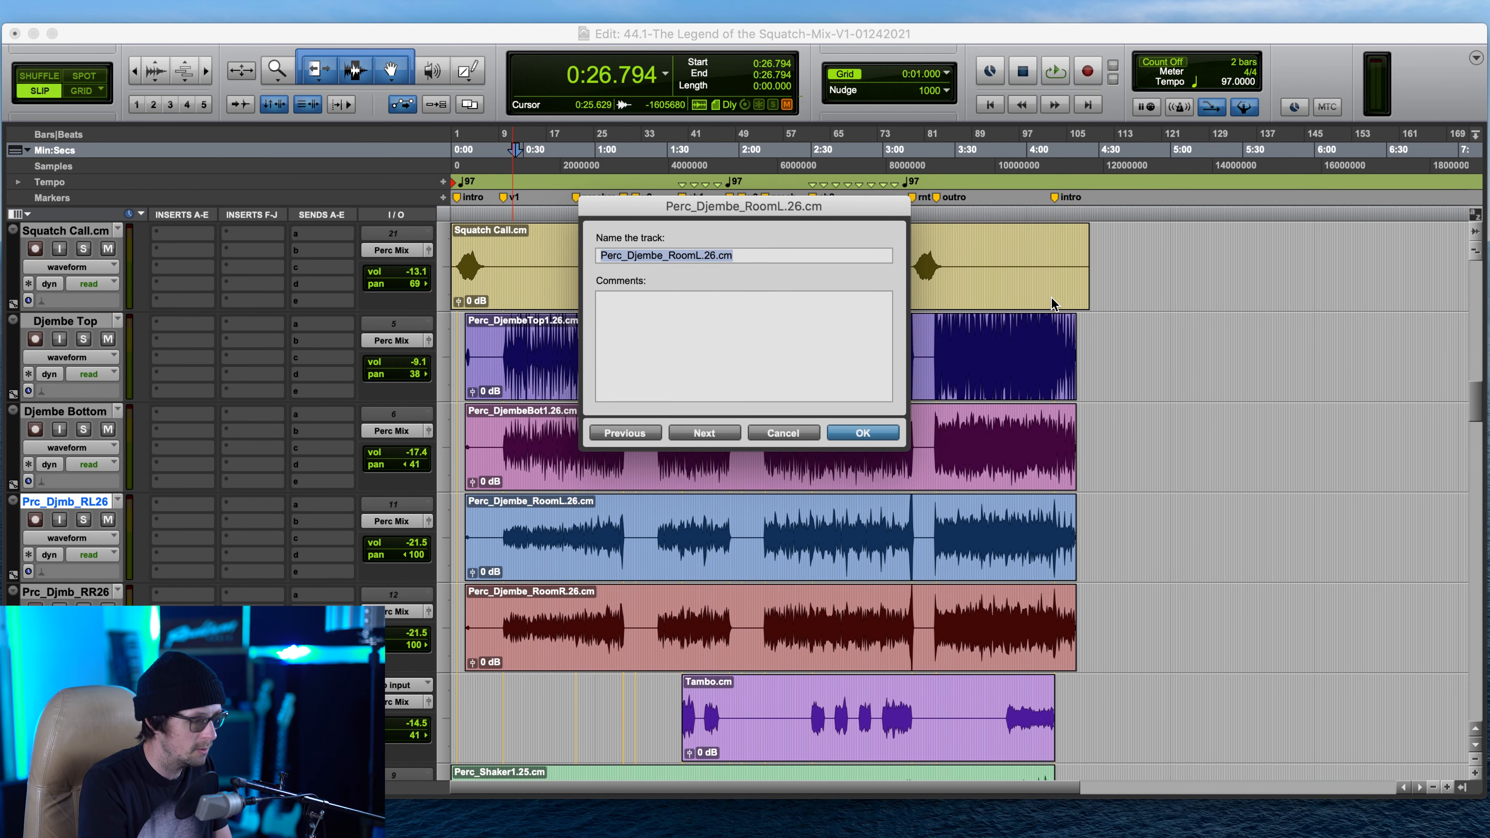
{"action": "type", "text": "Djem"}
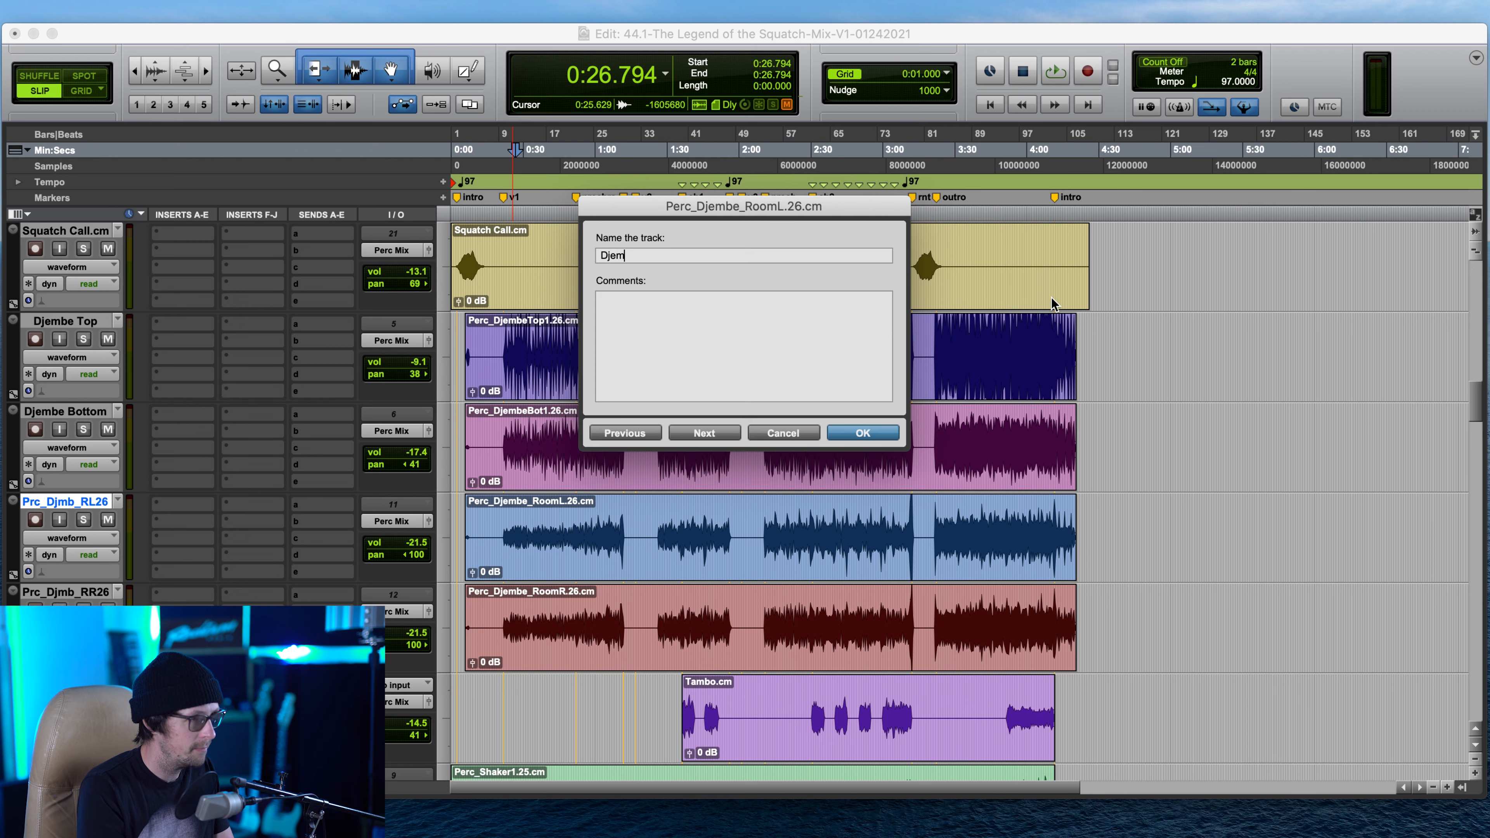
{"action": "type", "text": "b"}
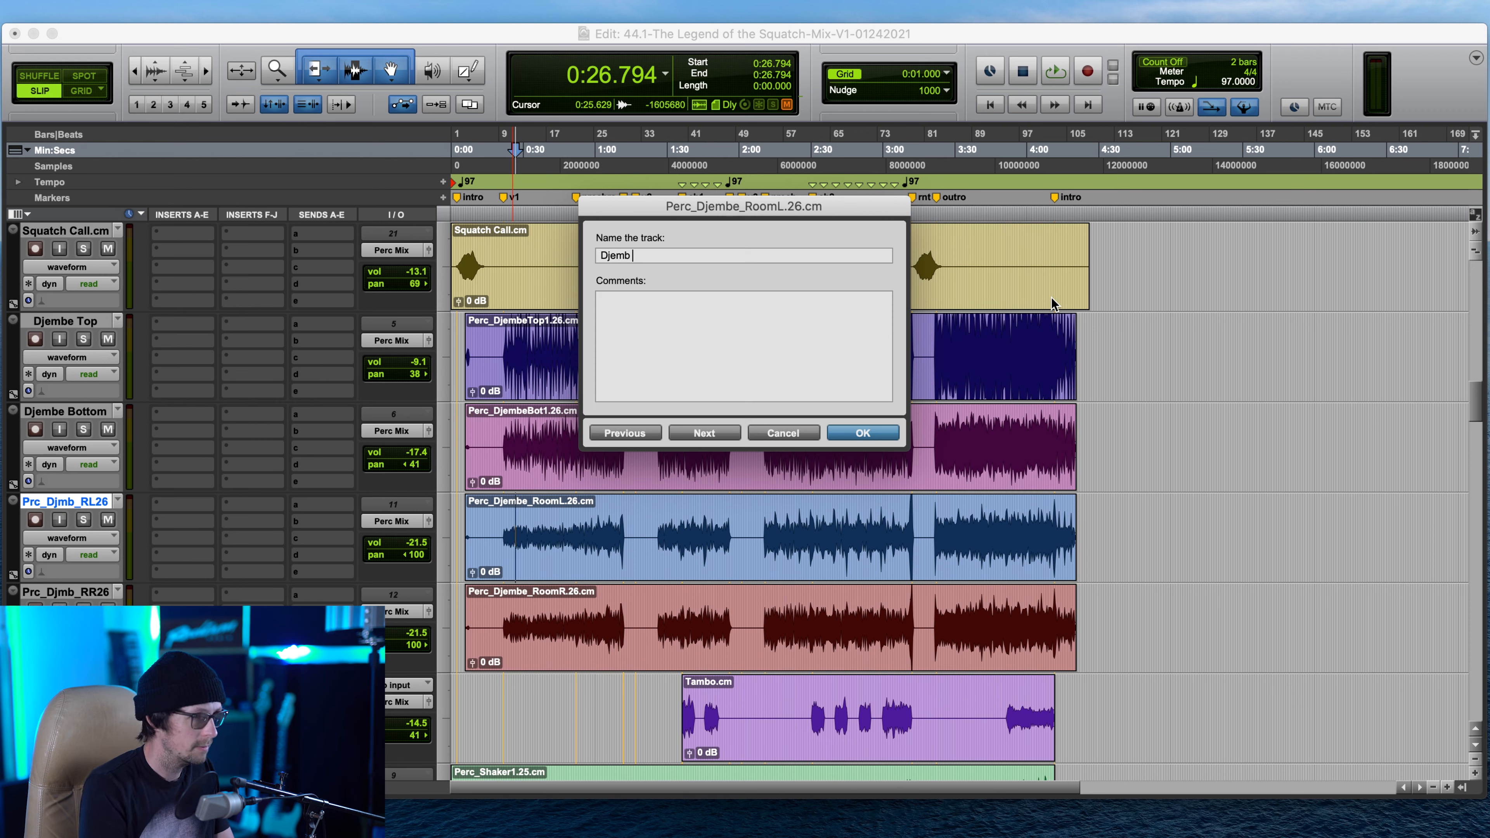
{"action": "type", "text": " Rm L"}
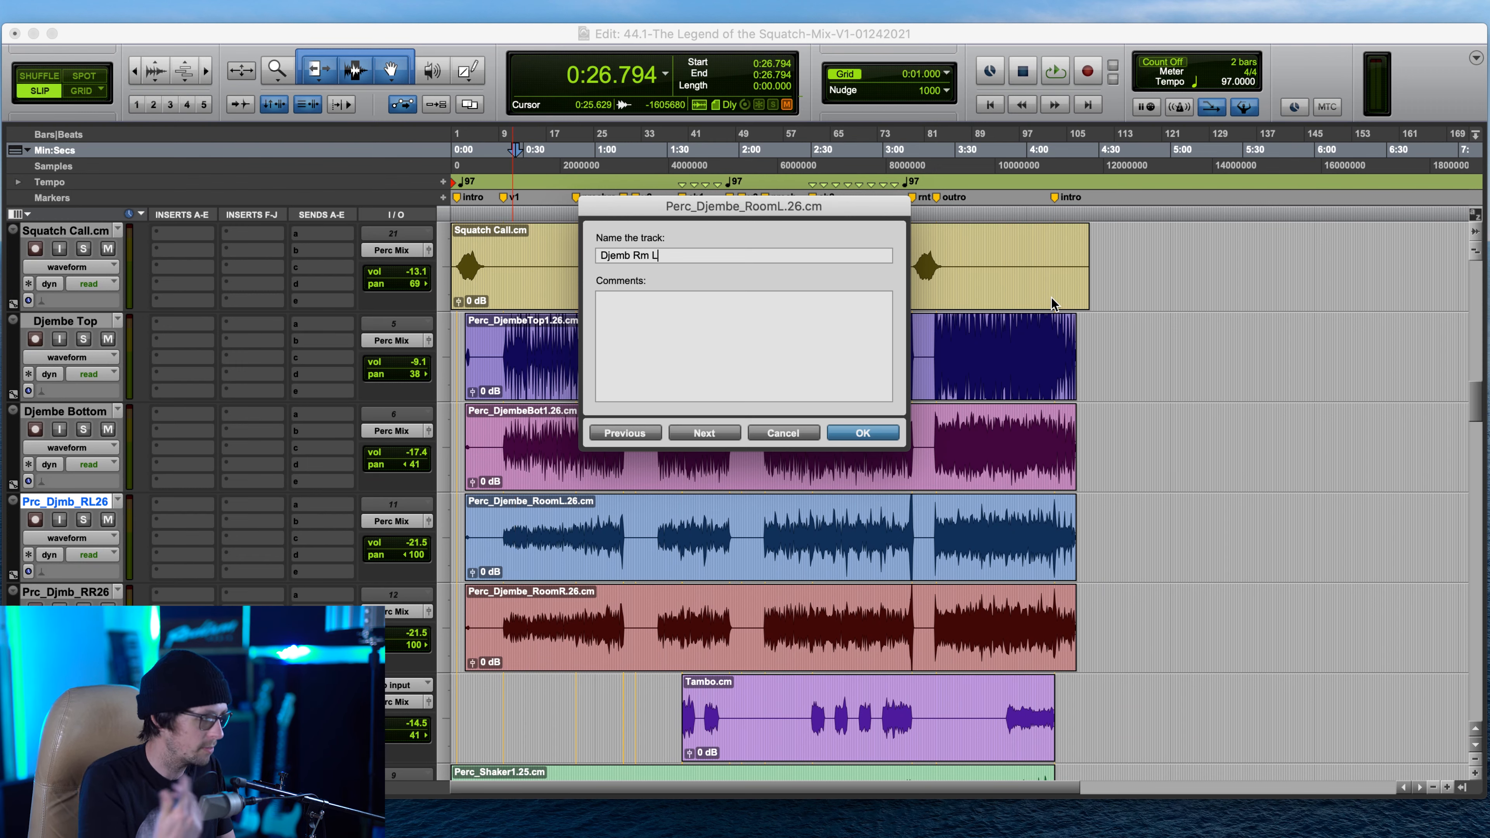
- Reuse the Djemb Rm L name for the Perc_Djembe_RoomR.26.cm track, changing its ending to make Djemb Rm R
{"action": "key", "text": "super+a"}
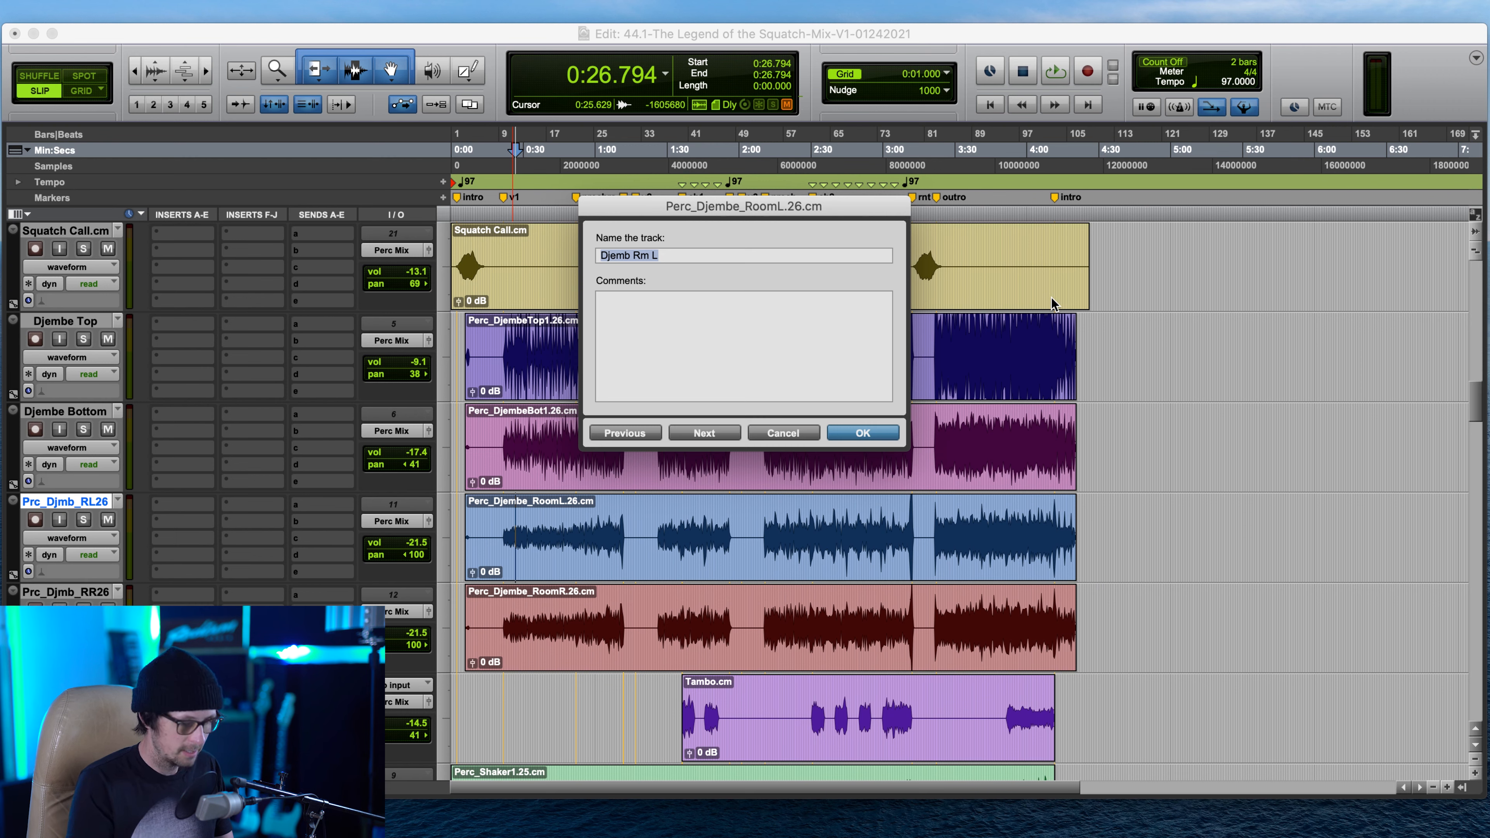
{"action": "key", "text": "super+Right"}
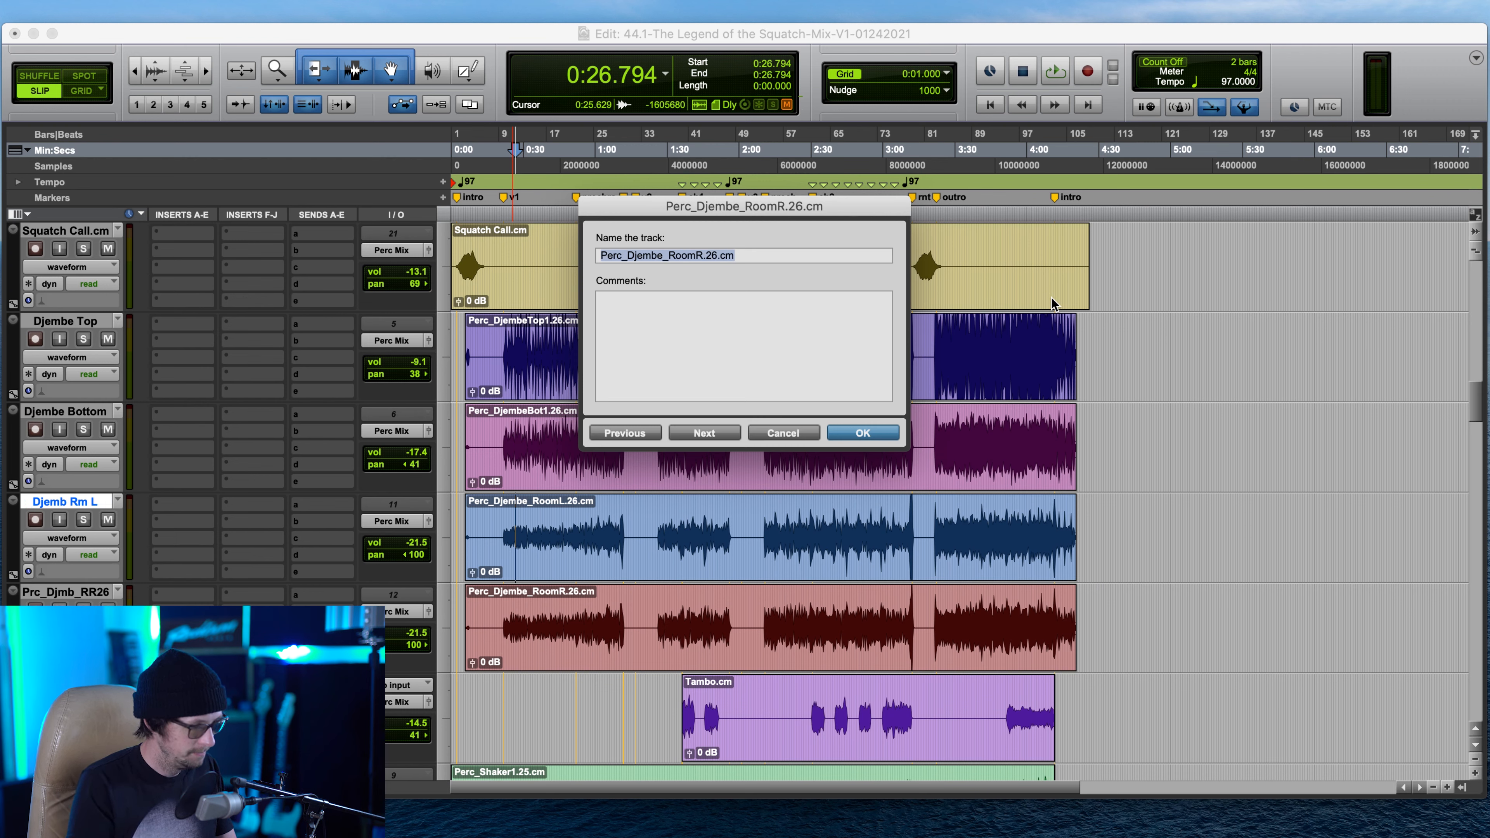
{"action": "type", "text": "Djemb Rm "}
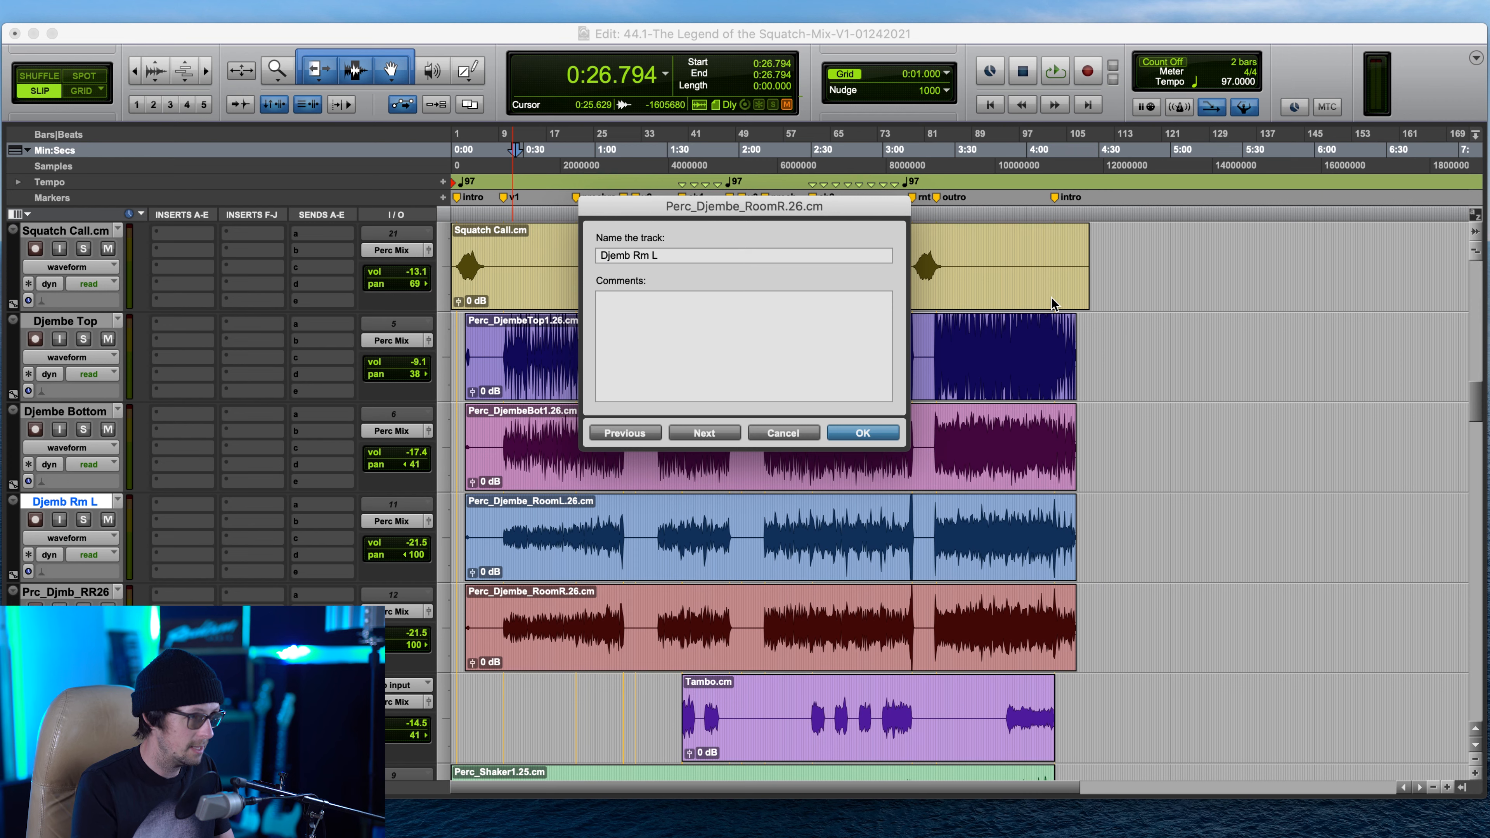
{"action": "type", "text": "R"}
{"action": "key", "text": "Return"}
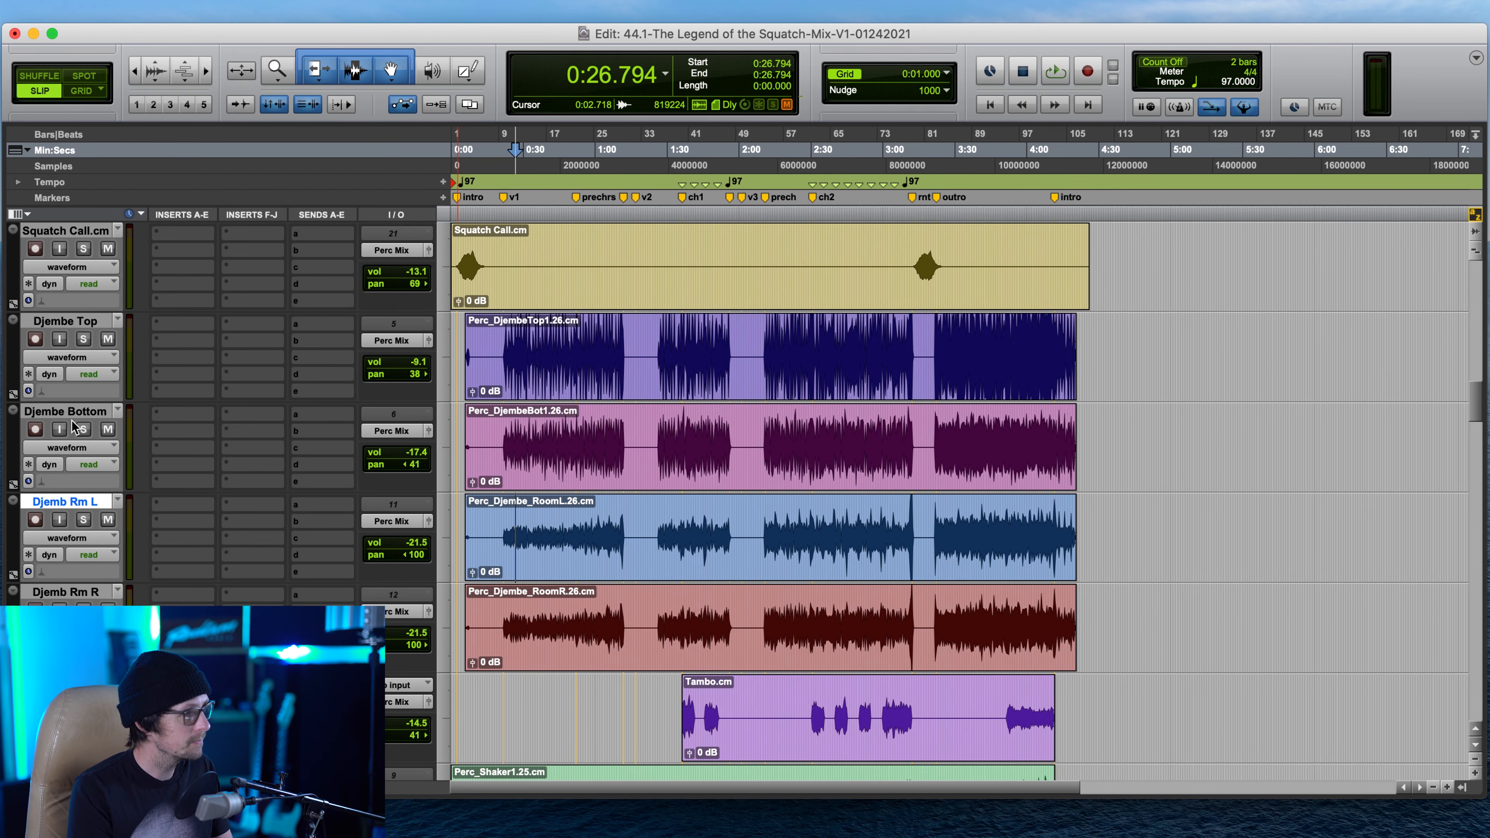
- Rename the Perc_Shaker1.25.cm track as Shaker
{"action": "left_click", "coordinate": [66, 322]}
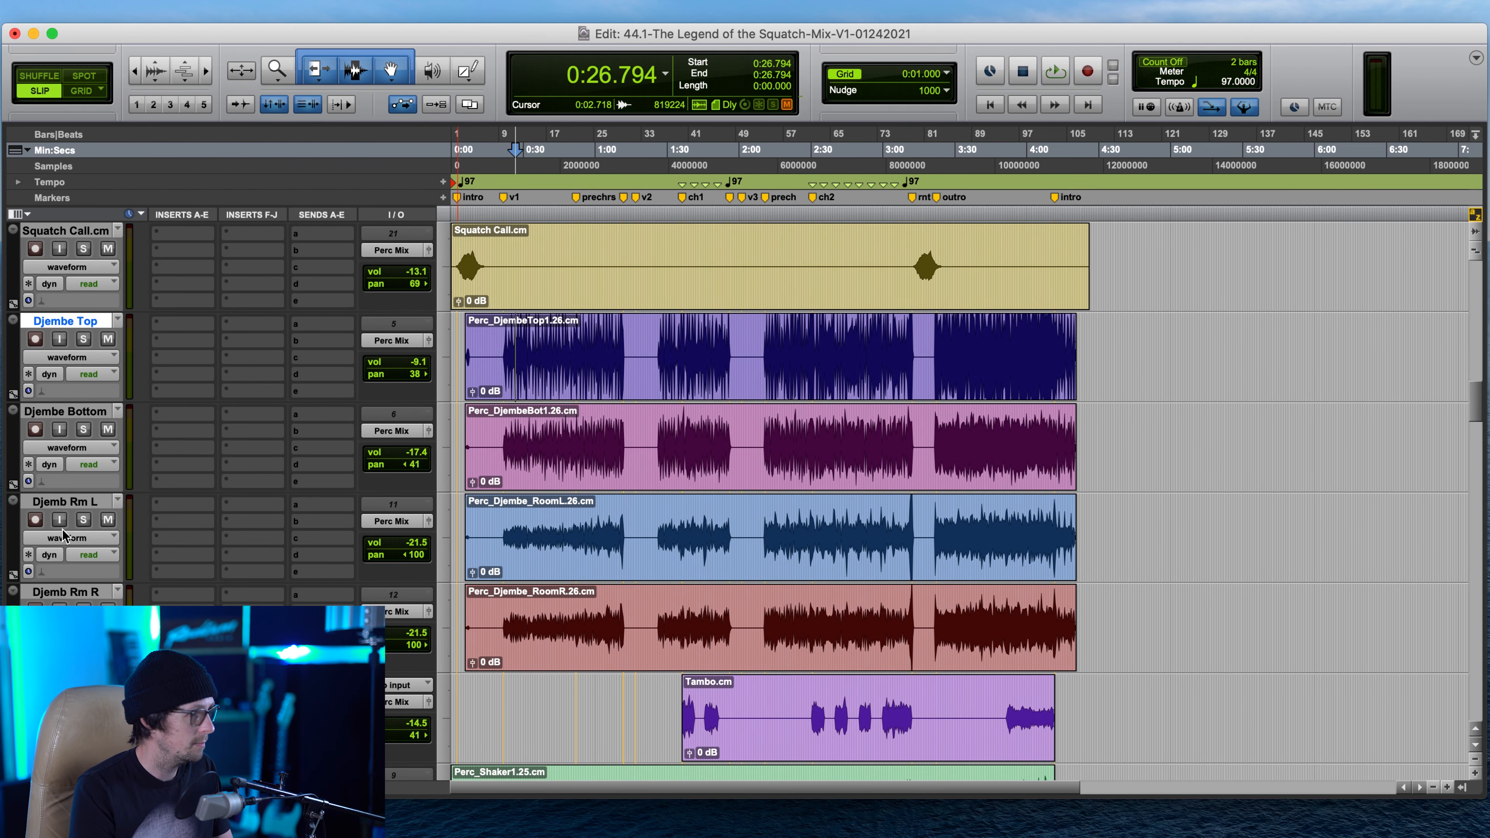
{"action": "scroll", "coordinate": [762, 499], "scroll_direction": "down", "scroll_amount": 2}
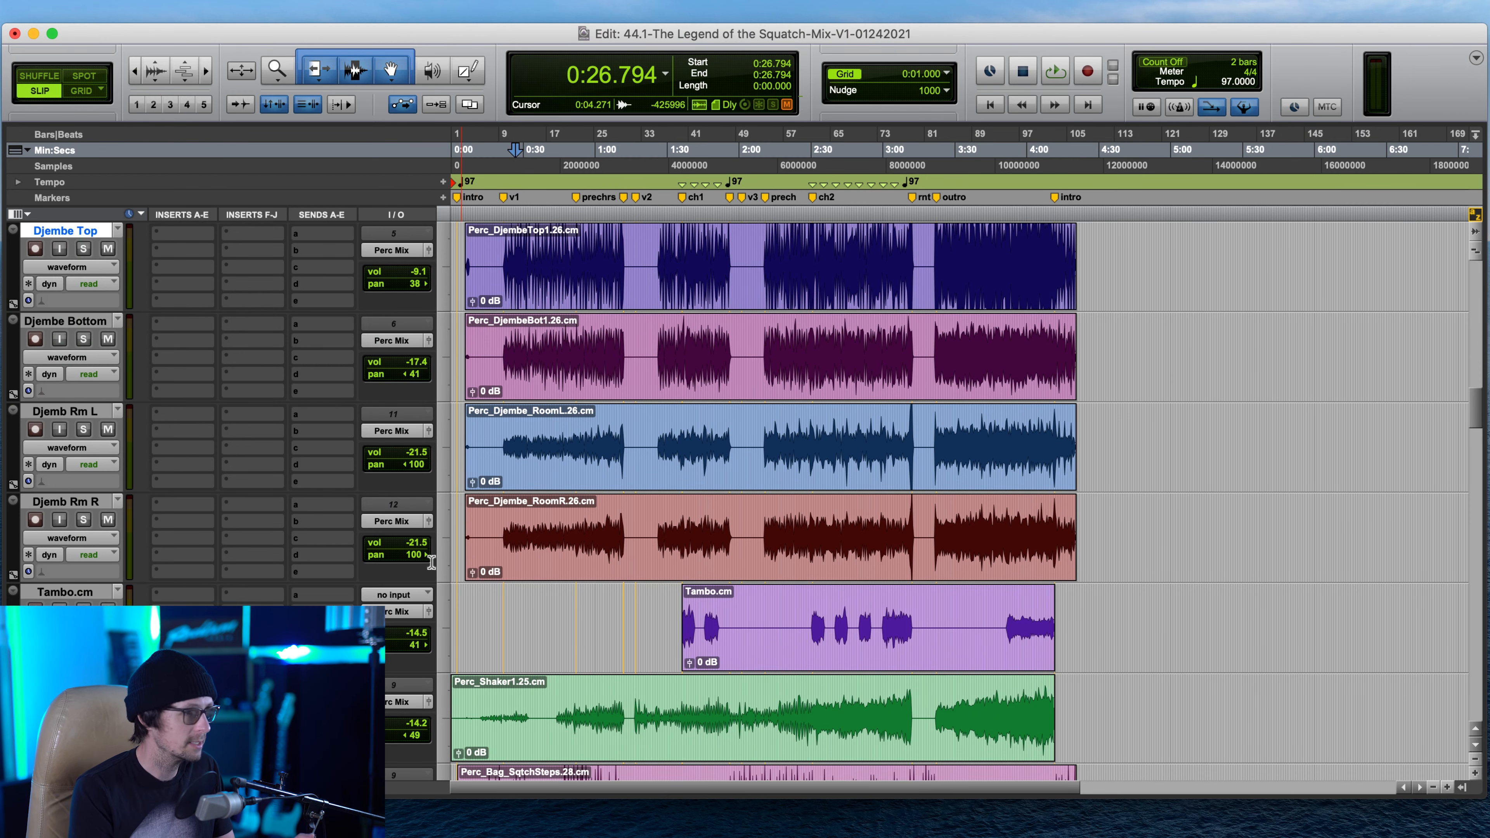
{"action": "scroll", "coordinate": [511, 630], "scroll_direction": "down", "scroll_amount": 2}
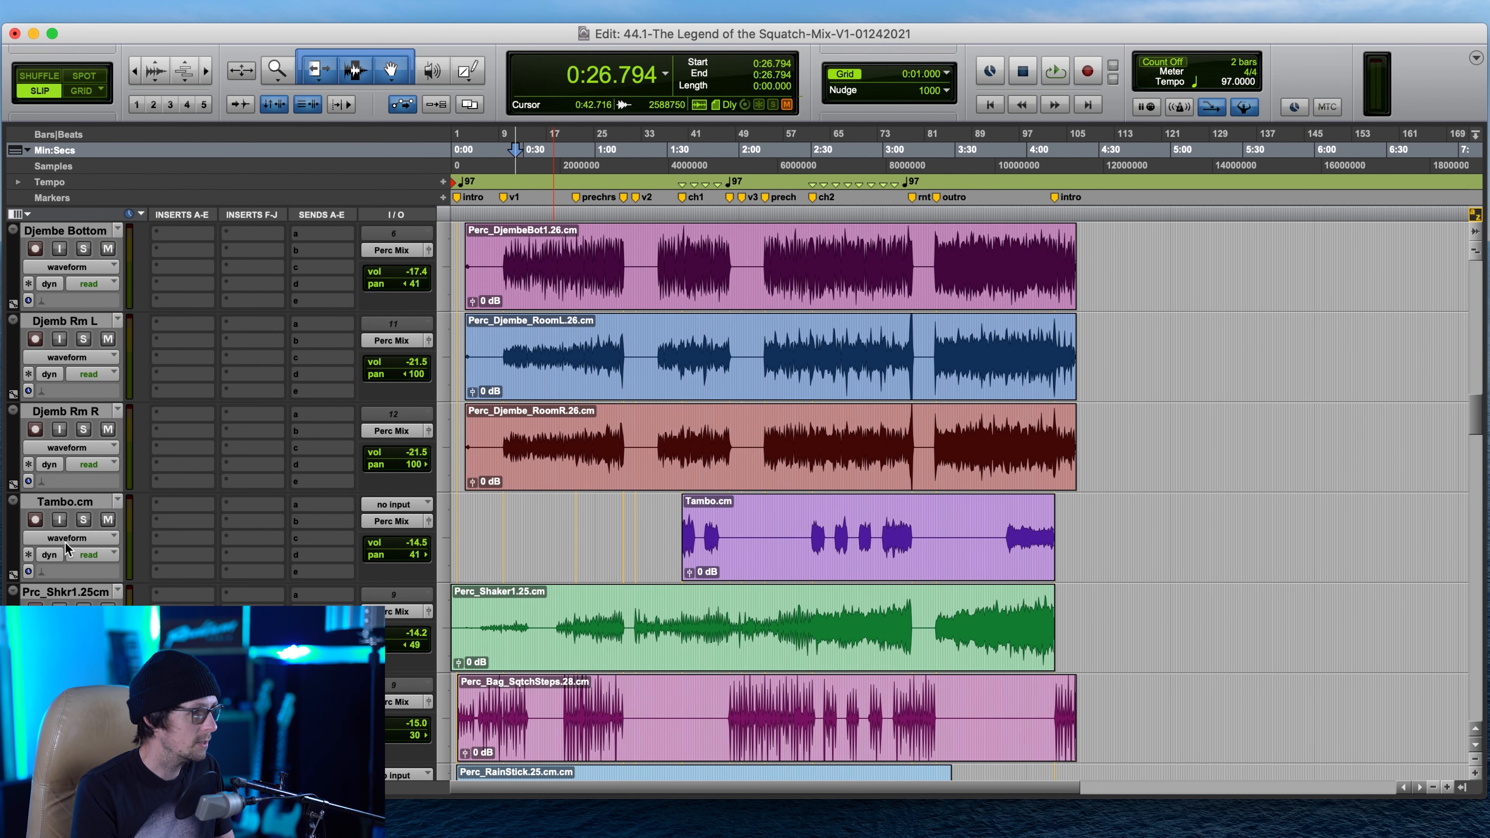
{"action": "double_click", "coordinate": [61, 593]}
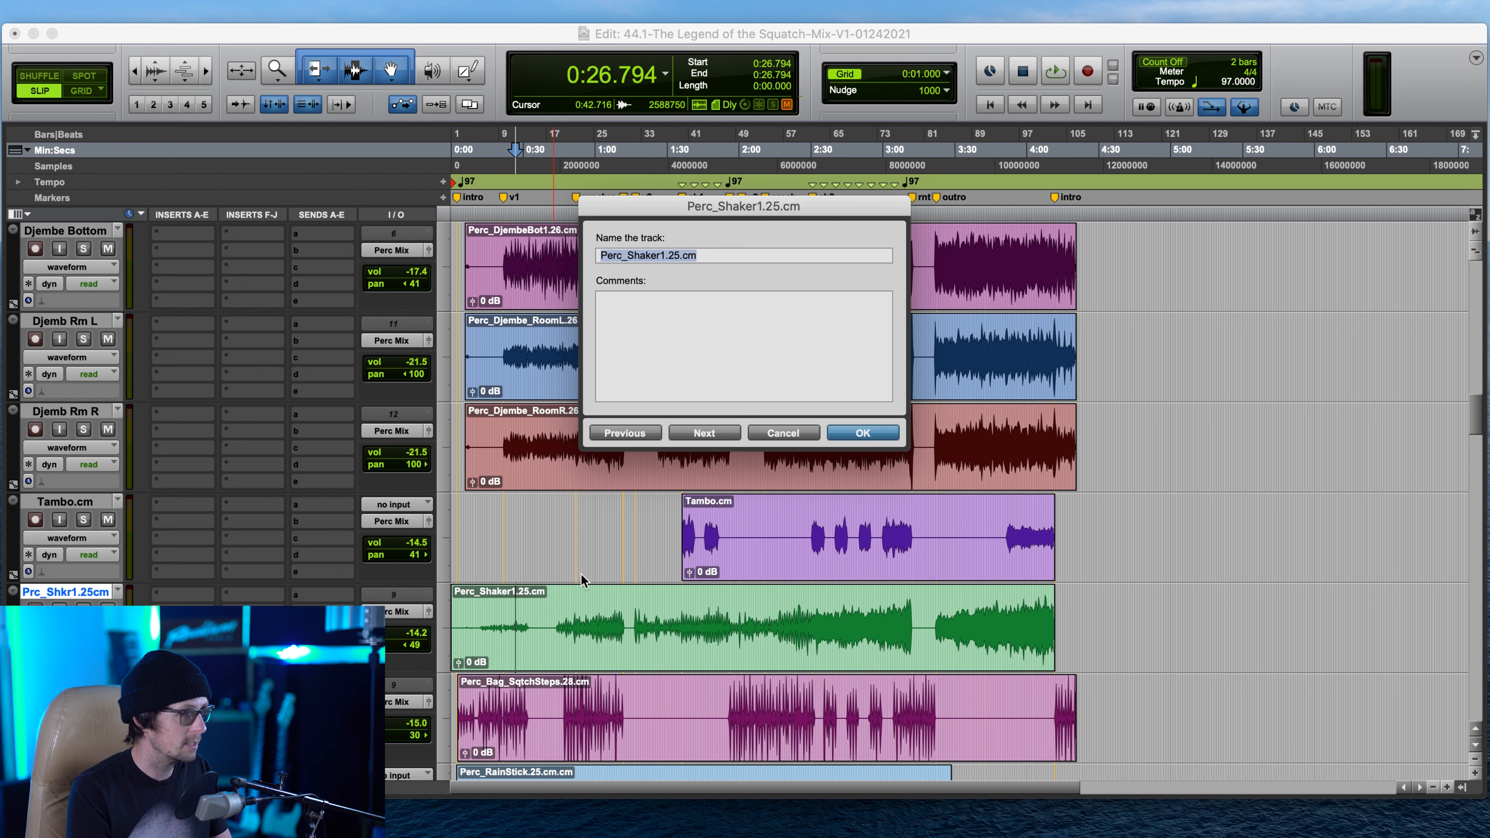
{"action": "type", "text": "S"}
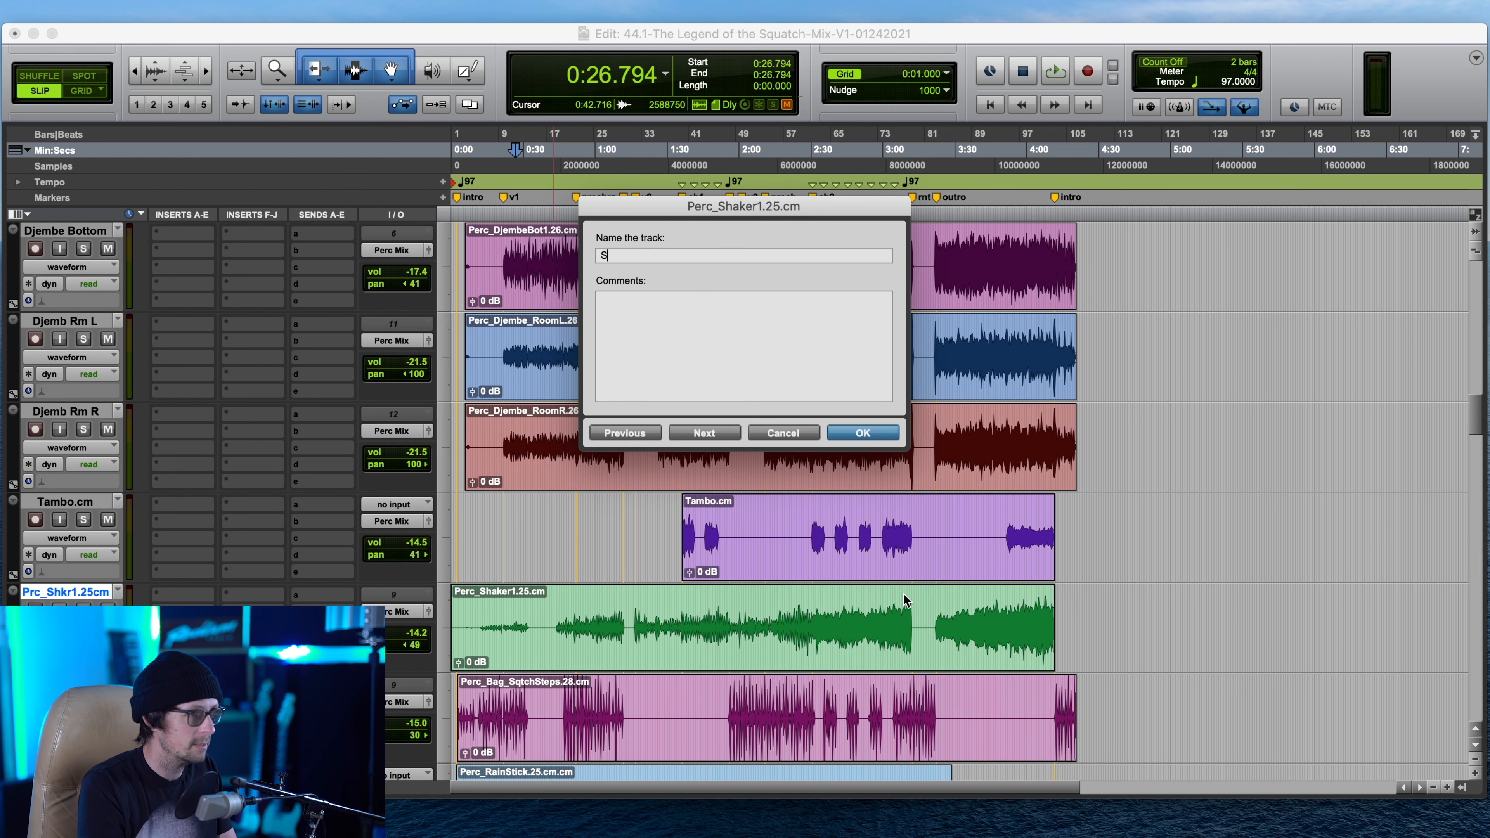
{"action": "type", "text": "haker"}
{"action": "key", "text": "Return"}
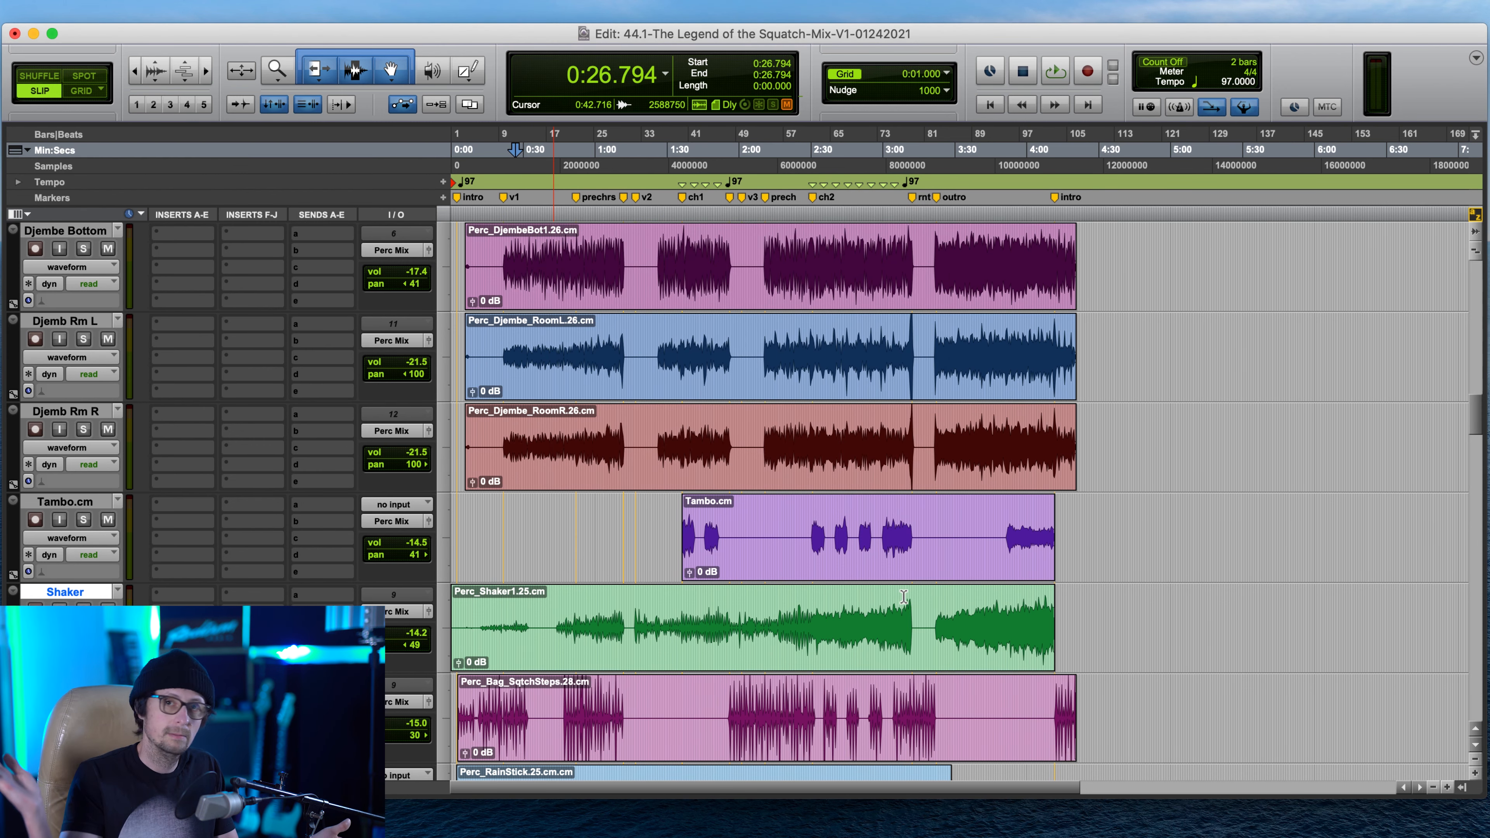
- Change the name of the Perc_Bag_SqtchSteps.28.cm track to Bag Steps
{"action": "scroll", "coordinate": [856, 557], "scroll_direction": "down", "scroll_amount": 2}
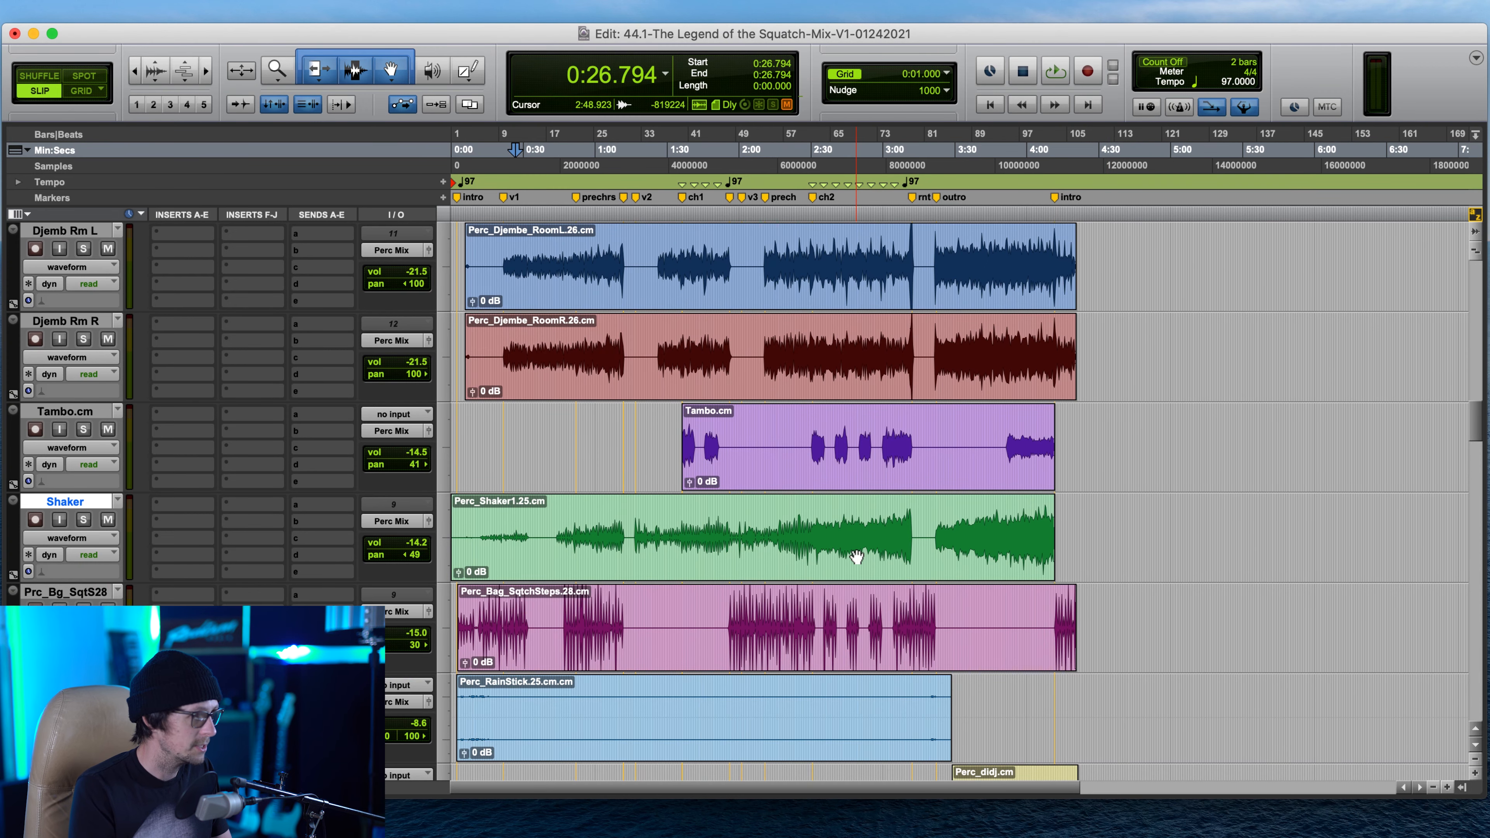
{"action": "scroll", "coordinate": [774, 561], "scroll_direction": "down", "scroll_amount": 2}
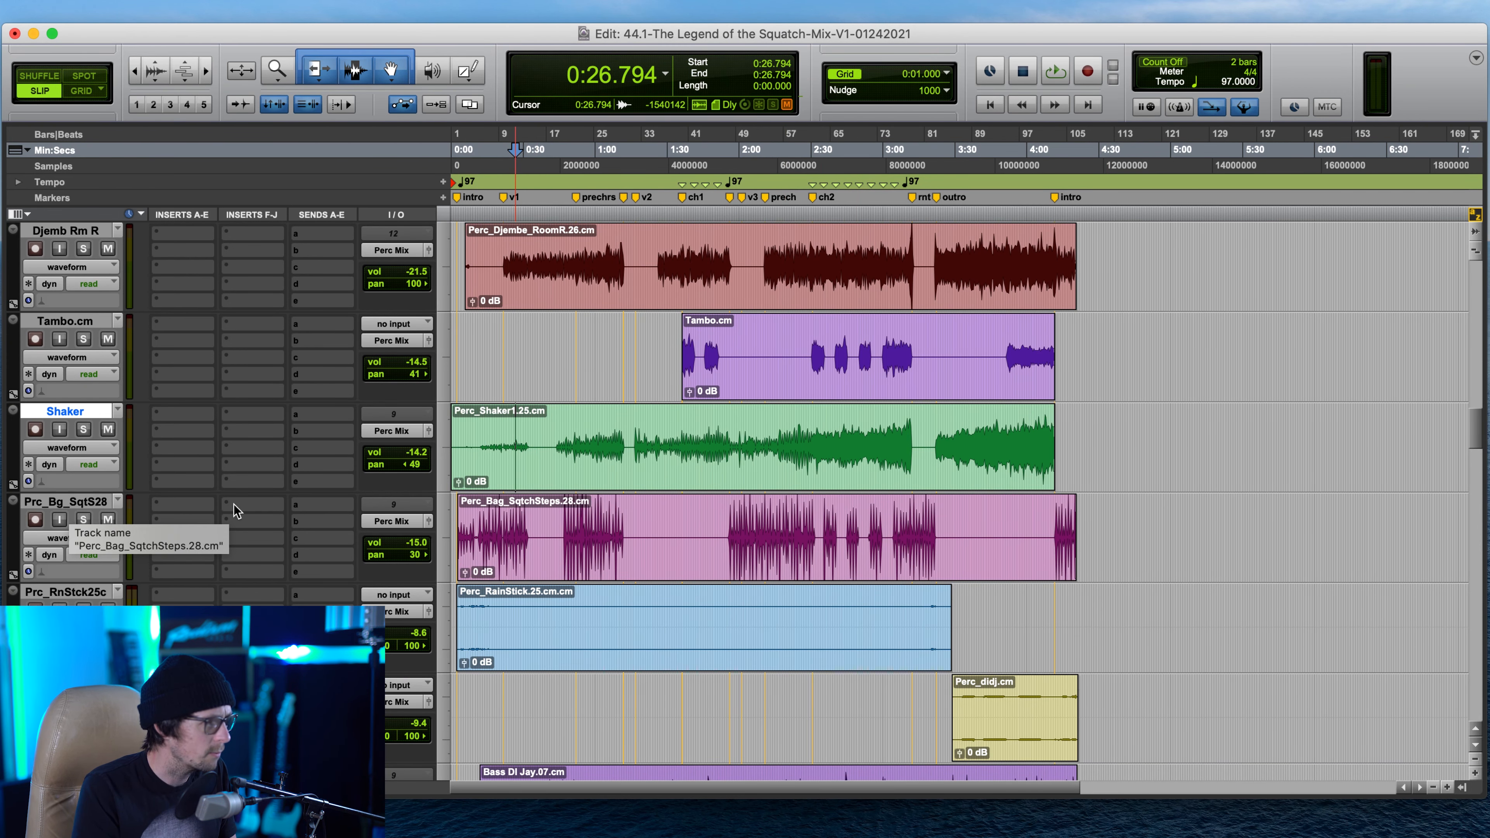
{"action": "left_click", "coordinate": [513, 528]}
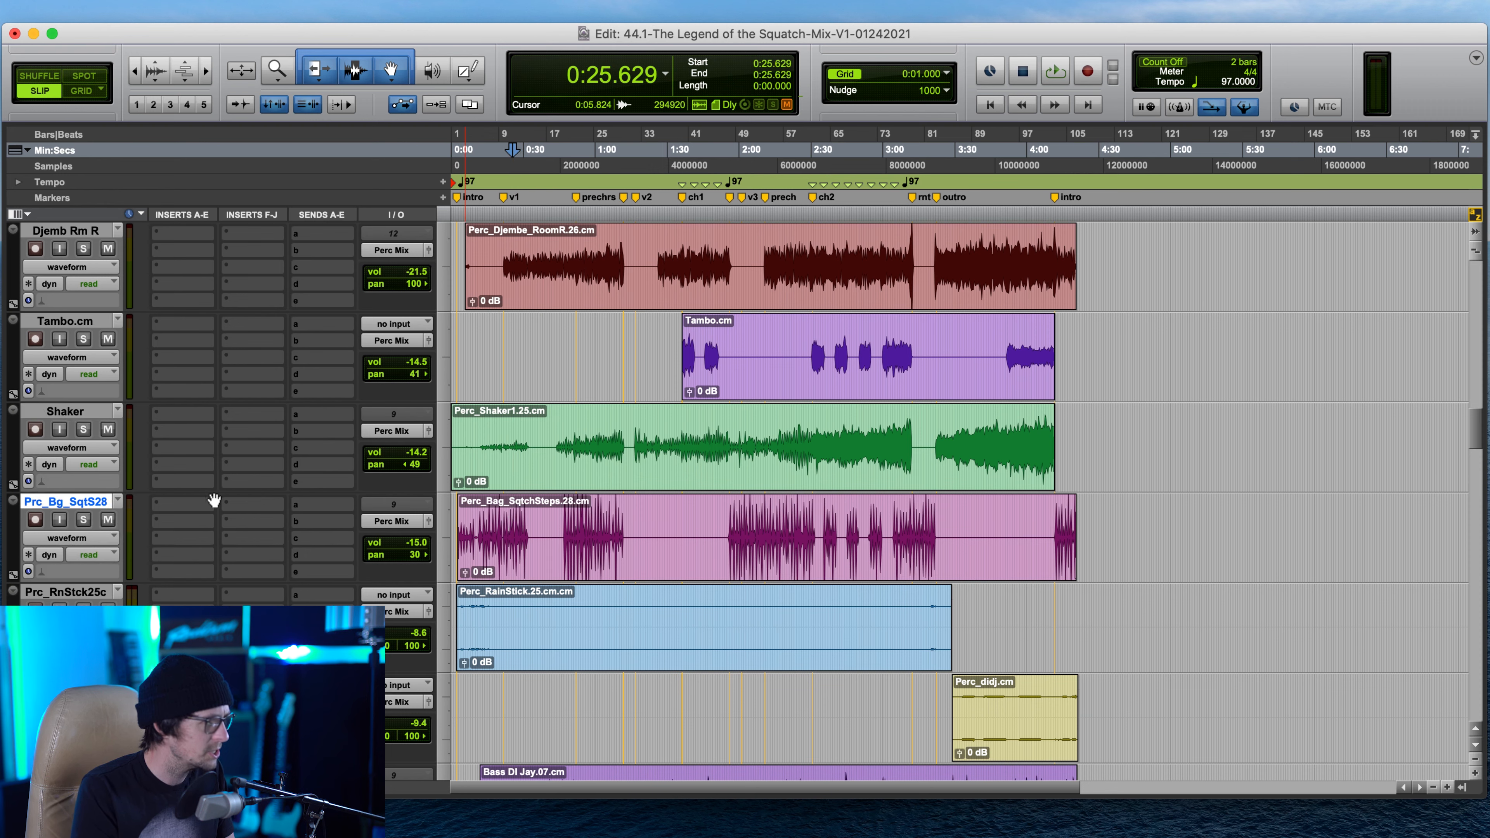
{"action": "double_click", "coordinate": [89, 500]}
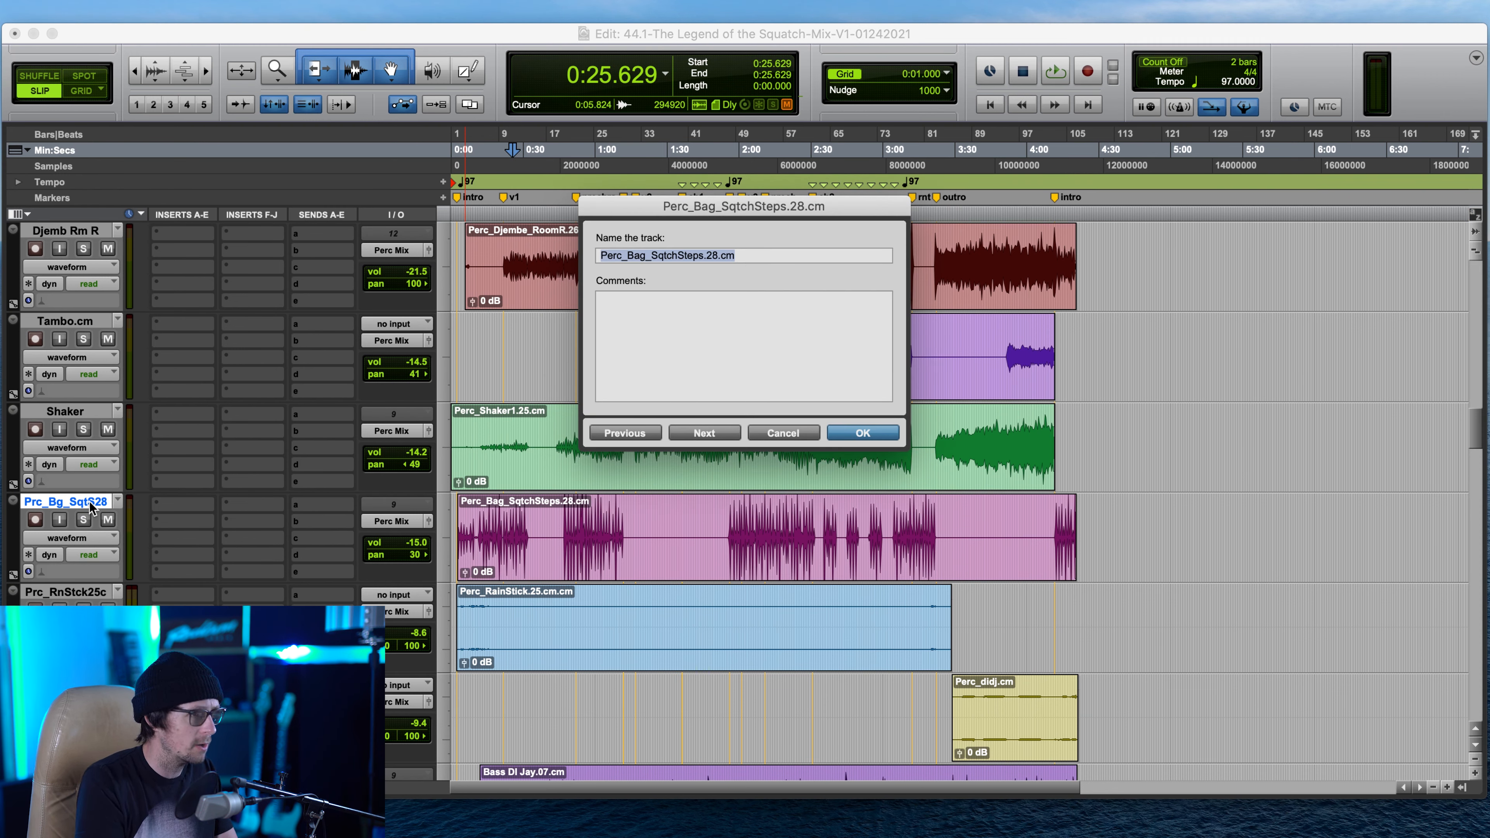
{"action": "type", "text": "Bag S"}
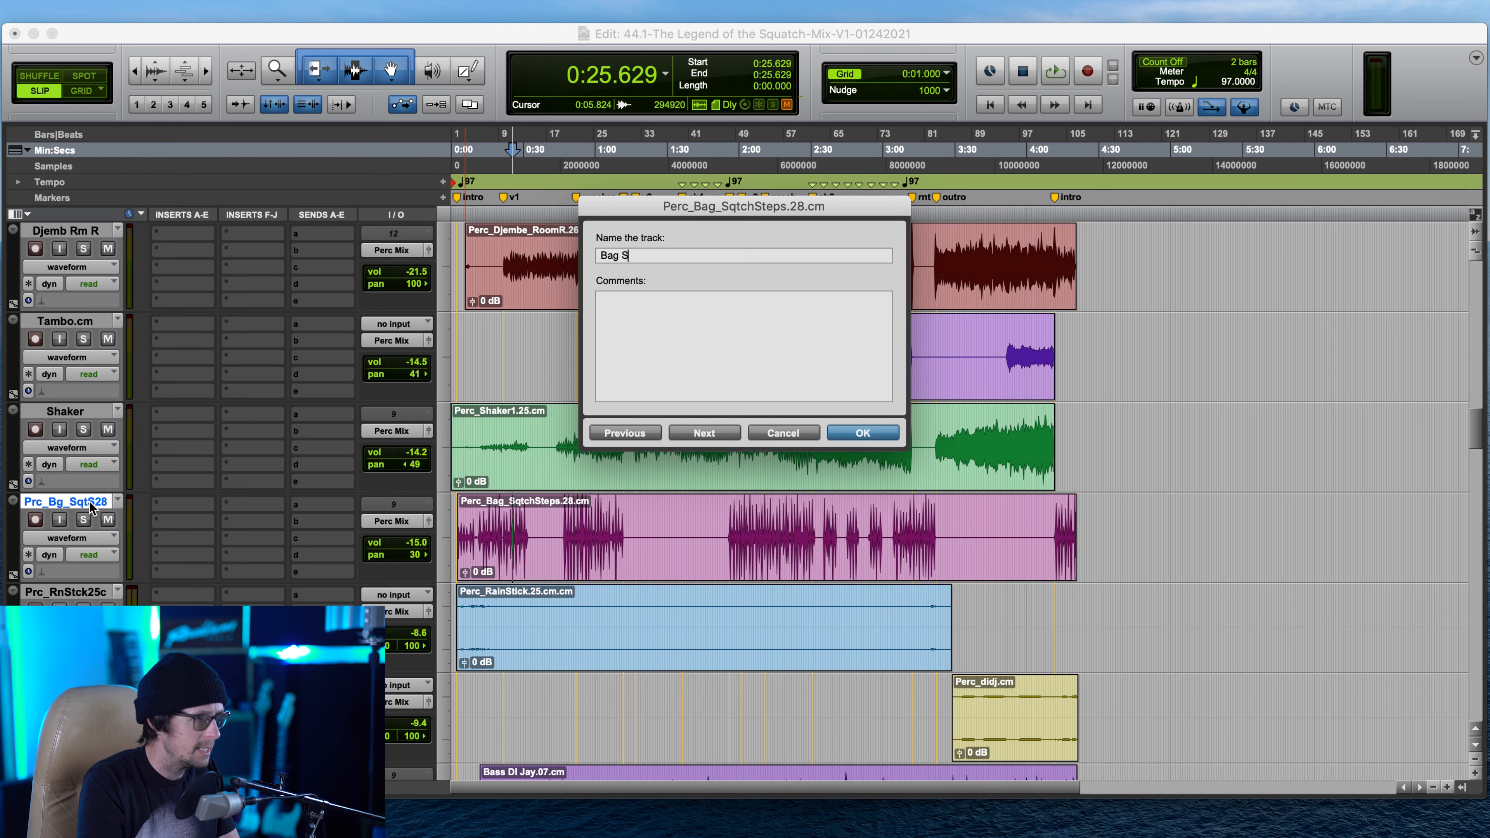
{"action": "type", "text": "teps"}
{"action": "key", "text": "Return"}
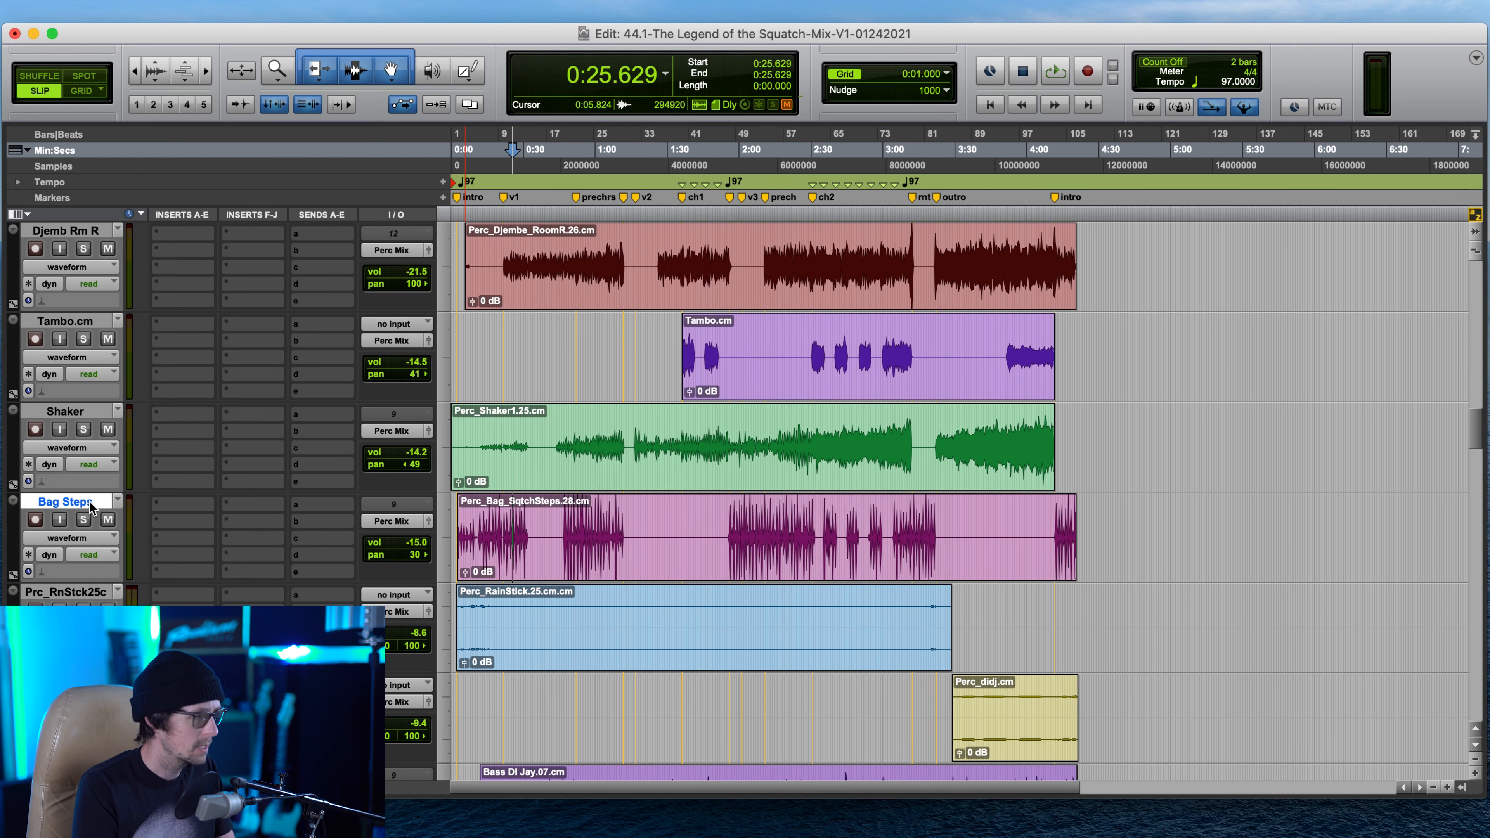
- Give the Perc_RainStick.25.cm.cm track the name Rainstick
{"action": "double_click", "coordinate": [66, 594]}
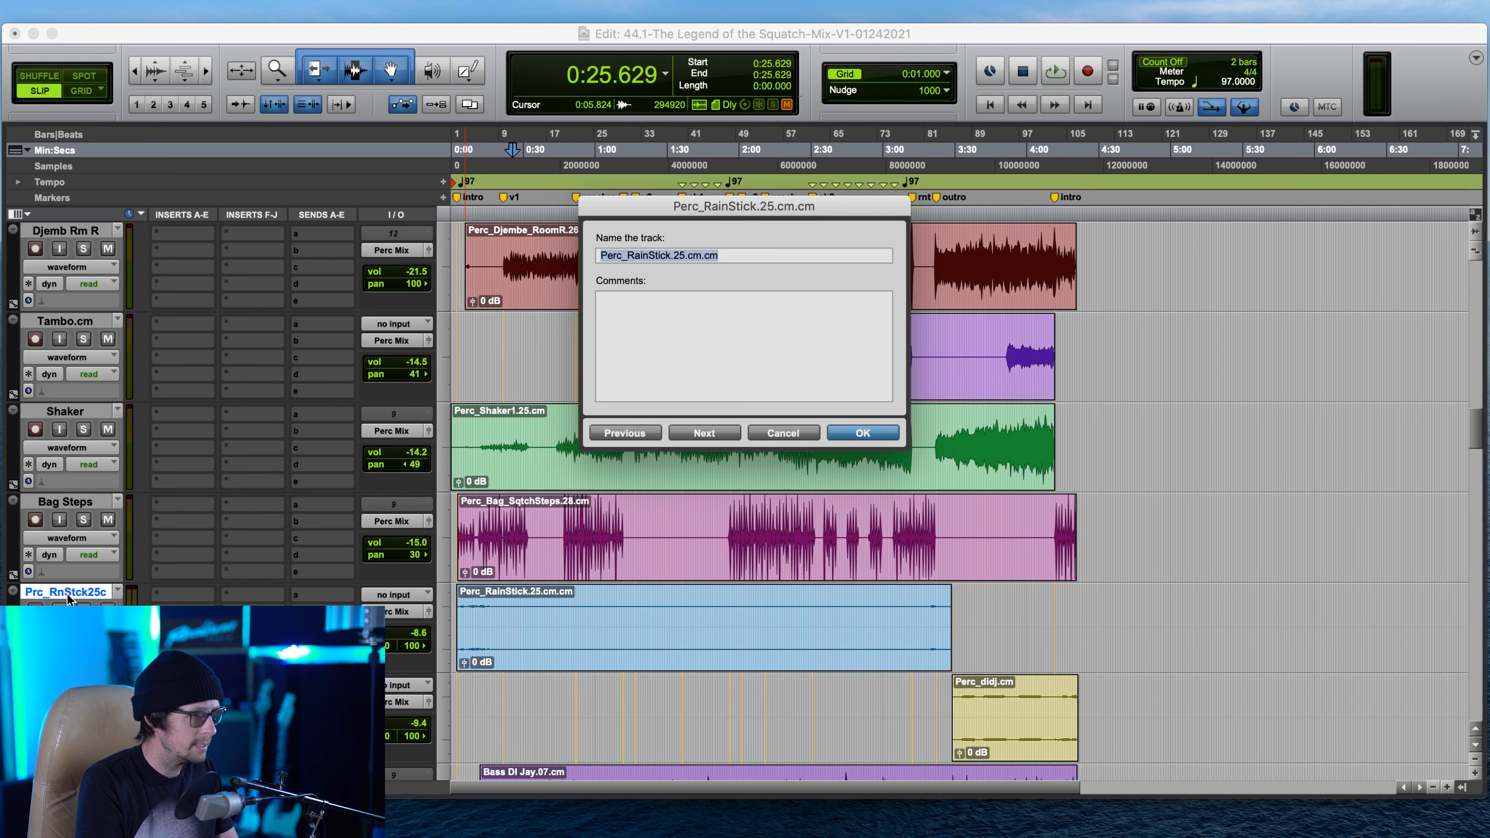
{"action": "type", "text": "Rainstick"}
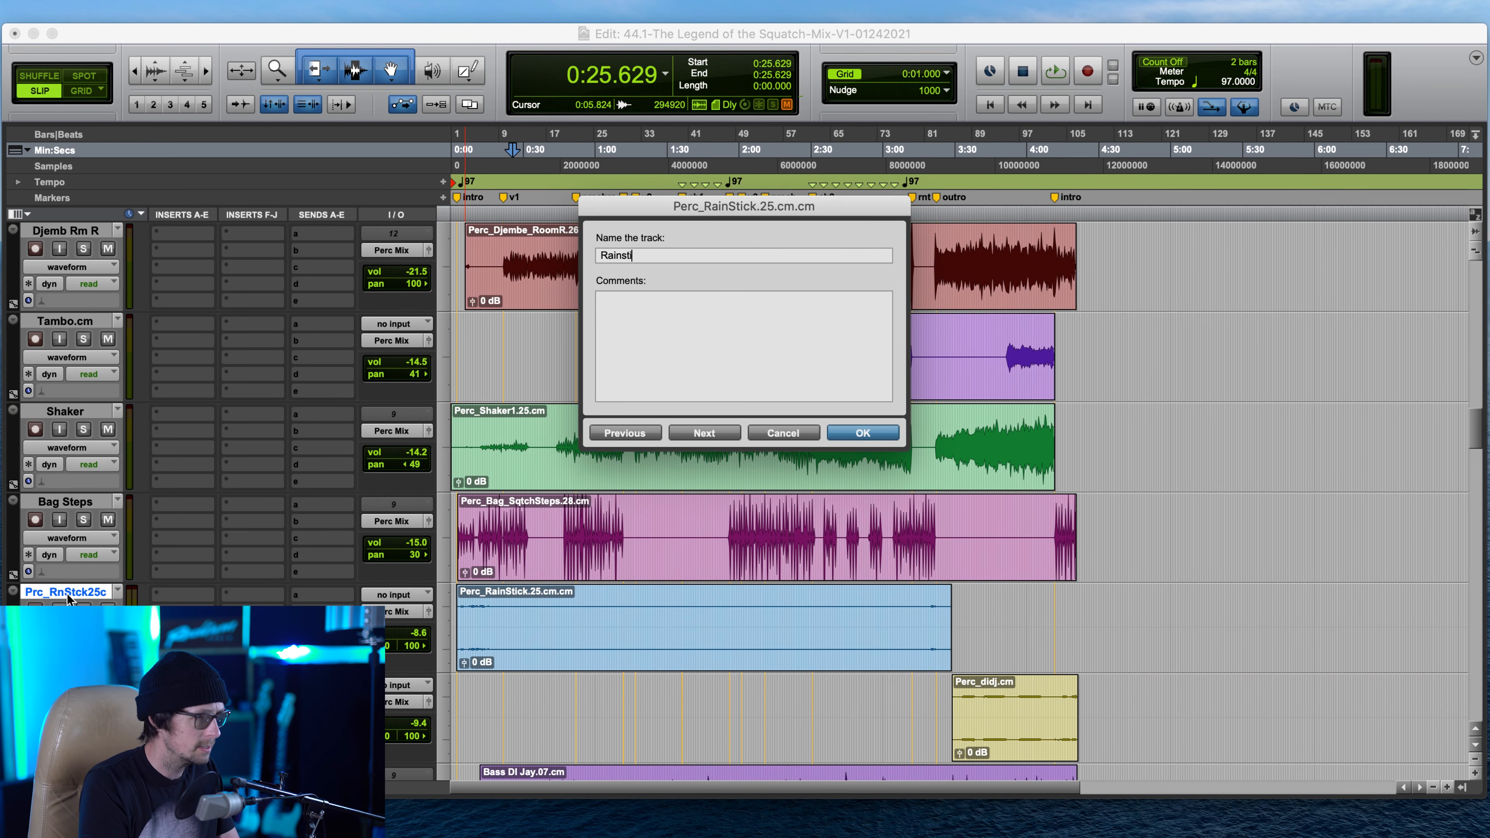
{"action": "key", "text": "Return"}
- Shorten the Perc_didj.cm track name to didj by removing its Perc_ prefix and .cm ending
{"action": "scroll", "coordinate": [645, 551], "scroll_direction": "down", "scroll_amount": 4}
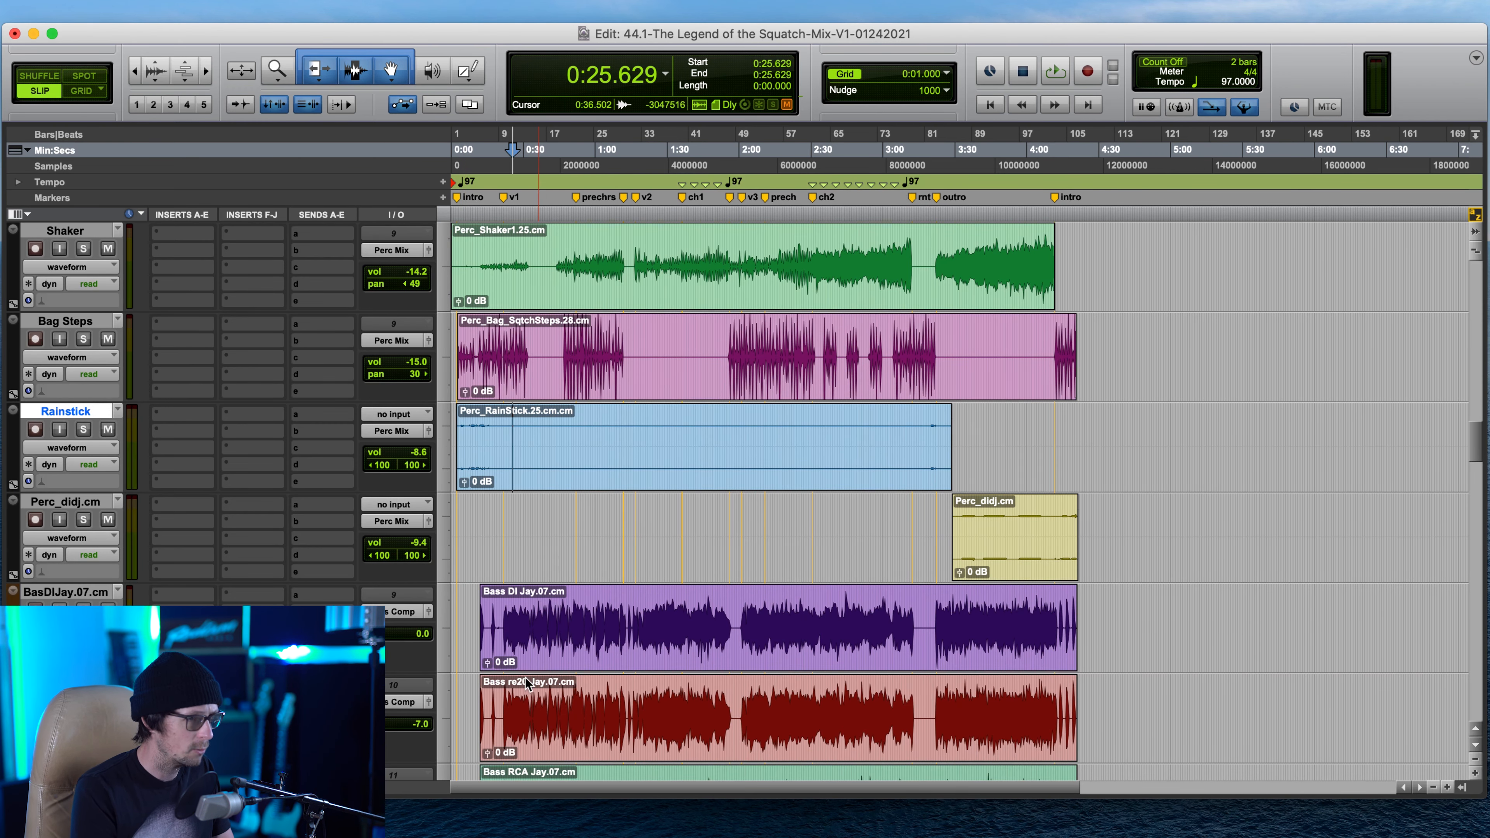
{"action": "left_click", "coordinate": [93, 503]}
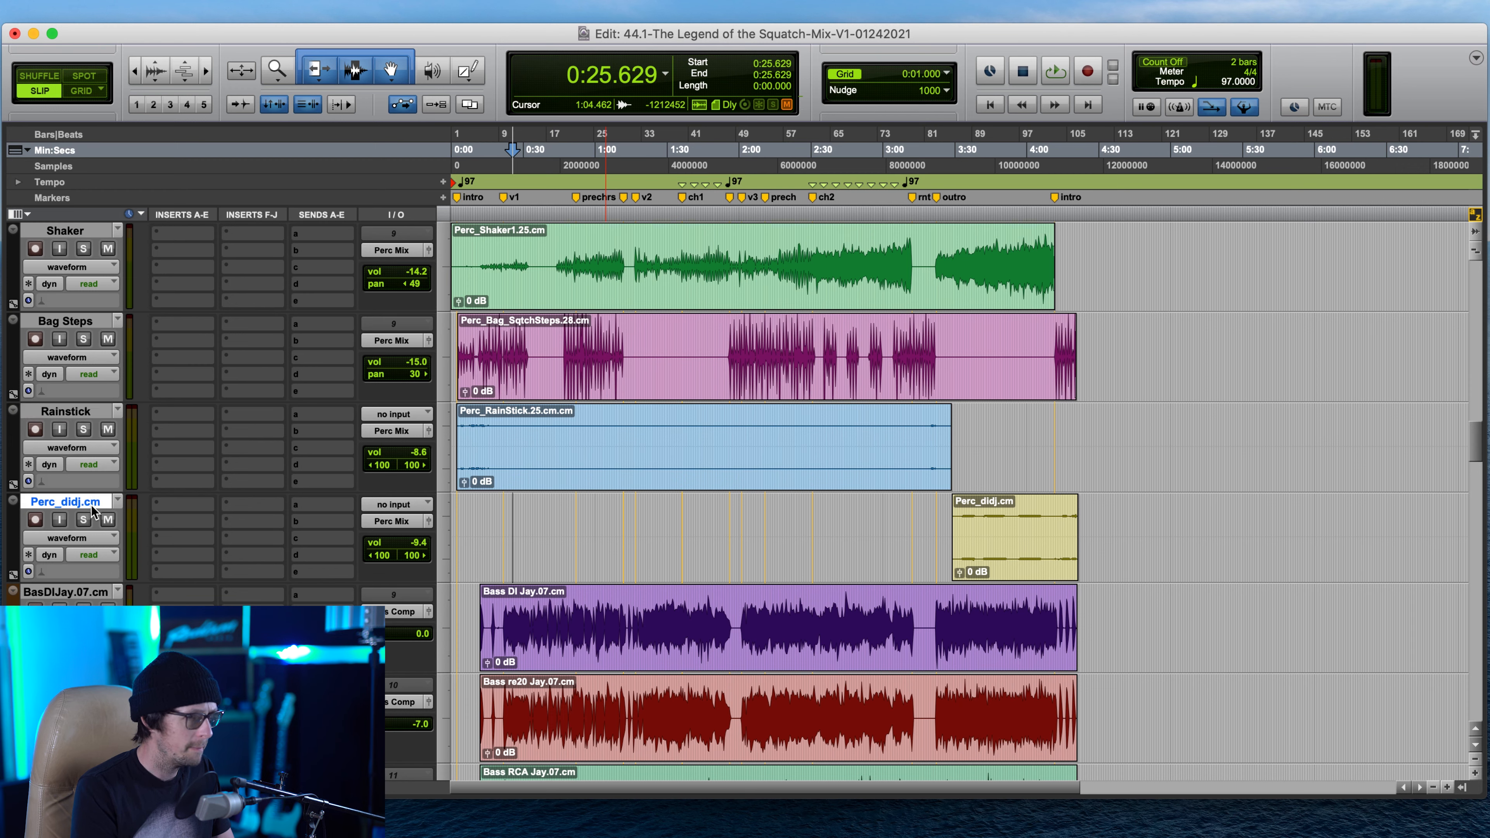
{"action": "left_click", "coordinate": [965, 528]}
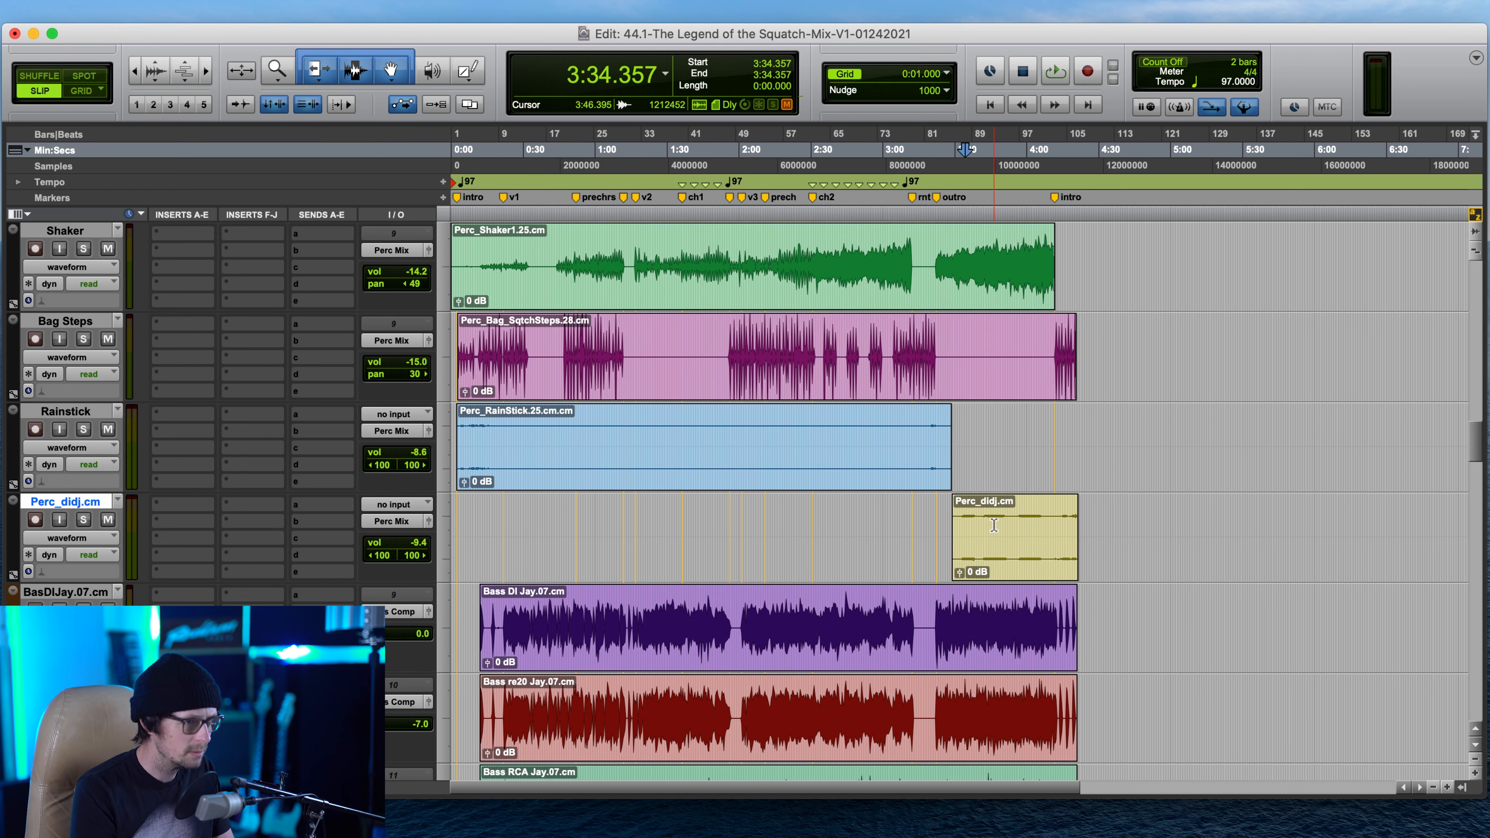
{"action": "double_click", "coordinate": [65, 500]}
{"action": "key", "text": "alt+shift+Right"}
{"action": "key", "text": "alt+shift+Right"}
{"action": "key", "text": "alt+shift+Left"}
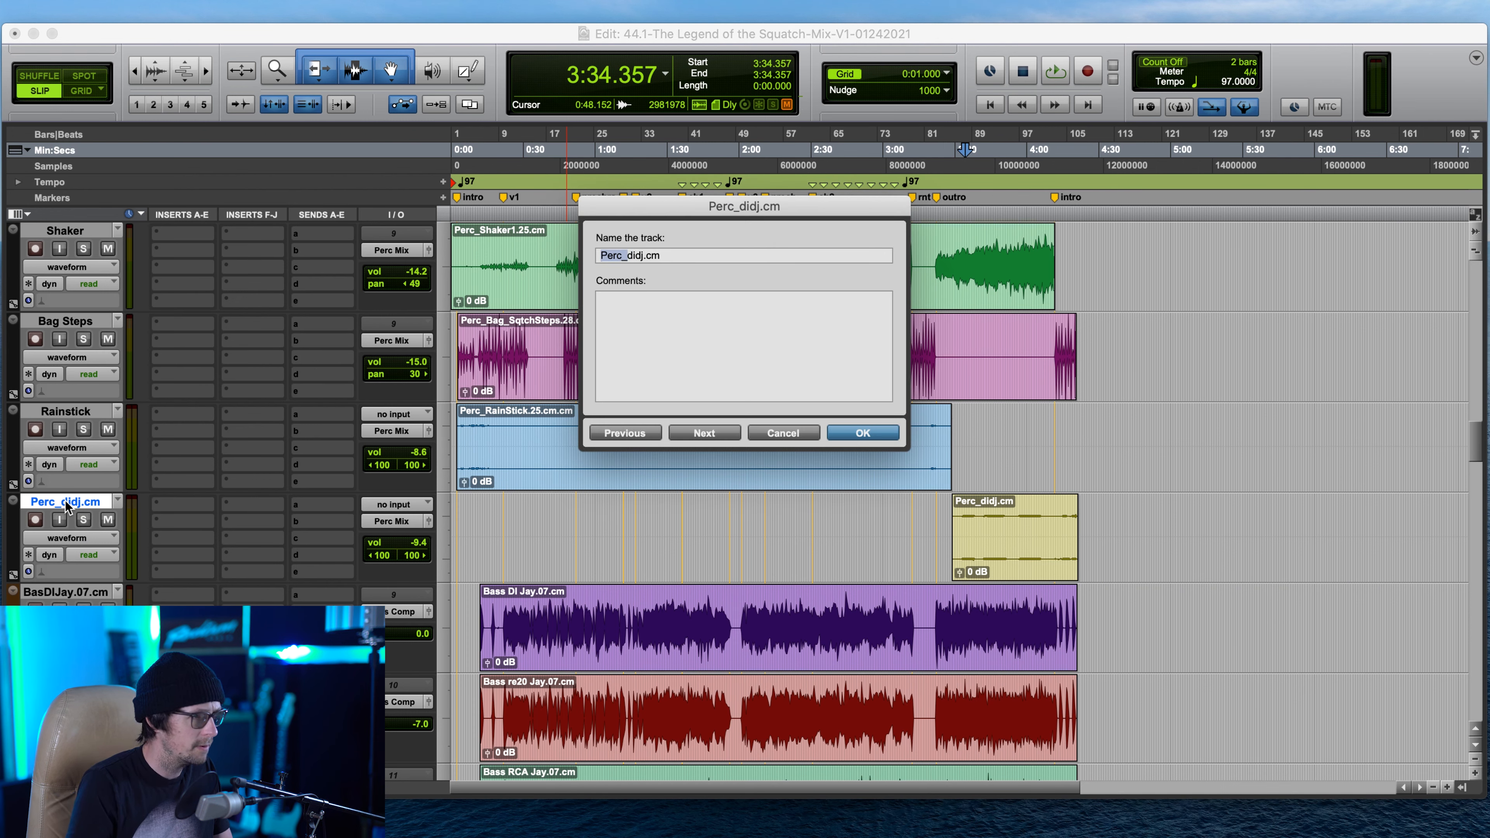
{"action": "key", "text": "BackSpace"}
{"action": "key", "text": "alt+shift+Right"}
{"action": "key", "text": "alt+shift+Right"}
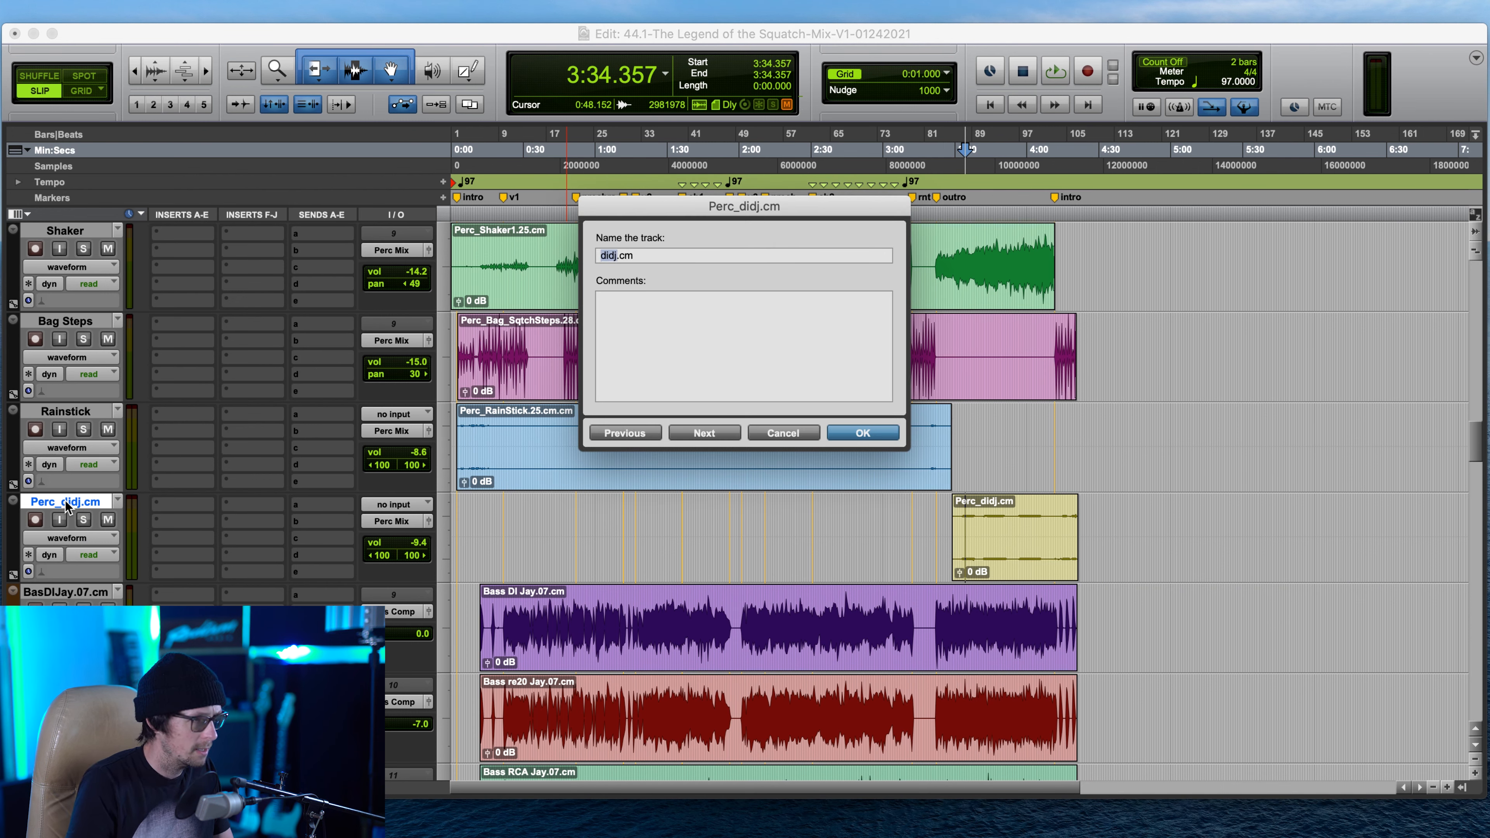
{"action": "key", "text": "Right"}
{"action": "key", "text": "BackSpace"}
{"action": "key", "text": "BackSpace"}
{"action": "key", "text": "BackSpace"}
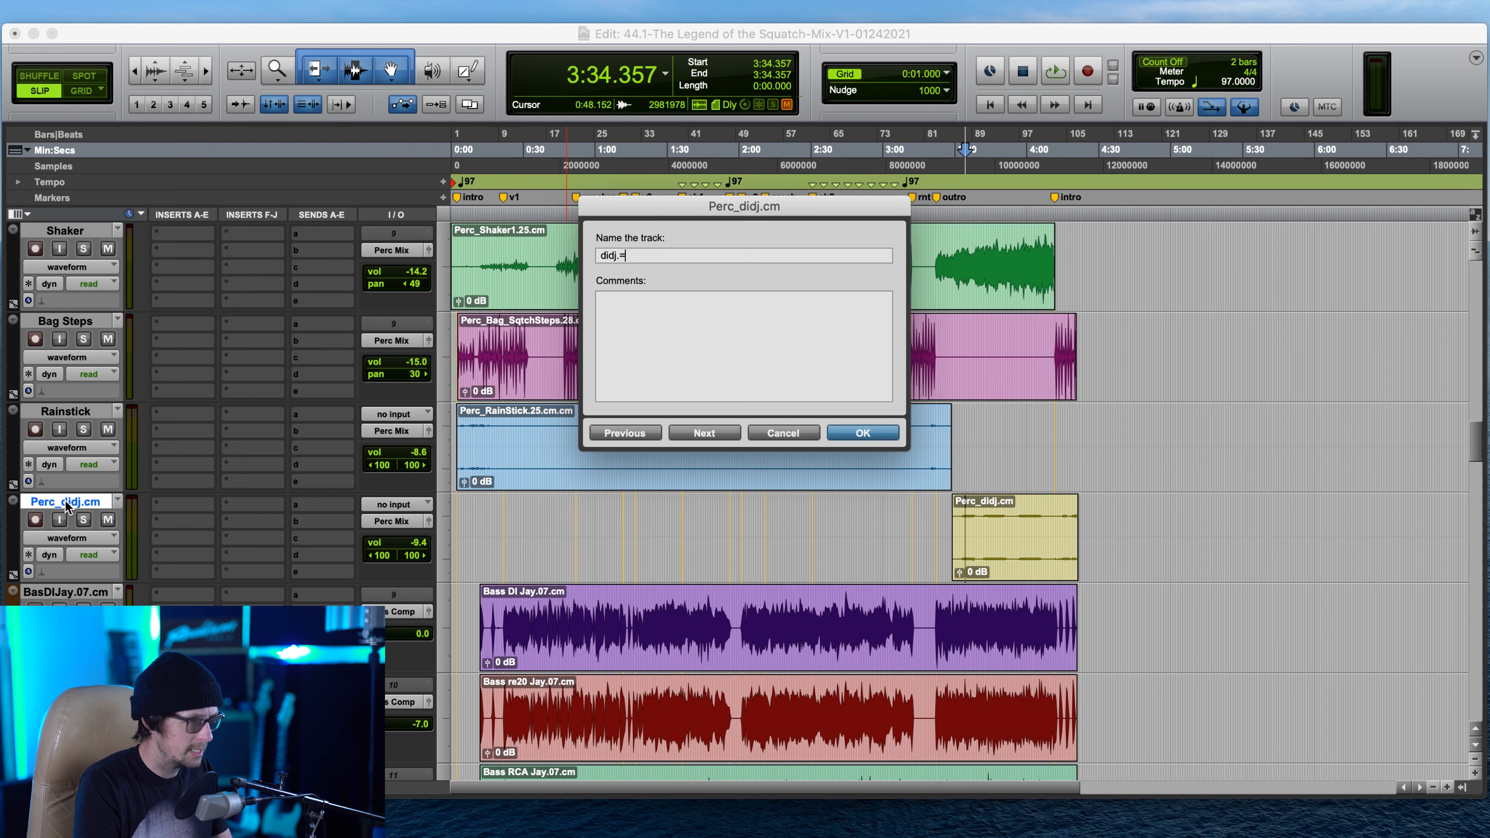
{"action": "key", "text": "Return"}
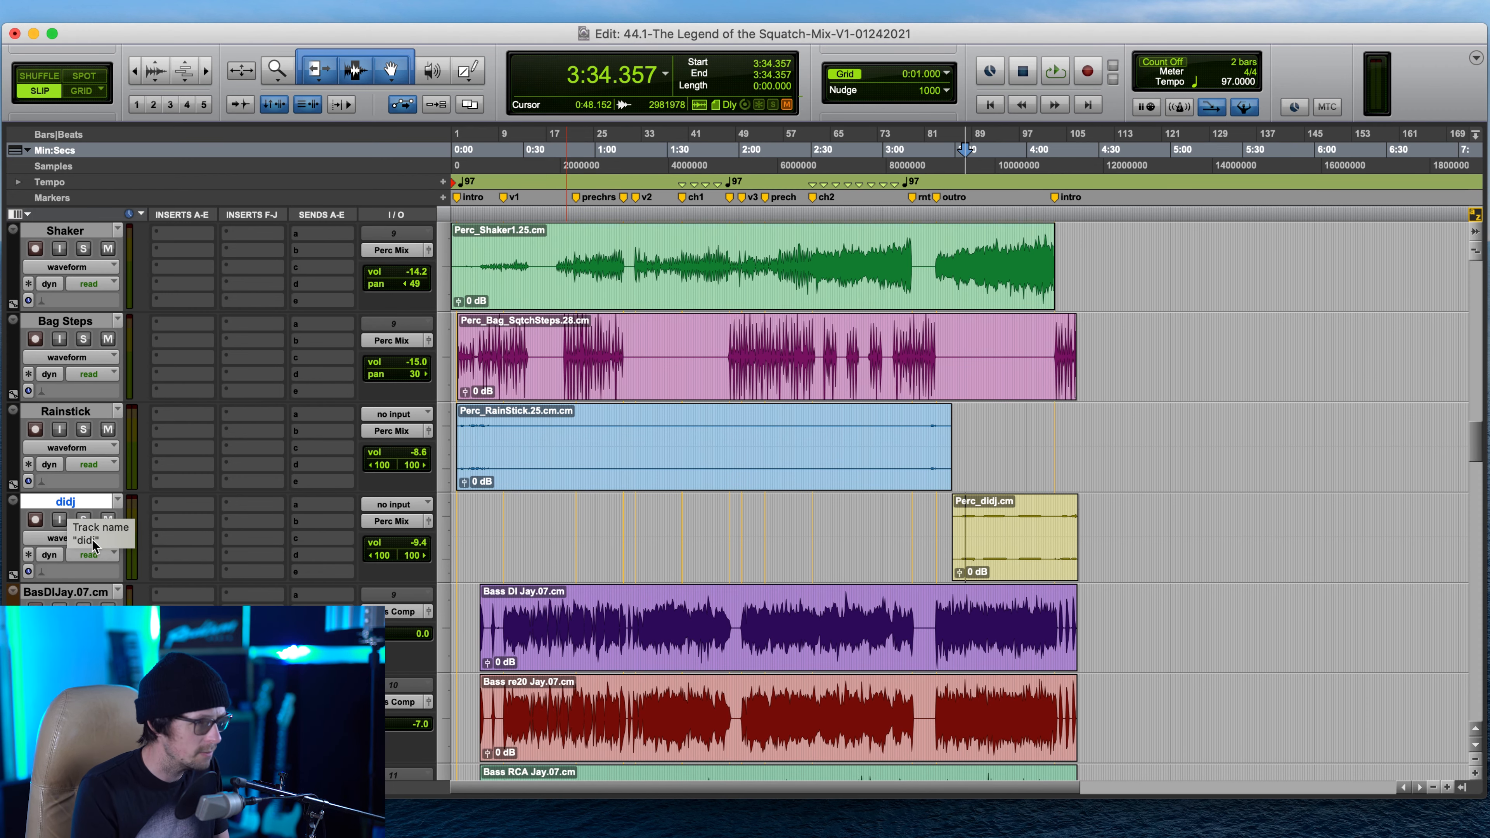
- Rename the bass DI track below didj as Bass DI and go on to the following track's name
{"action": "scroll", "coordinate": [750, 532], "scroll_direction": "down", "scroll_amount": 3}
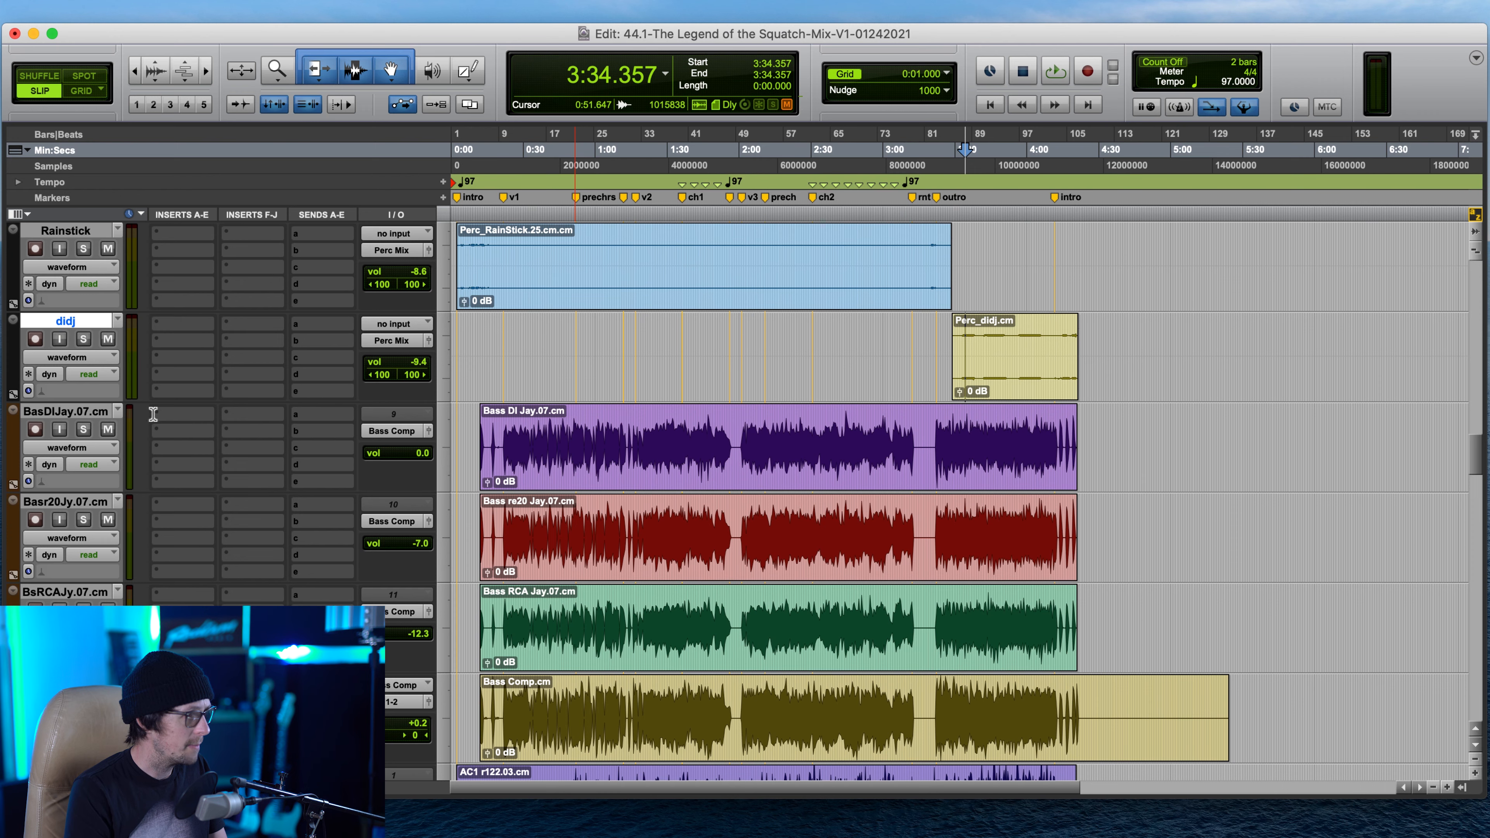
{"action": "left_click", "coordinate": [99, 414]}
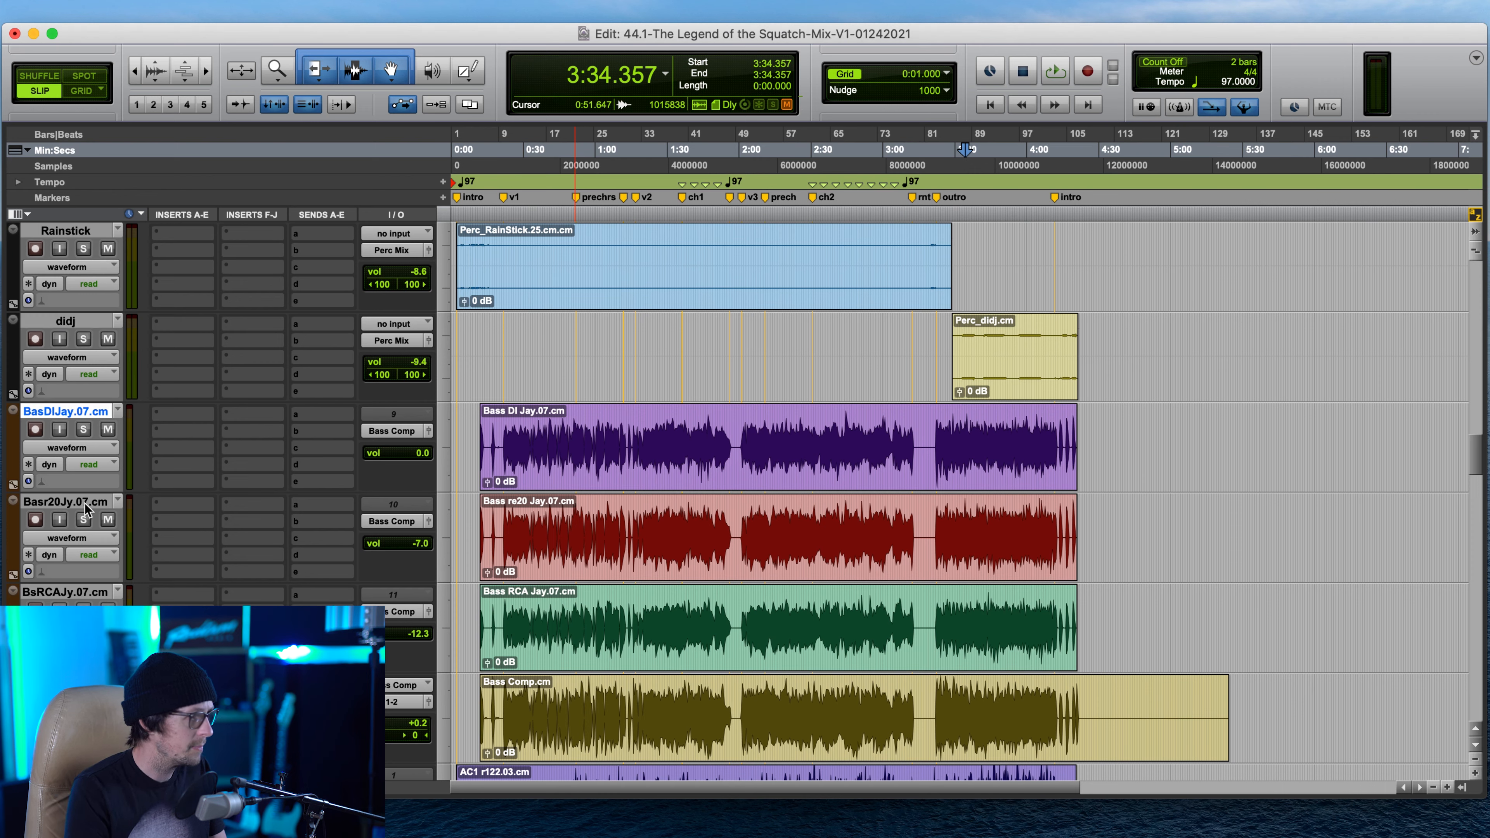
{"action": "double_click", "coordinate": [46, 410]}
{"action": "type", "text": "A"}
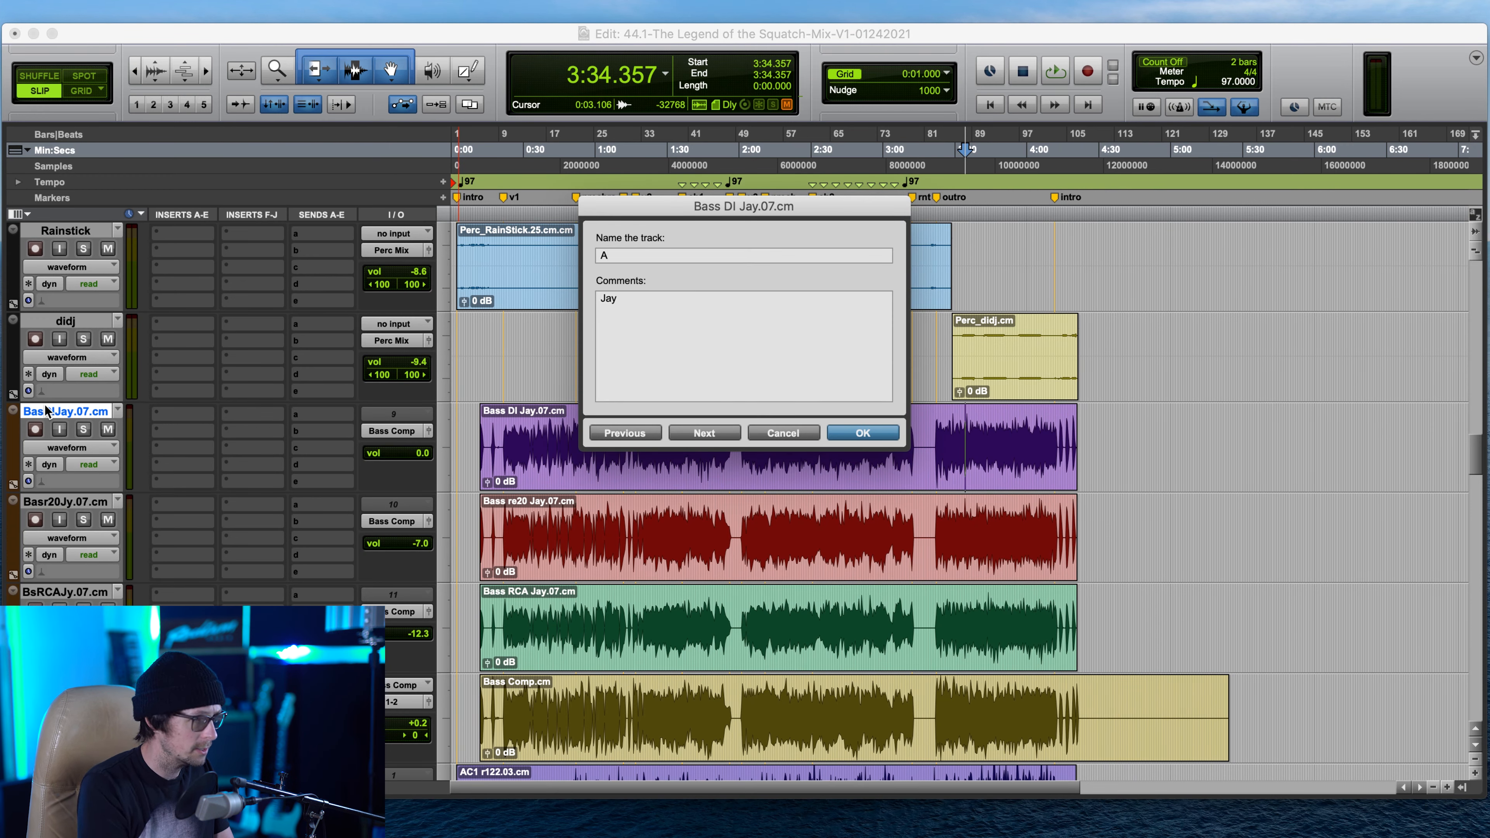
{"action": "type", "text": "Bass DI"}
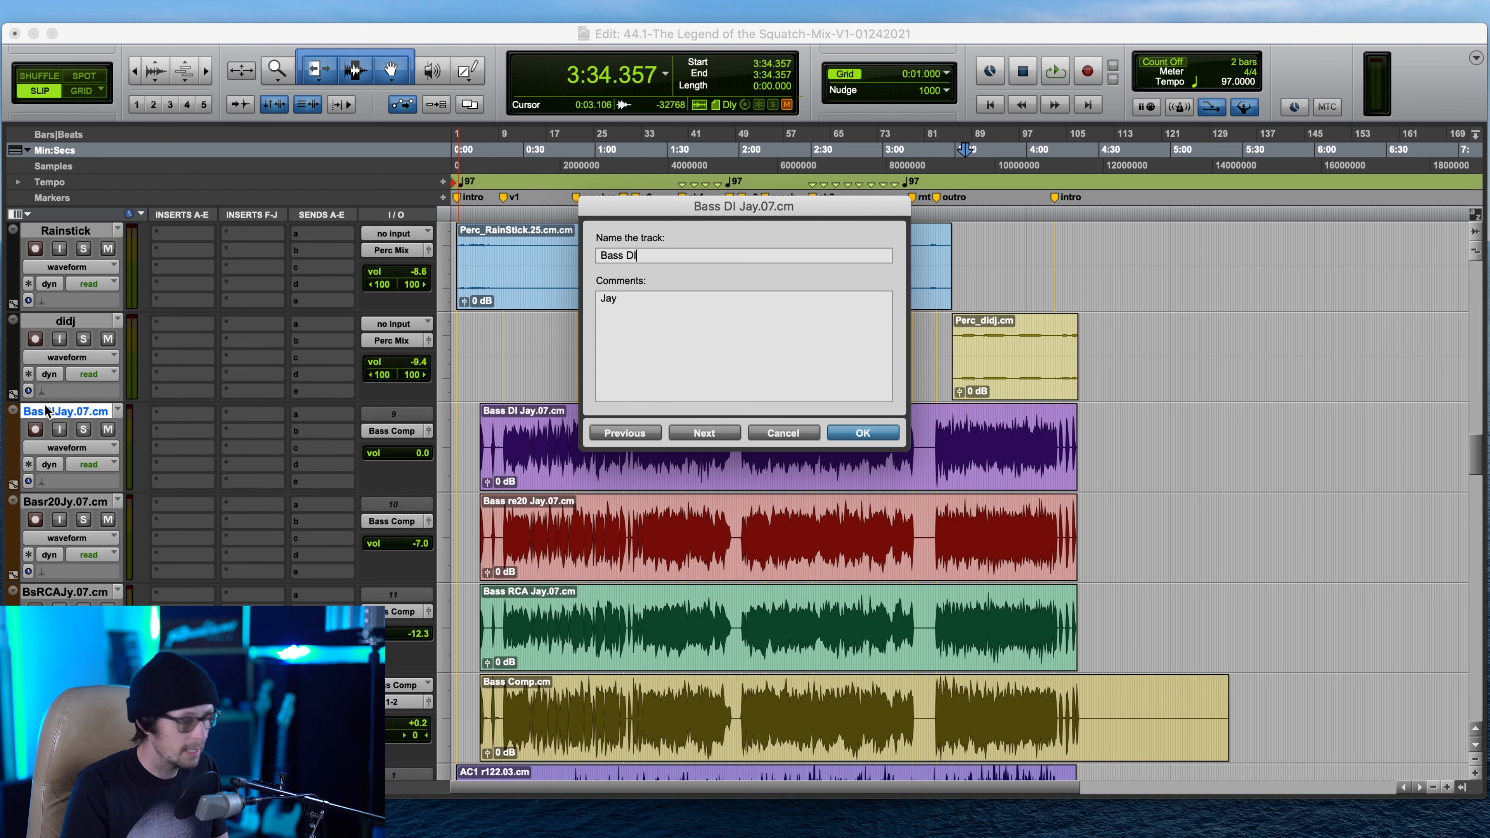
{"action": "key", "text": "super+Right"}
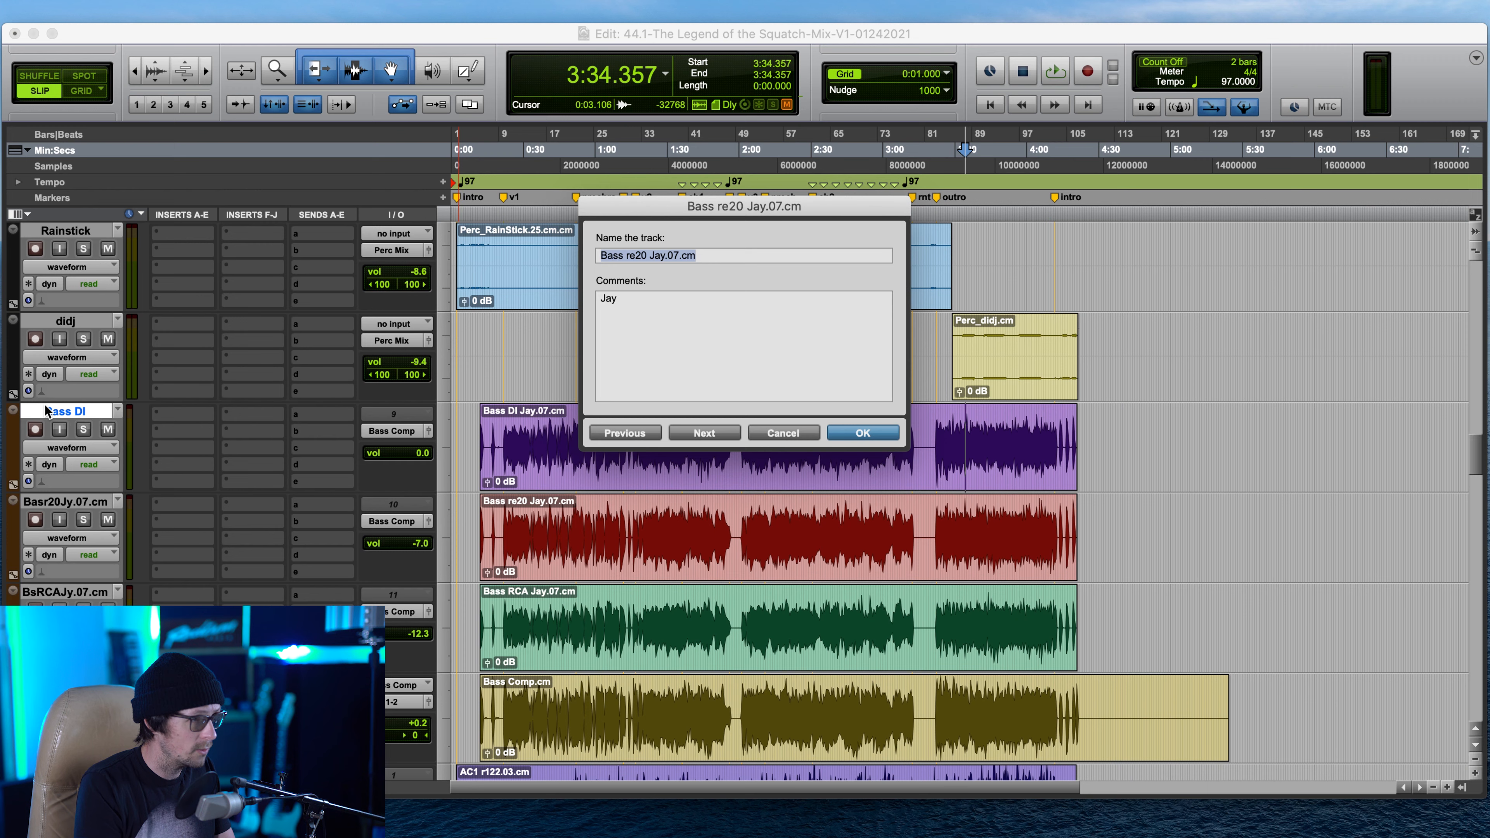
- Trim the performer name and .07.cm ending from the bass re20 track so its name is Bass re20
{"action": "key", "text": "Right"}
{"action": "key", "text": "BackSpace"}
{"action": "key", "text": "BackSpace"}
{"action": "key", "text": "BackSpace"}
{"action": "key", "text": "BackSpace"}
{"action": "key", "text": "BackSpace"}
{"action": "key", "text": "BackSpace"}
{"action": "key", "text": "BackSpace"}
{"action": "key", "text": "BackSpace"}
{"action": "key", "text": "BackSpace"}
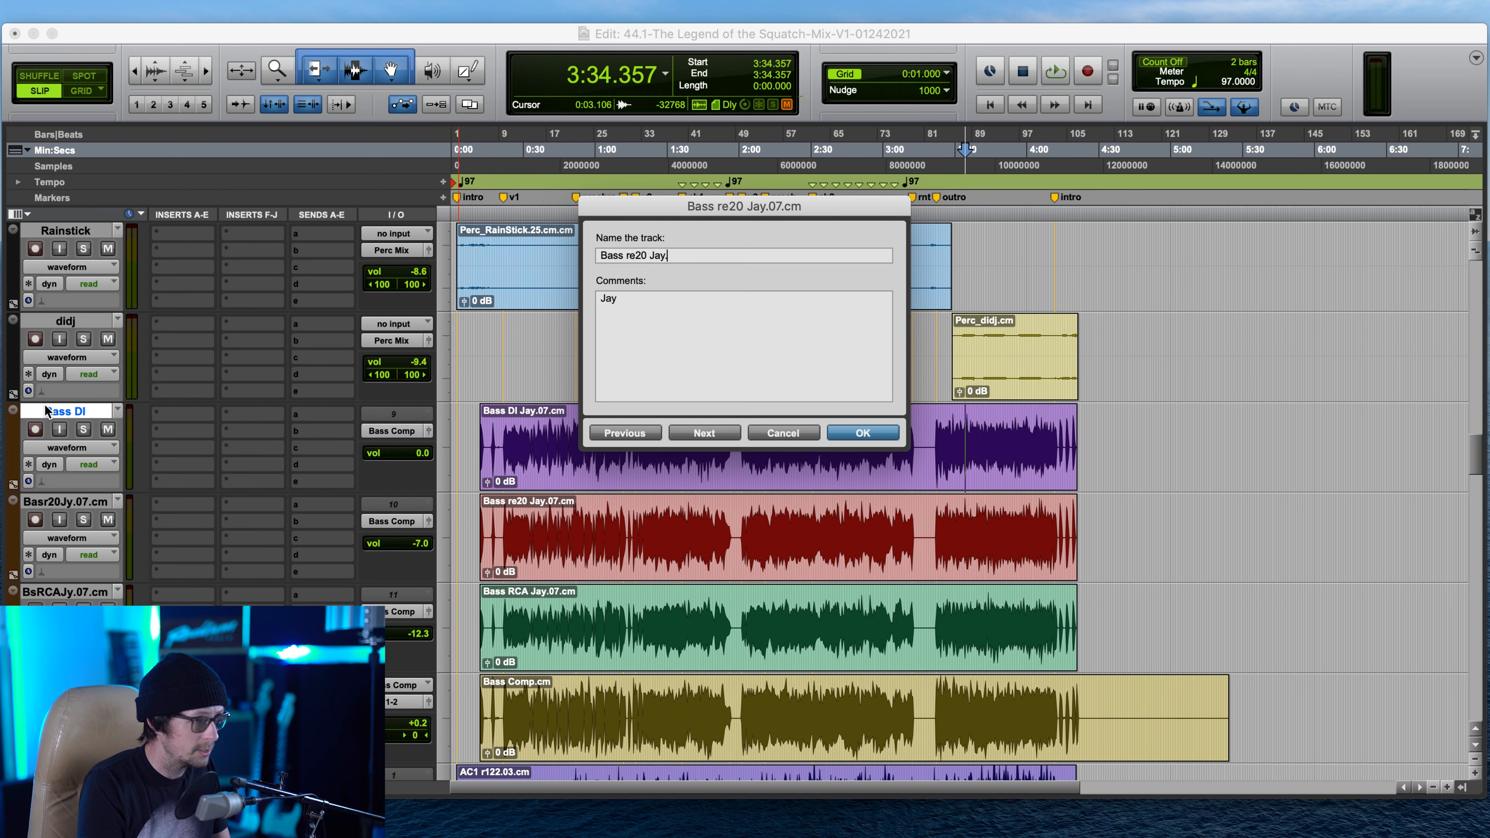
{"action": "key", "text": "super+Right"}
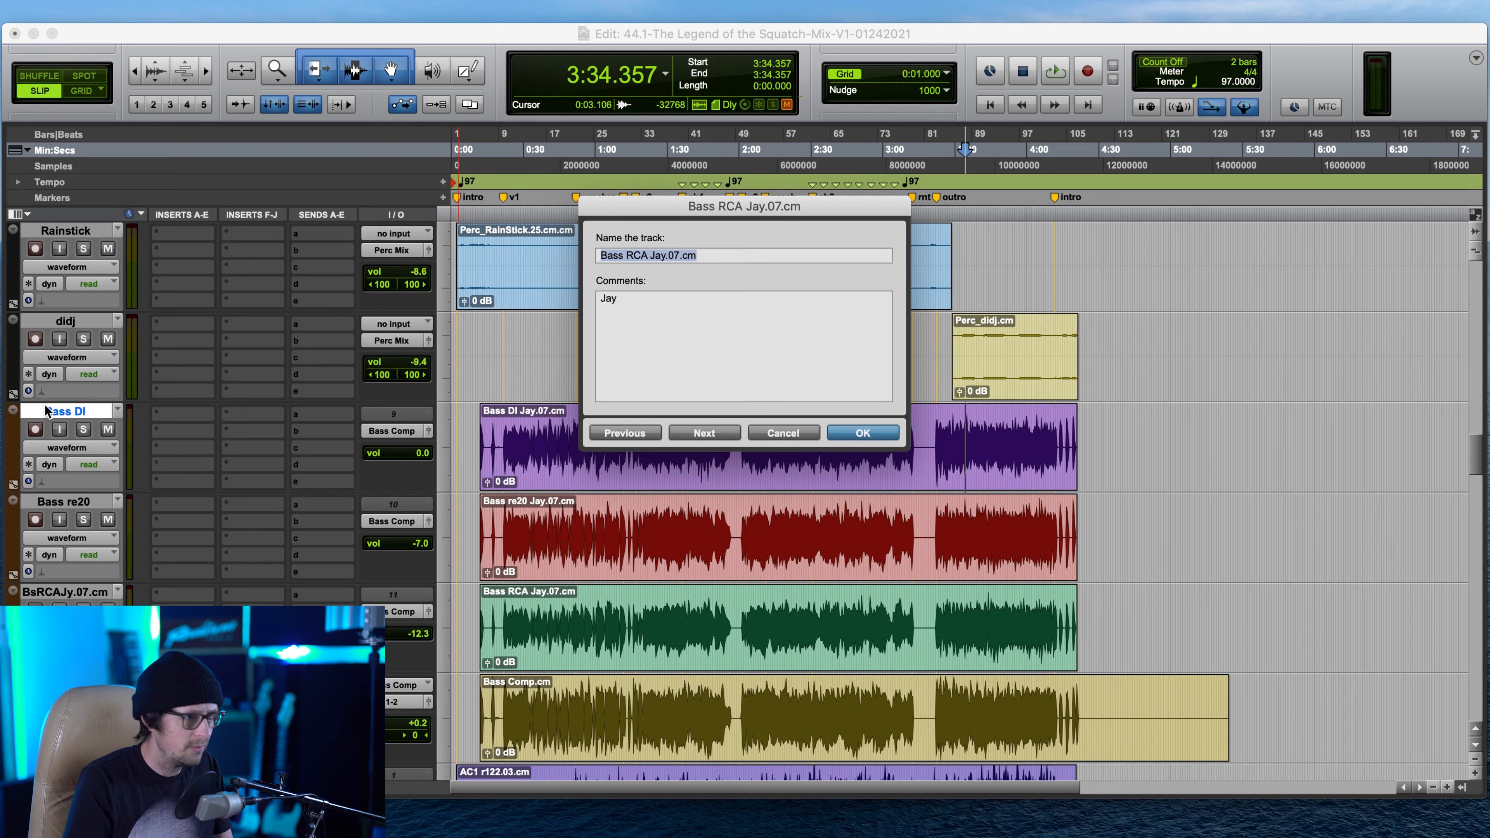
- Cut the bass RCA track's name down to Bass RCA, removing the performer name and .07.cm ending
{"action": "key", "text": "Right"}
{"action": "key", "text": "BackSpace"}
{"action": "key", "text": "BackSpace"}
{"action": "key", "text": "BackSpace"}
{"action": "key", "text": "BackSpace"}
{"action": "key", "text": "BackSpace"}
{"action": "key", "text": "BackSpace"}
{"action": "key", "text": "BackSpace"}
{"action": "key", "text": "BackSpace"}
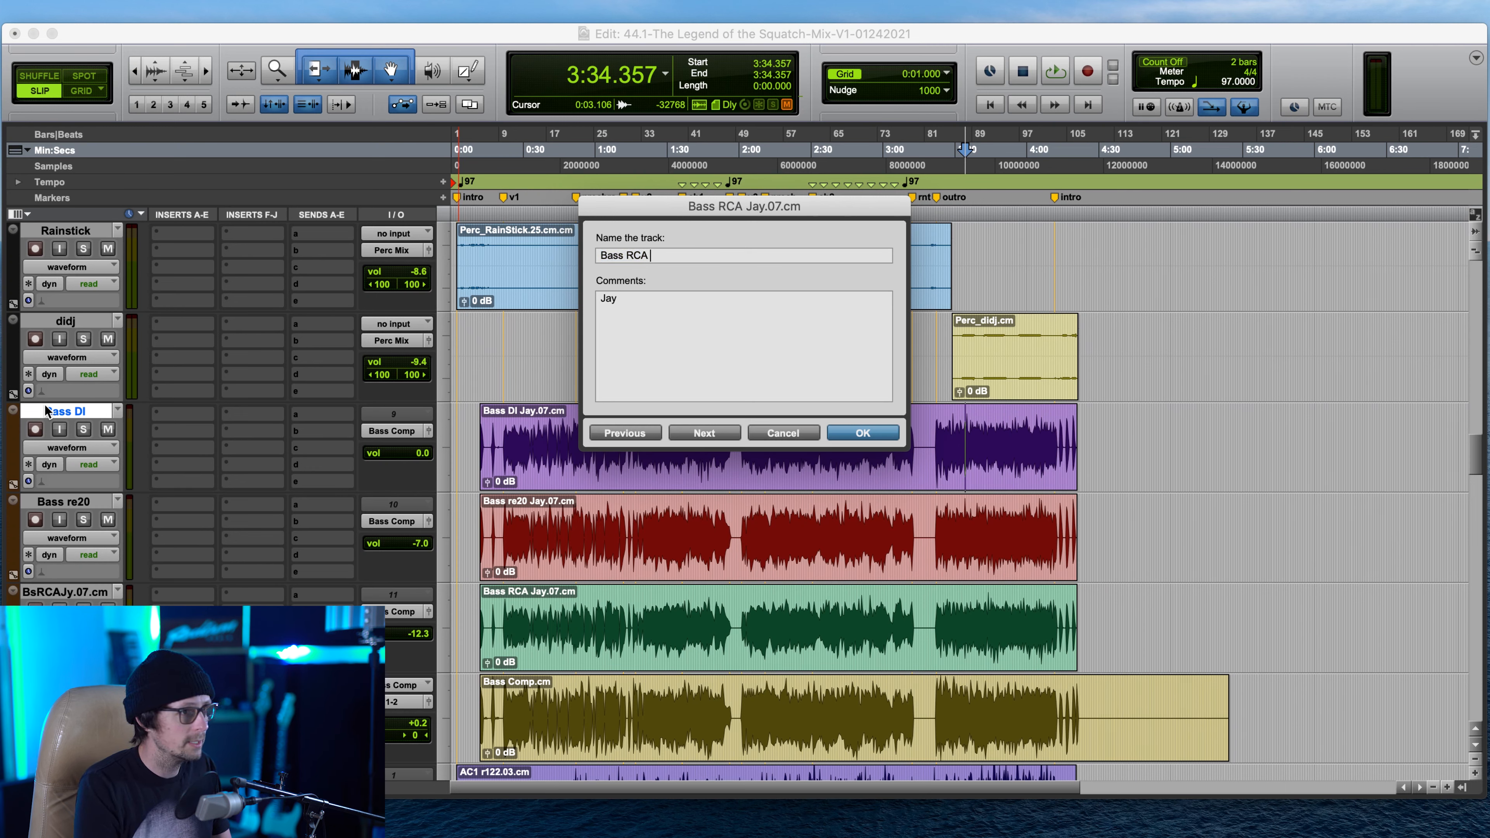
{"action": "key", "text": "super+Right"}
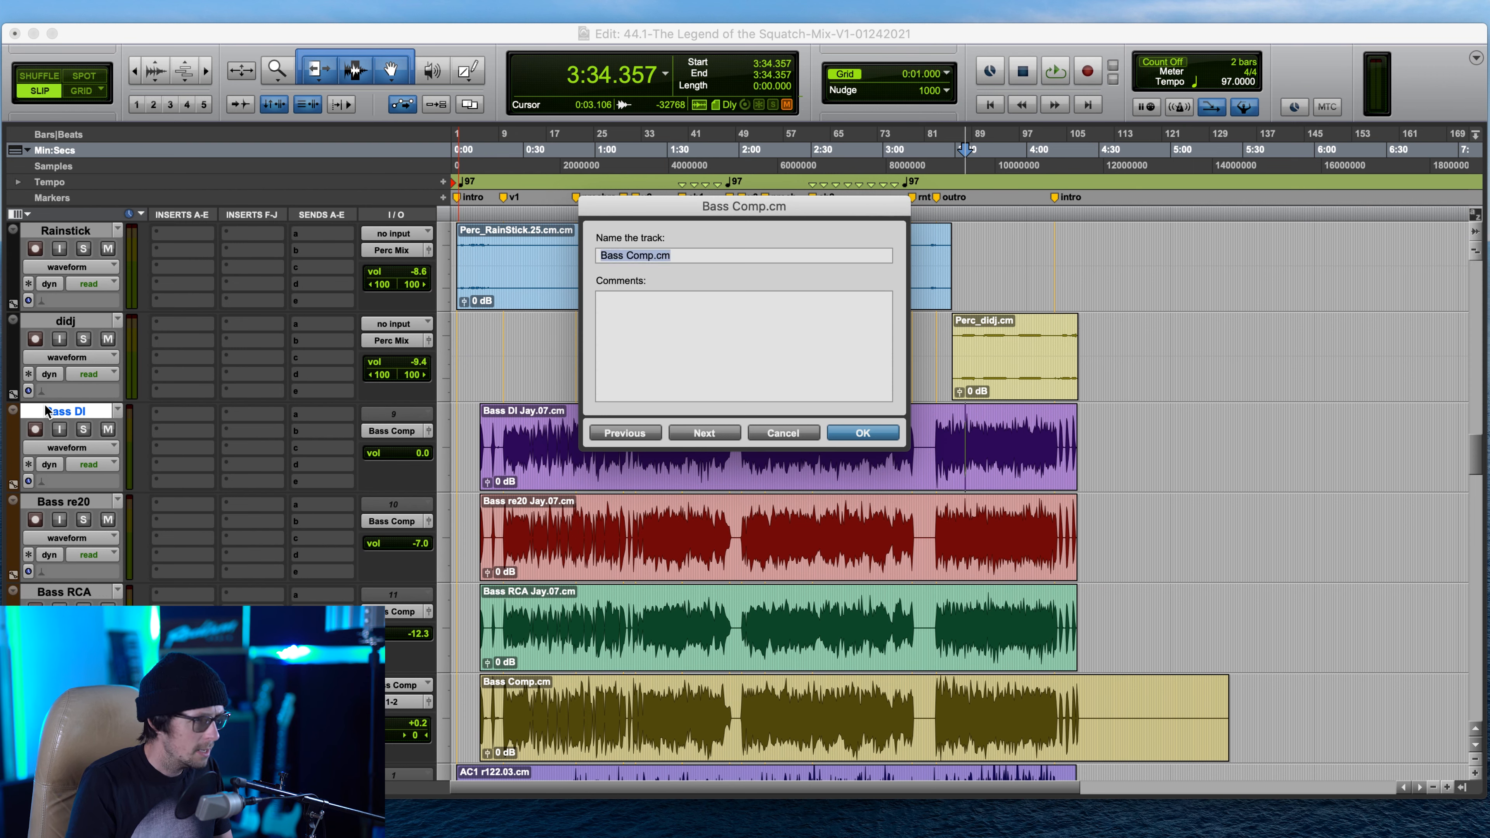
- Try to rename the Bass Comp.cm track as Bass Comp, and cancel the renaming
{"action": "key", "text": "Right"}
{"action": "type", "text": "=="}
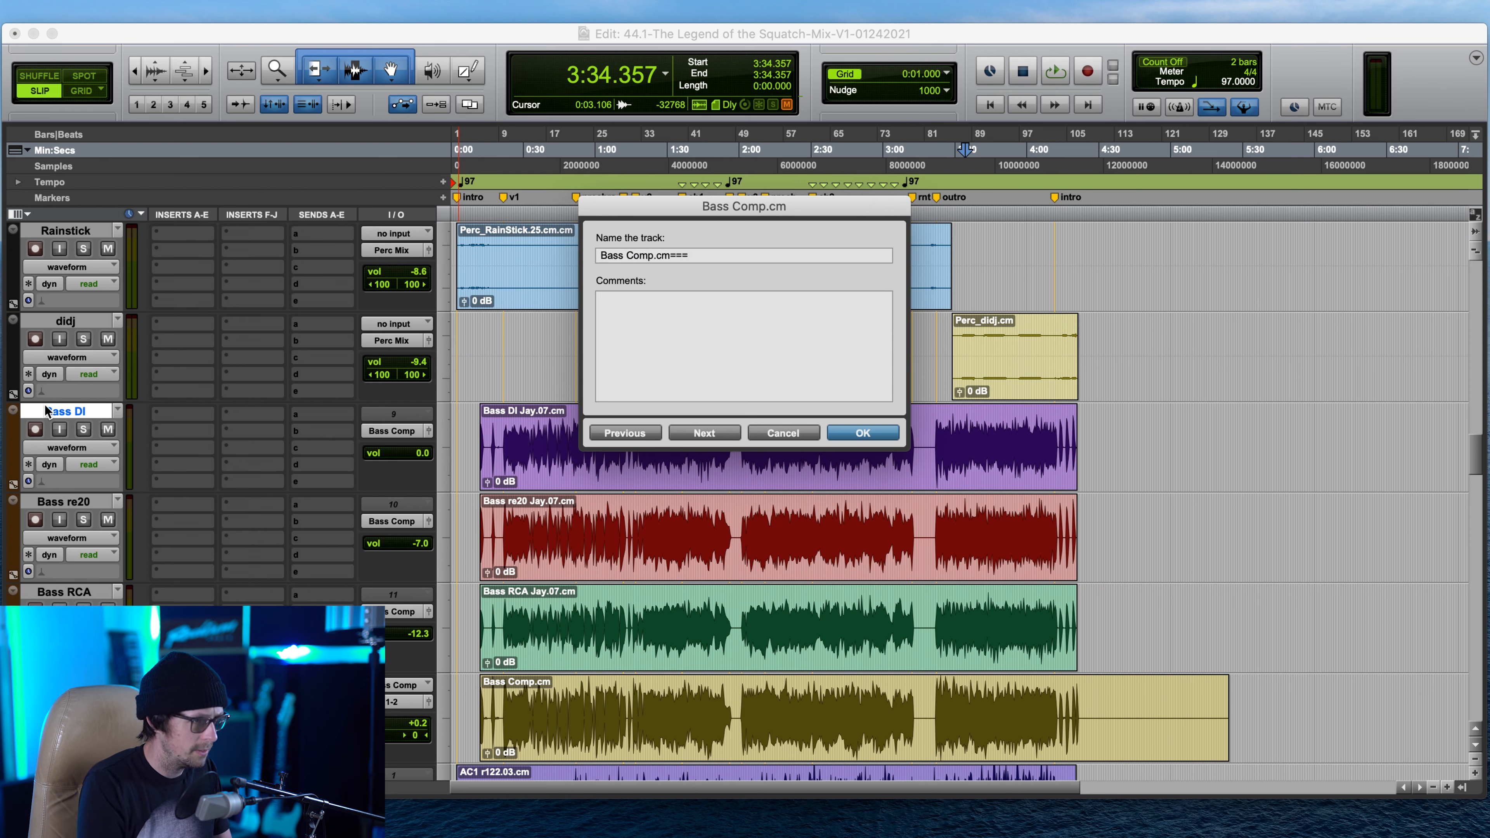
{"action": "key", "text": "BackSpace"}
{"action": "key", "text": "BackSpace"}
{"action": "key", "text": "BackSpace"}
{"action": "key", "text": "BackSpace"}
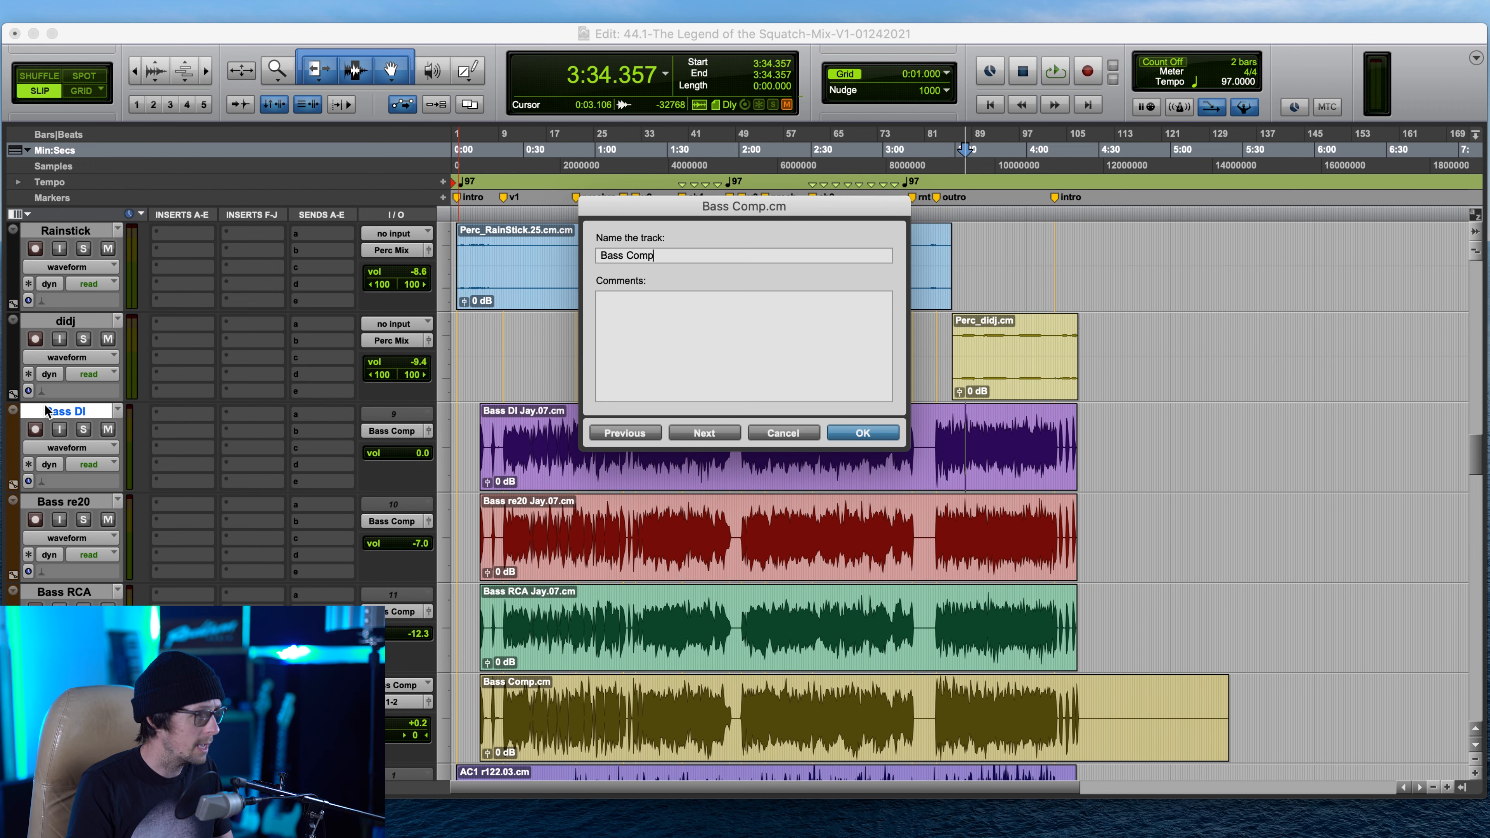
{"action": "key", "text": "Return"}
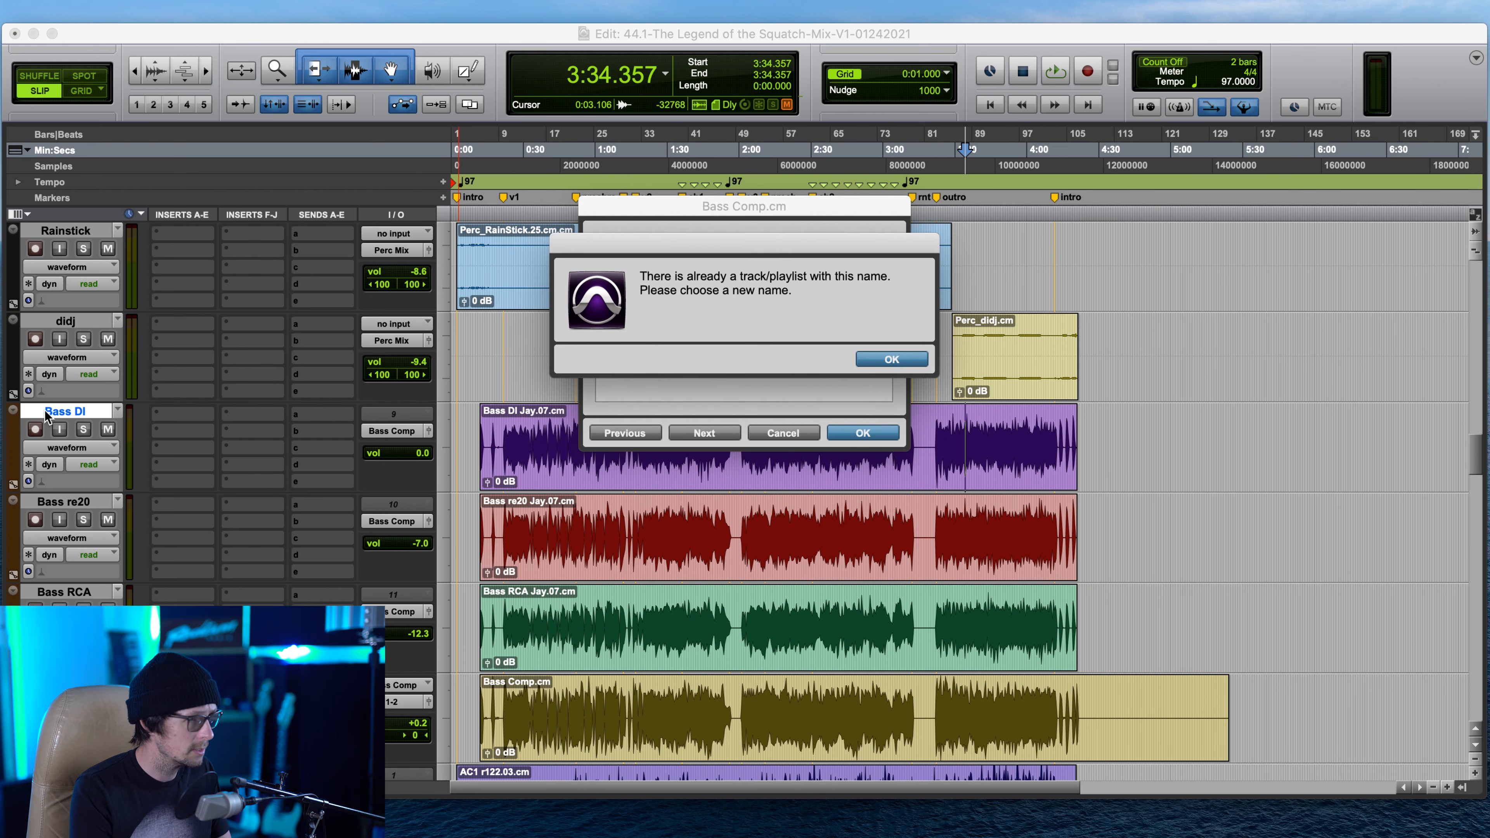
{"action": "left_click", "coordinate": [915, 360]}
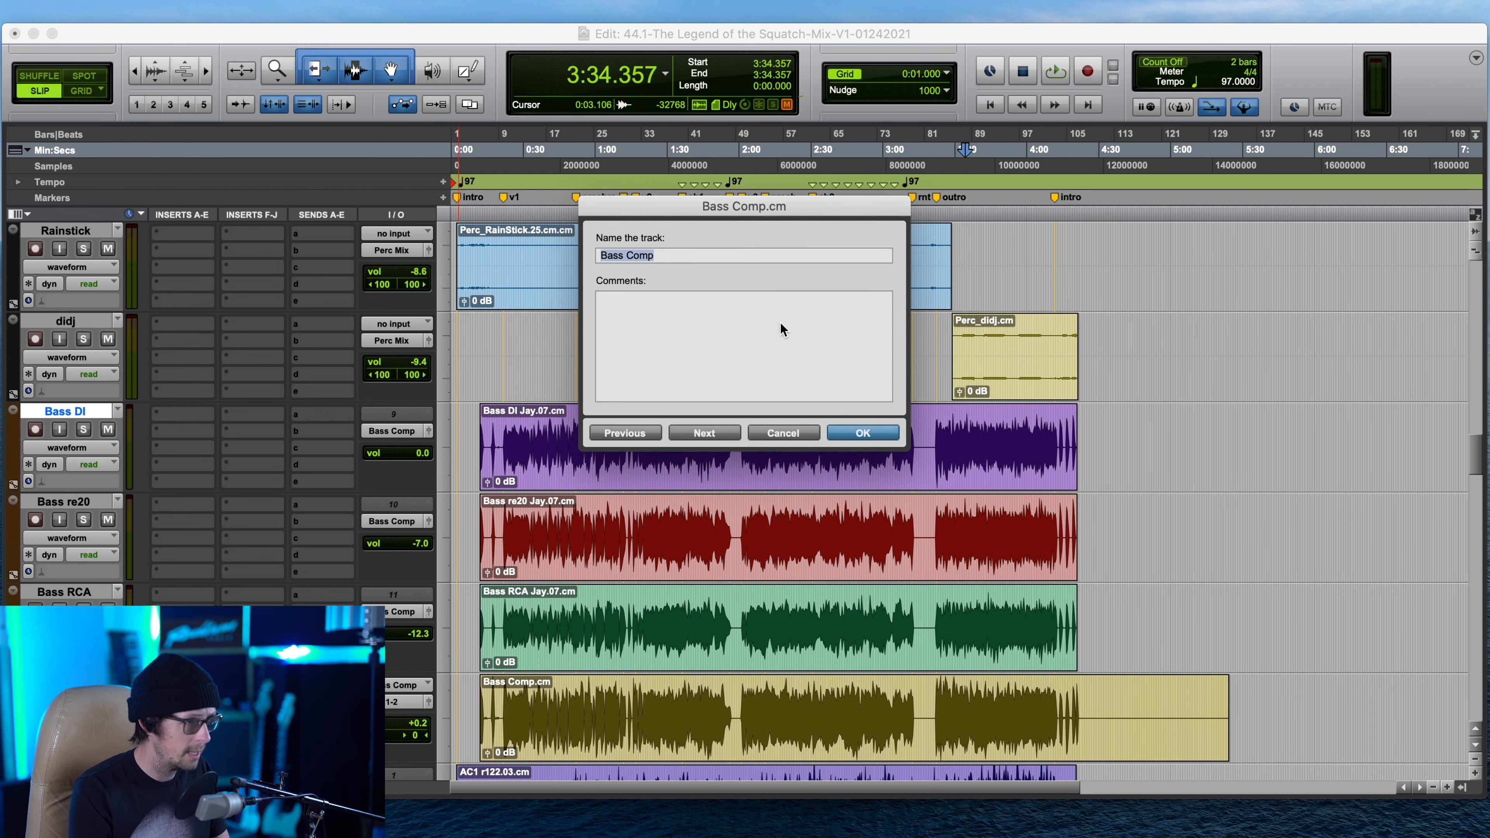
{"action": "left_click", "coordinate": [783, 432]}
{"action": "scroll", "coordinate": [450, 425], "scroll_direction": "down", "scroll_amount": 2}
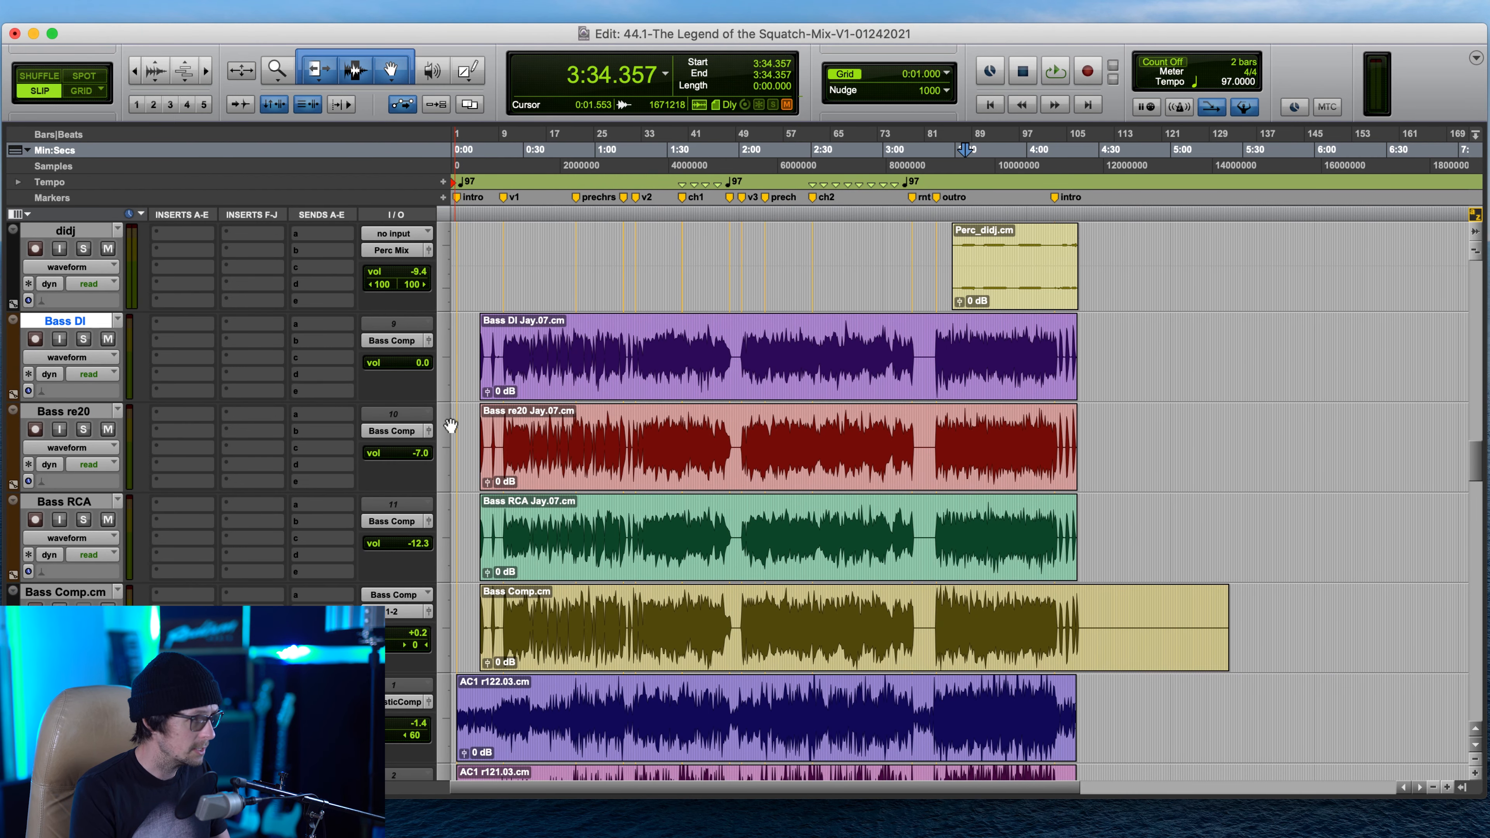
- Hide the Bass Comp.cm track
{"action": "left_click", "coordinate": [392, 432]}
{"action": "left_click", "coordinate": [291, 435]}
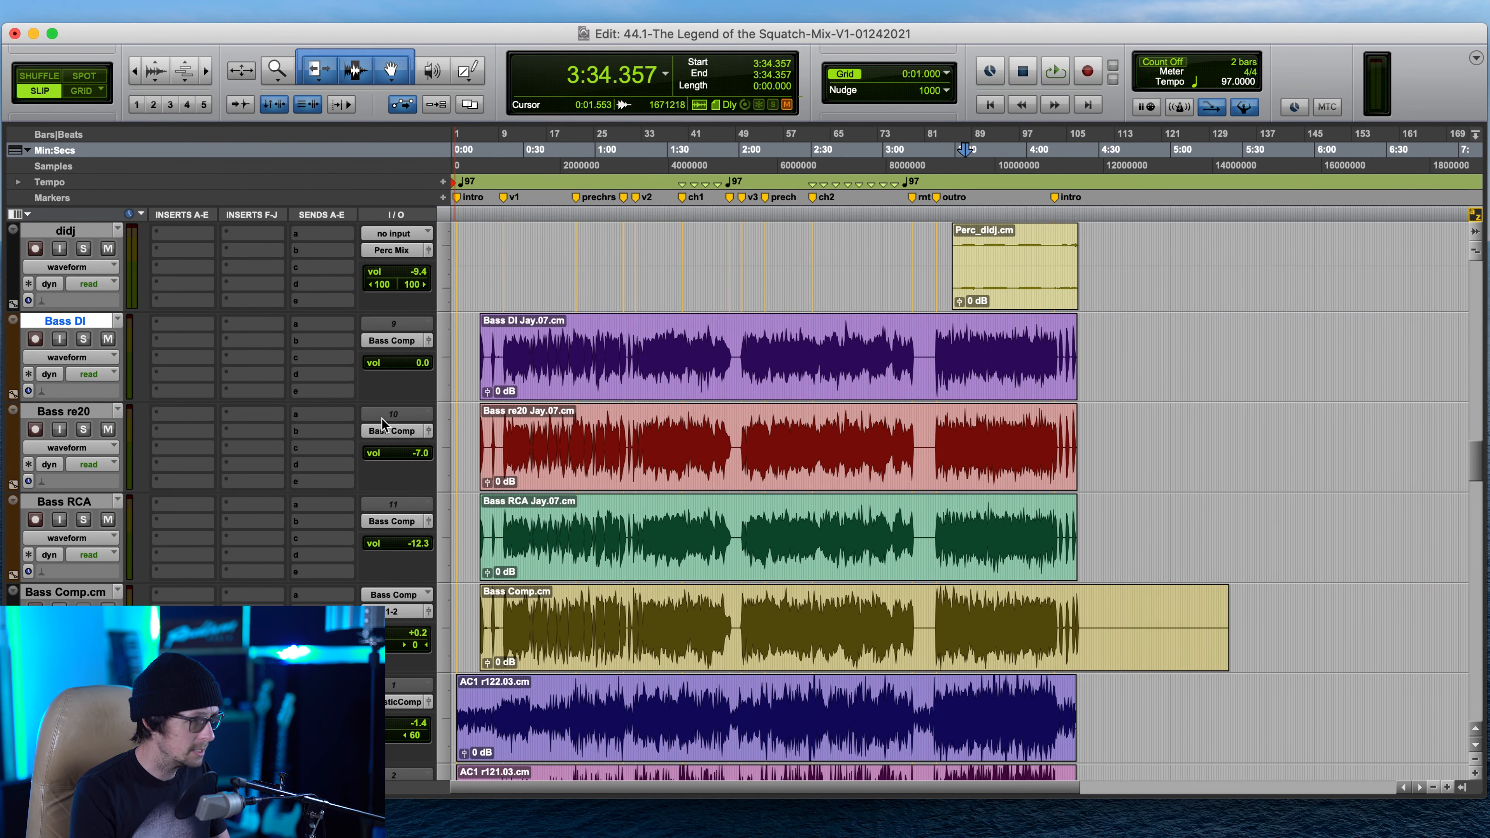
{"action": "double_click", "coordinate": [613, 632]}
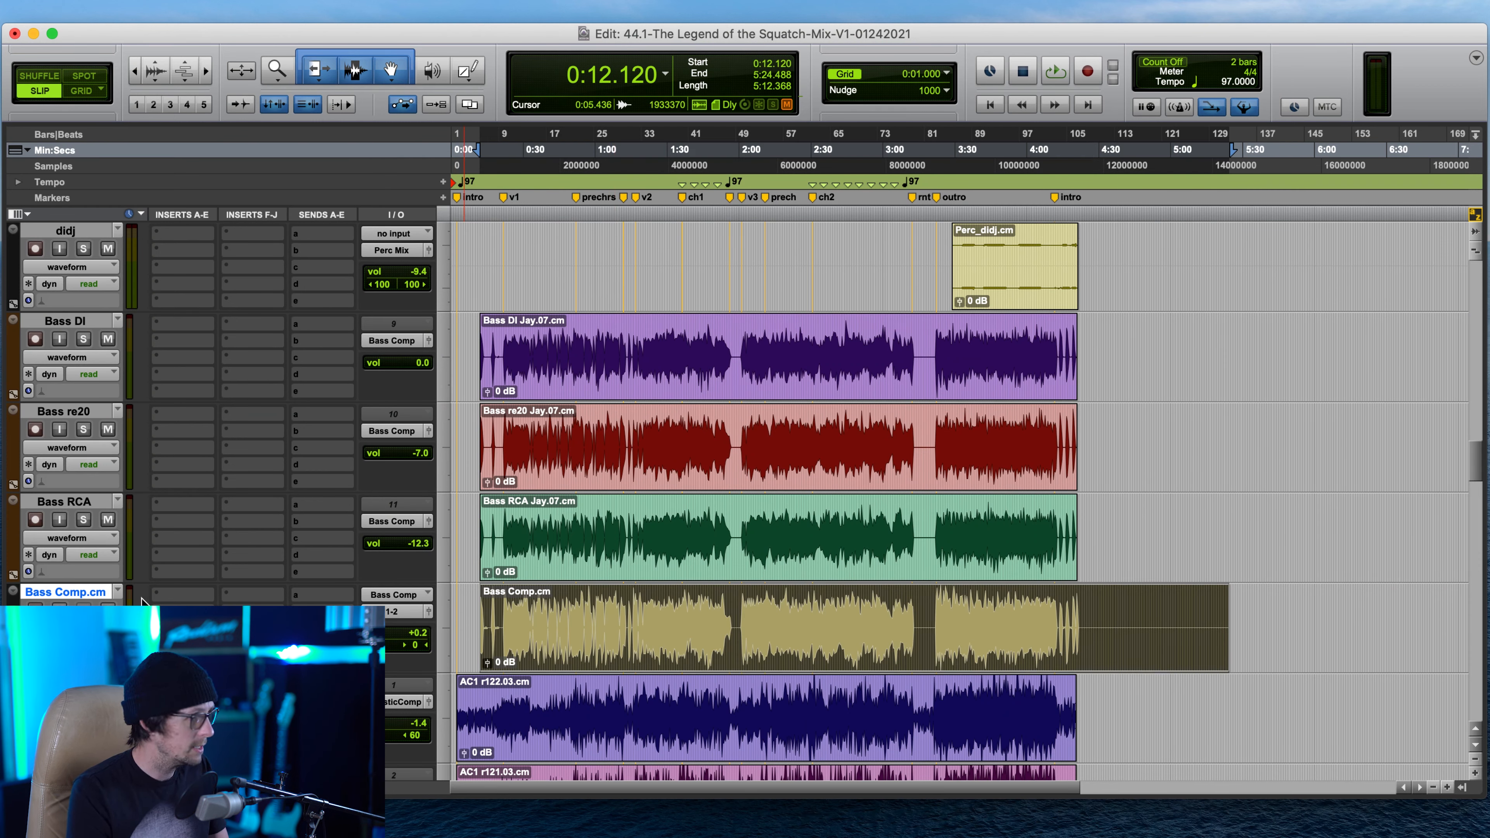
{"action": "right_click", "coordinate": [84, 593]}
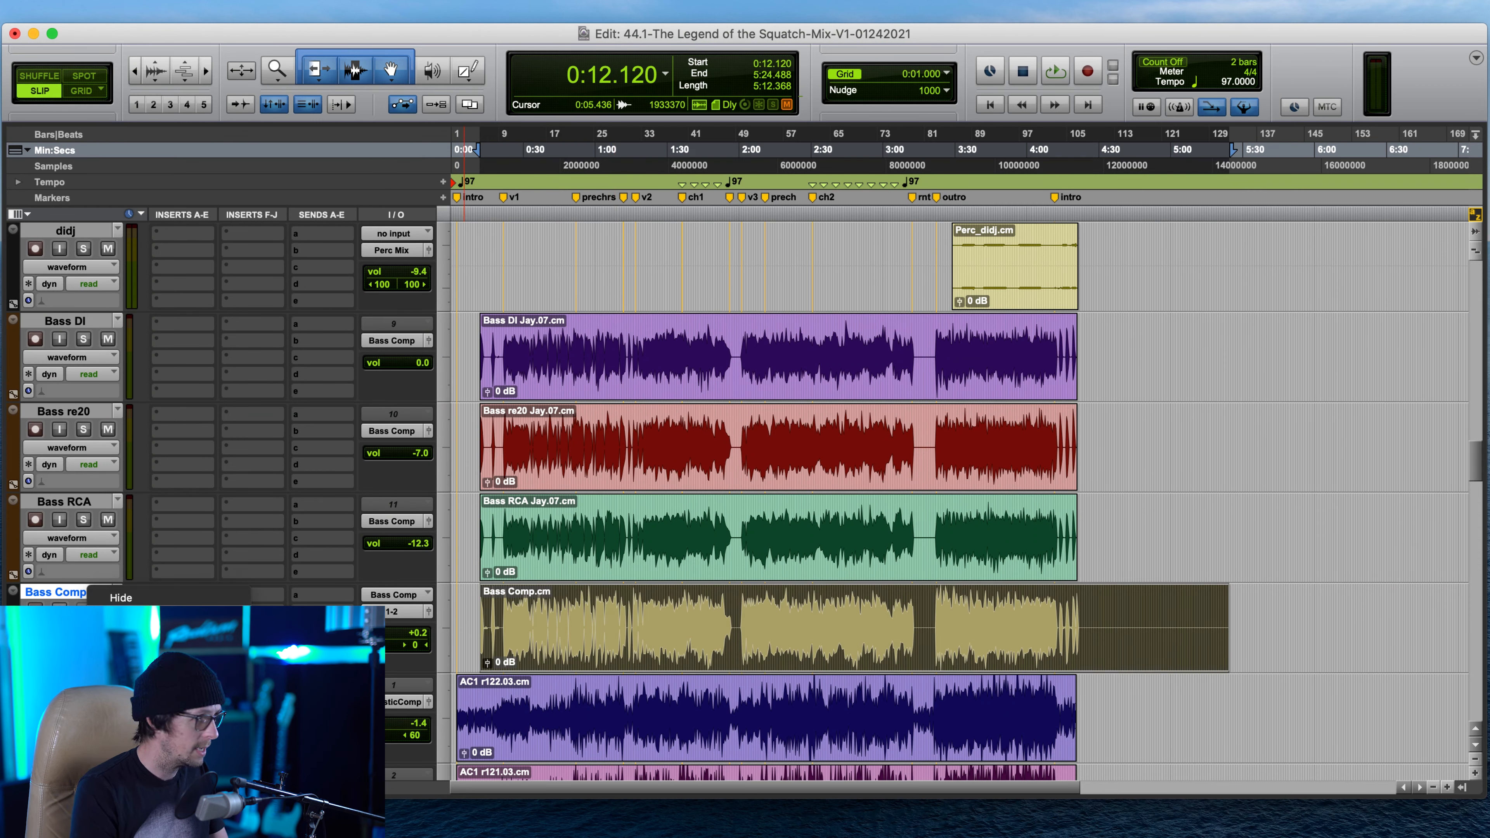
{"action": "left_click", "coordinate": [120, 597]}
- Route the Bass DI, Bass re20 and Bass RCA tracks together to a new stereo aux input named Bass Buss
{"action": "left_click", "coordinate": [84, 501]}
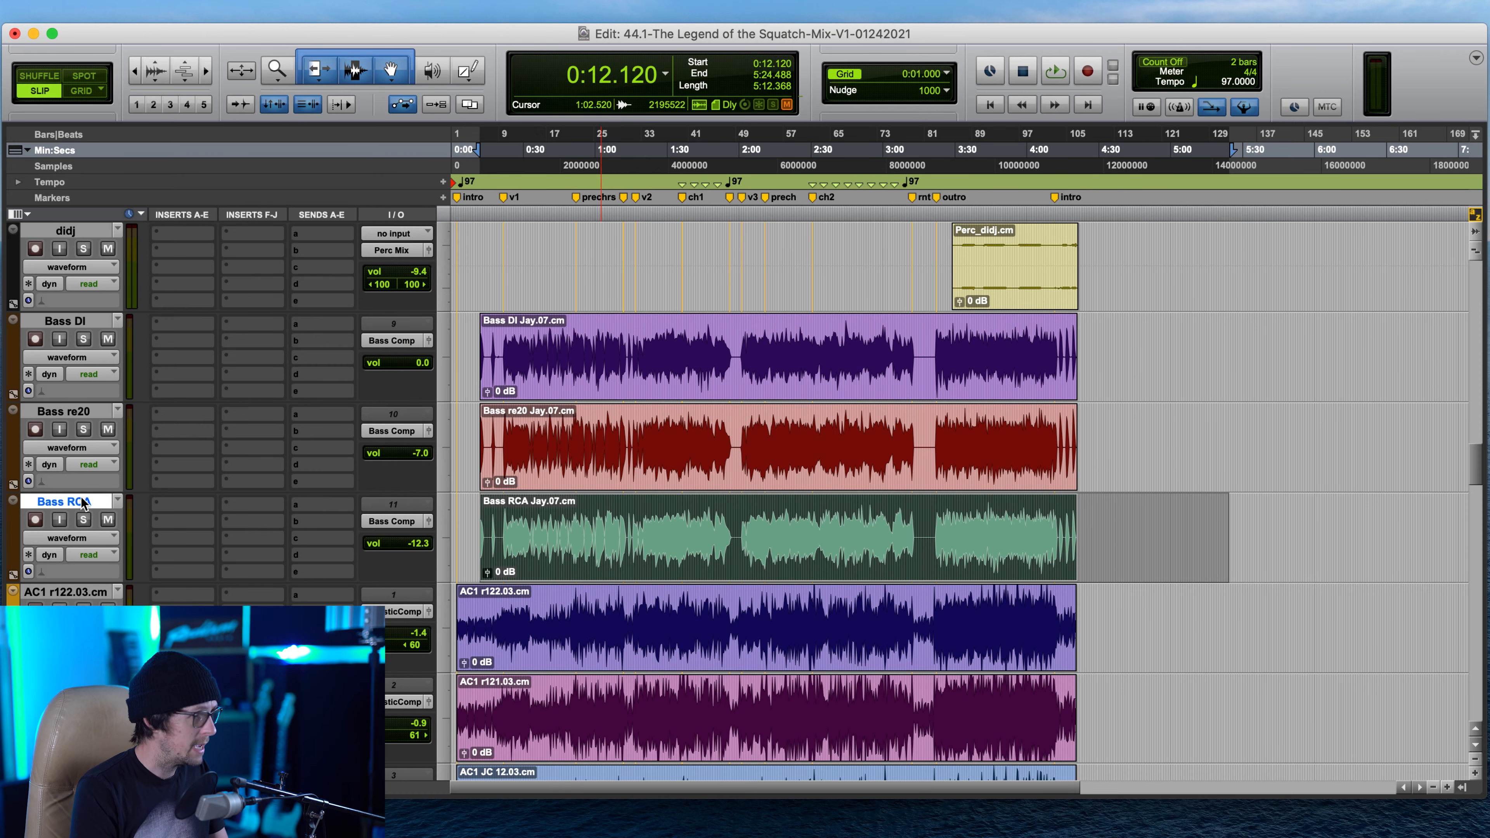
{"action": "scroll", "coordinate": [283, 409], "scroll_direction": "up", "scroll_amount": 5}
{"action": "scroll", "coordinate": [283, 409], "scroll_direction": "down", "scroll_amount": 2}
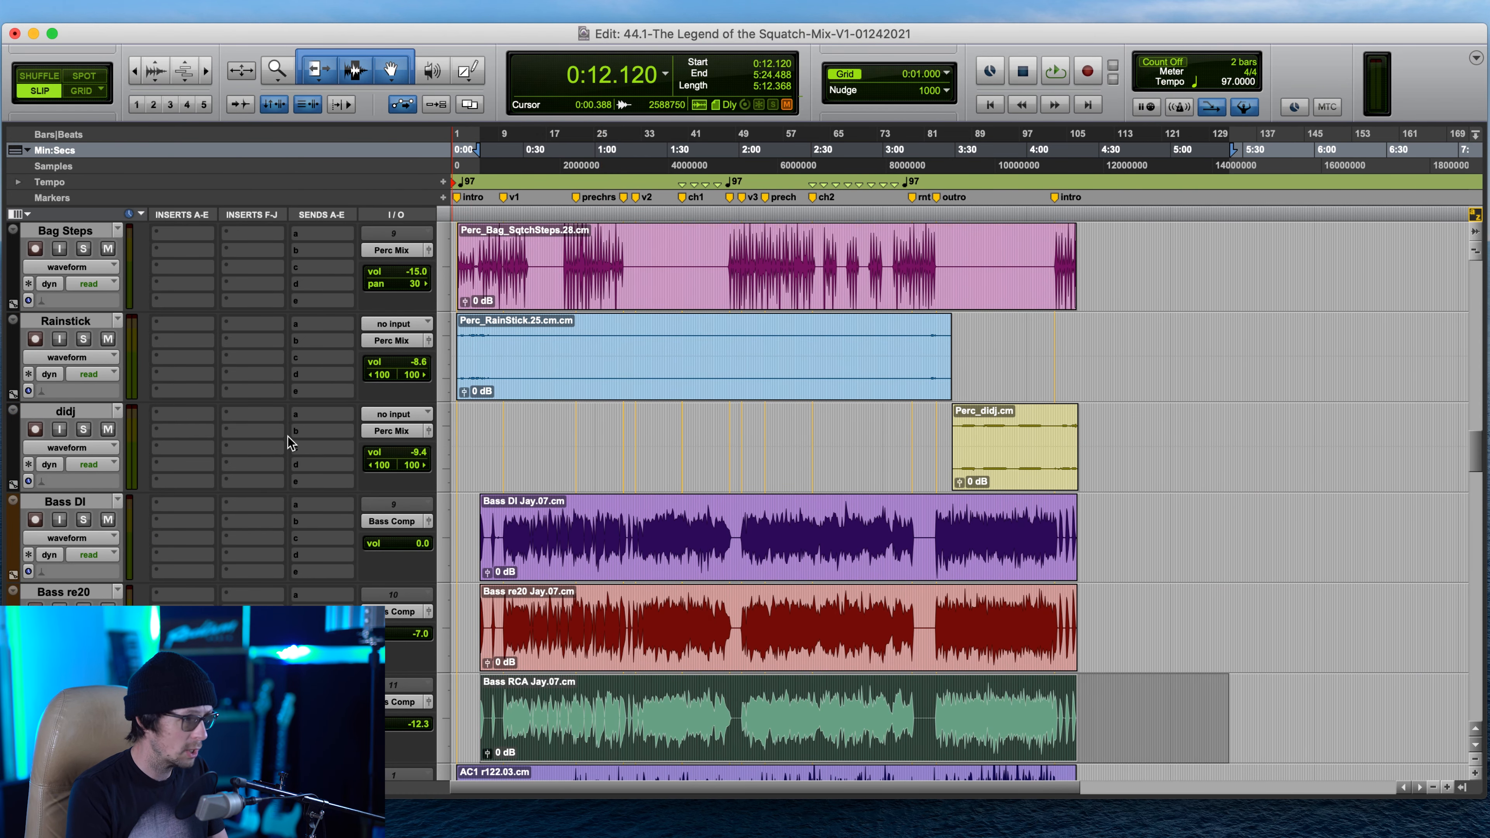
{"action": "left_click", "coordinate": [50, 502]}
{"action": "scroll", "coordinate": [355, 564], "scroll_direction": "down", "scroll_amount": 2}
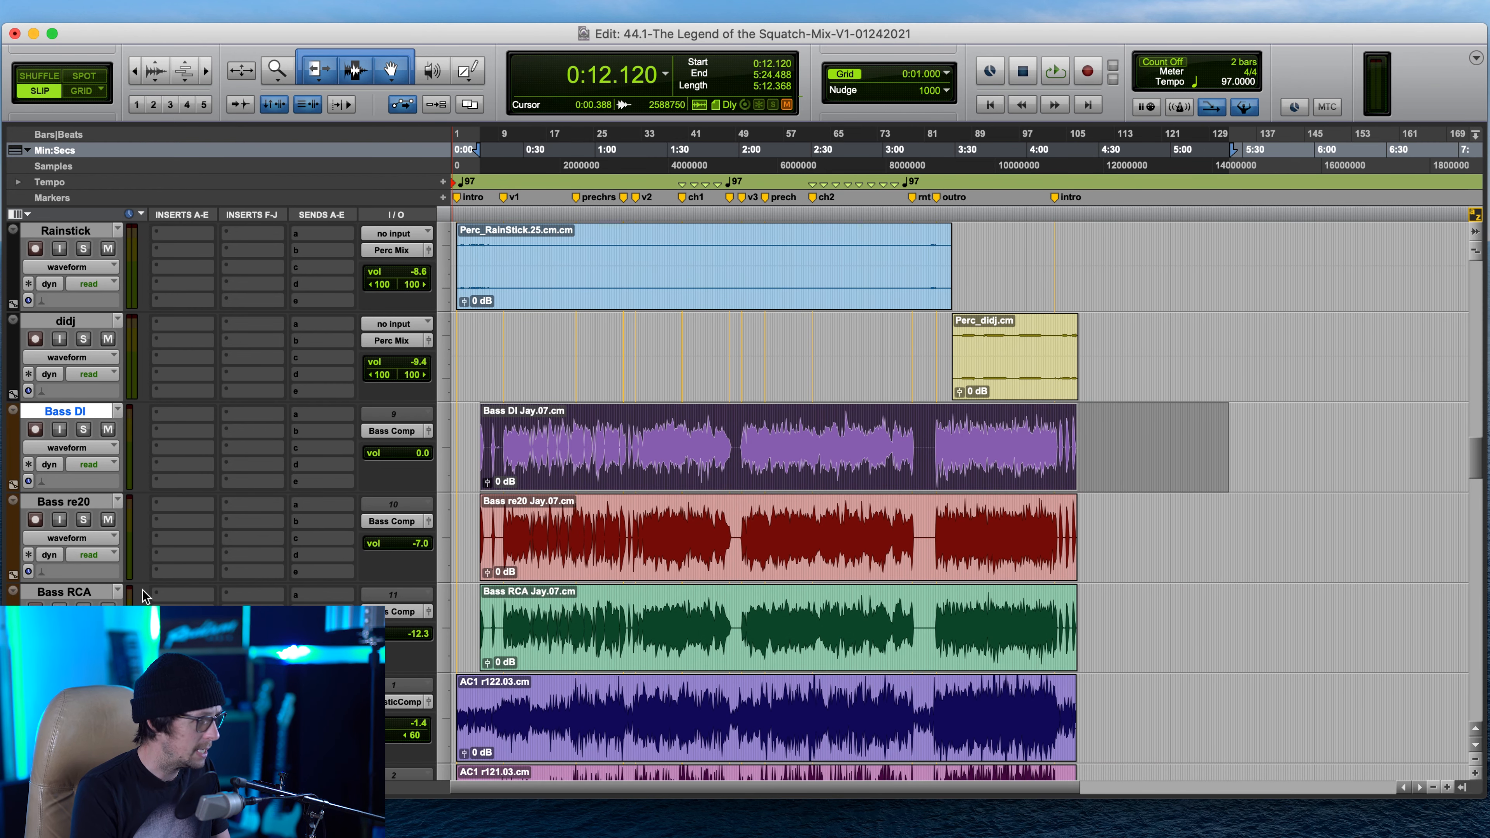
{"action": "left_click", "coordinate": [73, 594], "text": "shift"}
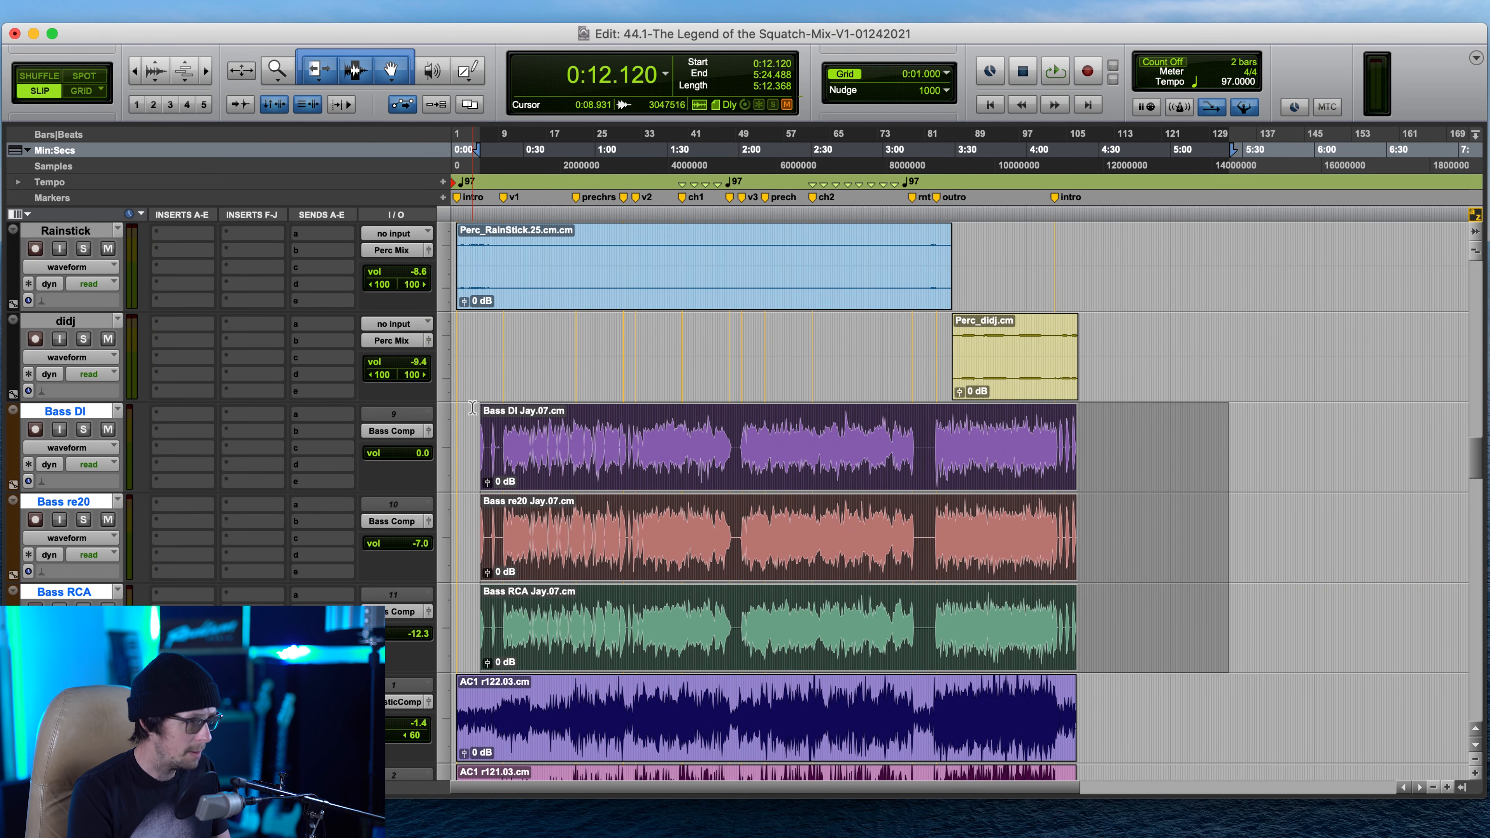
{"action": "left_click", "coordinate": [396, 431]}
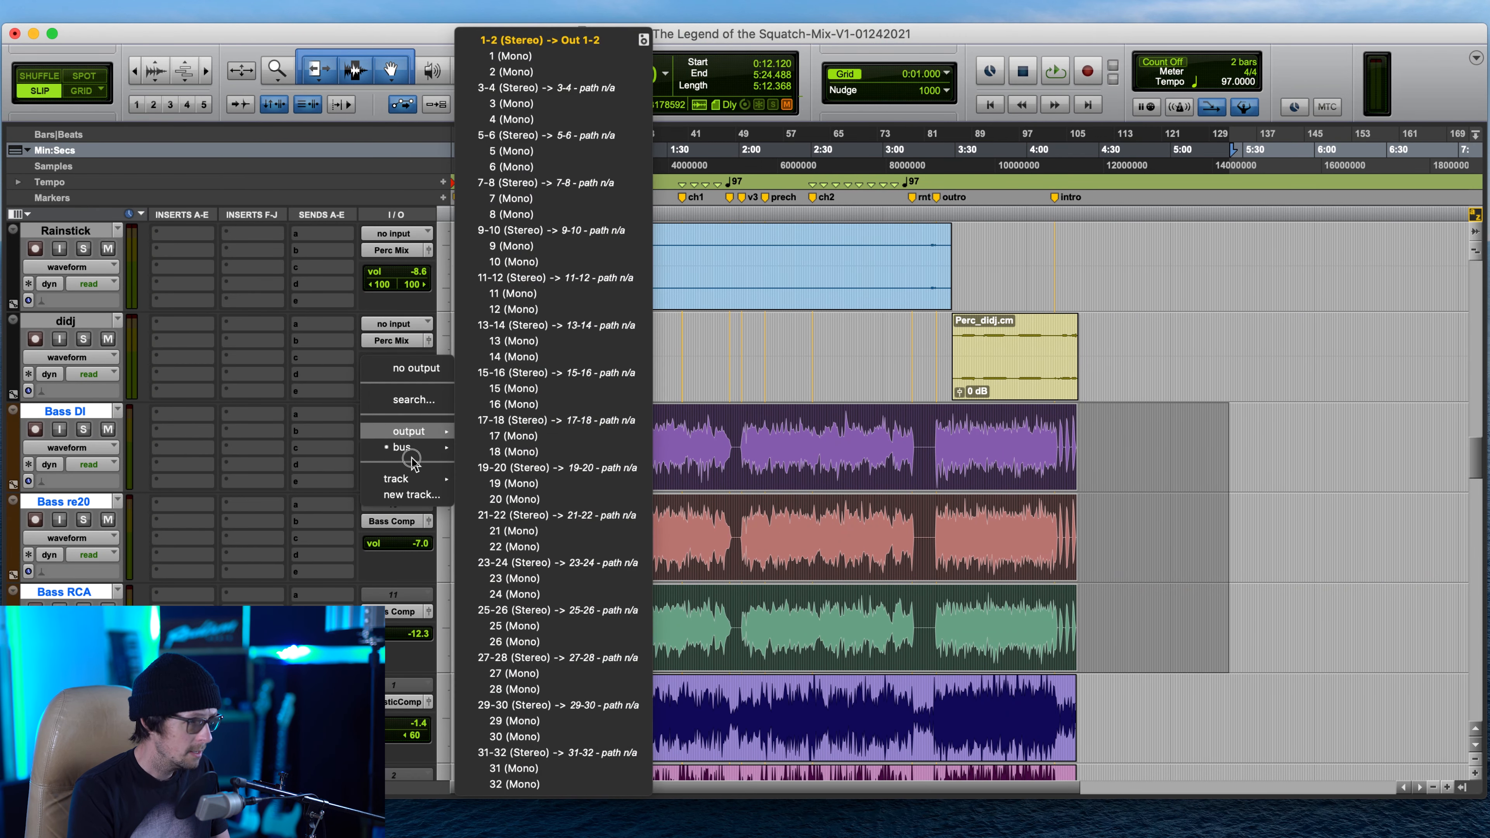
{"action": "left_click", "coordinate": [405, 496]}
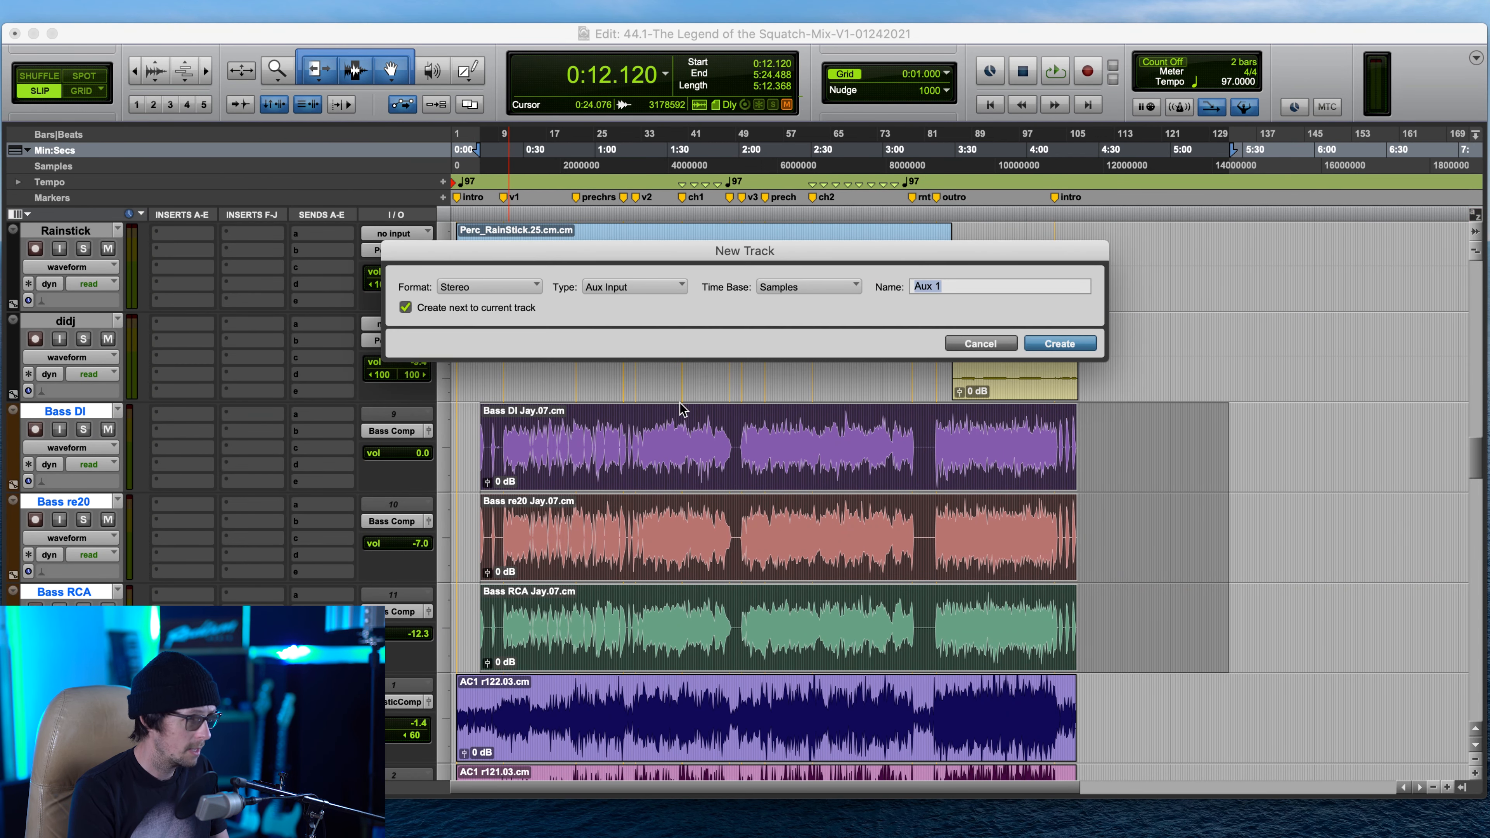
{"action": "type", "text": "Bass "}
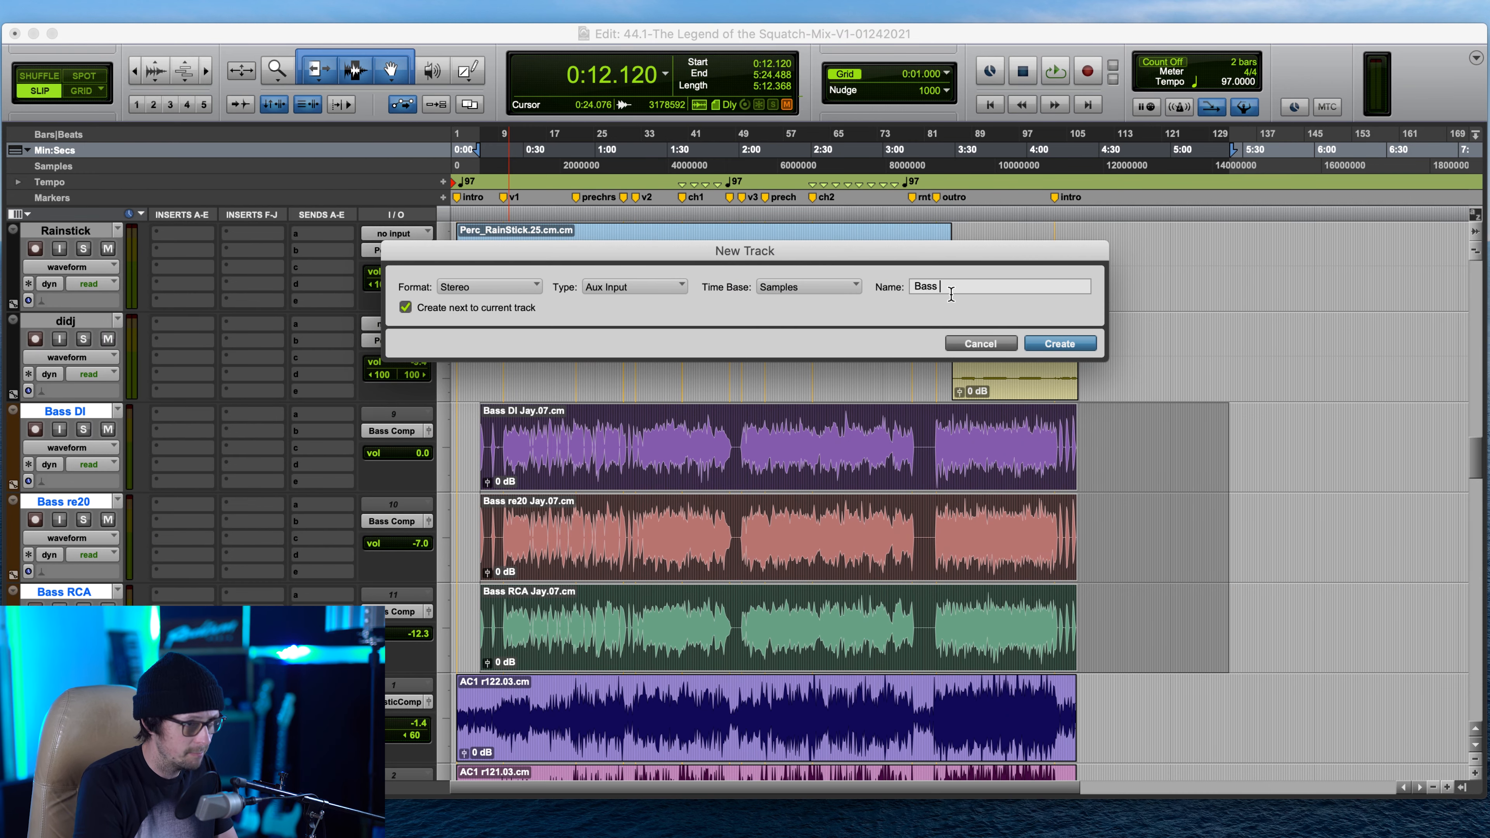
{"action": "type", "text": "Buss"}
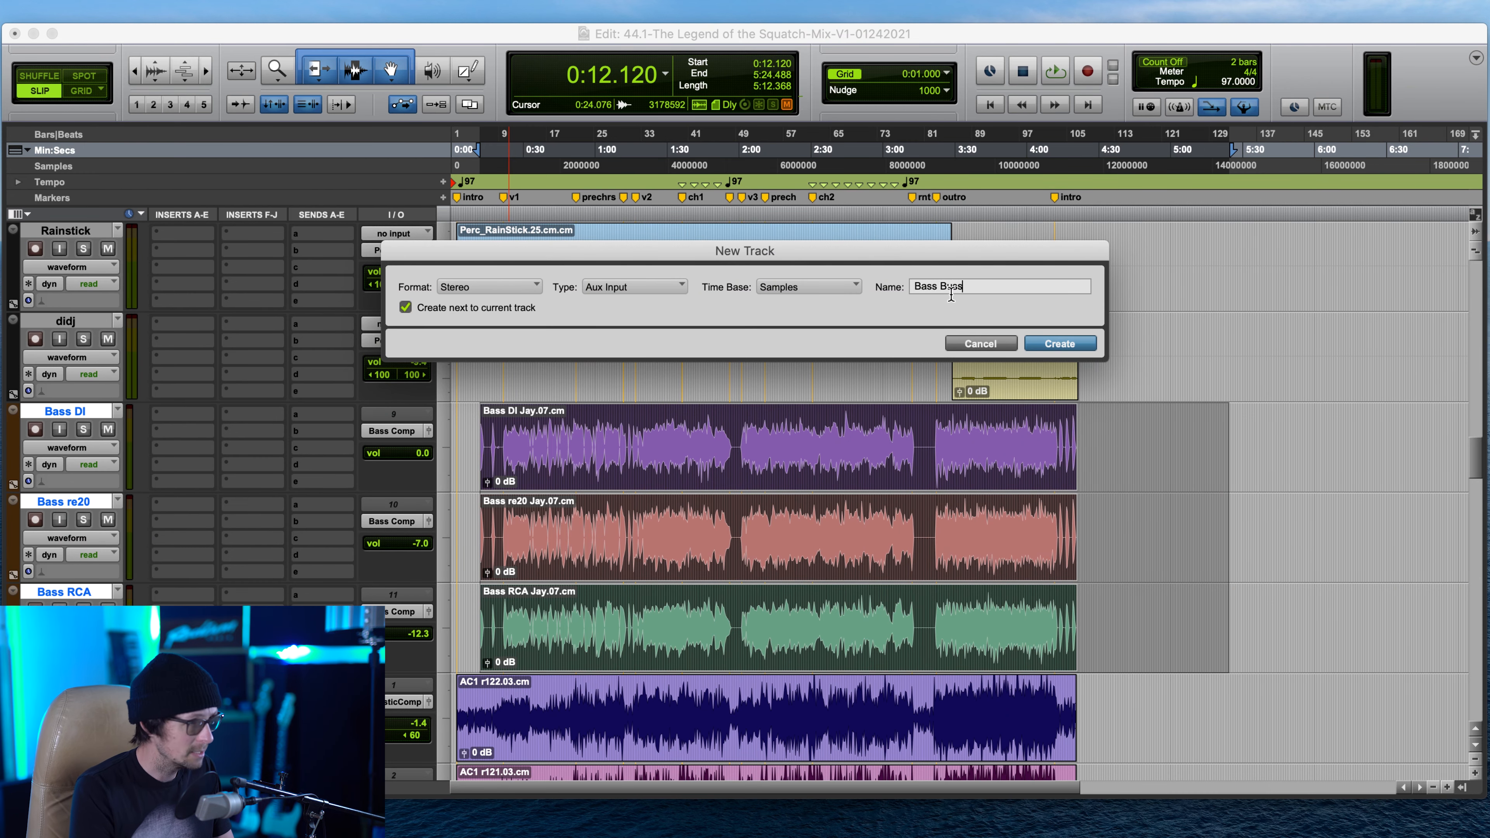
{"action": "left_click", "coordinate": [1058, 343]}
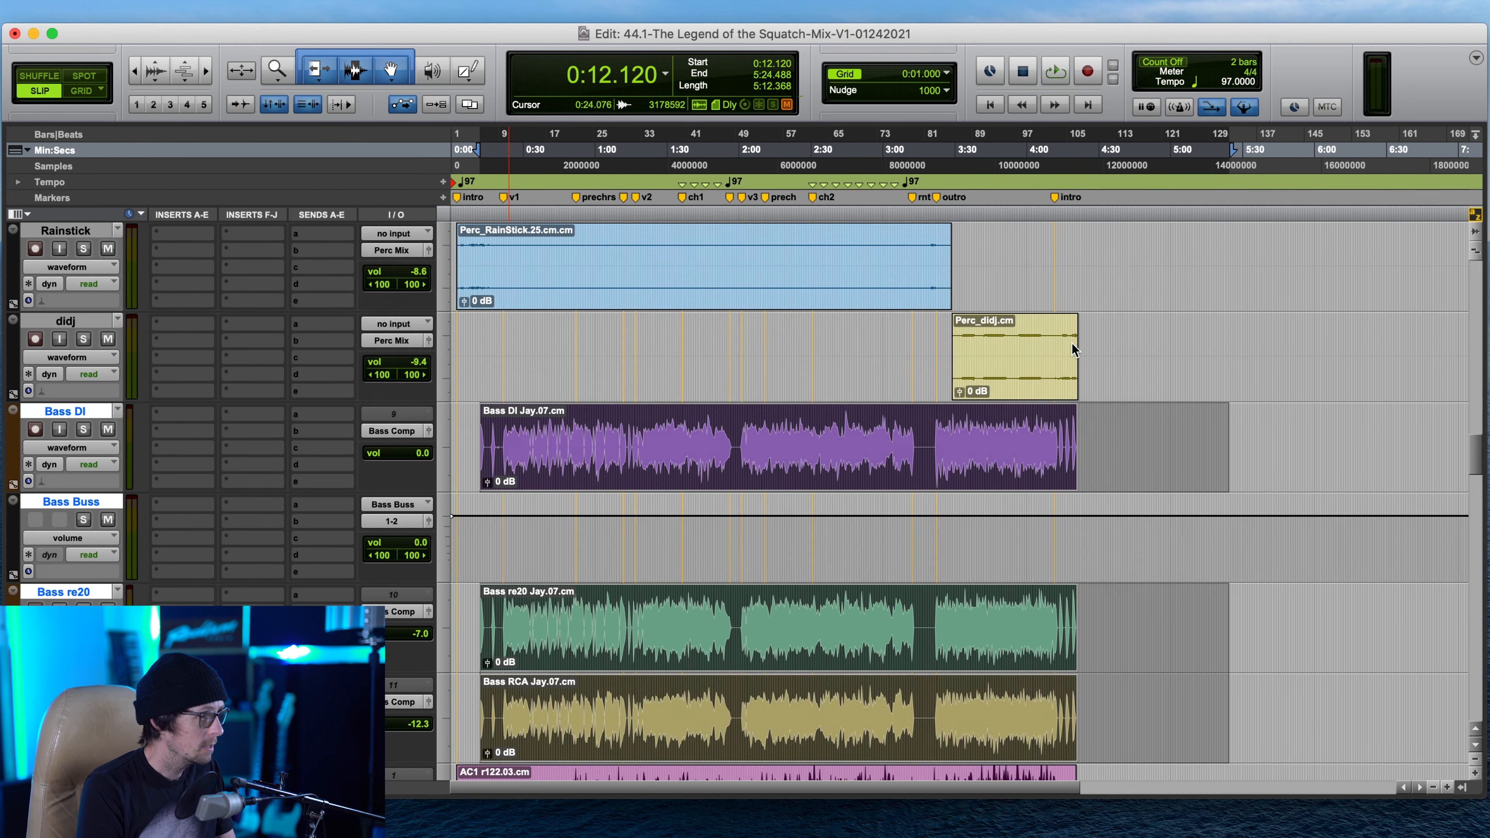
- Move the Bass Buss track above Bass DI and route its output to the stereo Master Buss
{"action": "left_click", "coordinate": [78, 500], "text": "alt"}
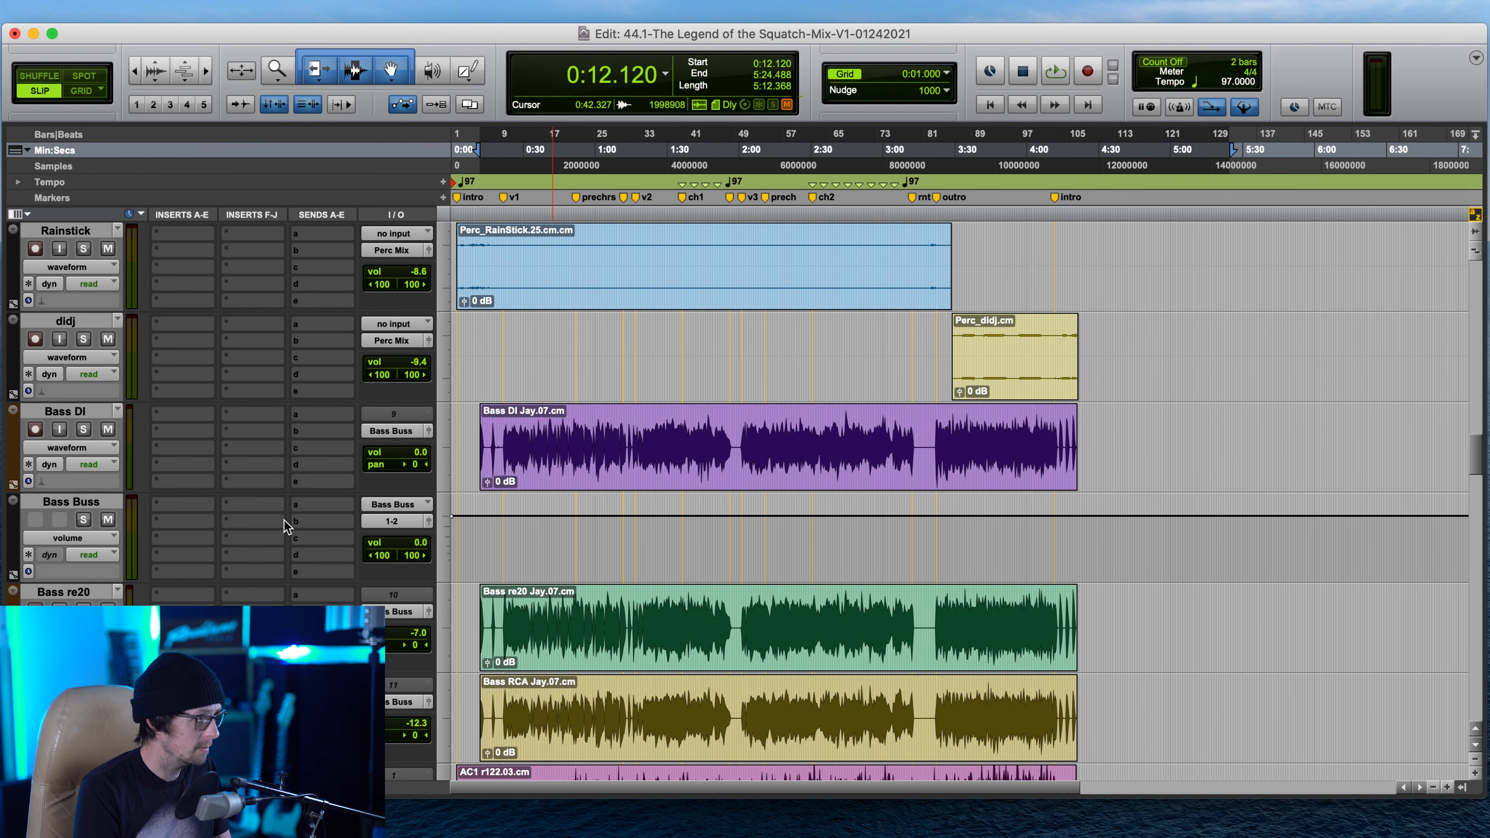
{"action": "left_click_drag", "start_coordinate": [74, 503], "coordinate": [58, 421]}
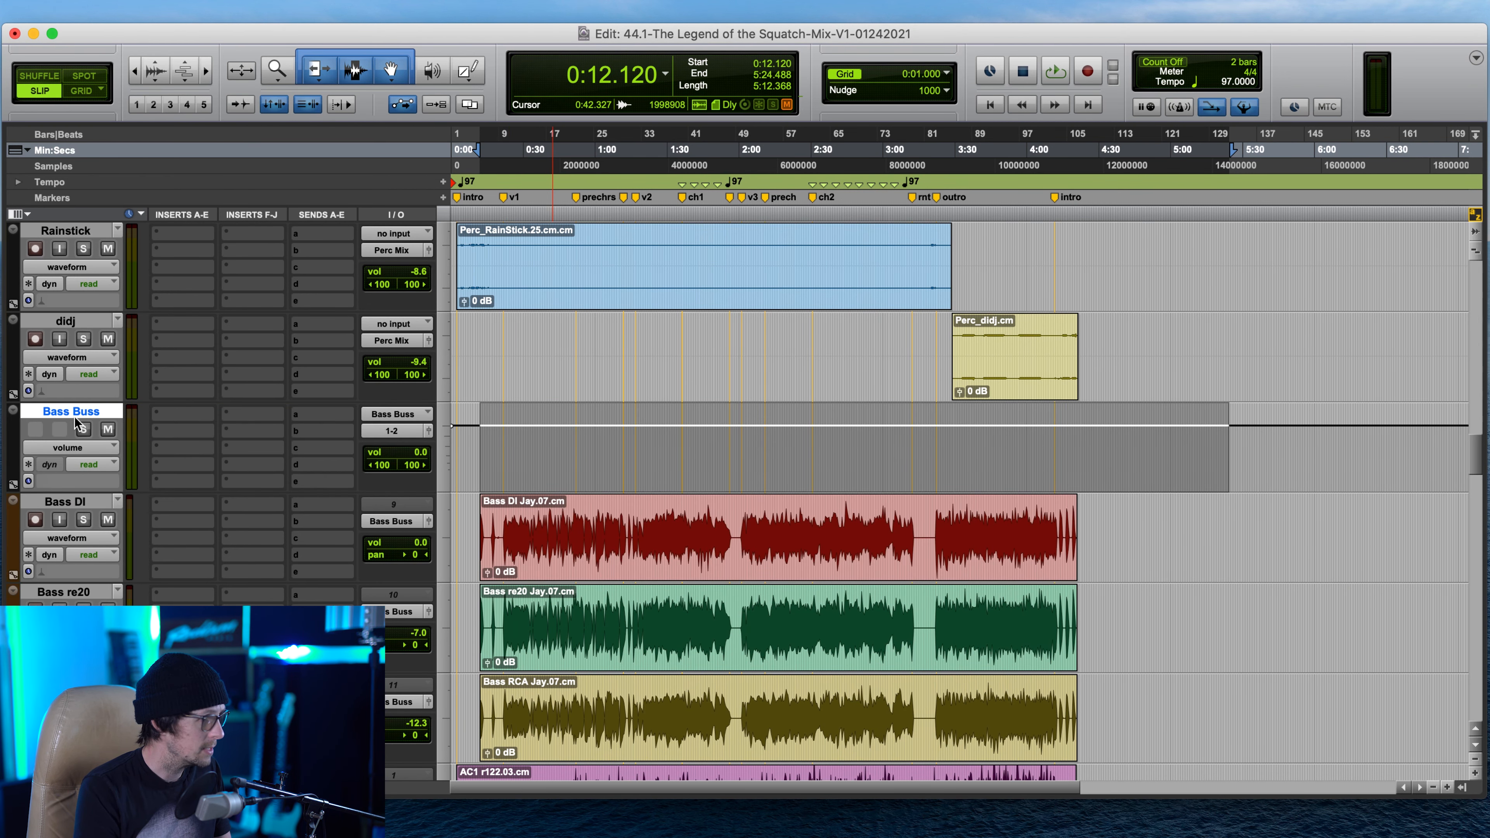
{"action": "left_click", "coordinate": [399, 435]}
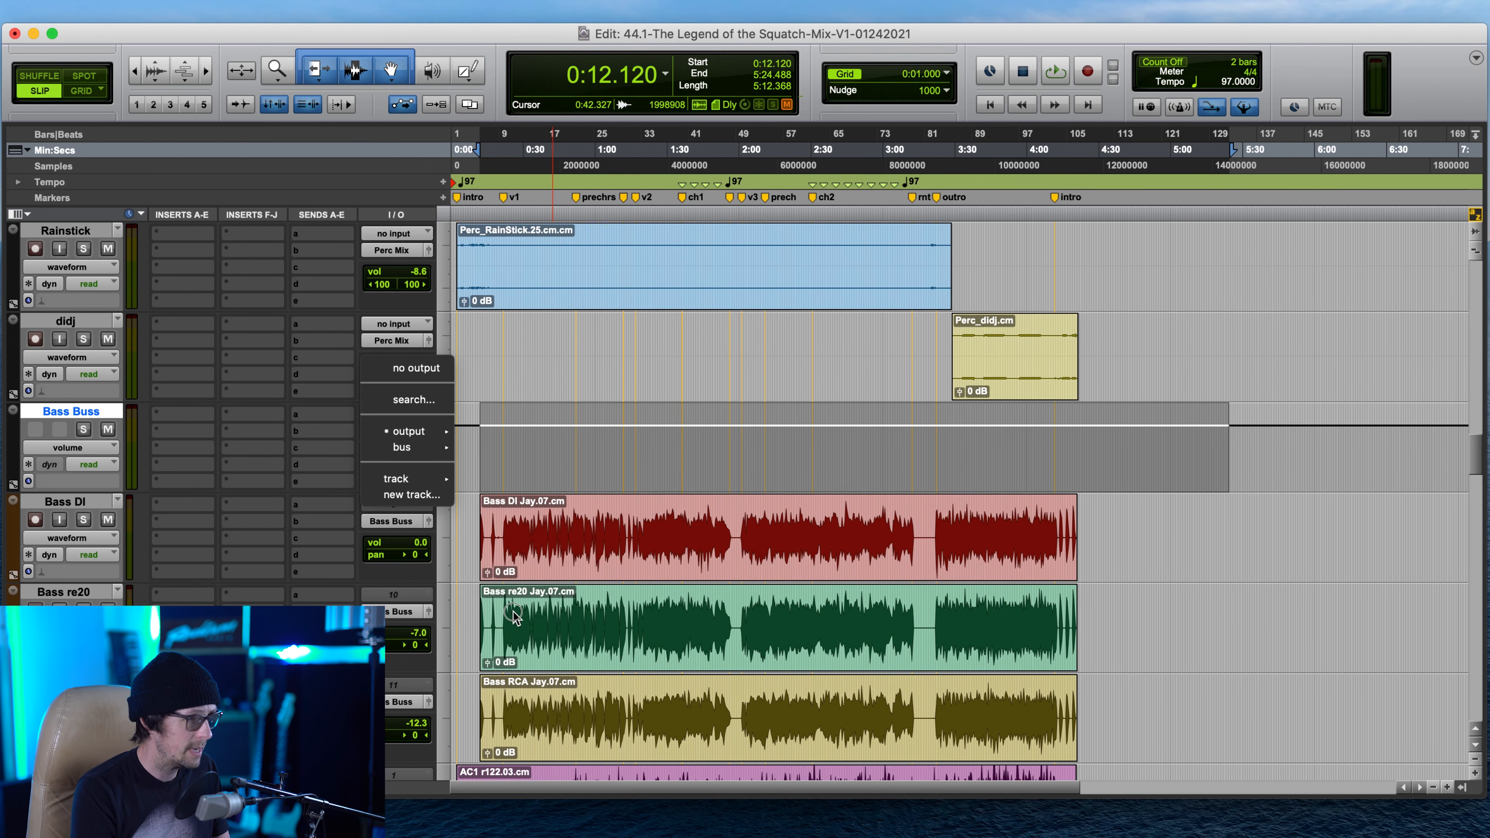
{"action": "mouse_move", "coordinate": [411, 447]}
{"action": "mouse_move", "coordinate": [604, 785]}
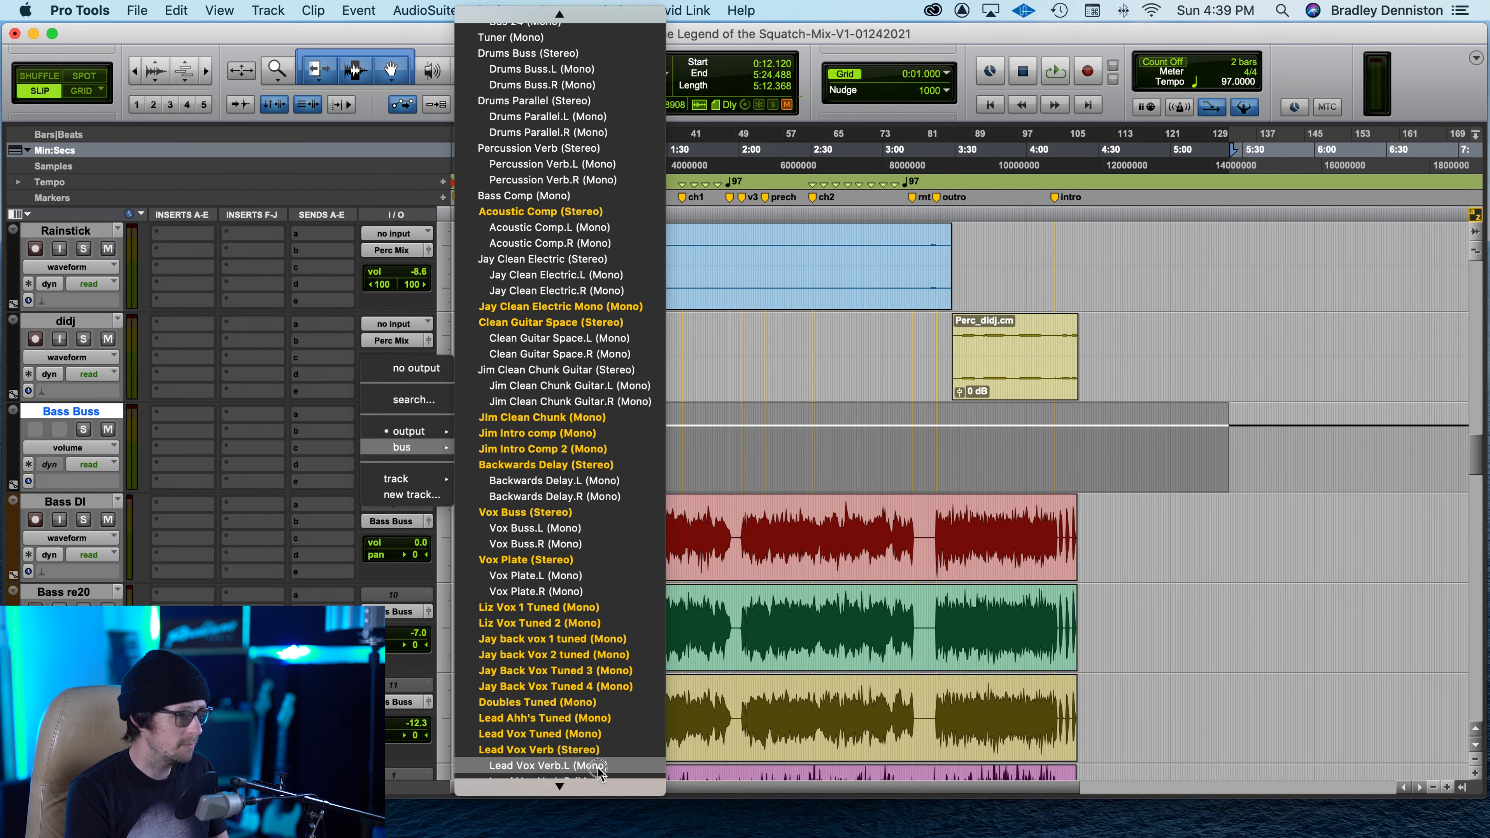
{"action": "scroll", "coordinate": [598, 766], "scroll_direction": "down", "scroll_amount": 10}
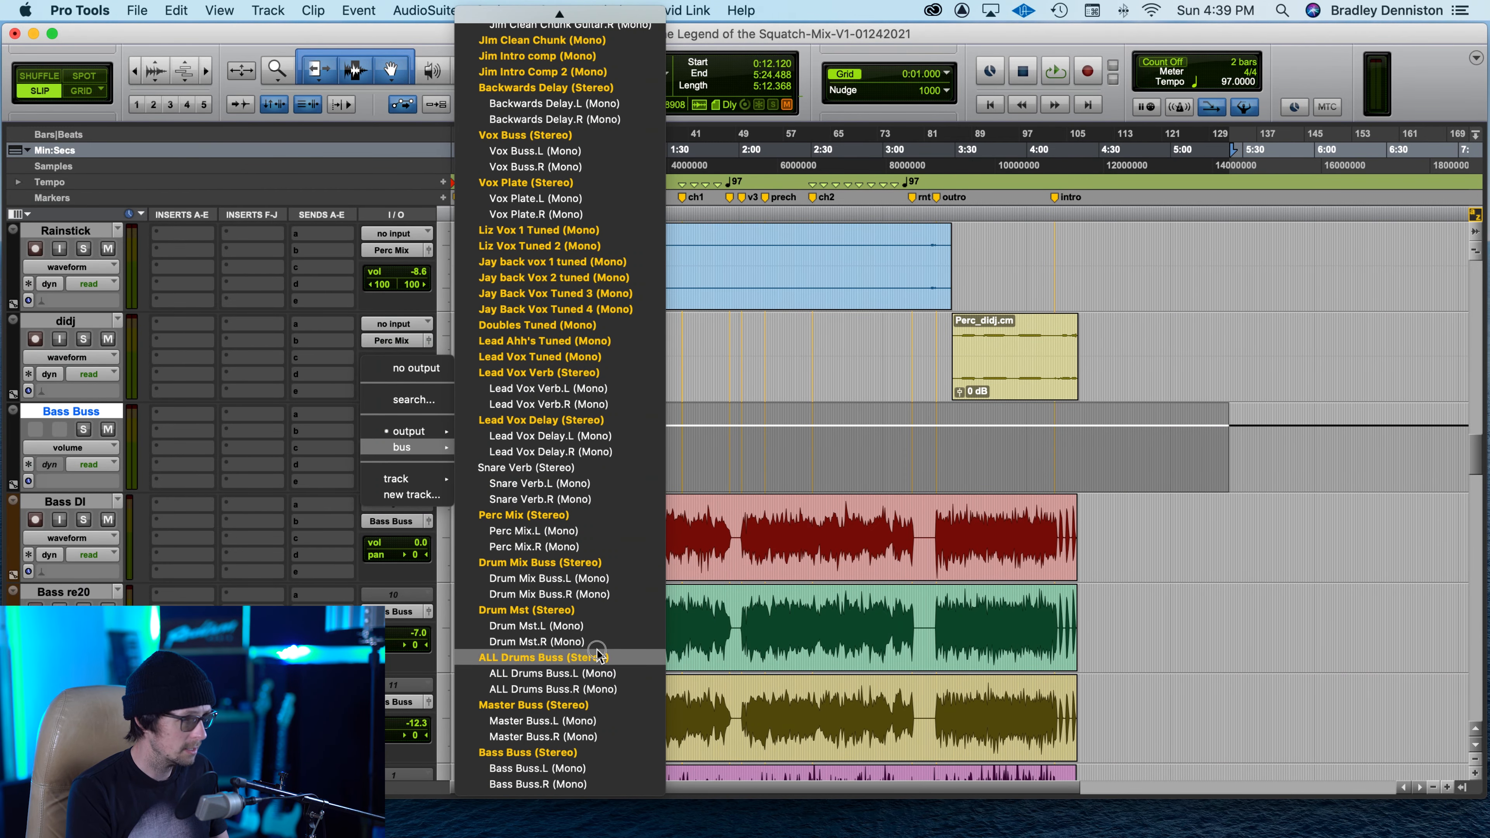
{"action": "left_click", "coordinate": [593, 705]}
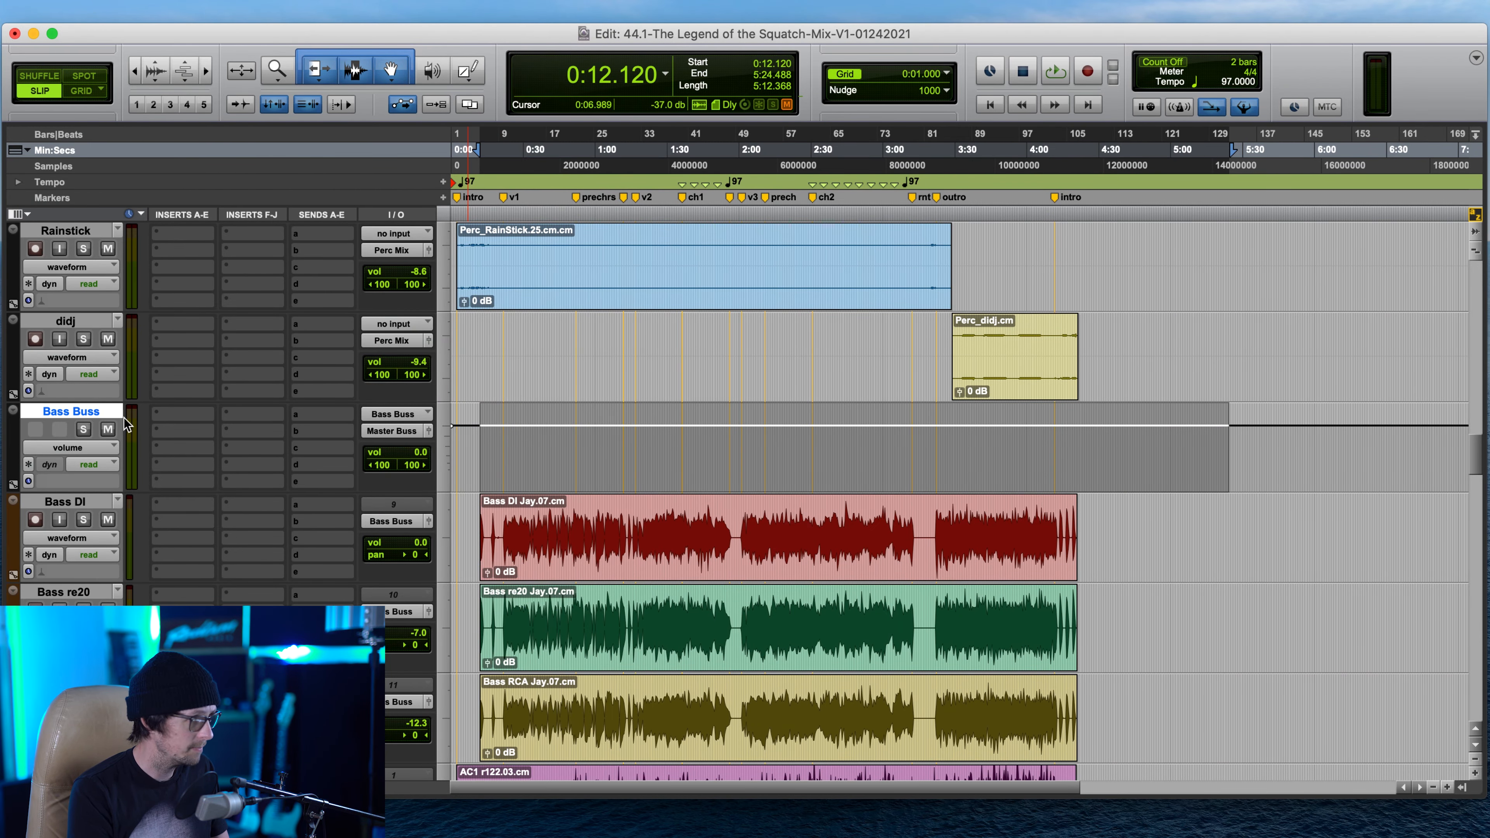
- Look over the Master Buss, the drum buses and the percussion tracks with their output routing
{"action": "scroll", "coordinate": [606, 470], "scroll_direction": "up", "scroll_amount": 15}
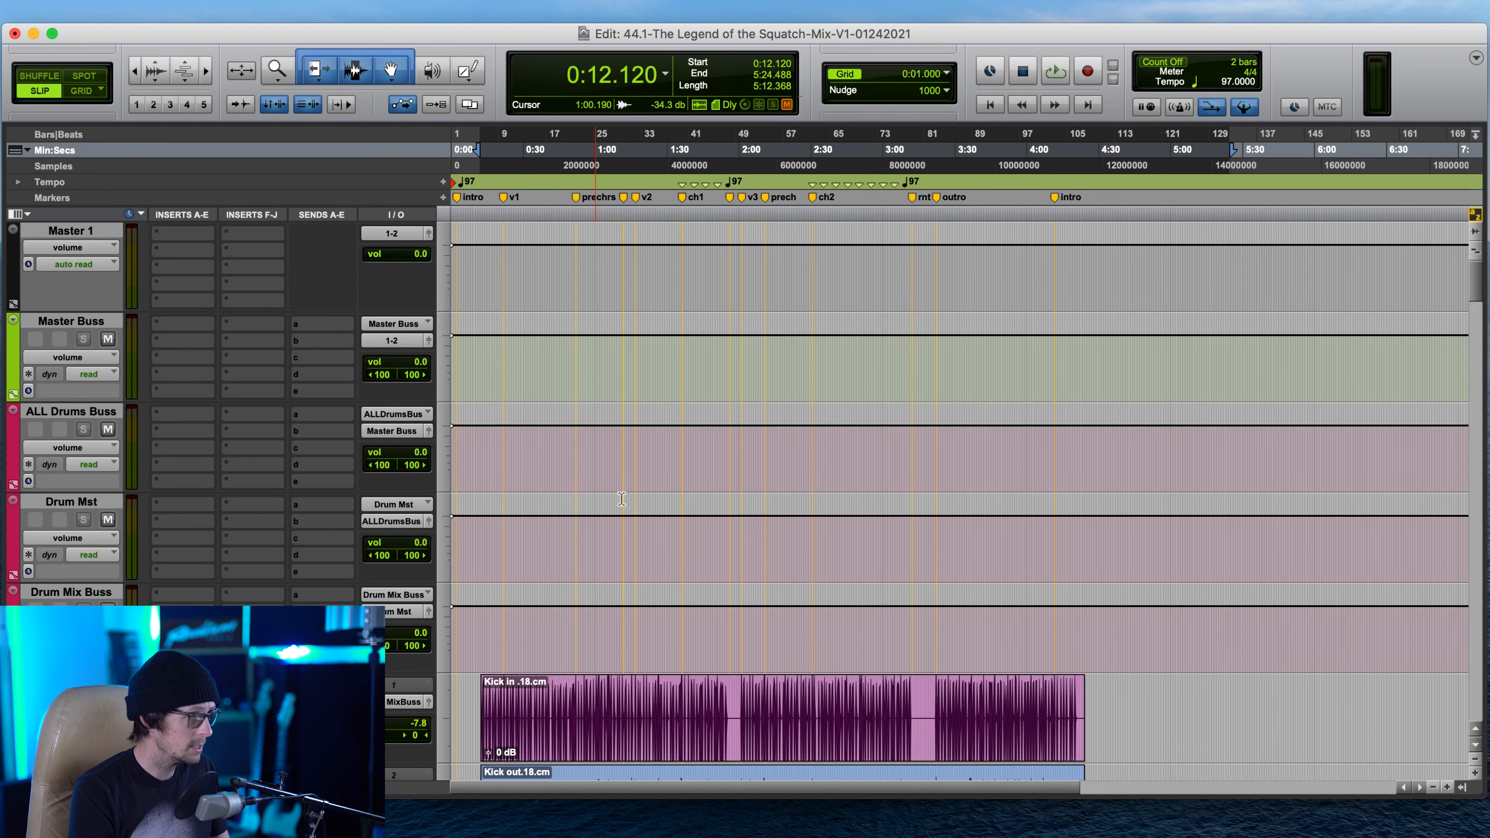
{"action": "left_click", "coordinate": [69, 325]}
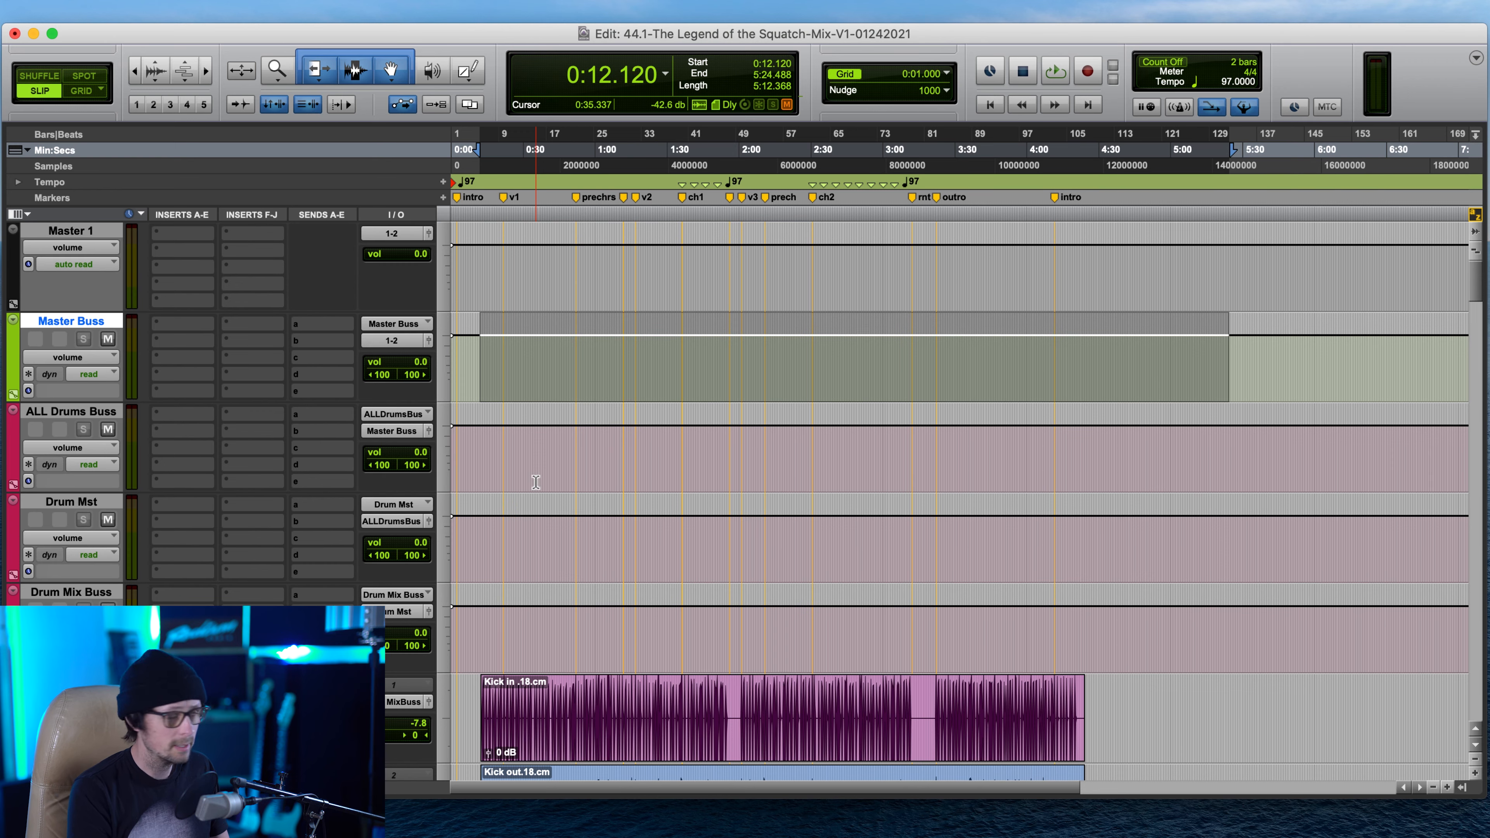
{"action": "scroll", "coordinate": [868, 623], "scroll_direction": "down", "scroll_amount": 10}
{"action": "scroll", "coordinate": [868, 623], "scroll_direction": "down", "scroll_amount": 10}
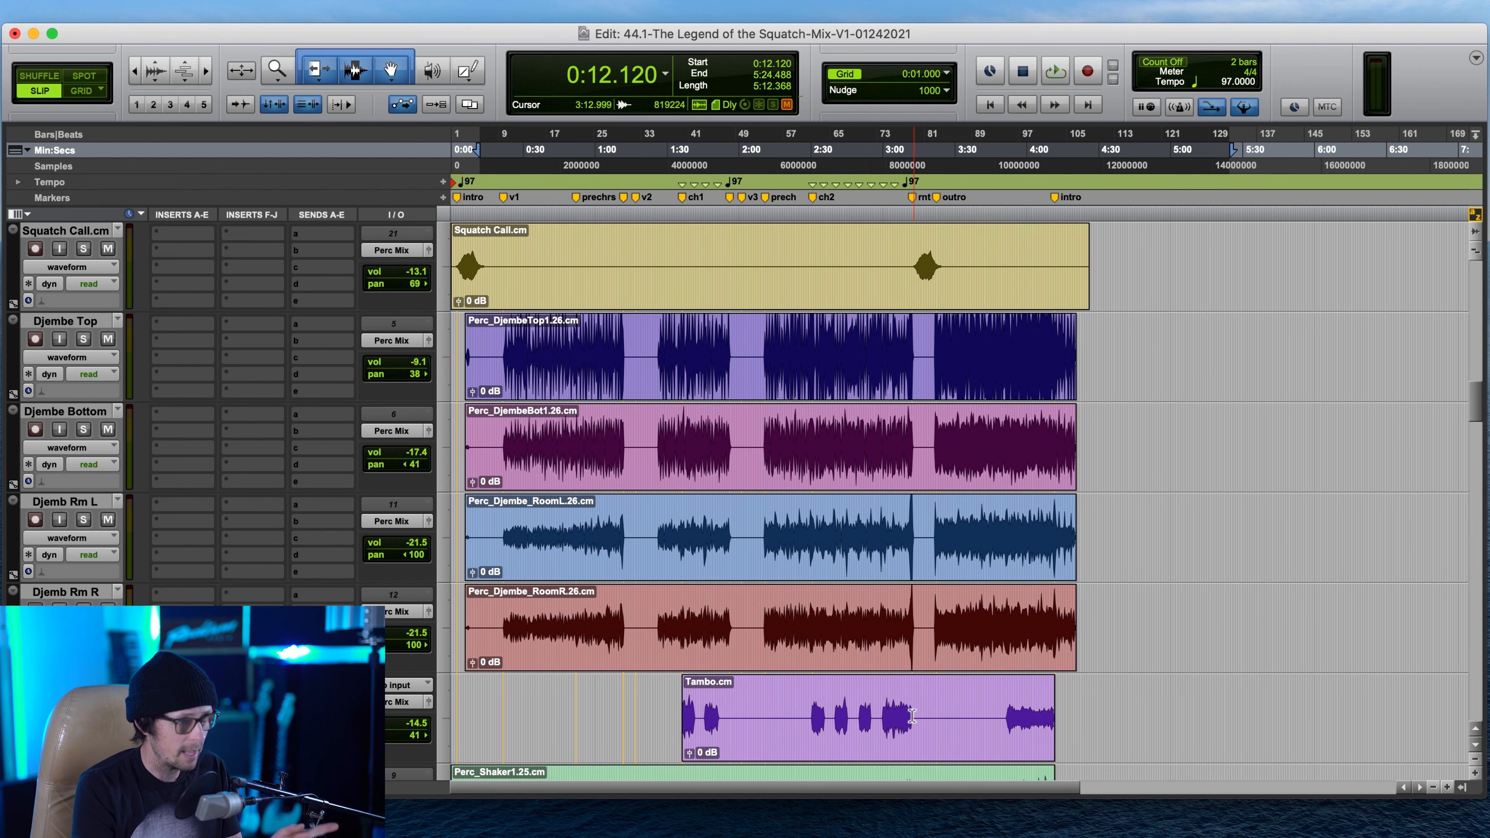
{"action": "scroll", "coordinate": [868, 623], "scroll_direction": "down", "scroll_amount": 3}
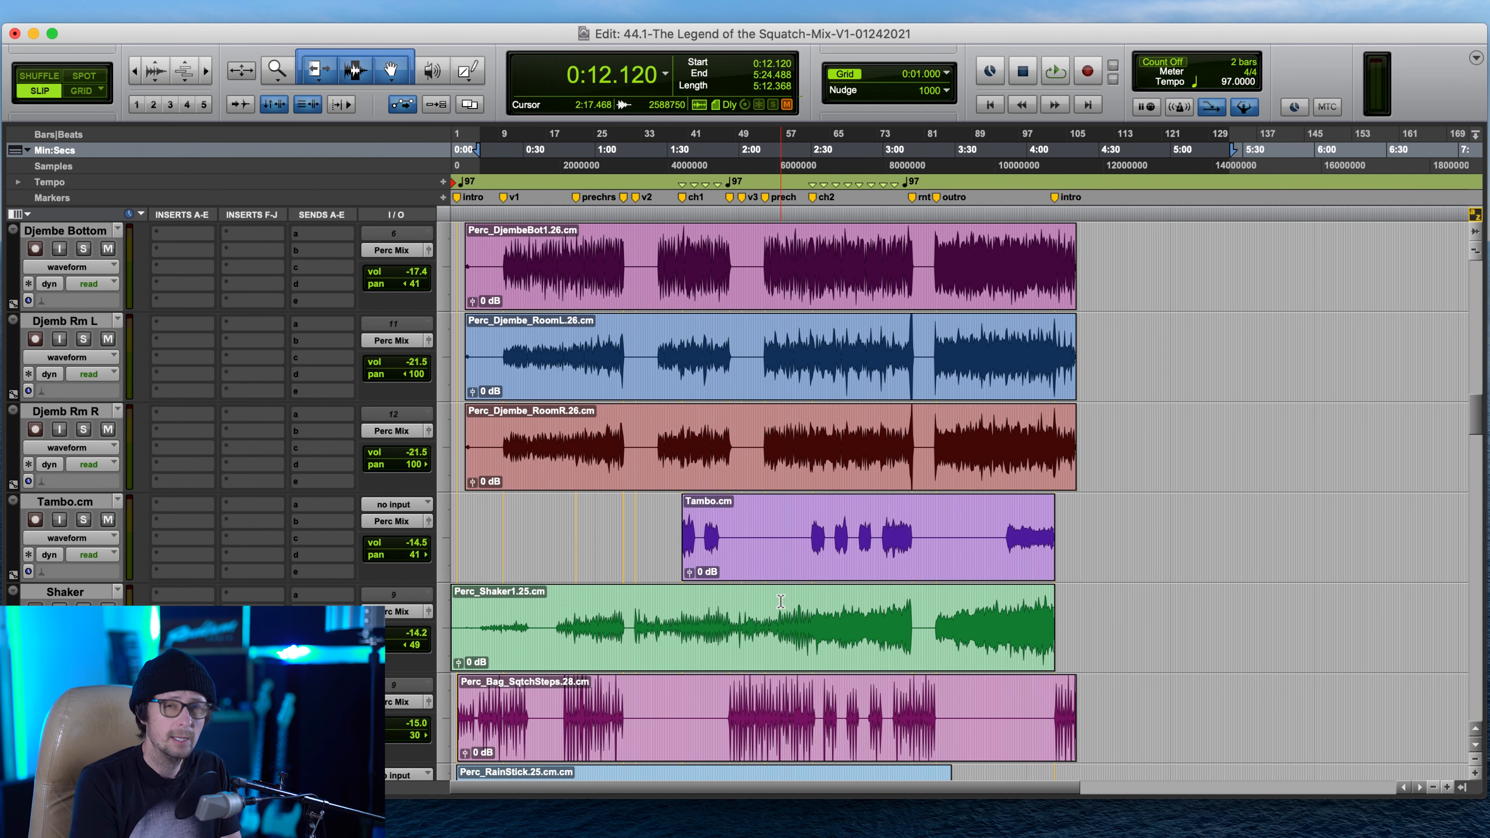
{"action": "key", "text": "super+equal"}
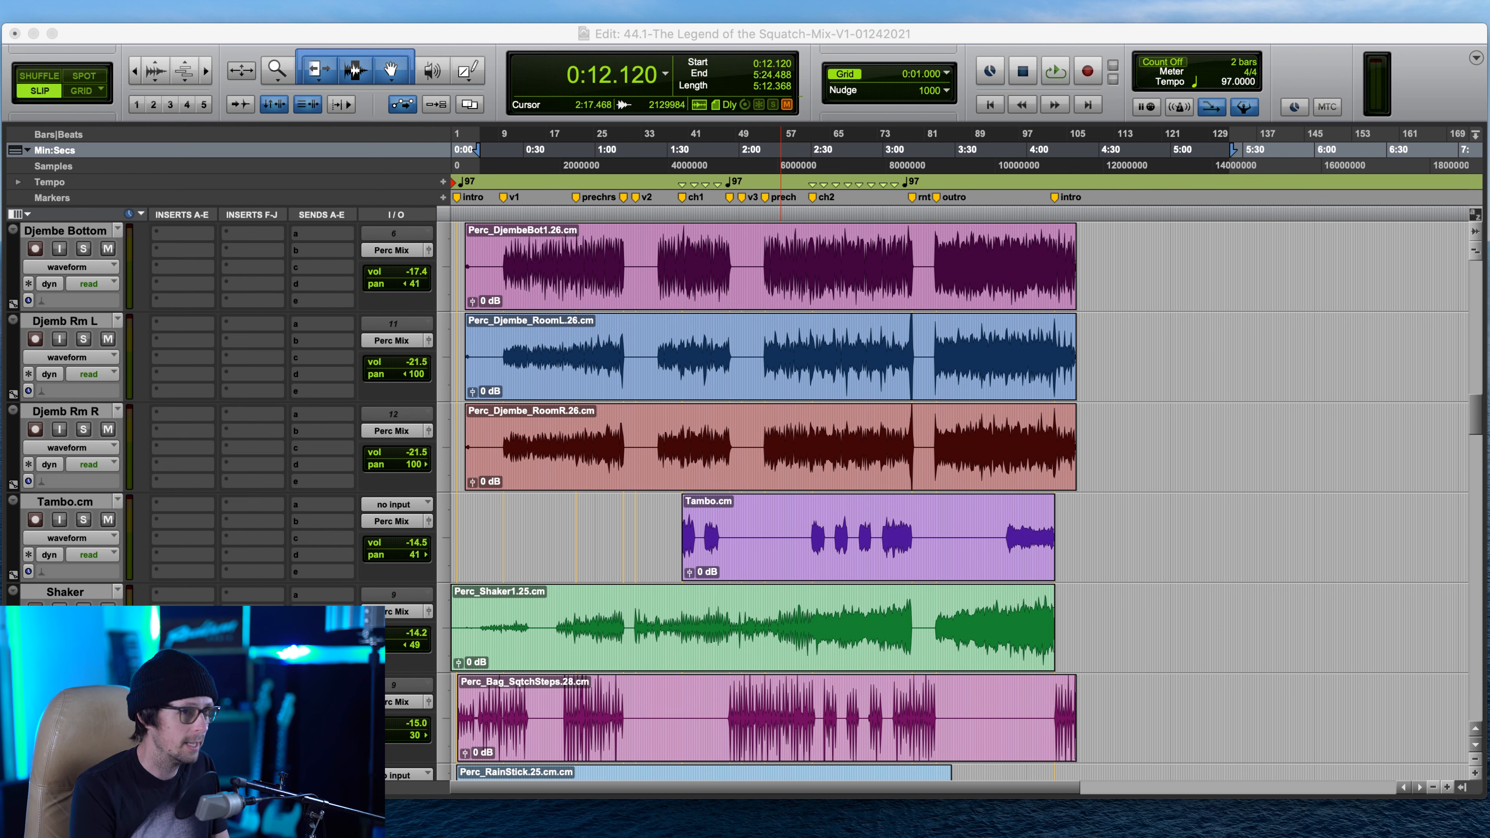
{"action": "left_click", "coordinate": [1411, 495]}
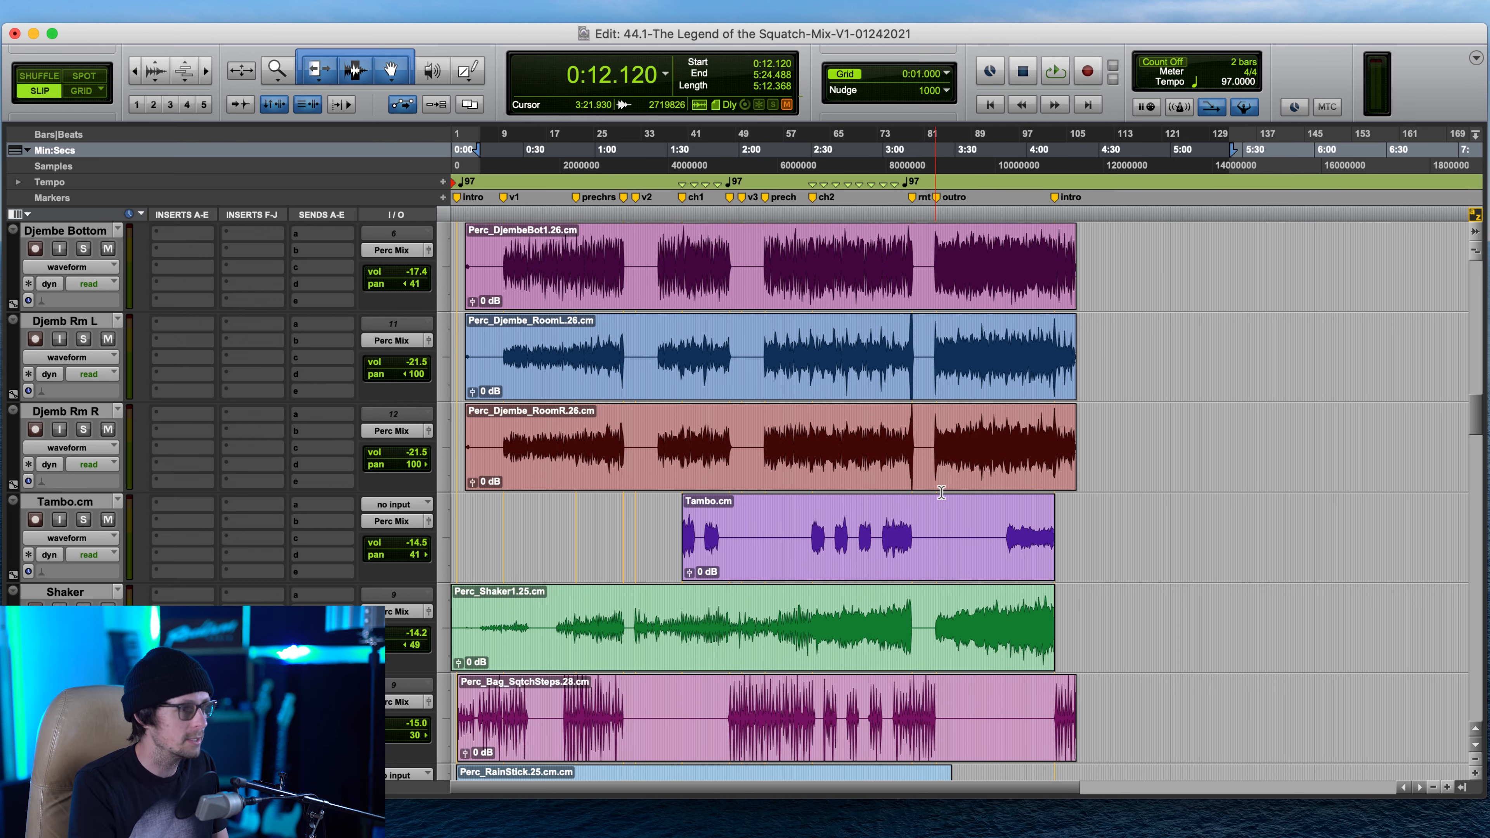
- Review the routing of the bass tracks and the remaining acoustic, guitar and vocal tracks below them
{"action": "scroll", "coordinate": [561, 584], "scroll_direction": "down", "scroll_amount": 10}
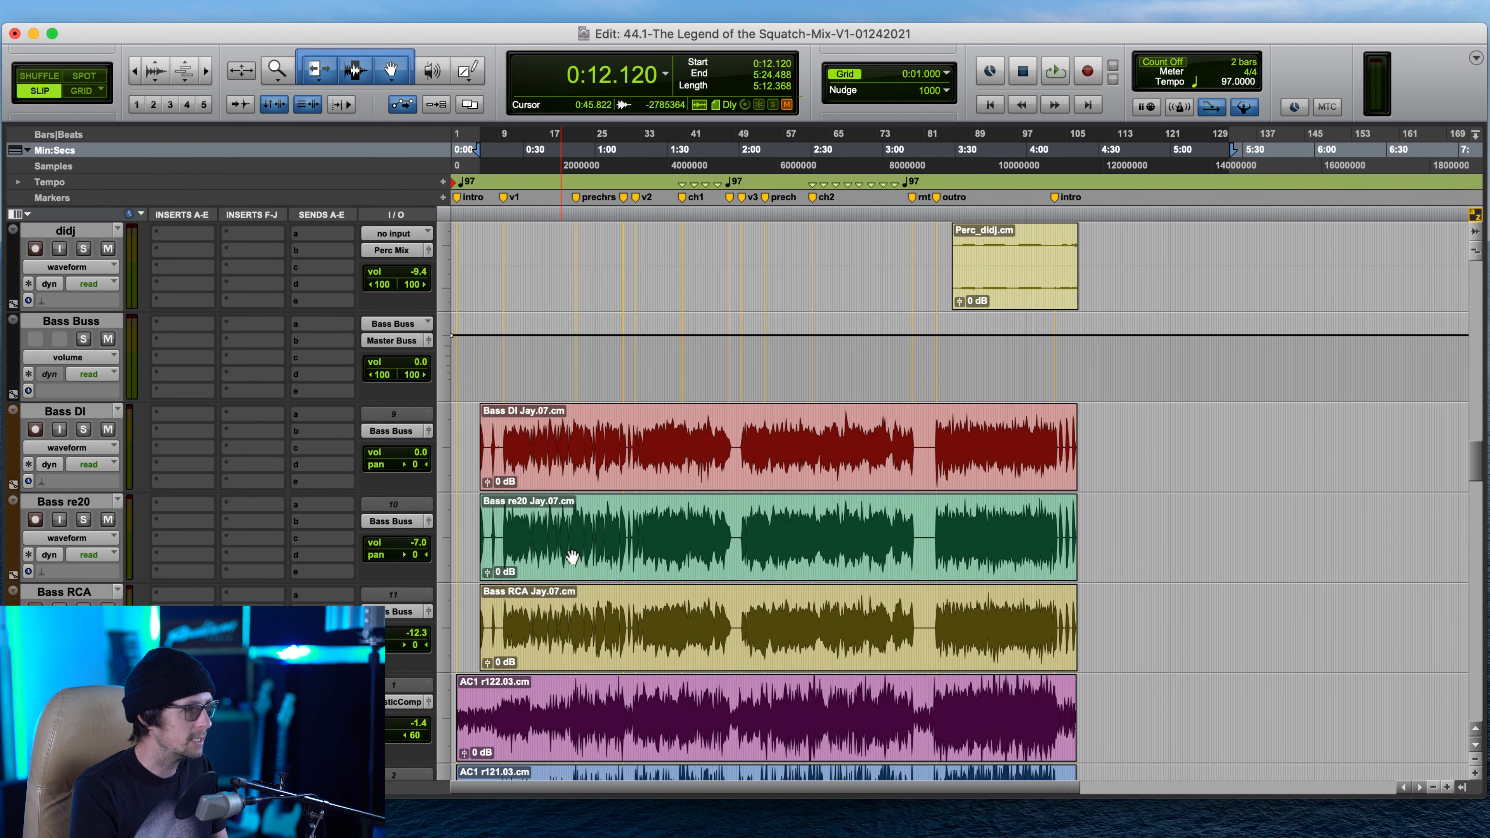
{"action": "scroll", "coordinate": [560, 584], "scroll_direction": "up", "scroll_amount": 3}
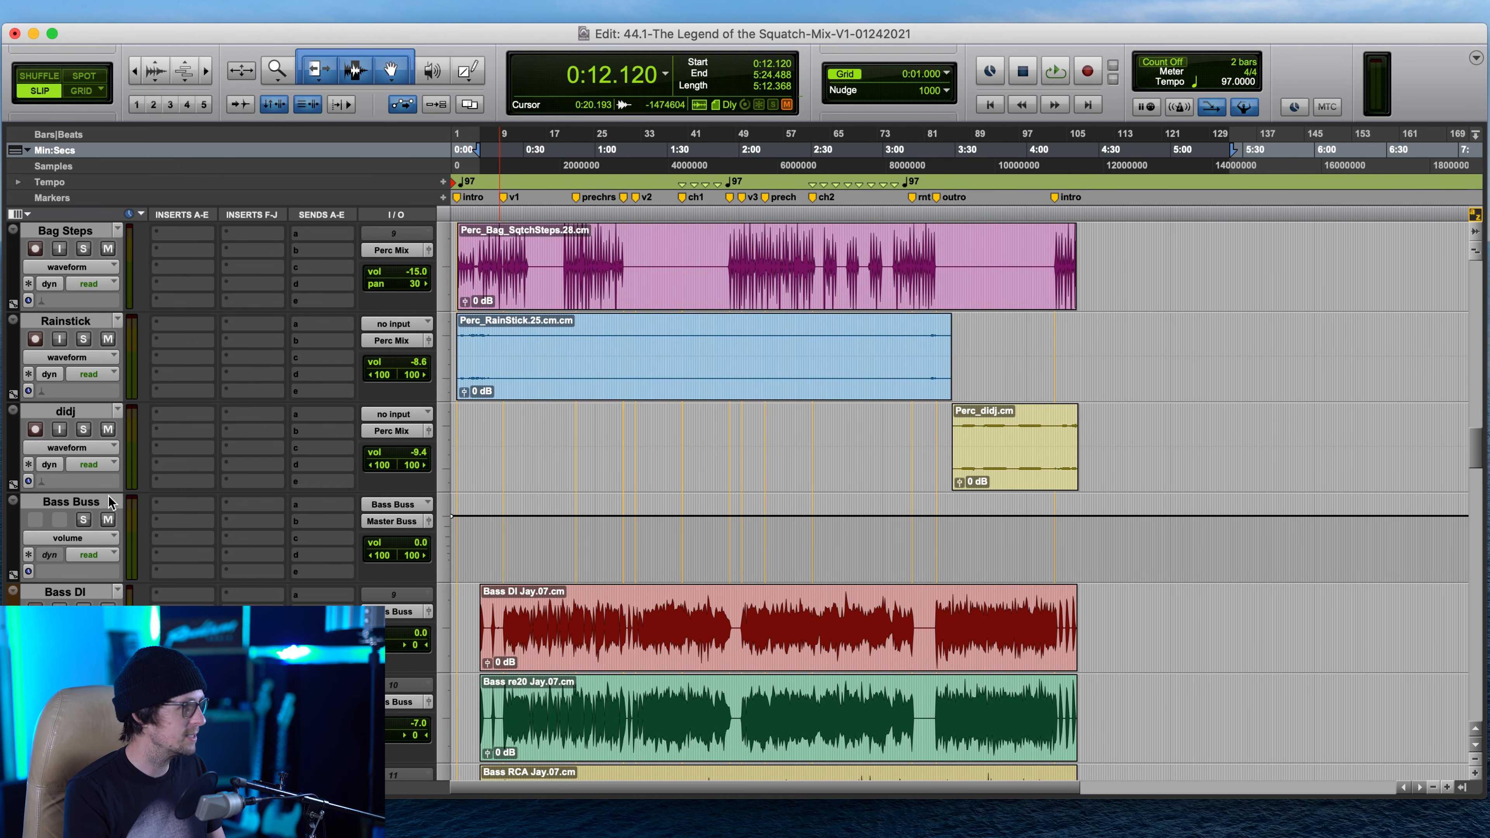
{"action": "scroll", "coordinate": [685, 484], "scroll_direction": "down", "scroll_amount": 3}
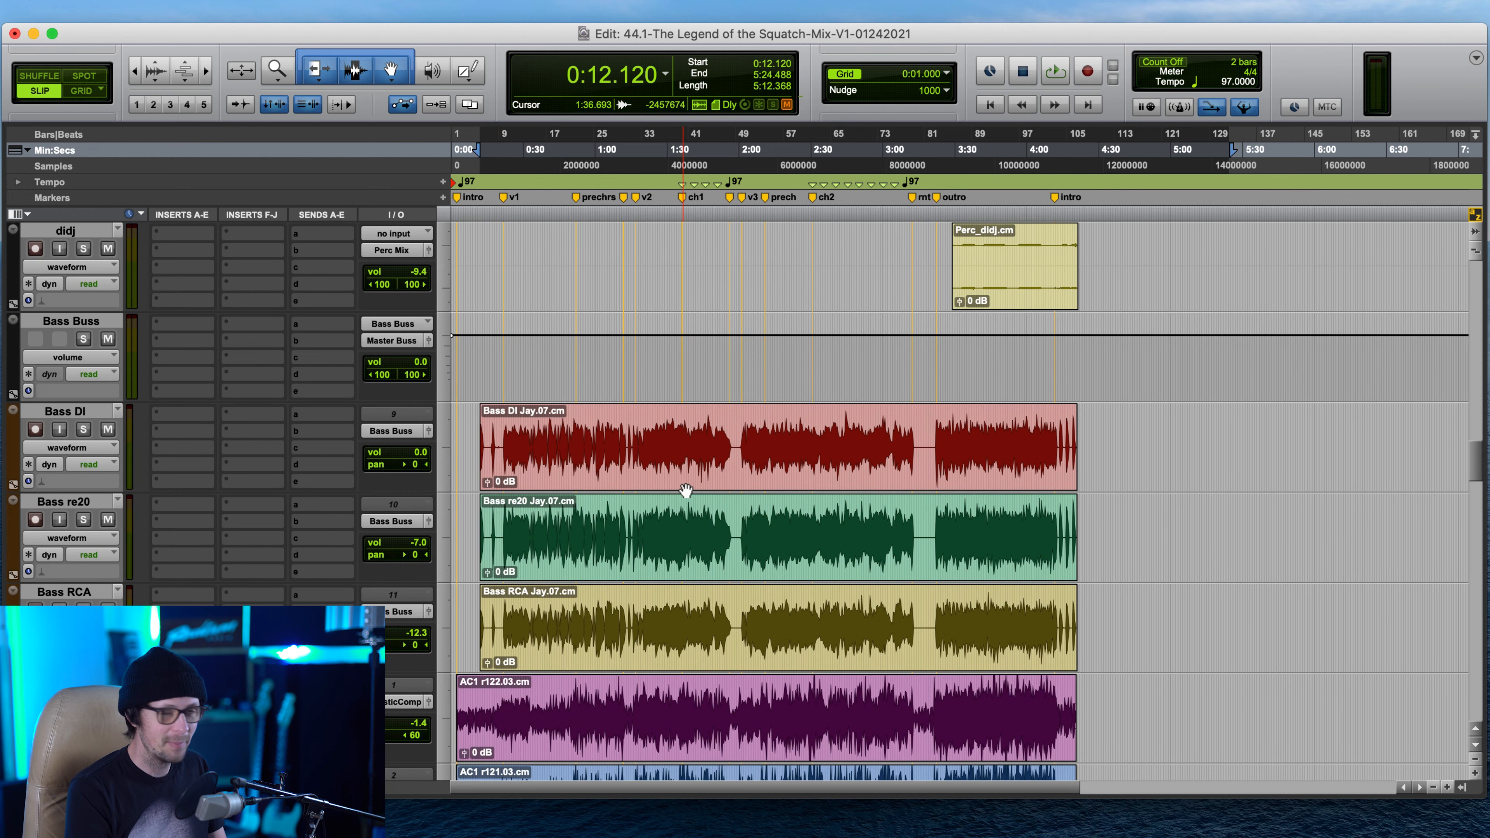
{"action": "scroll", "coordinate": [692, 496], "scroll_direction": "down", "scroll_amount": 2}
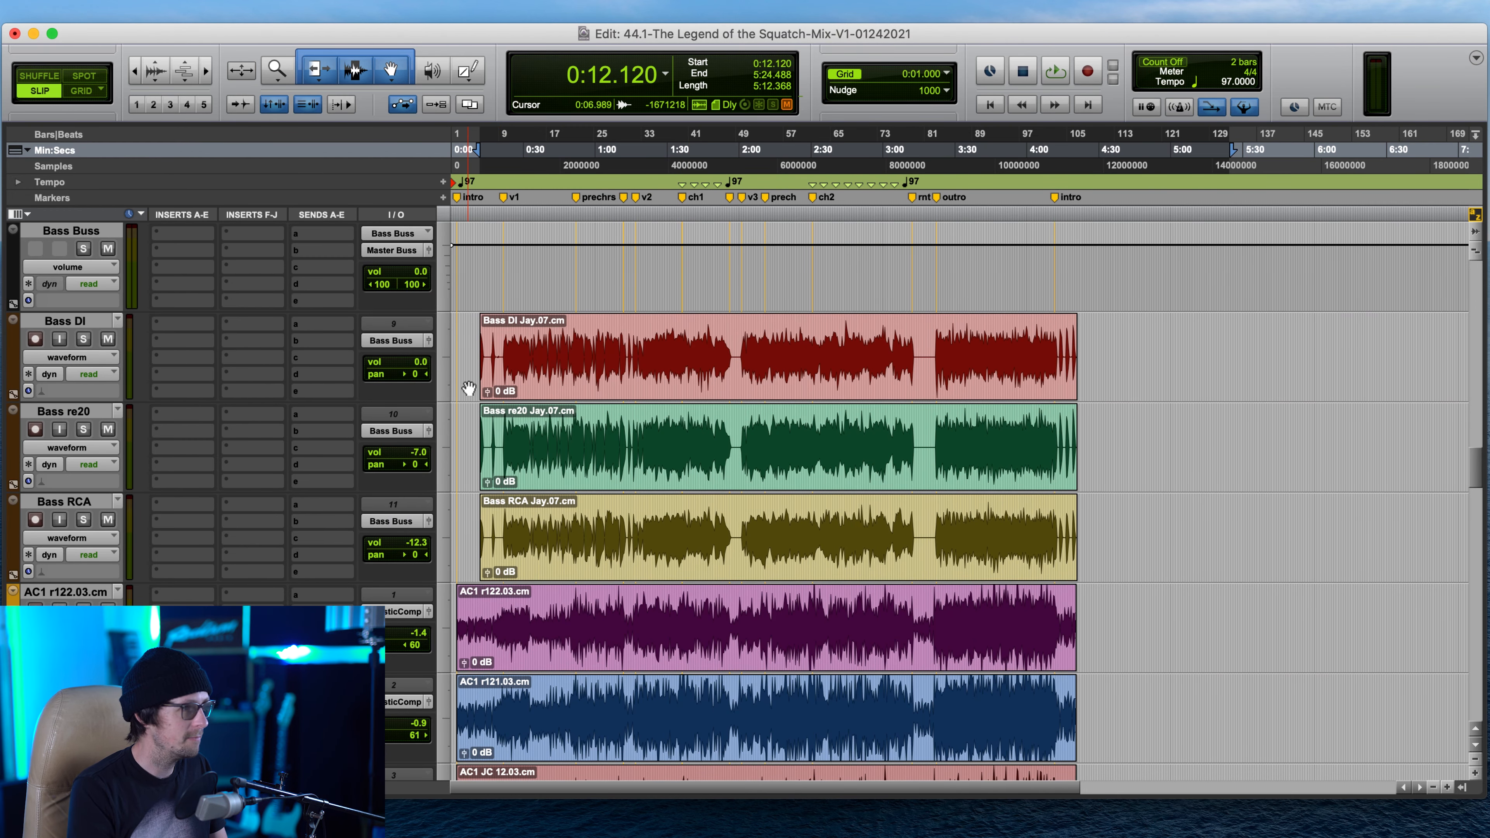
{"action": "scroll", "coordinate": [233, 379], "scroll_direction": "down", "scroll_amount": 2}
{"action": "left_click", "coordinate": [73, 411]}
{"action": "scroll", "coordinate": [624, 467], "scroll_direction": "down", "scroll_amount": 12}
{"action": "scroll", "coordinate": [623, 466], "scroll_direction": "down", "scroll_amount": 15}
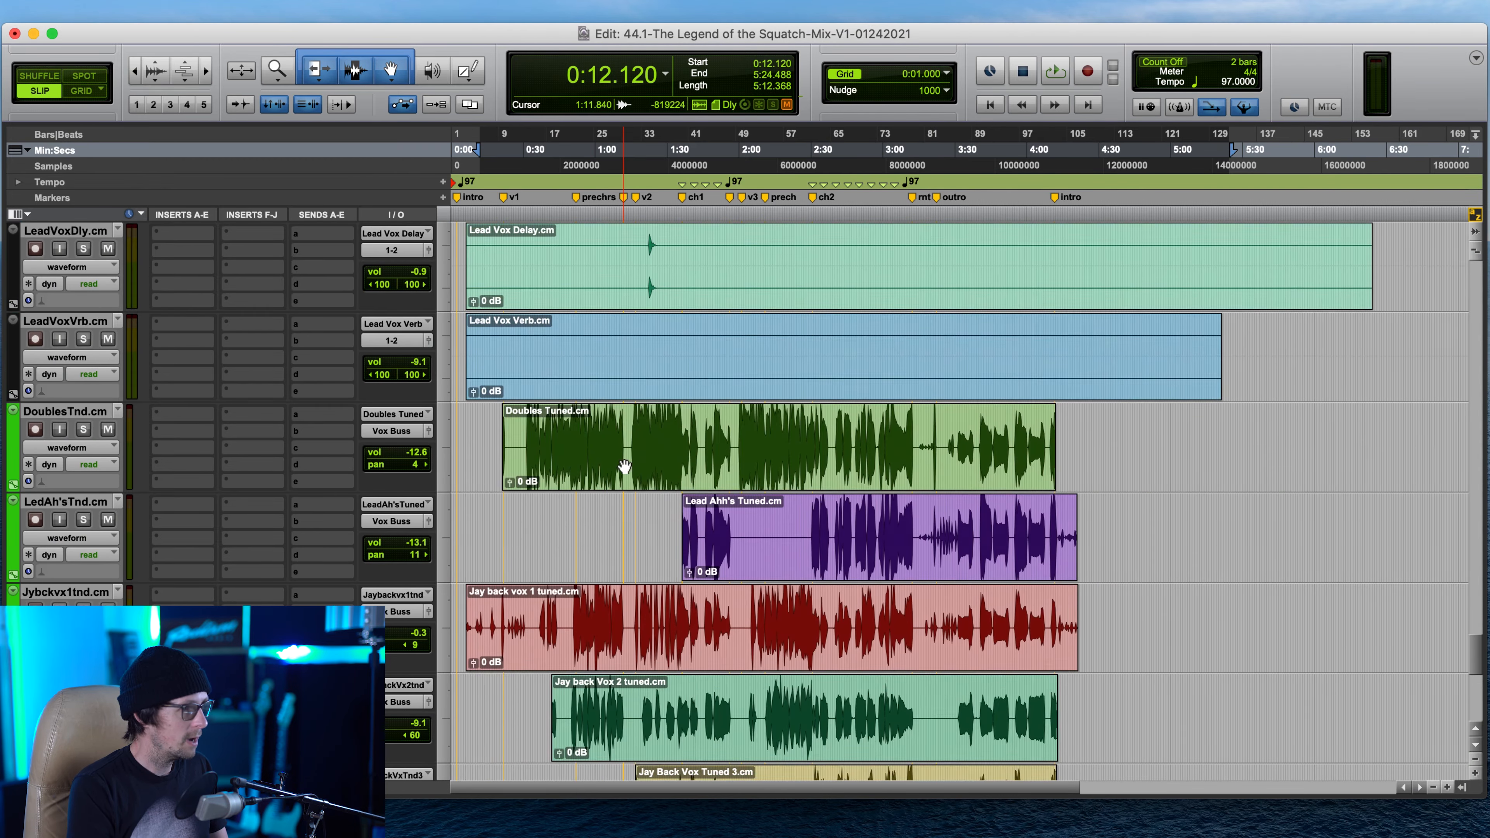
{"action": "scroll", "coordinate": [623, 467], "scroll_direction": "up", "scroll_amount": 10}
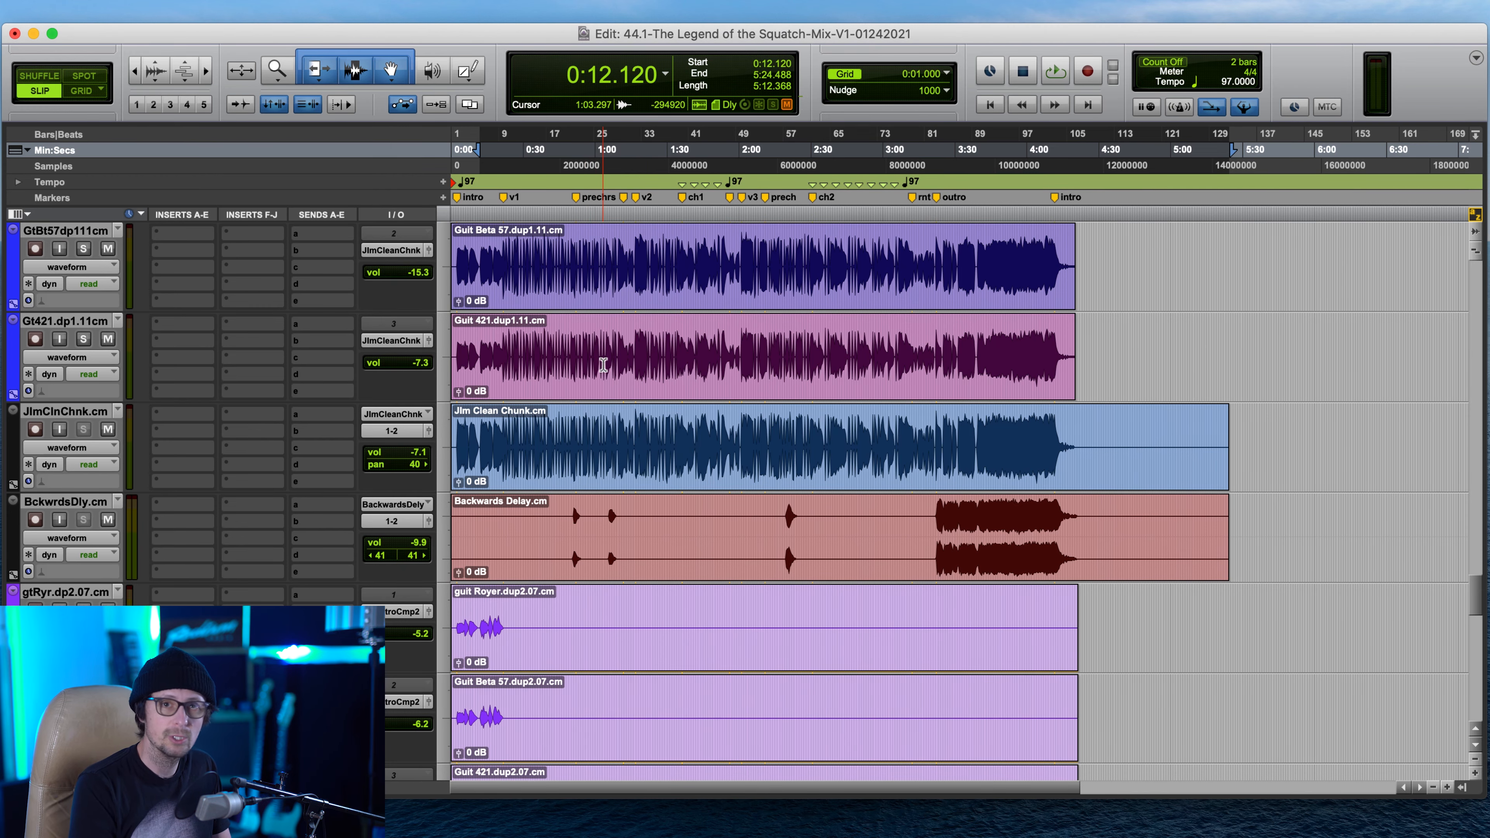
{"action": "scroll", "coordinate": [675, 440], "scroll_direction": "up", "scroll_amount": 15}
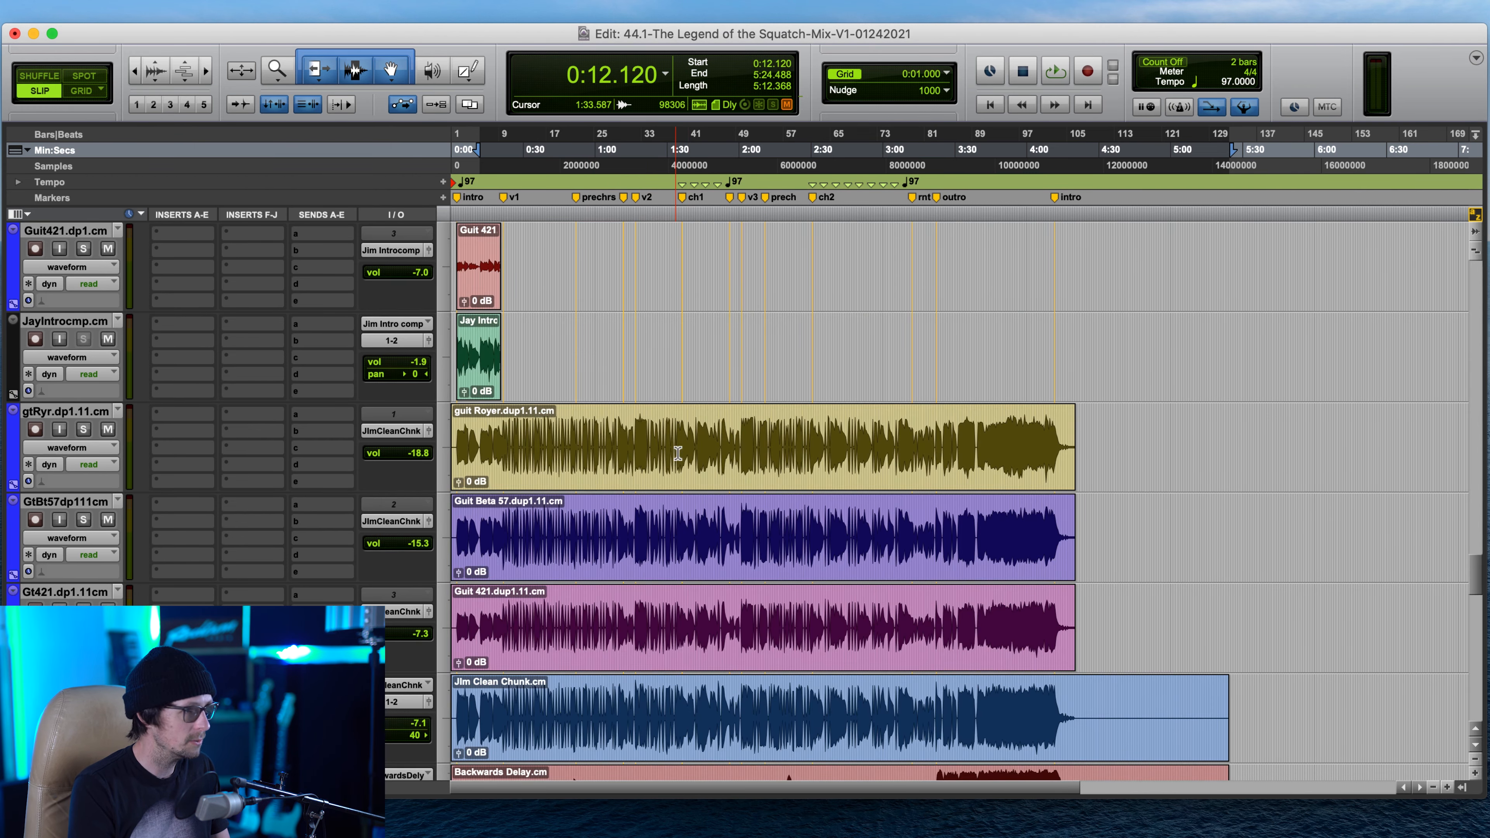